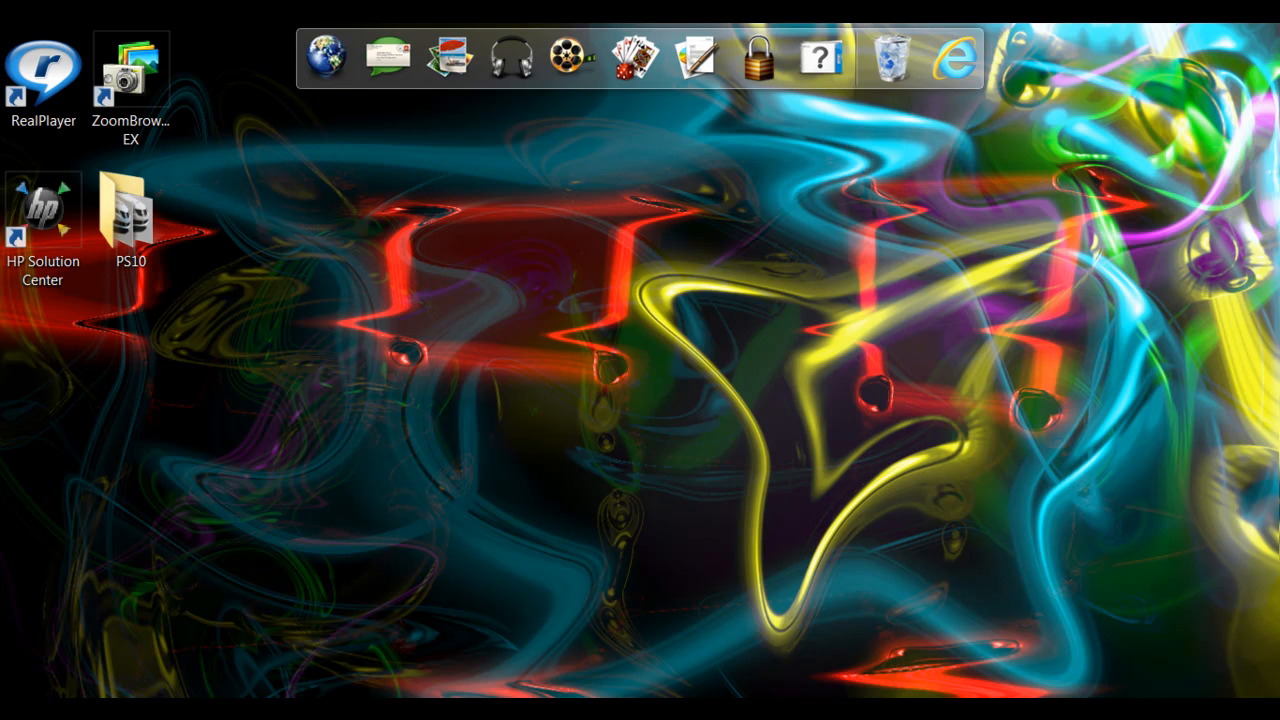
Start a new document named "Neon Backround".
{"action": "left_click", "coordinate": [531, 612]}
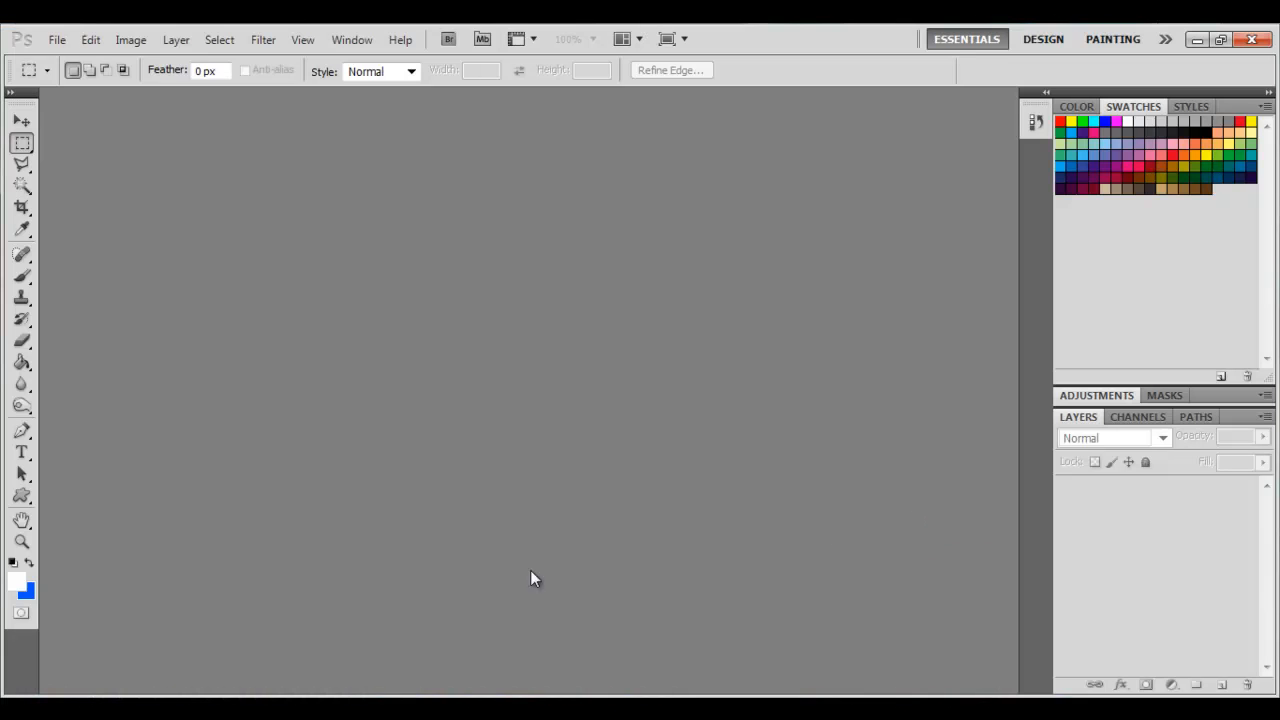
{"action": "left_click", "coordinate": [57, 41]}
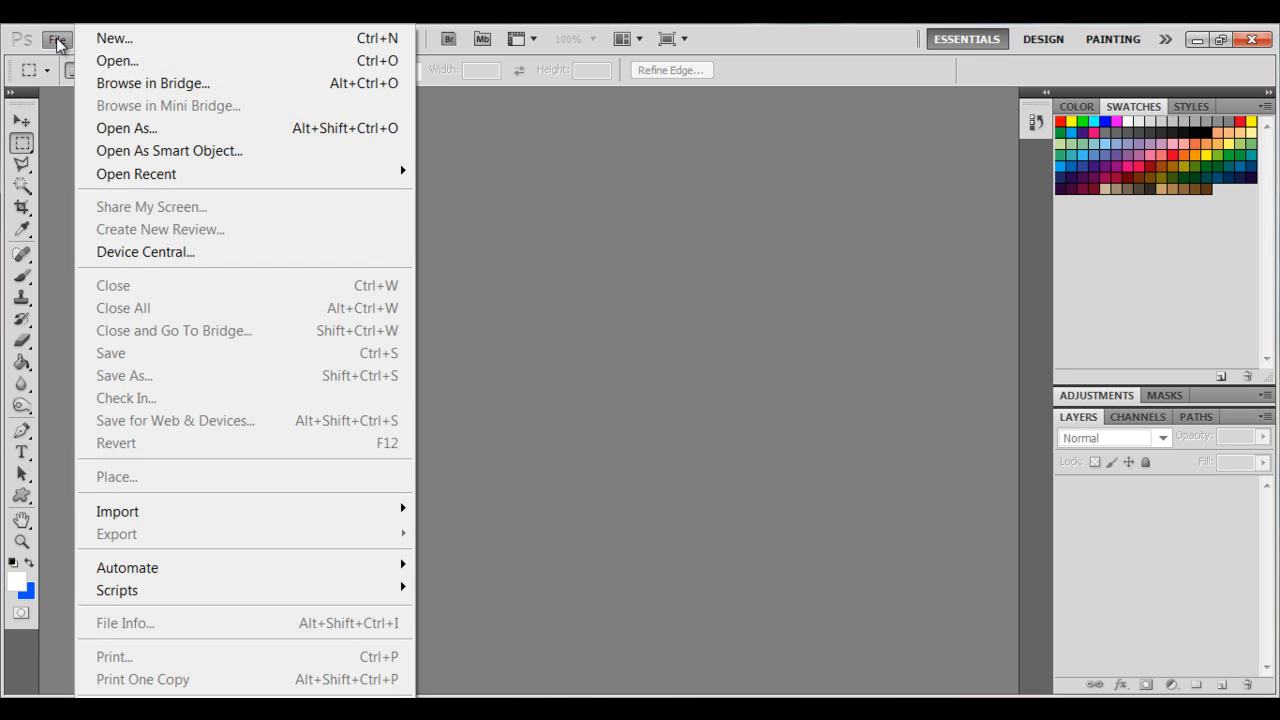
{"action": "left_click", "coordinate": [197, 41]}
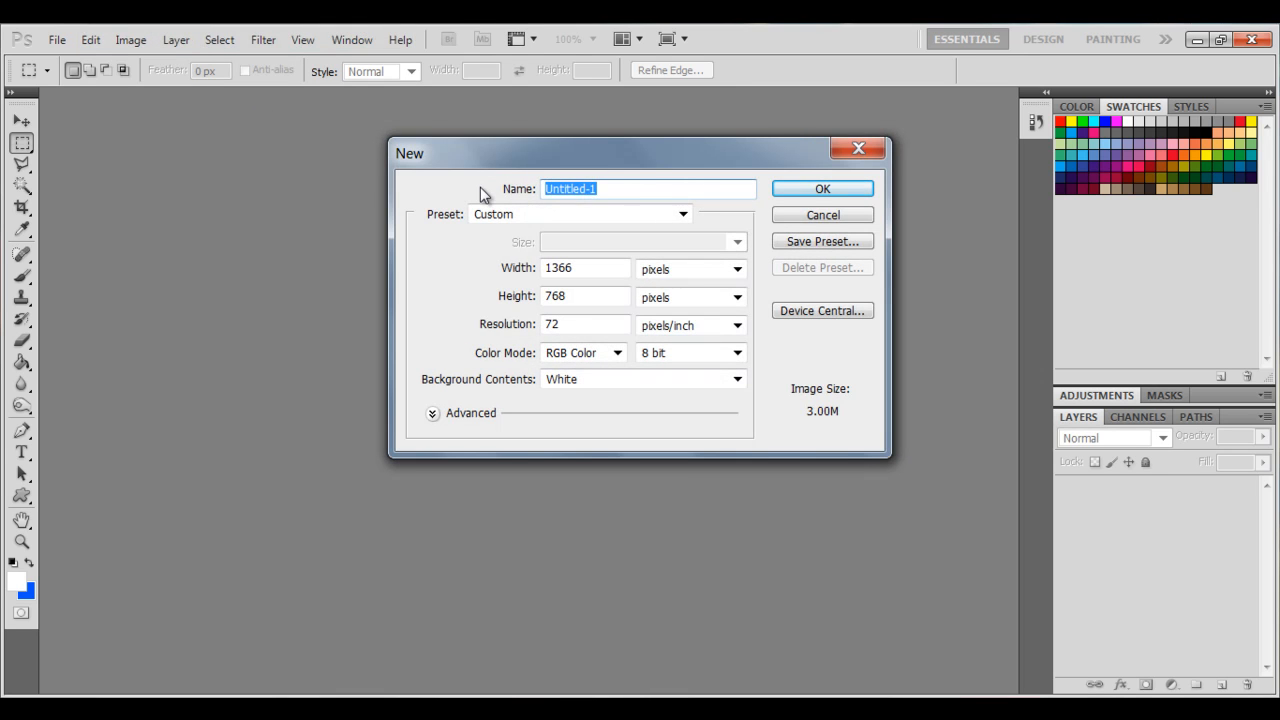
{"action": "type", "text": "Neon Backround"}
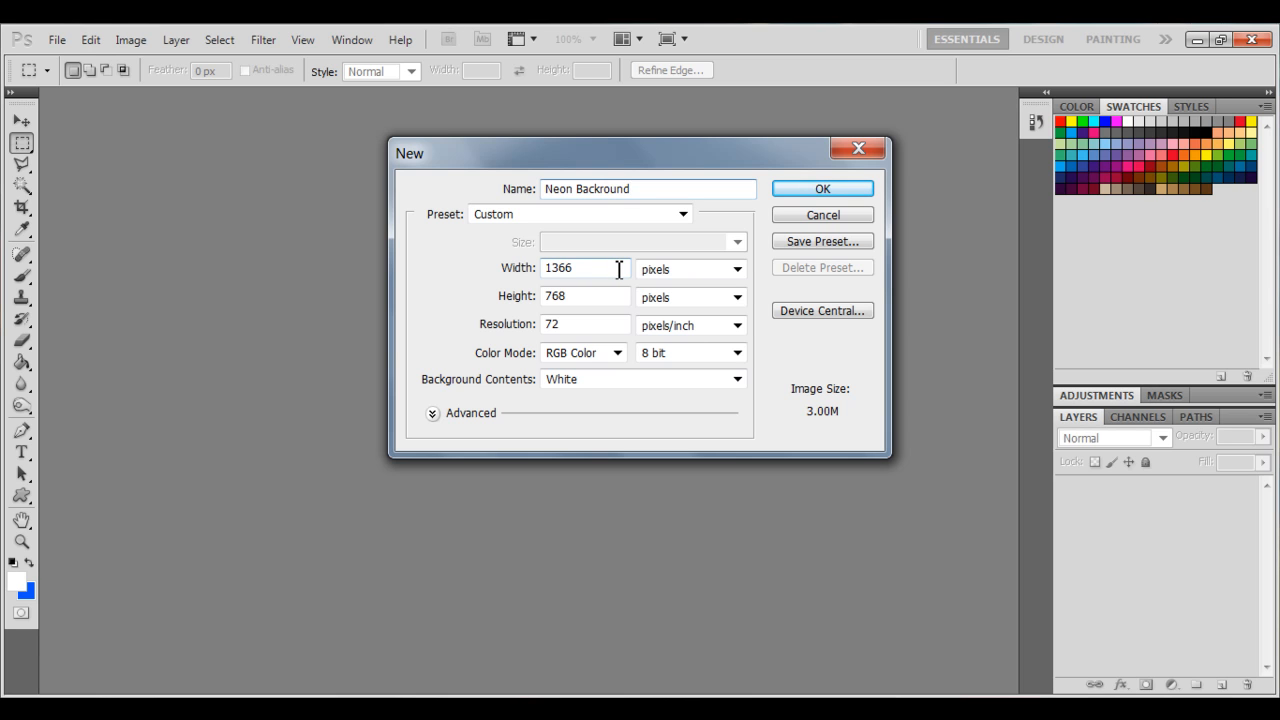
Set the new document's width to 1372 and height to 813 pixels.
{"action": "left_click_drag", "start_coordinate": [590, 272], "coordinate": [561, 279]}
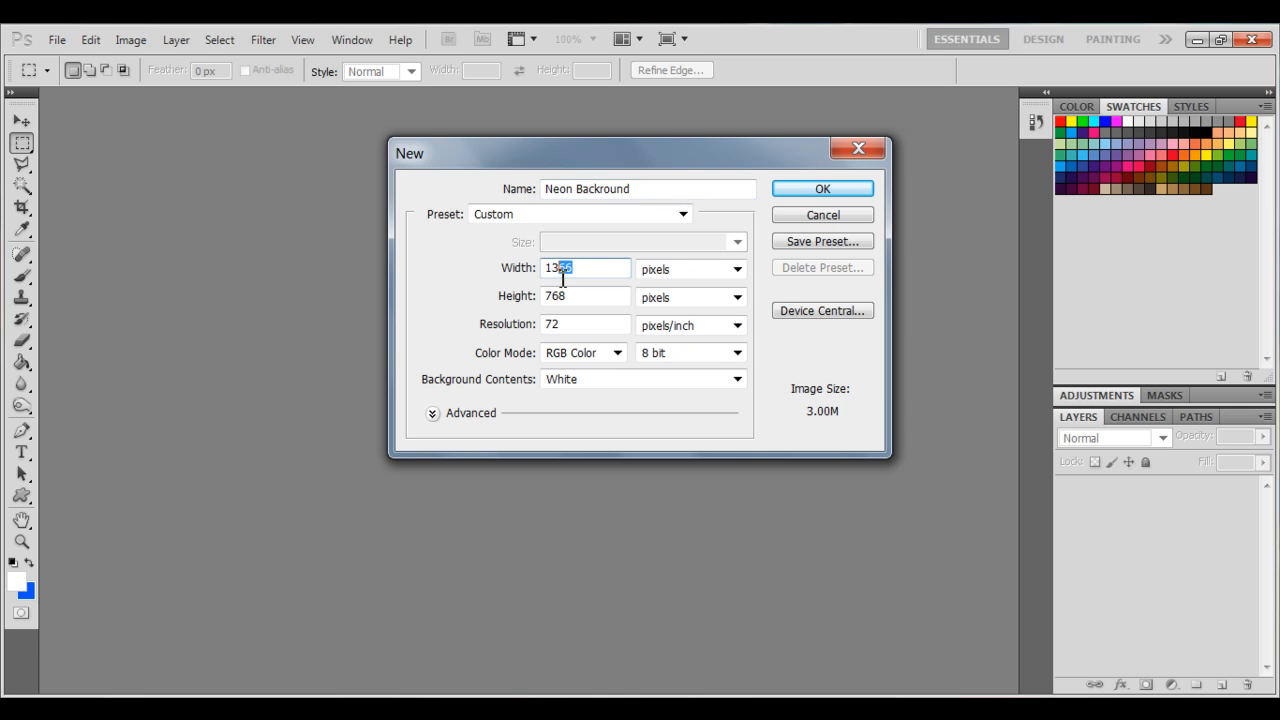
{"action": "type", "text": "72"}
{"action": "key", "text": "Tab"}
{"action": "type", "text": "813"}
{"action": "left_click", "coordinate": [737, 297]}
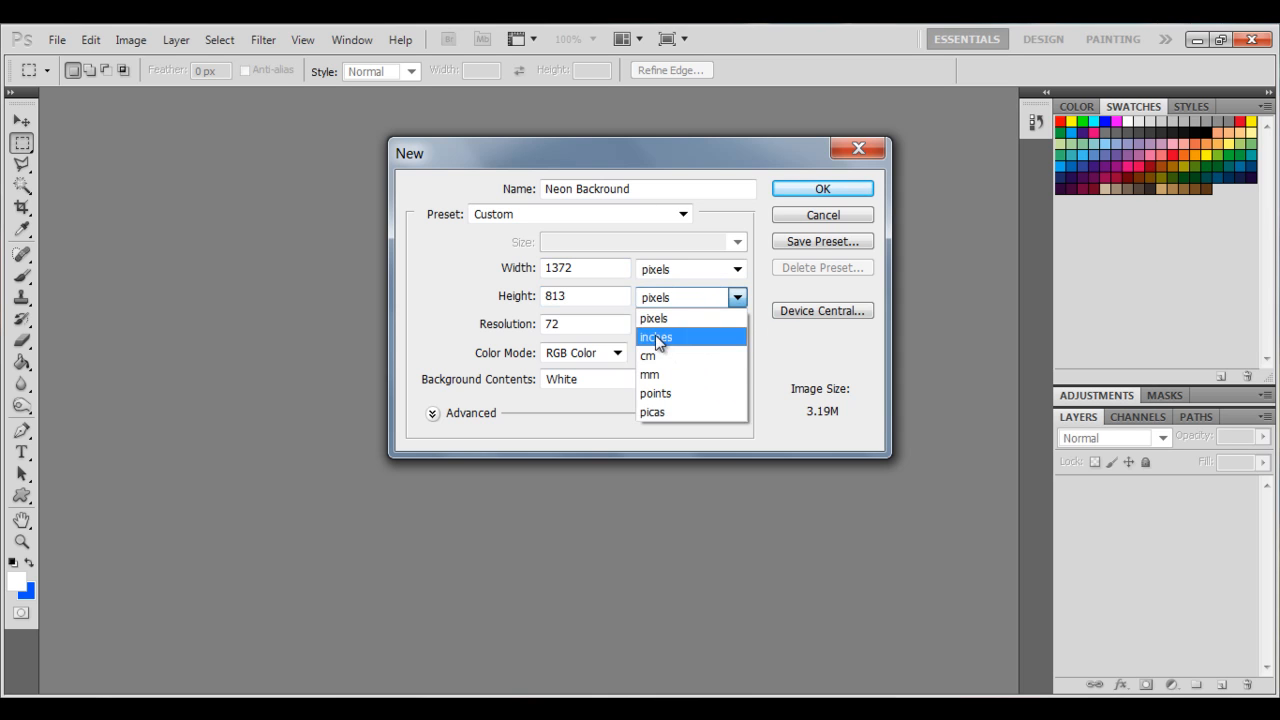
{"action": "left_click", "coordinate": [393, 320]}
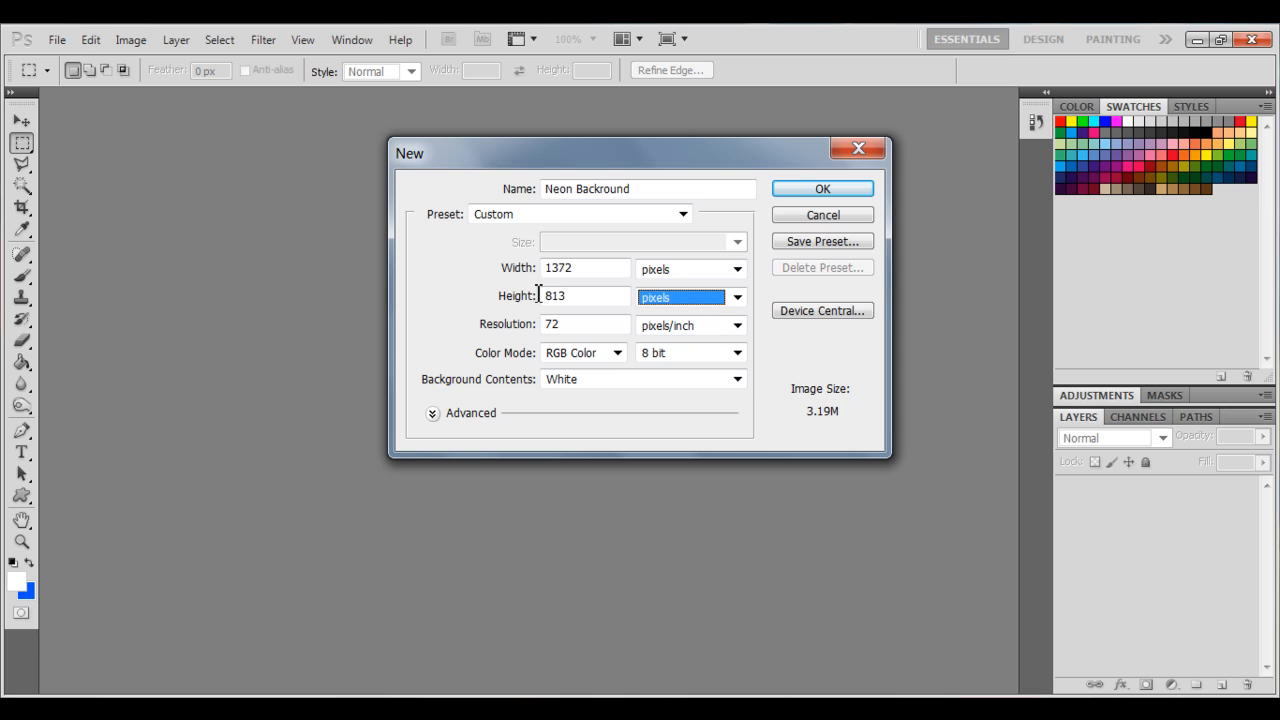
Set the resolution to 45 pixels/cm and create the document.
{"action": "left_click", "coordinate": [675, 332]}
{"action": "left_click", "coordinate": [680, 367]}
{"action": "left_click_drag", "start_coordinate": [594, 327], "coordinate": [546, 332]}
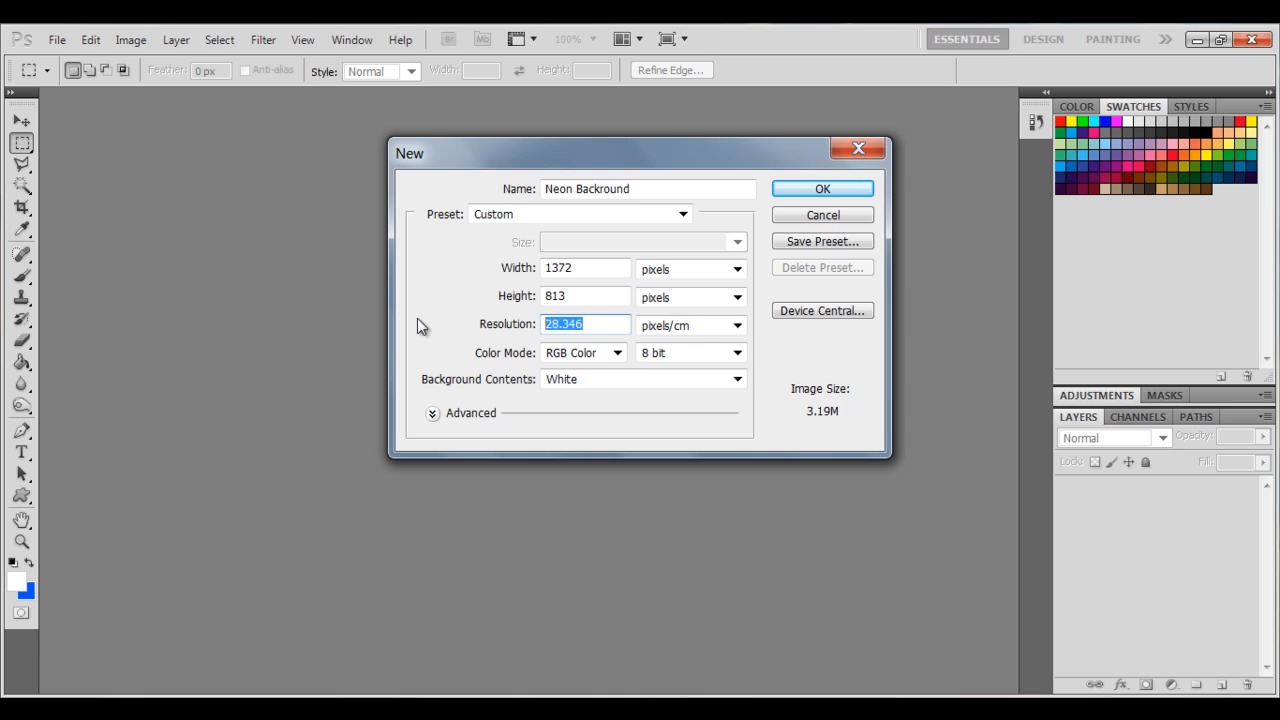
{"action": "type", "text": "50"}
{"action": "key", "text": "BackSpace"}
{"action": "key", "text": "BackSpace"}
{"action": "type", "text": "45"}
{"action": "left_click", "coordinate": [838, 192]}
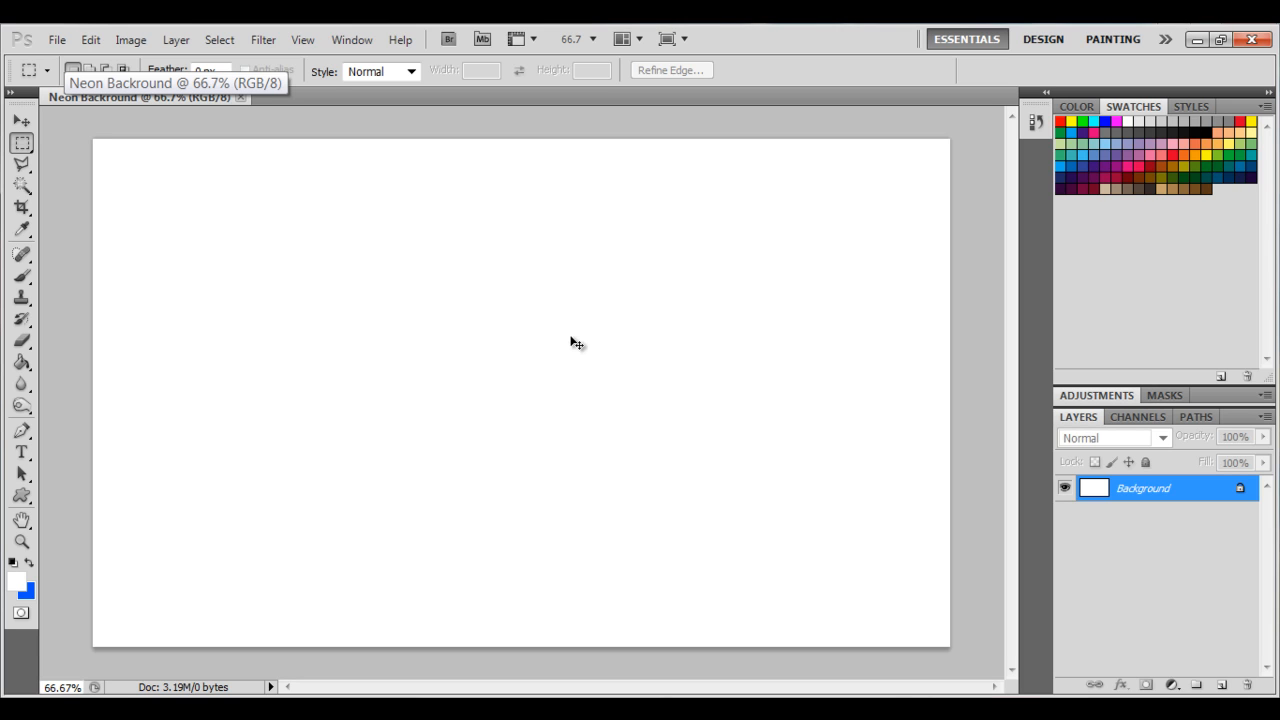
Invert the white background so the canvas becomes black.
{"action": "key", "text": "ctrl+i"}
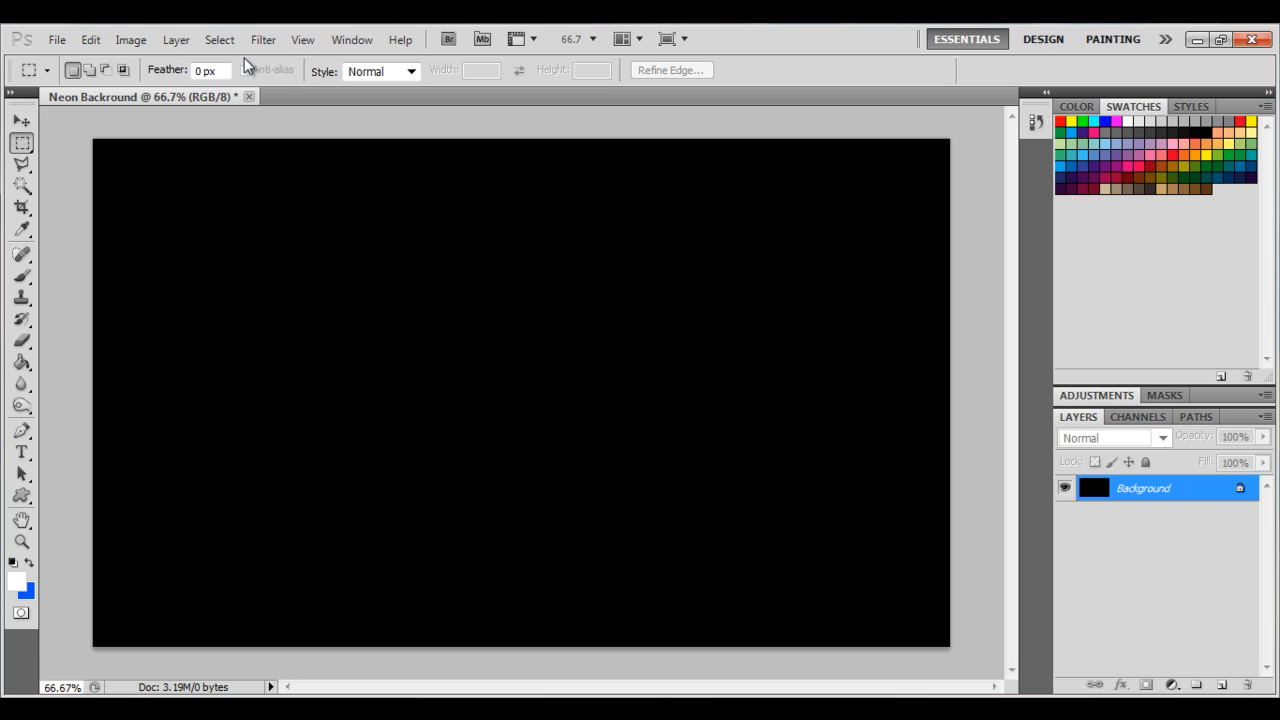
{"action": "left_click", "coordinate": [58, 40]}
{"action": "left_click", "coordinate": [527, 113]}
Convert the locked background into a regular layer named "Backround" with Normal mode.
{"action": "right_click", "coordinate": [1112, 488]}
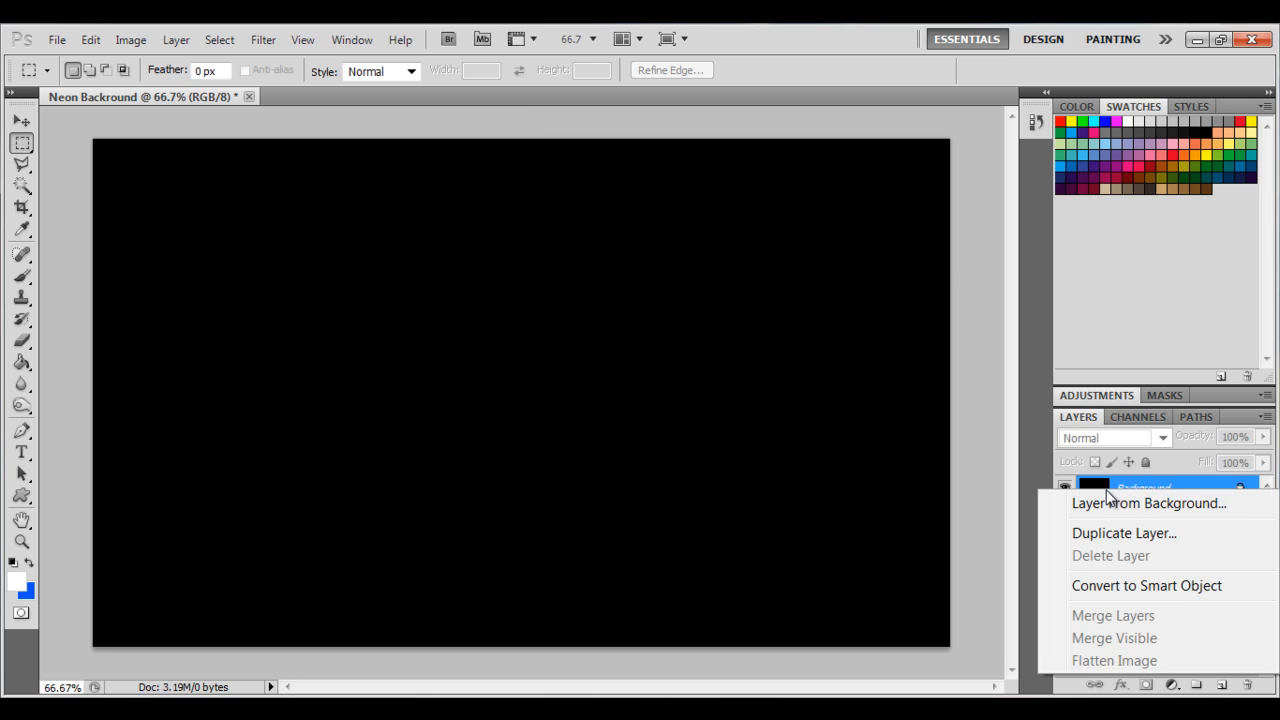
{"action": "left_click", "coordinate": [1160, 503]}
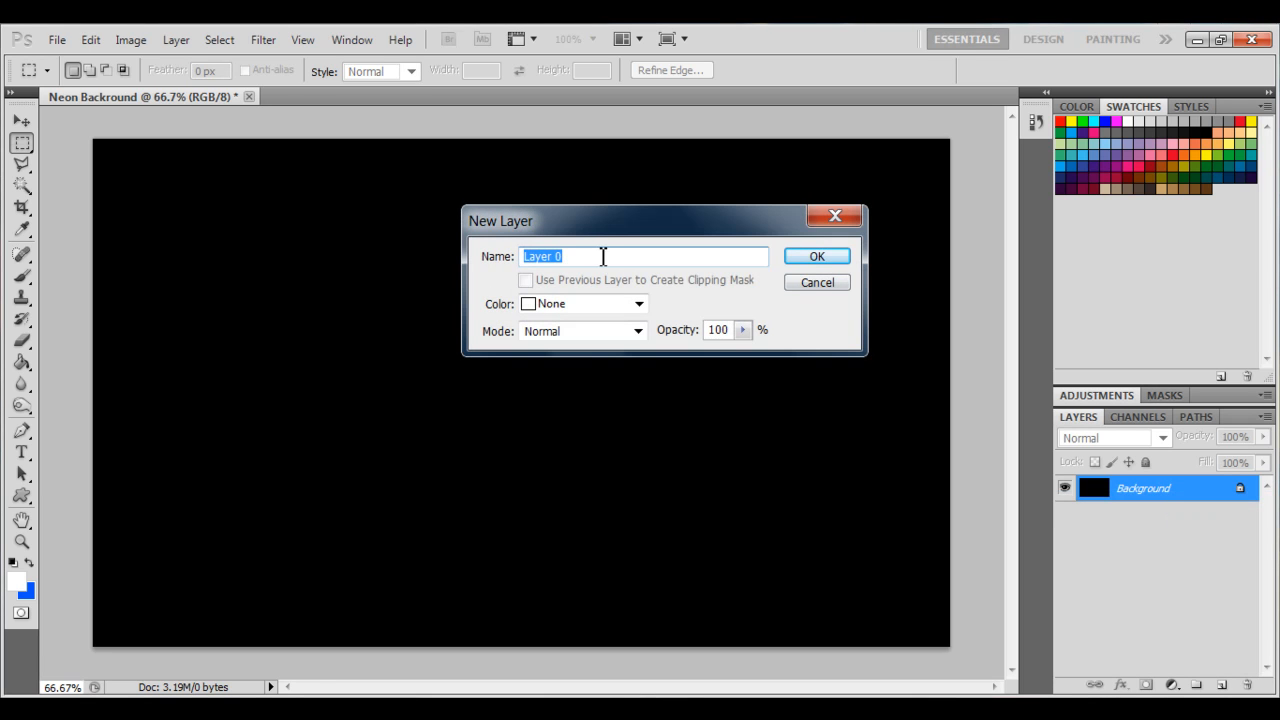
{"action": "type", "text": "Backround"}
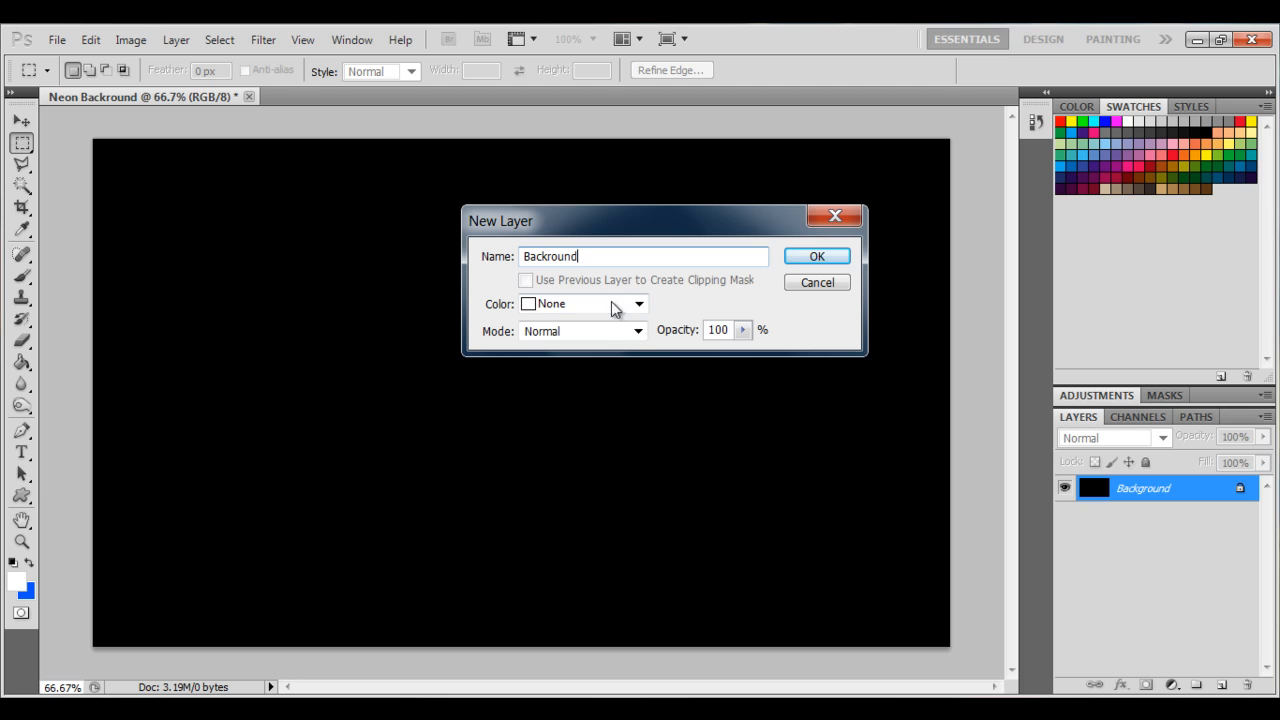
{"action": "left_click", "coordinate": [649, 332]}
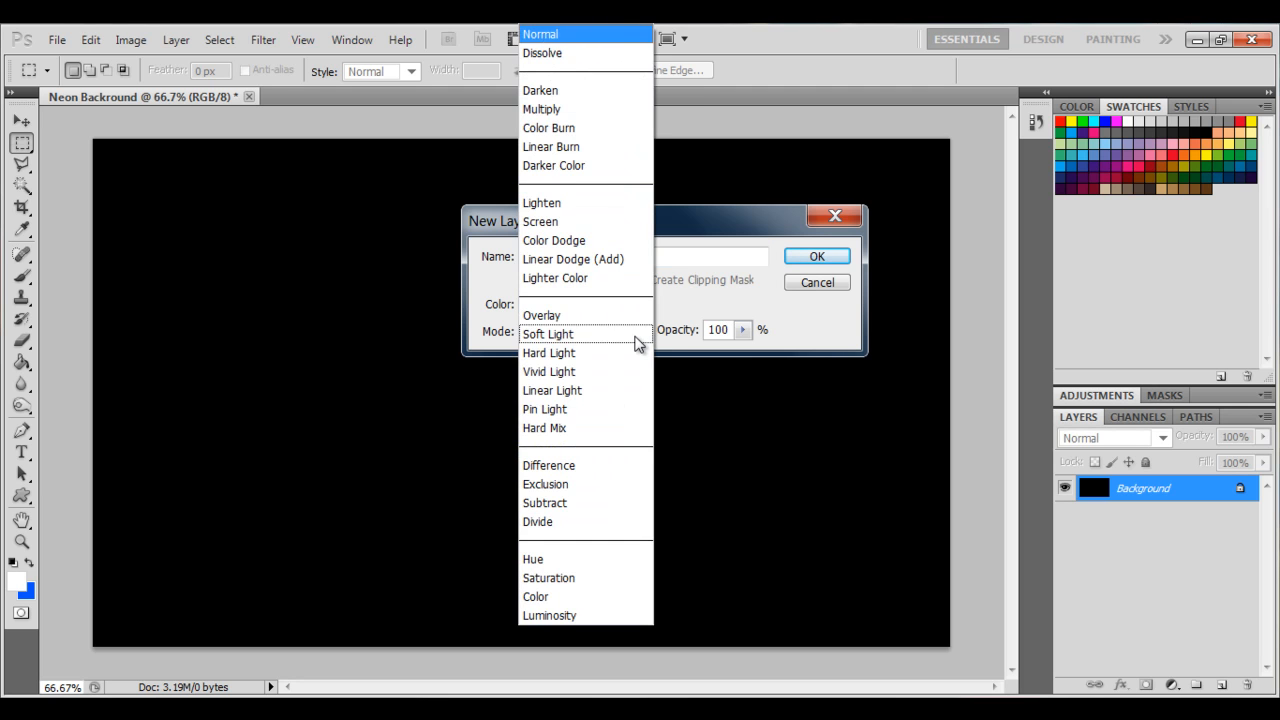
{"action": "left_click", "coordinate": [675, 321]}
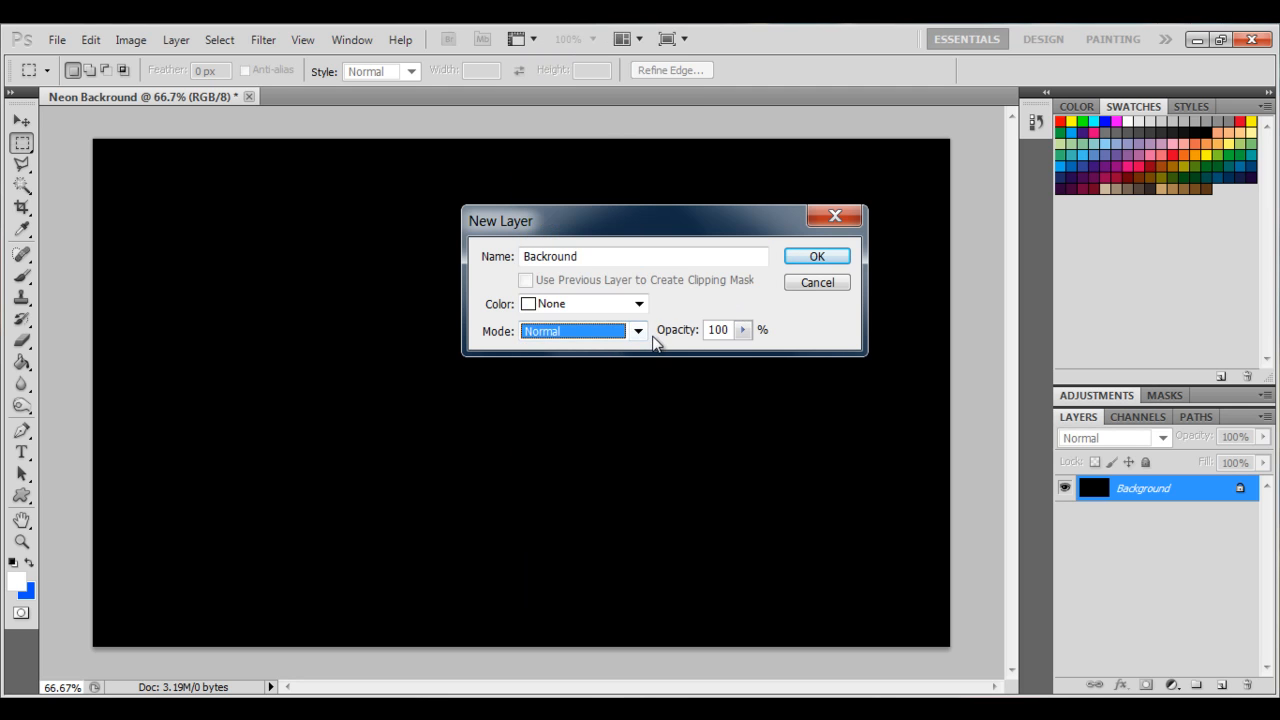
{"action": "left_click", "coordinate": [637, 333]}
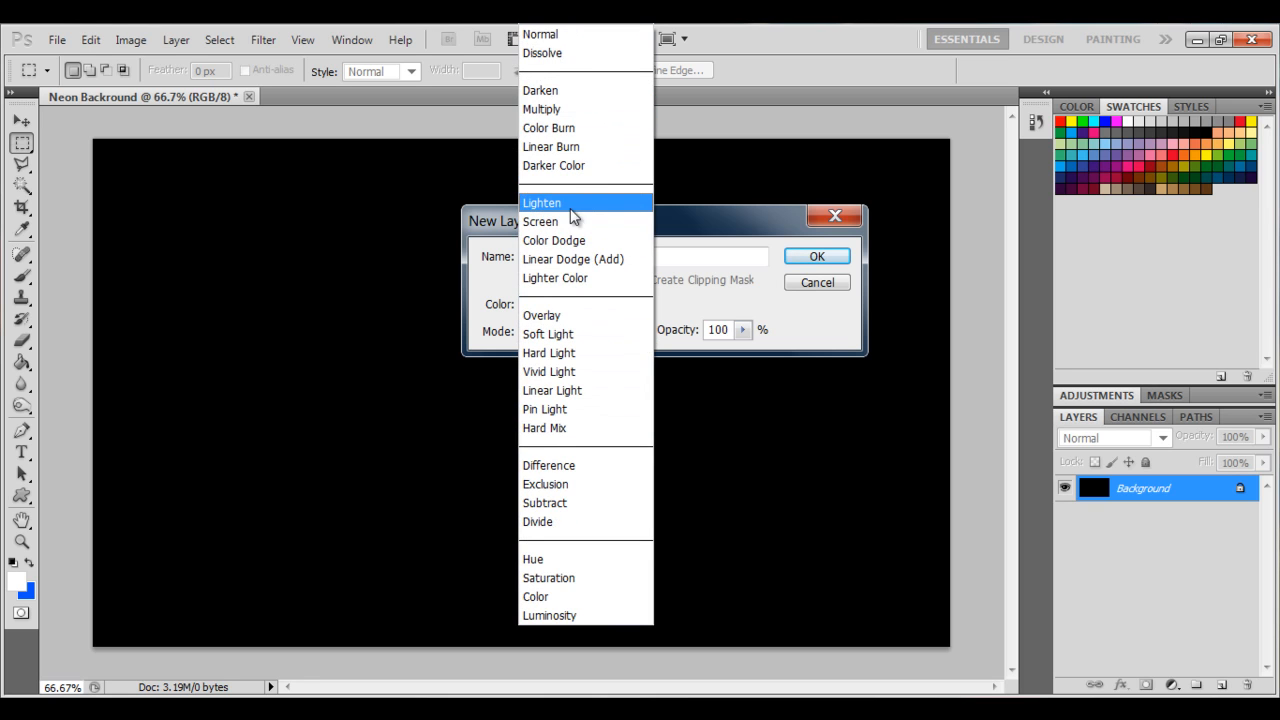
{"action": "left_click", "coordinate": [788, 322]}
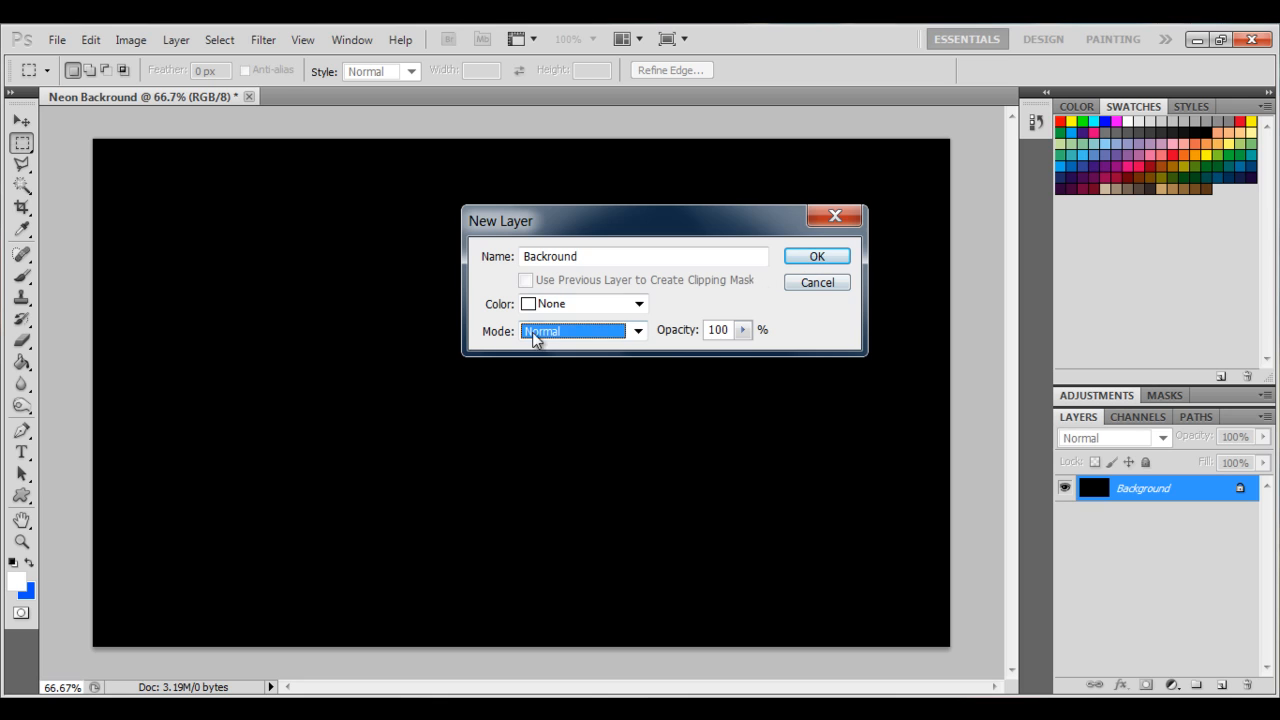
{"action": "left_click", "coordinate": [812, 258]}
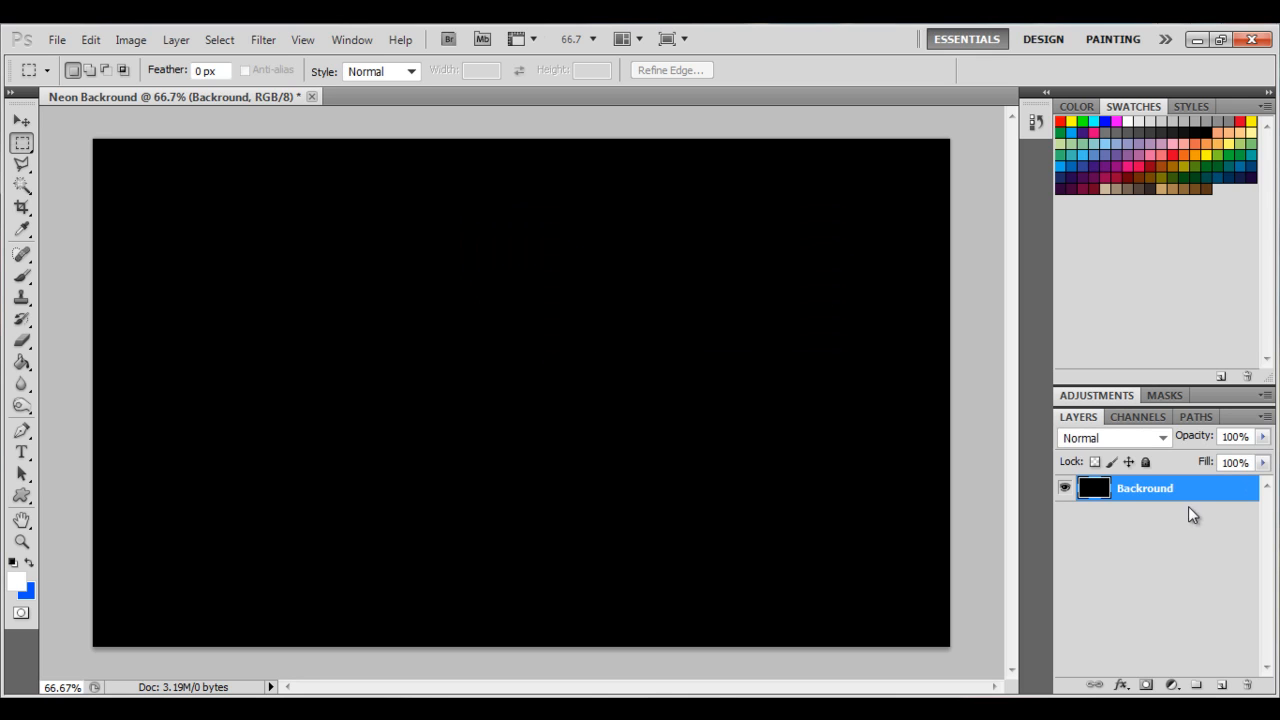
Set the layer's blend mode to Lighten.
{"action": "left_click", "coordinate": [1162, 438]}
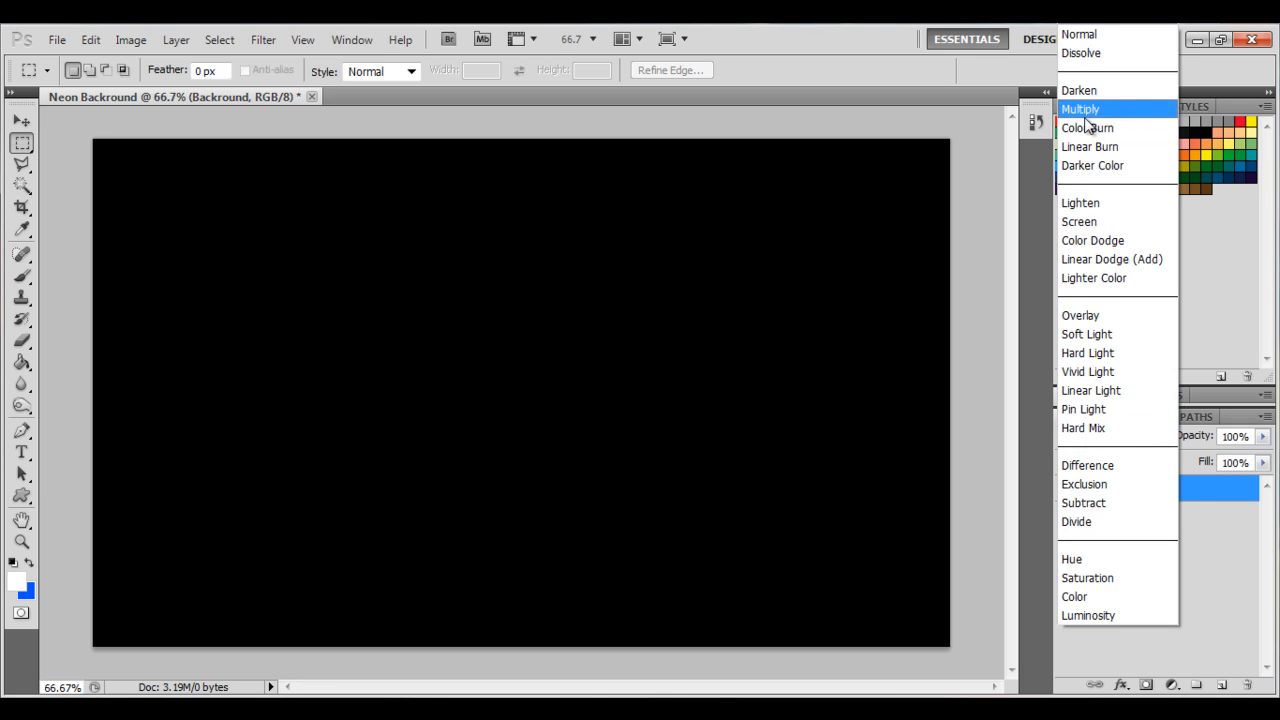
{"action": "left_click", "coordinate": [1088, 203]}
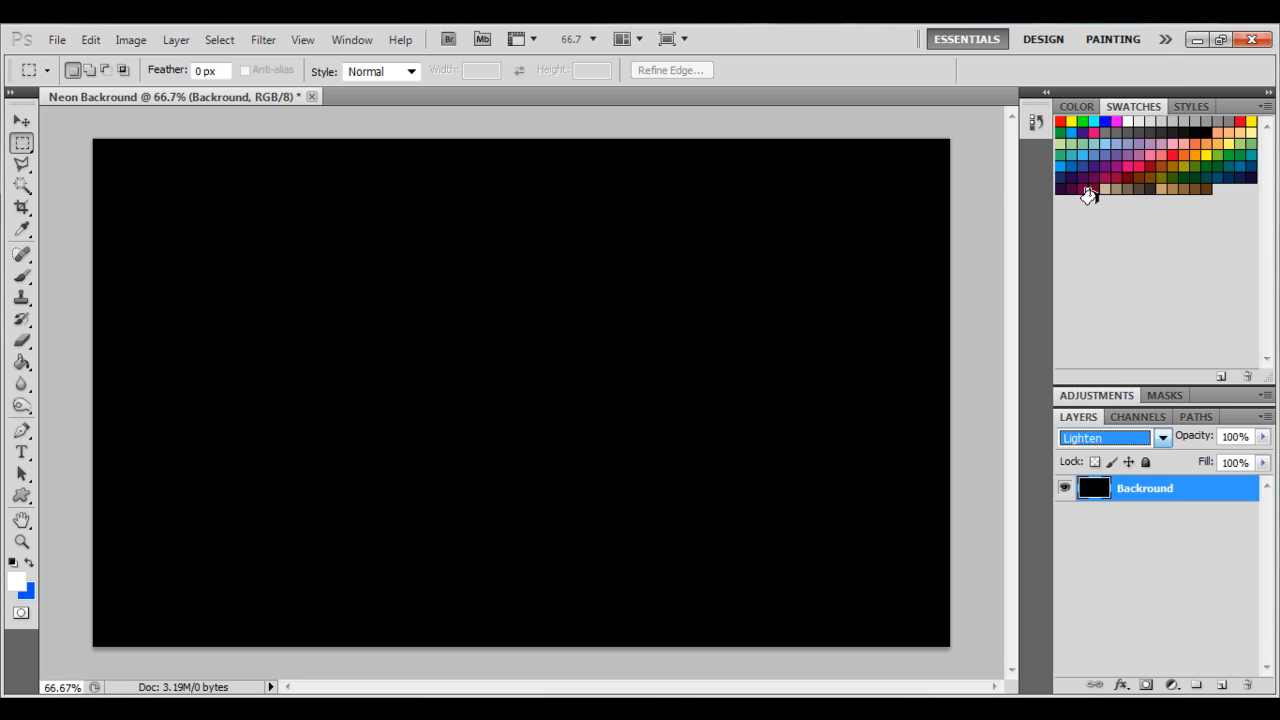
{"action": "left_click", "coordinate": [1083, 533]}
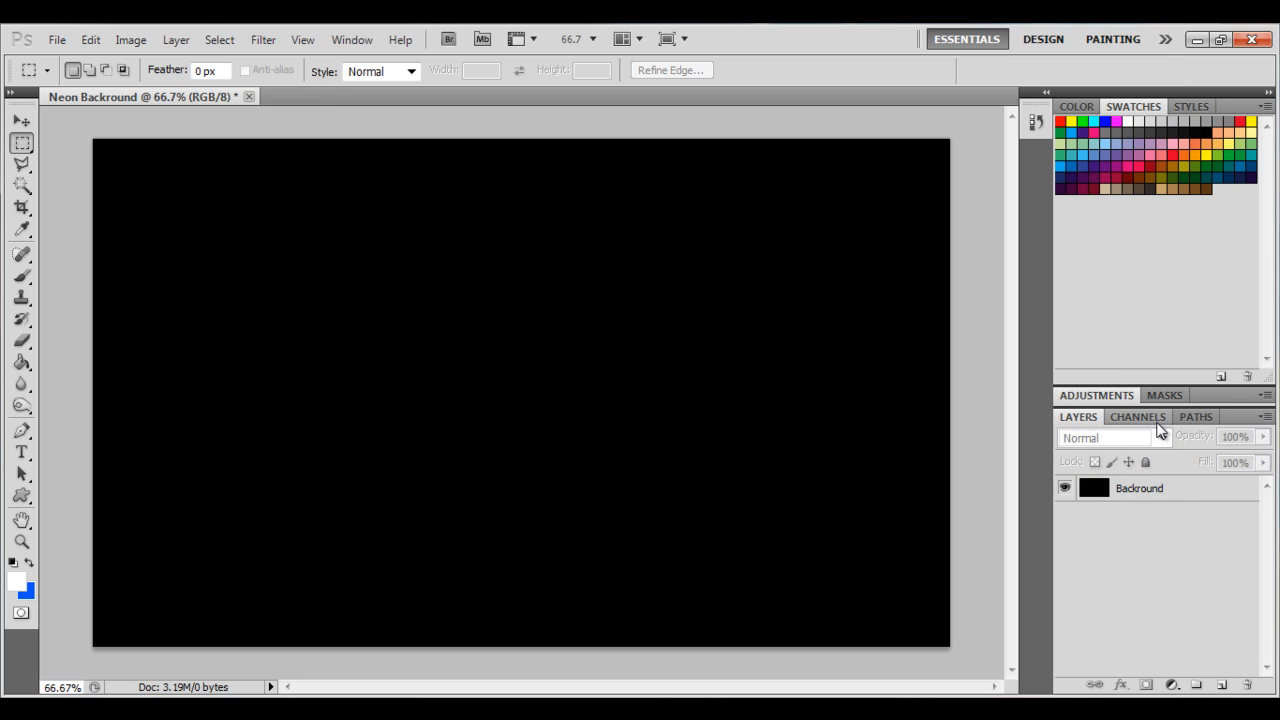
{"action": "left_click", "coordinate": [1162, 500]}
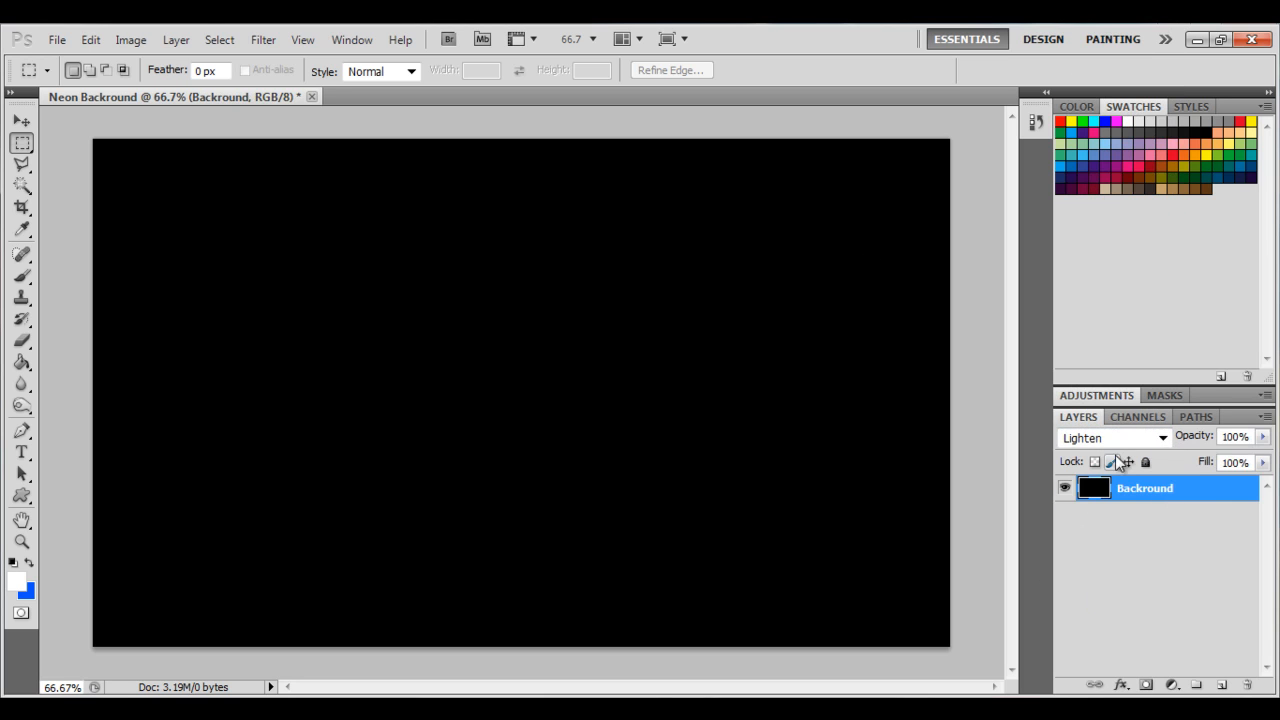
Apply a 50-300mm Zoom Lens Flare at 100% brightness near the canvas's upper right area.
{"action": "left_click", "coordinate": [258, 37]}
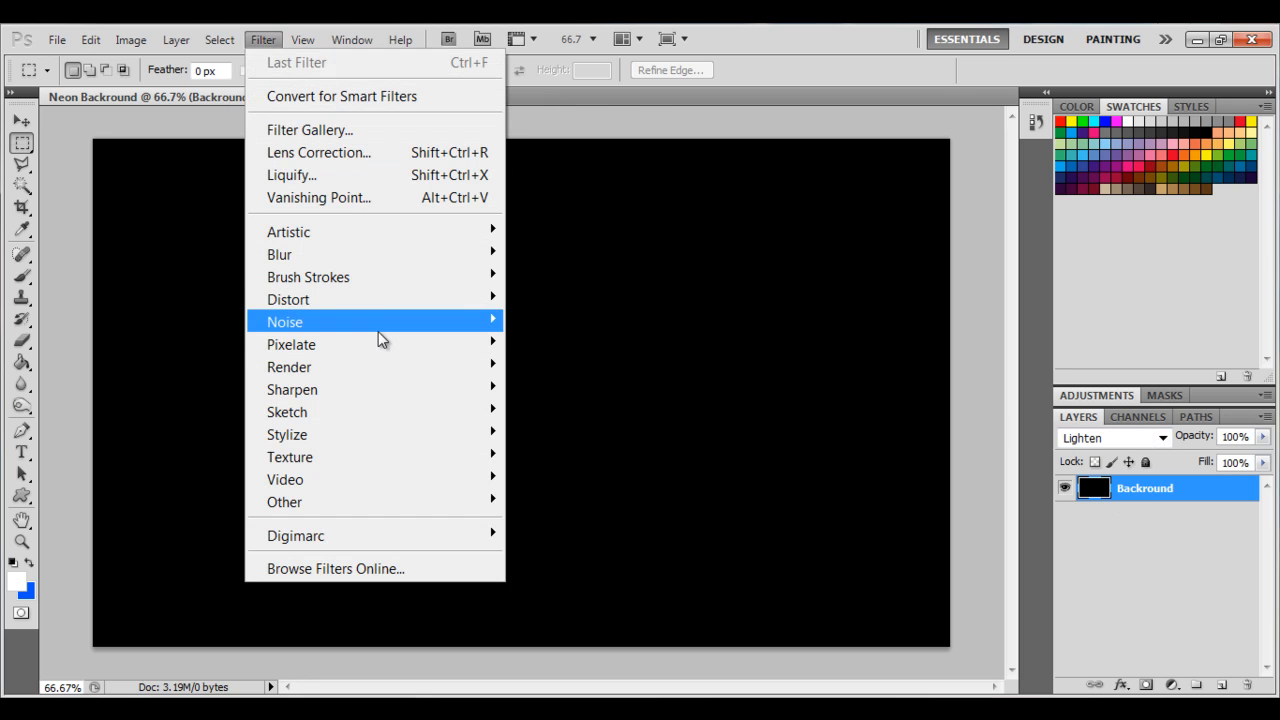
{"action": "mouse_move", "coordinate": [332, 367]}
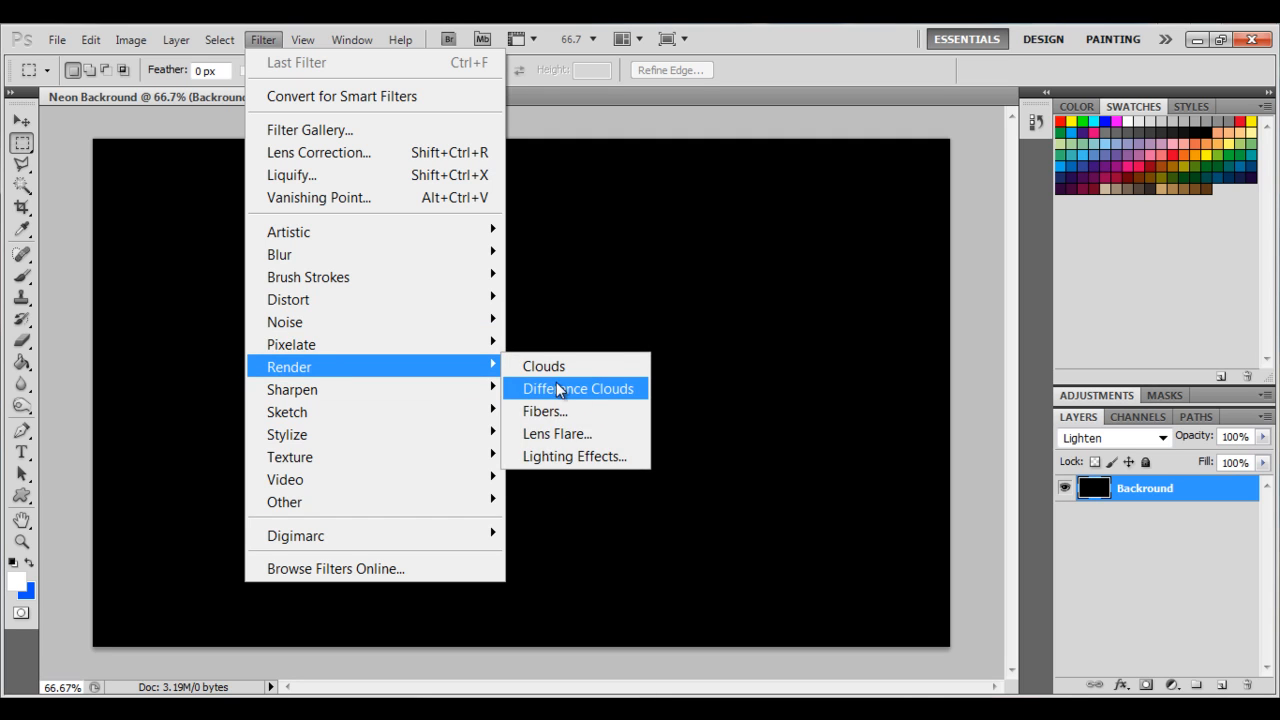
{"action": "left_click", "coordinate": [579, 445]}
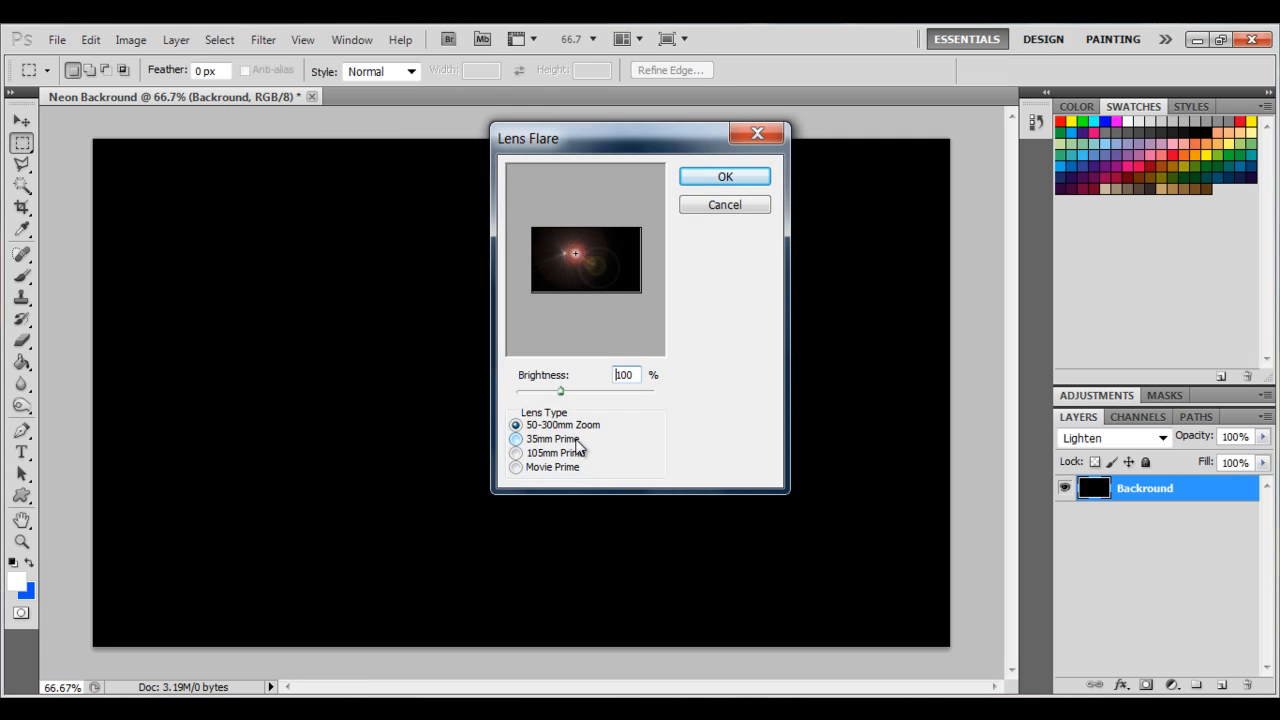
{"action": "left_click_drag", "start_coordinate": [557, 287], "coordinate": [623, 246]}
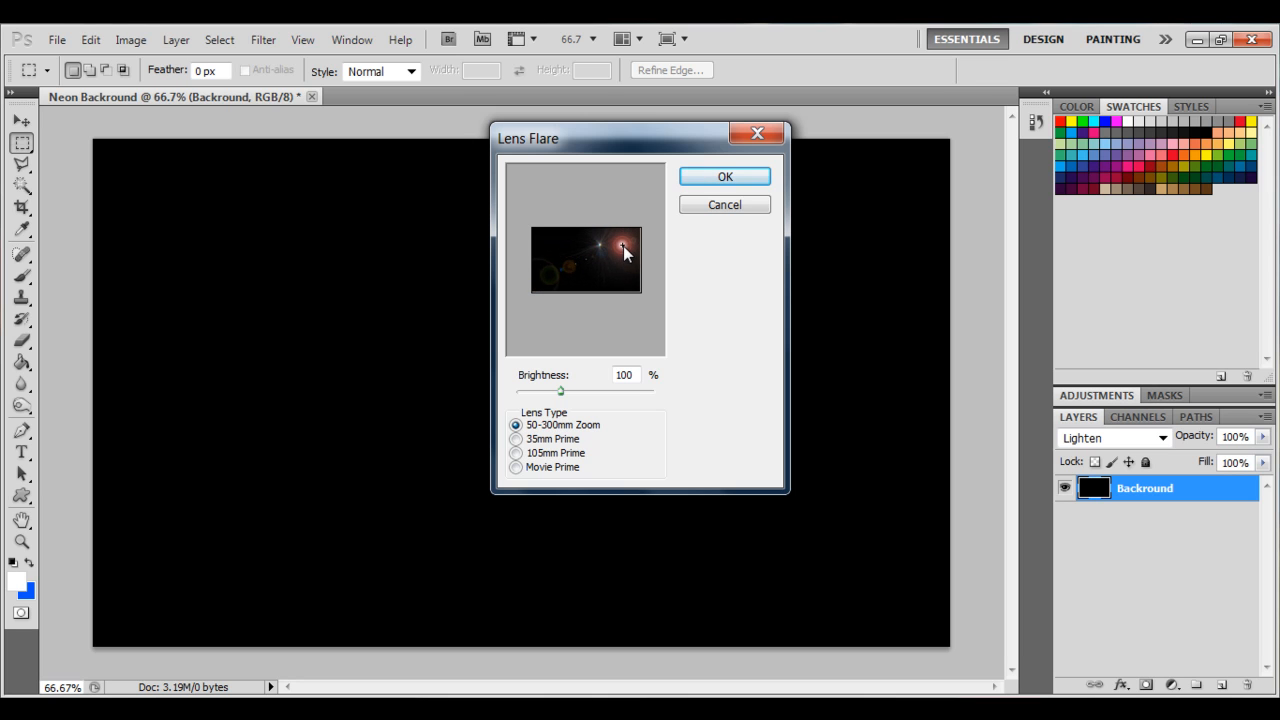
{"action": "left_click", "coordinate": [726, 177]}
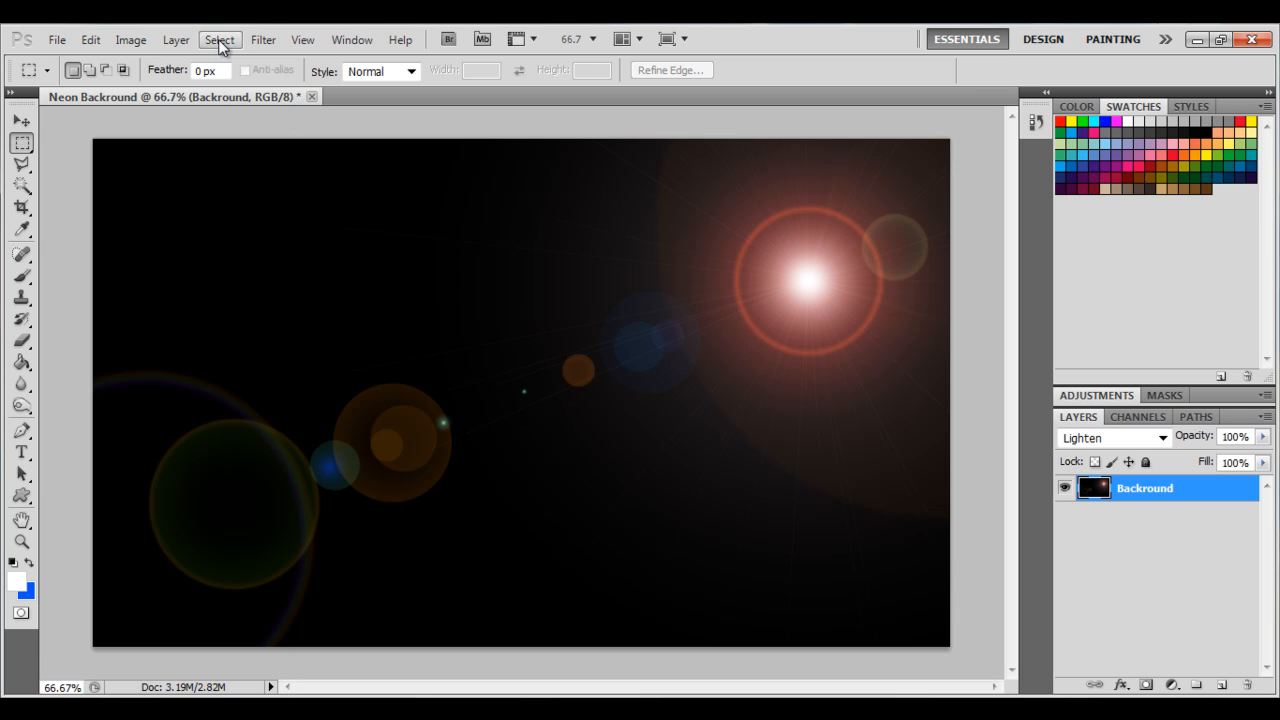
Apply a second Lens Flare at 100% brightness near the lower right of the canvas.
{"action": "left_click", "coordinate": [264, 40]}
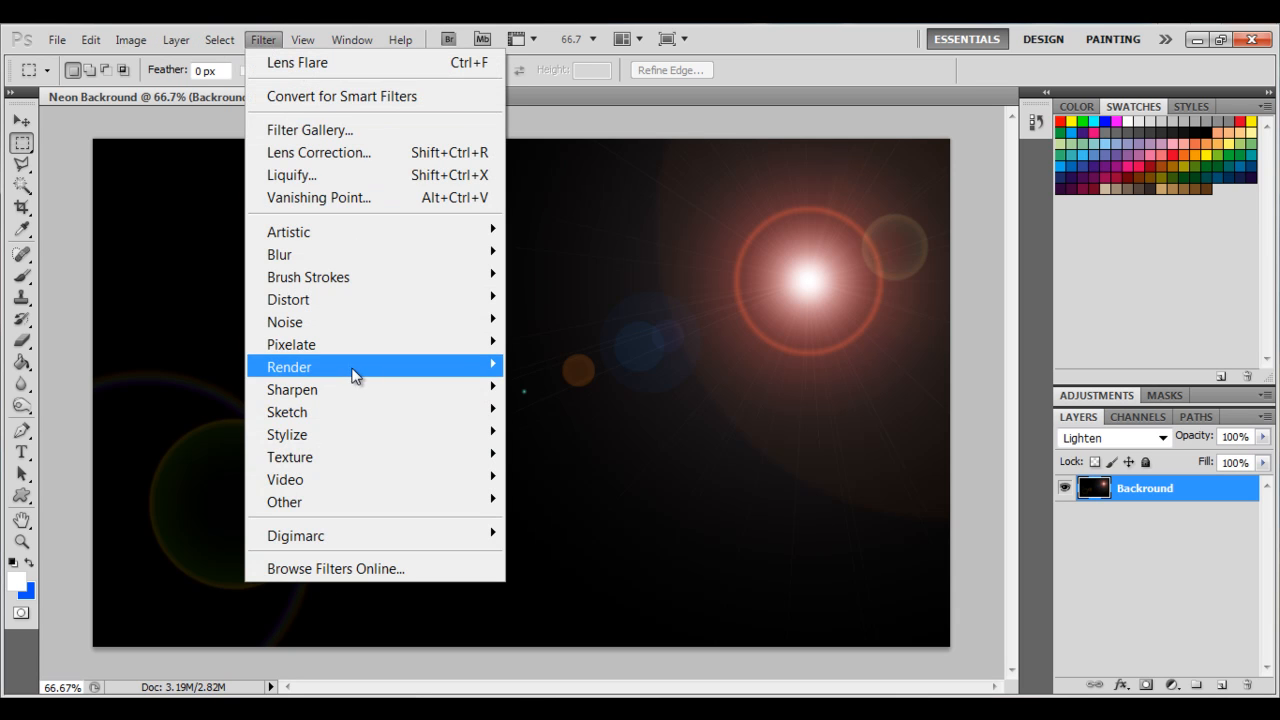
{"action": "mouse_move", "coordinate": [360, 371]}
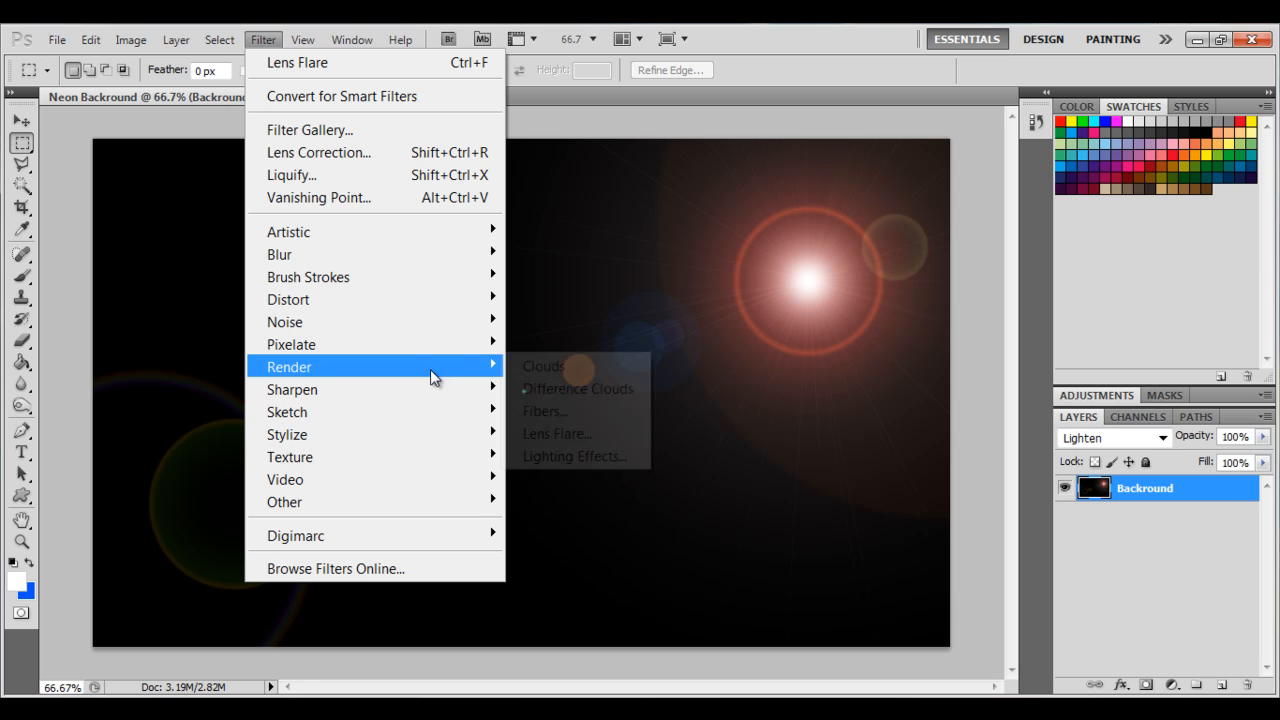
{"action": "left_click", "coordinate": [567, 434]}
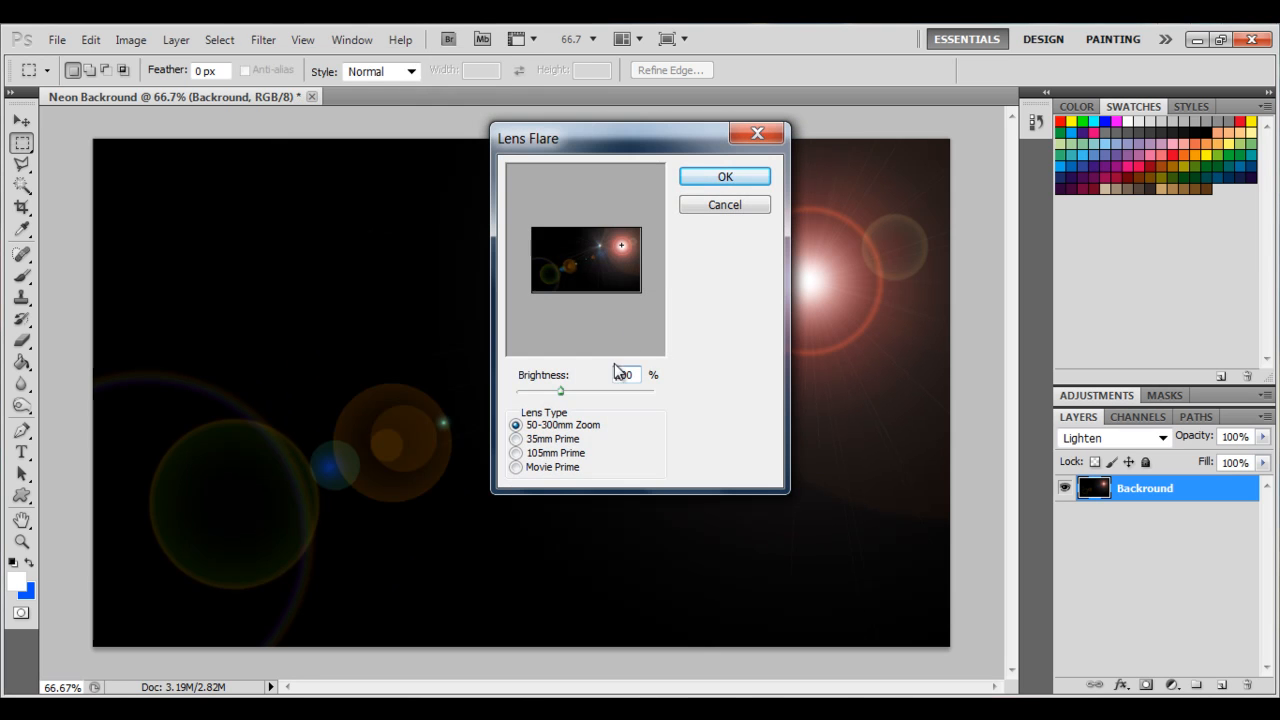
{"action": "left_click_drag", "start_coordinate": [622, 245], "coordinate": [619, 279]}
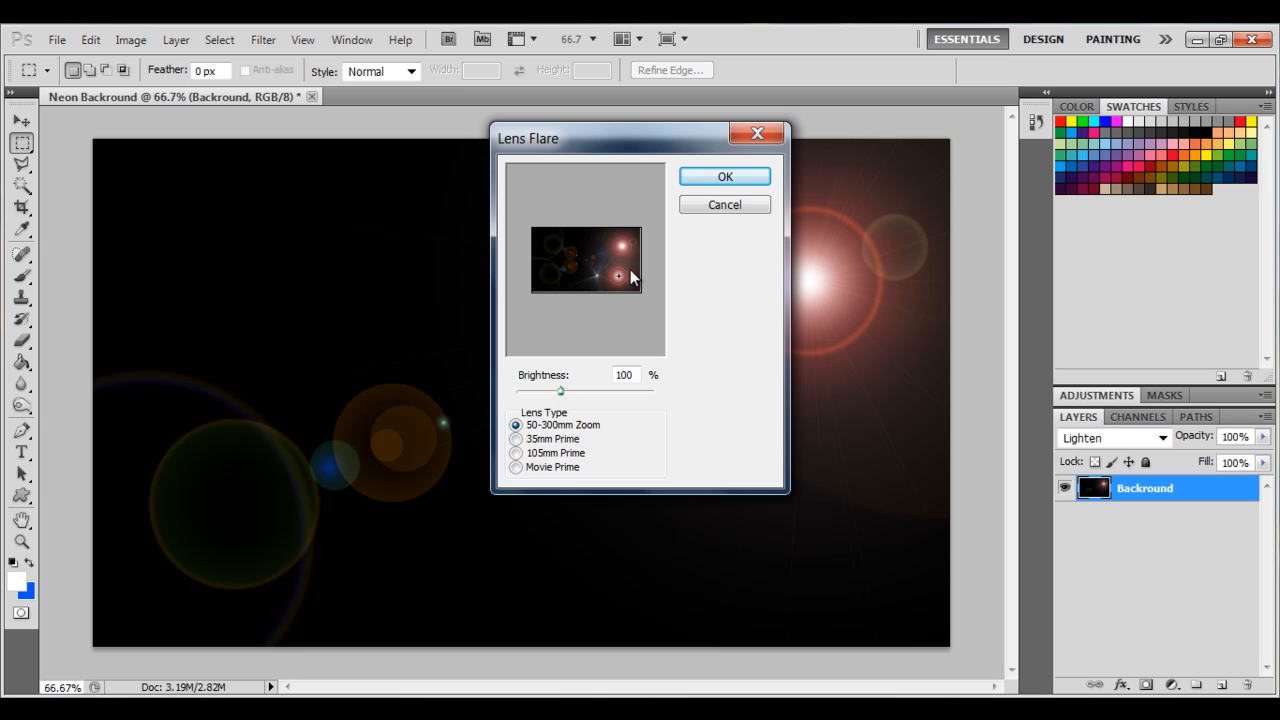
{"action": "left_click", "coordinate": [727, 176]}
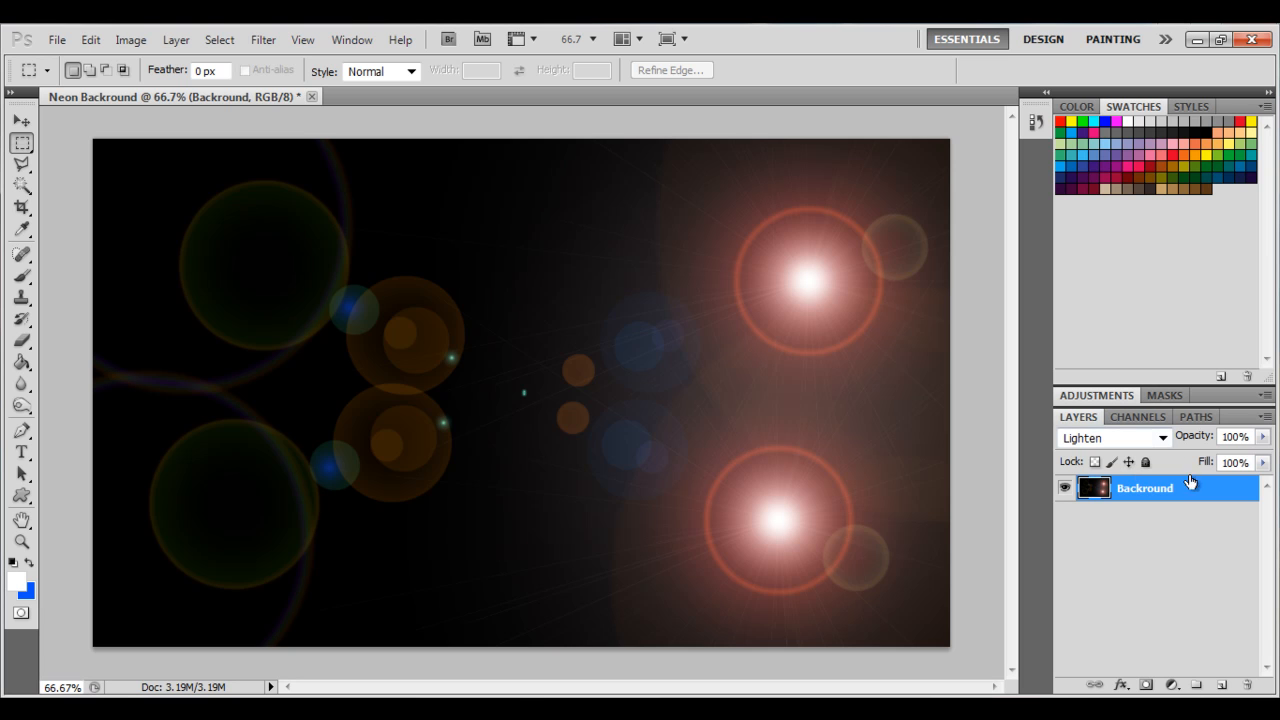
Apply the Chrome sketch filter to the layer with Detail set to 5 and a lower Smoothness.
{"action": "left_click", "coordinate": [264, 40]}
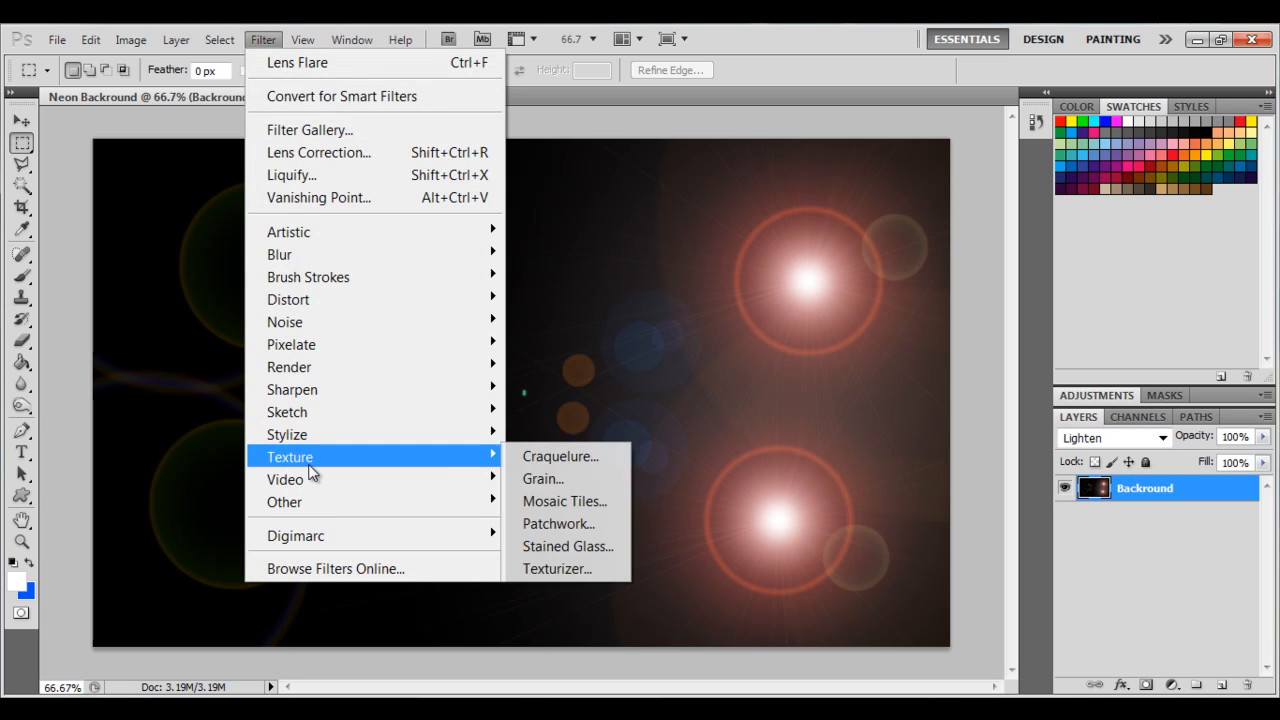
{"action": "mouse_move", "coordinate": [338, 438]}
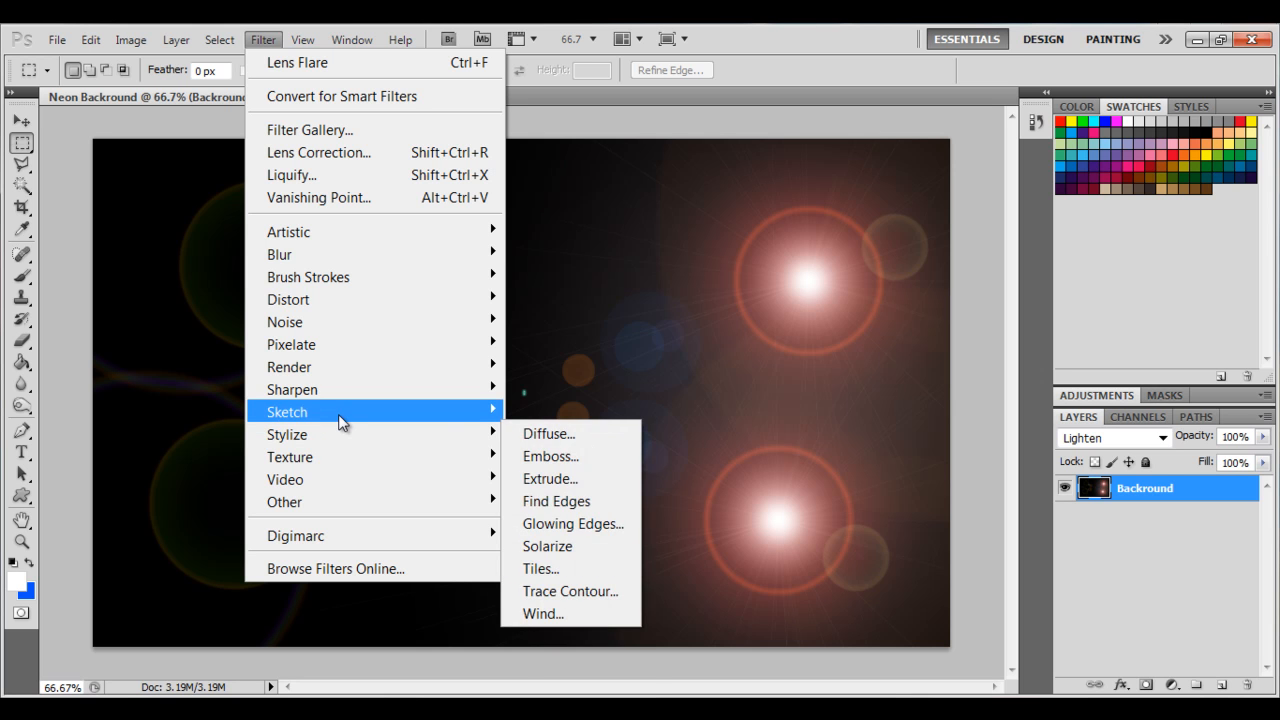
{"action": "mouse_move", "coordinate": [340, 414]}
{"action": "left_click", "coordinate": [572, 479]}
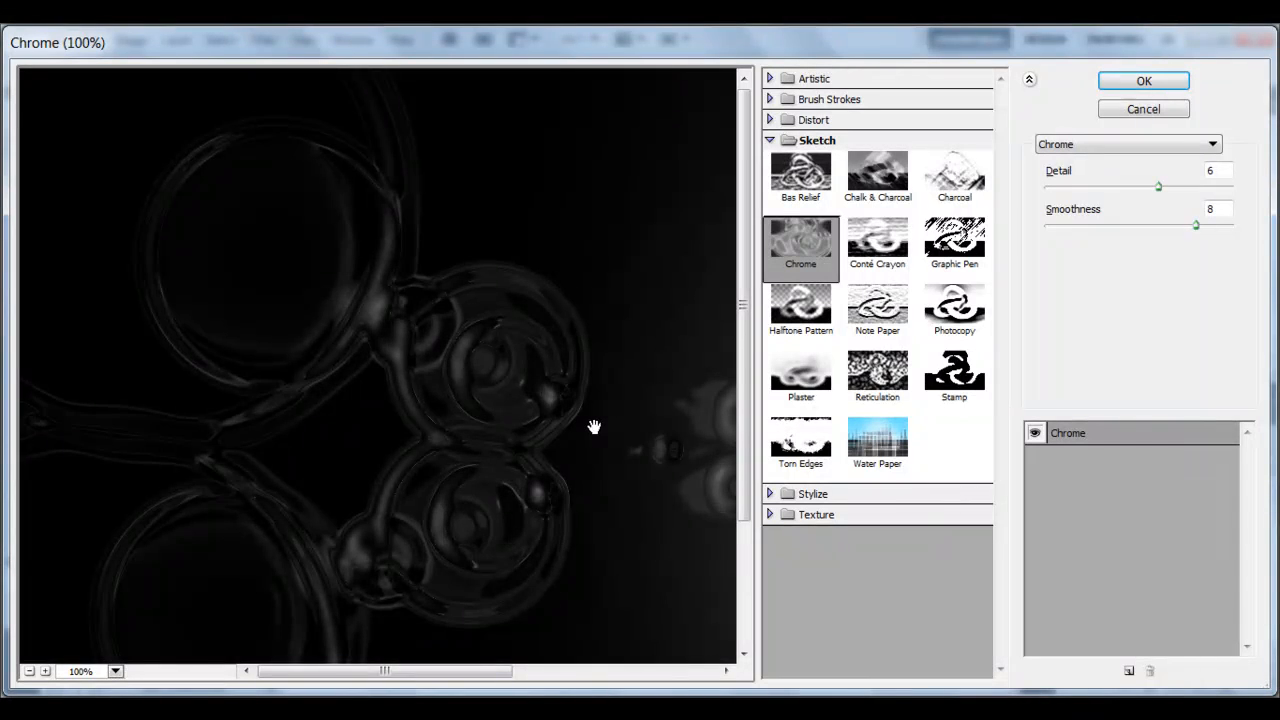
{"action": "key", "text": "ctrl+minus"}
{"action": "key", "text": "ctrl+minus"}
{"action": "key", "text": "ctrl+plus"}
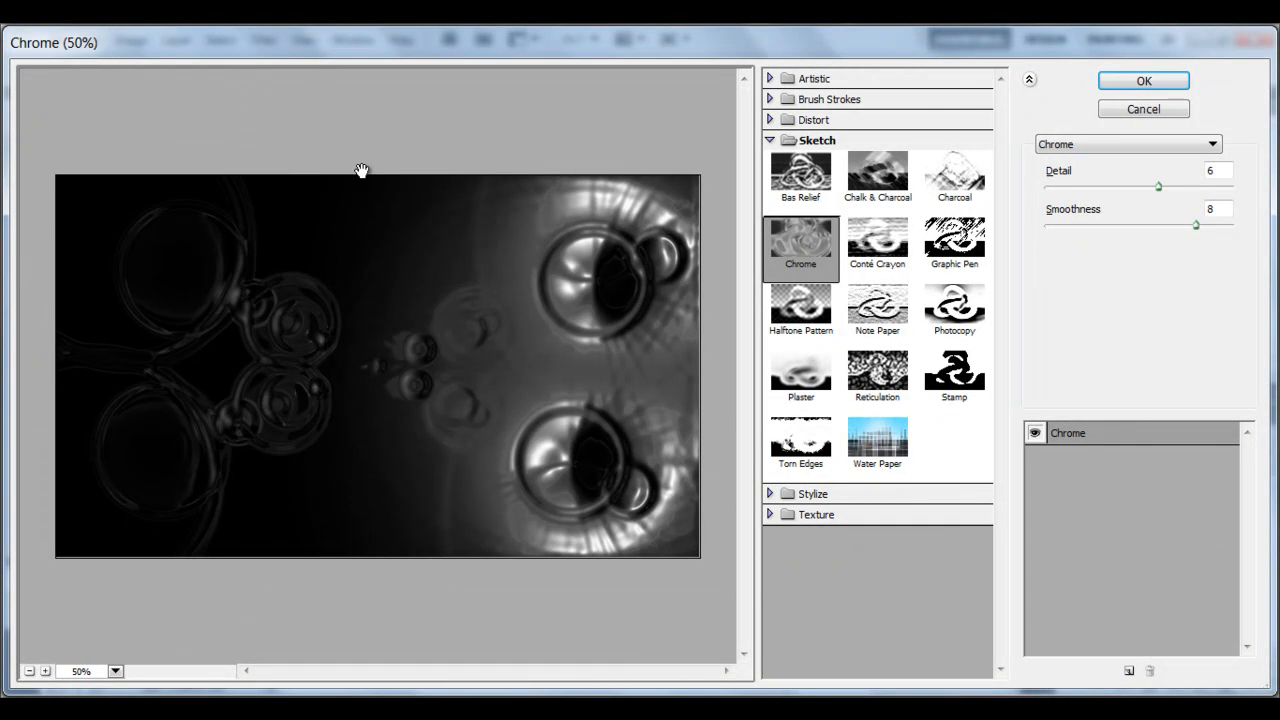
{"action": "left_click", "coordinate": [1162, 187]}
{"action": "left_click_drag", "start_coordinate": [1162, 187], "coordinate": [1133, 191]}
{"action": "left_click_drag", "start_coordinate": [1195, 225], "coordinate": [1155, 229]}
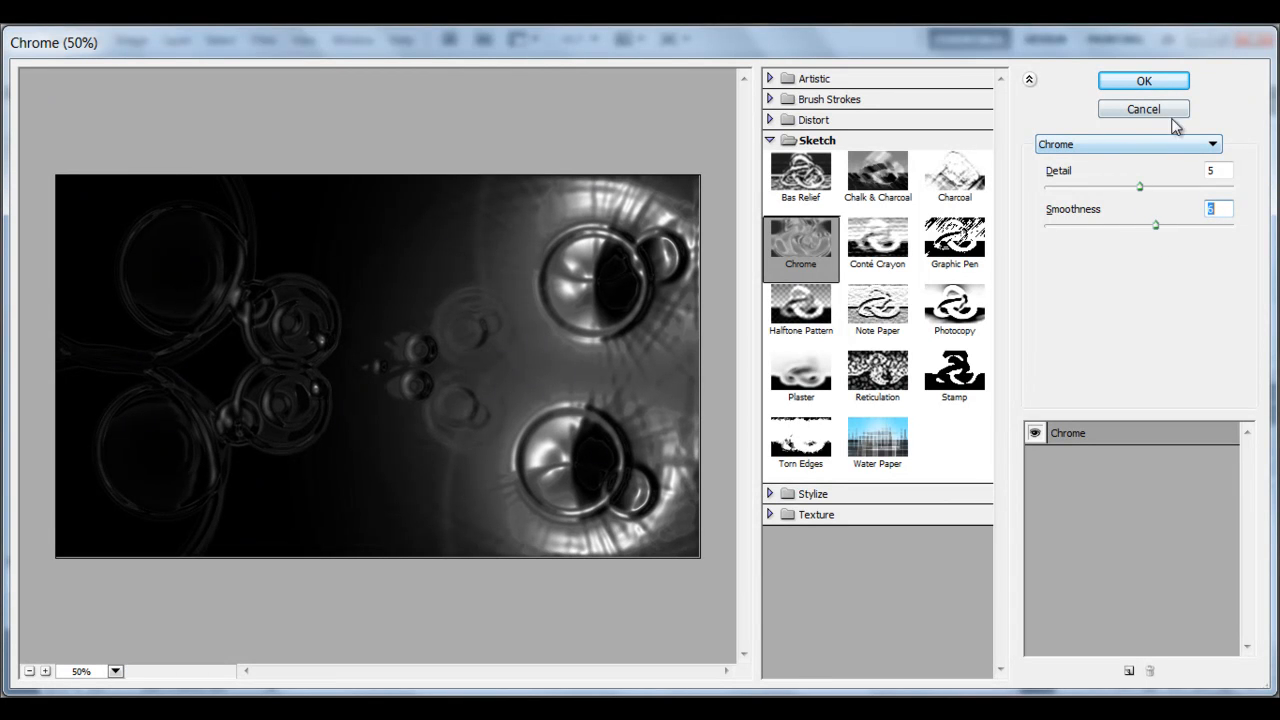
{"action": "left_click", "coordinate": [1154, 84]}
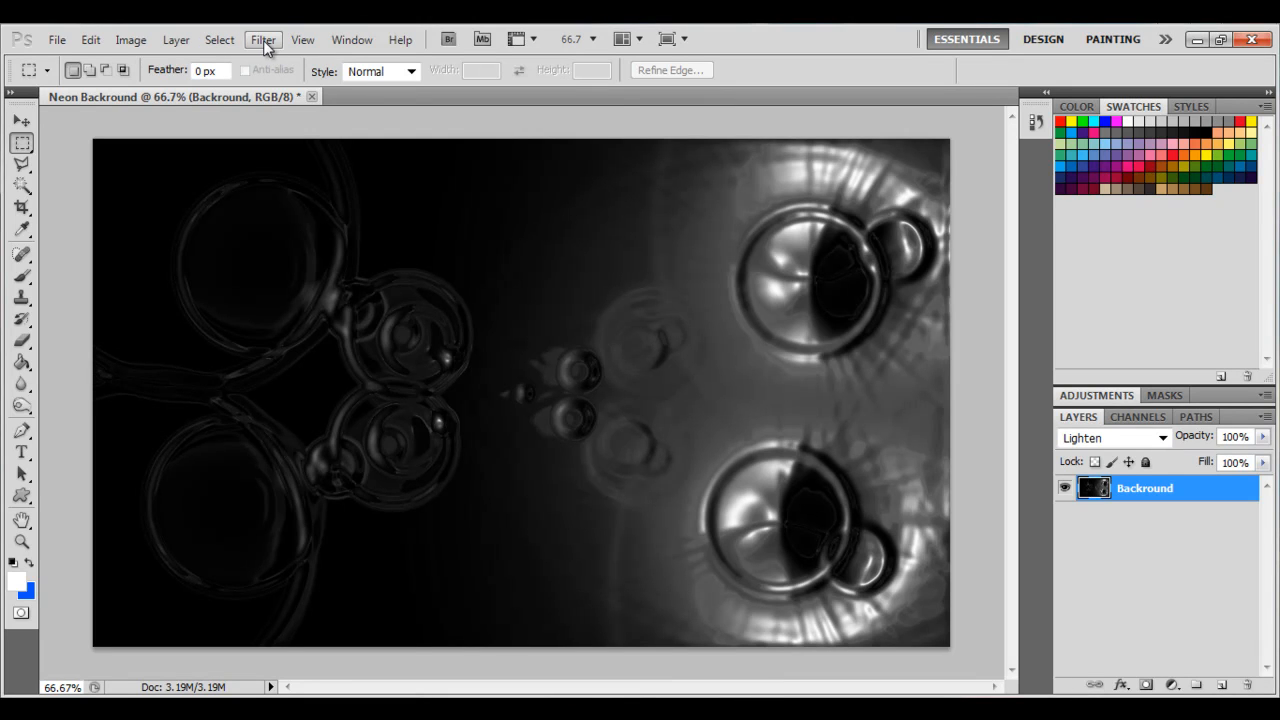
Duplicate the Backround layer four times to build a stack of copies.
{"action": "right_click", "coordinate": [1146, 499]}
{"action": "left_click", "coordinate": [1235, 580]}
{"action": "right_click", "coordinate": [1154, 490]}
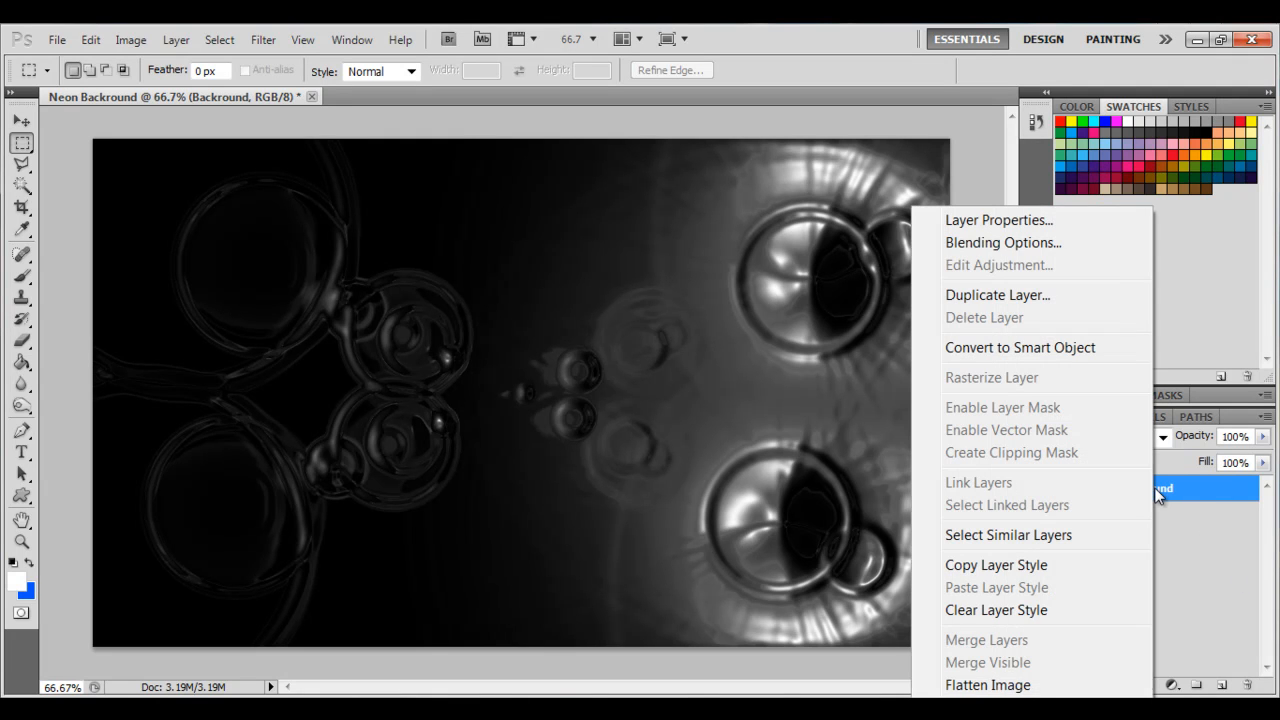
{"action": "left_click", "coordinate": [1032, 295]}
{"action": "left_click", "coordinate": [806, 234]}
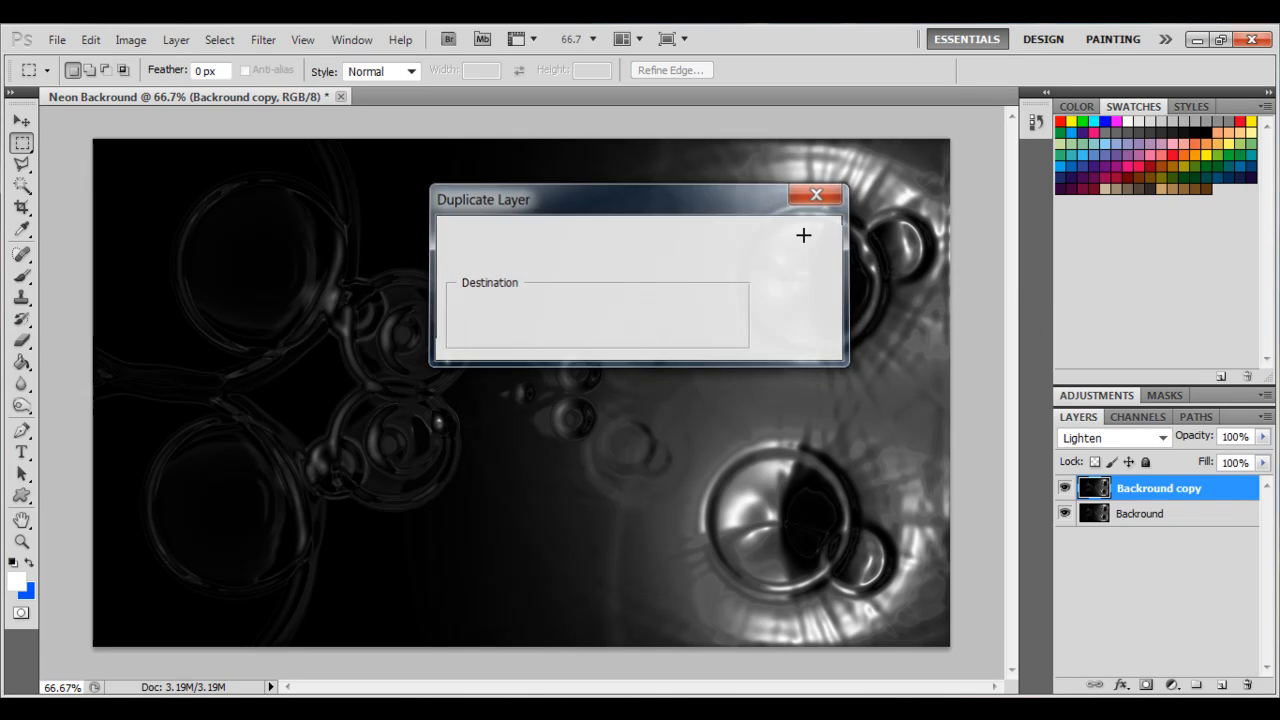
{"action": "right_click", "coordinate": [1142, 490]}
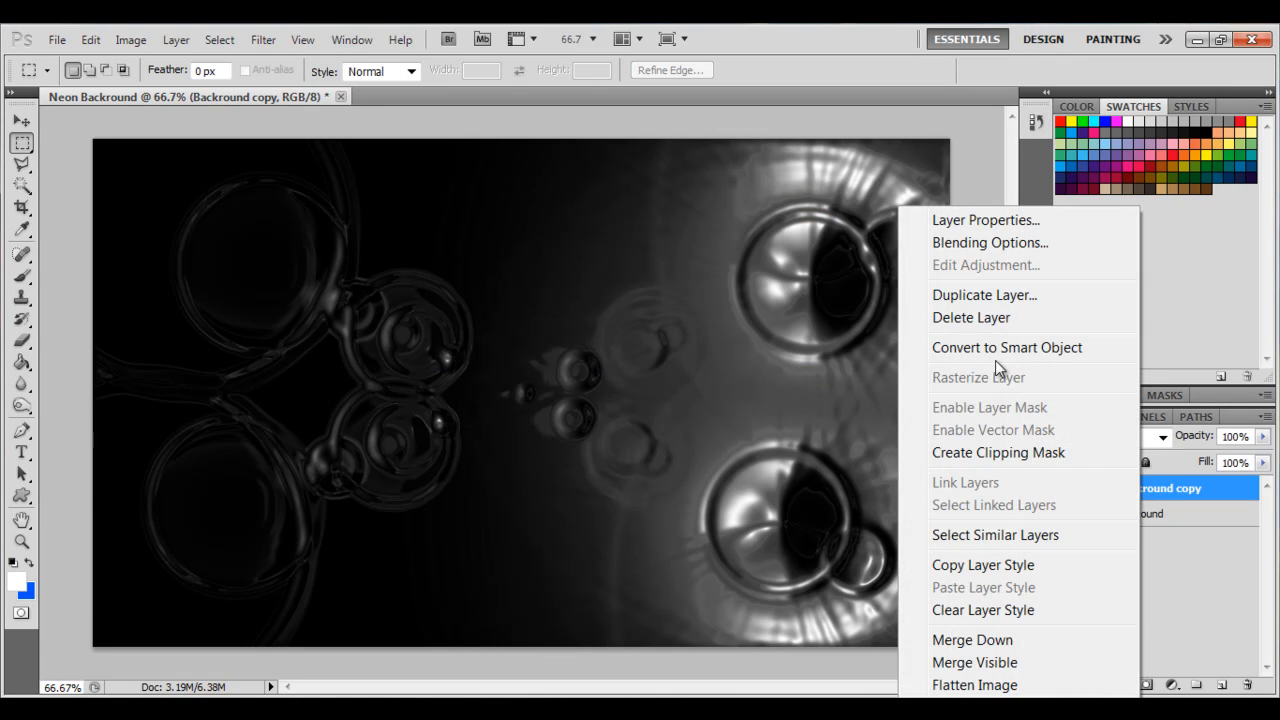
{"action": "left_click", "coordinate": [986, 298]}
{"action": "left_click", "coordinate": [806, 235]}
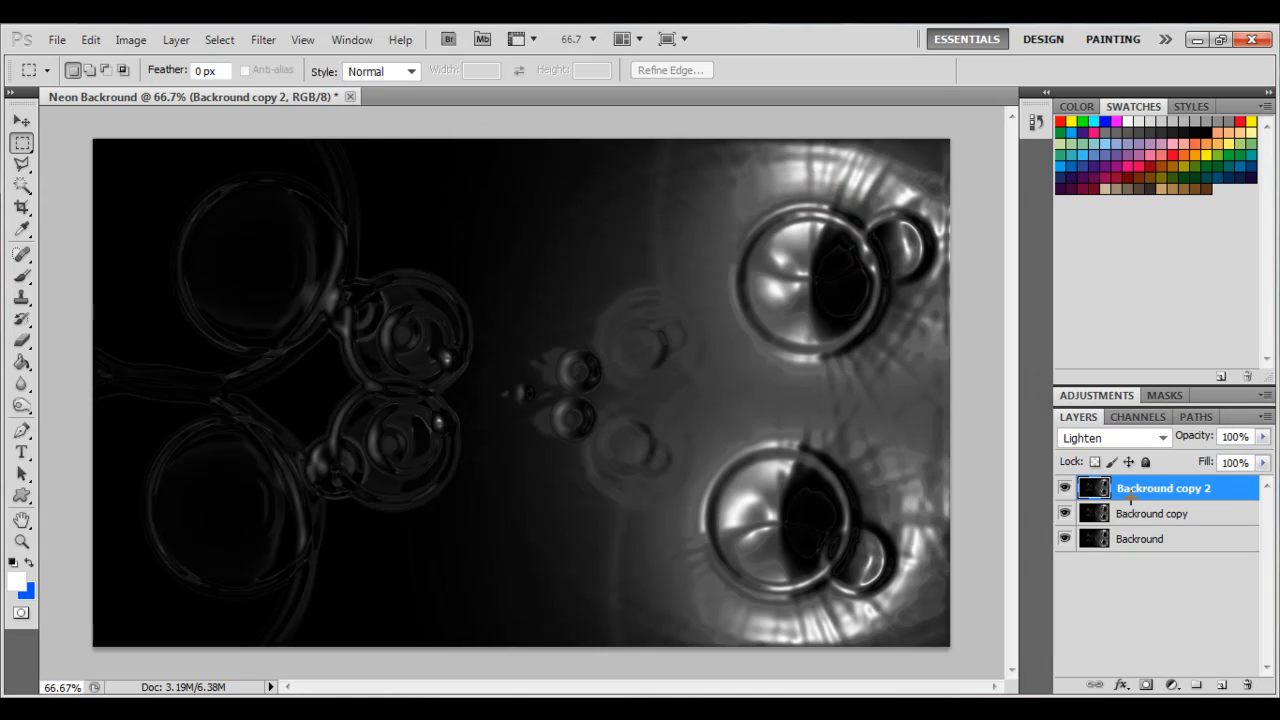
{"action": "right_click", "coordinate": [1147, 487]}
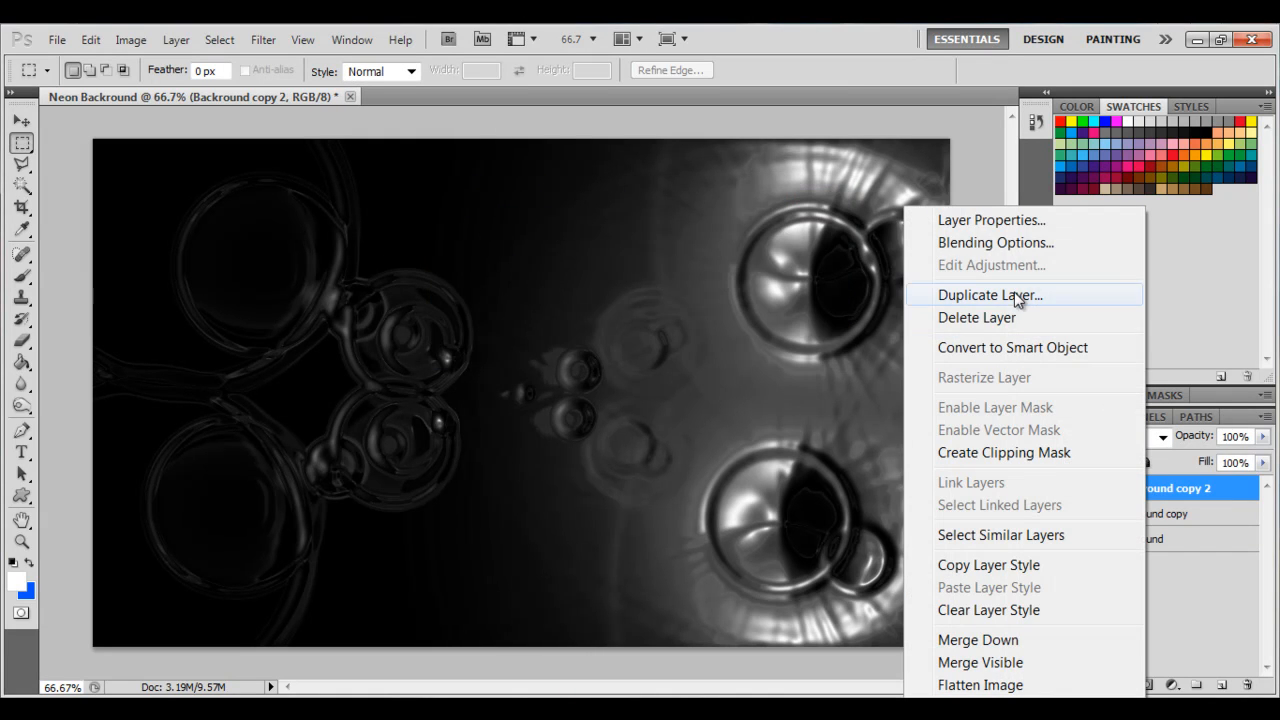
{"action": "left_click", "coordinate": [1014, 292]}
{"action": "left_click", "coordinate": [800, 235]}
{"action": "right_click", "coordinate": [1127, 487]}
{"action": "left_click", "coordinate": [1014, 292]}
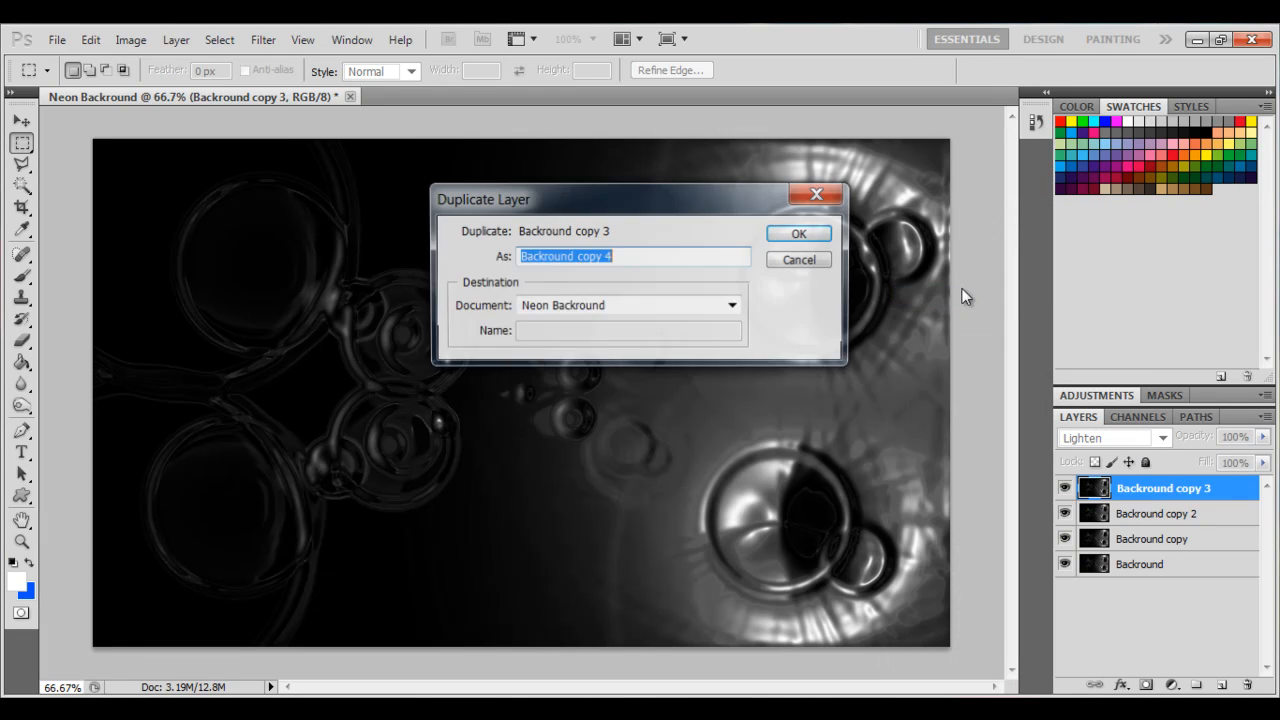
{"action": "left_click", "coordinate": [820, 233]}
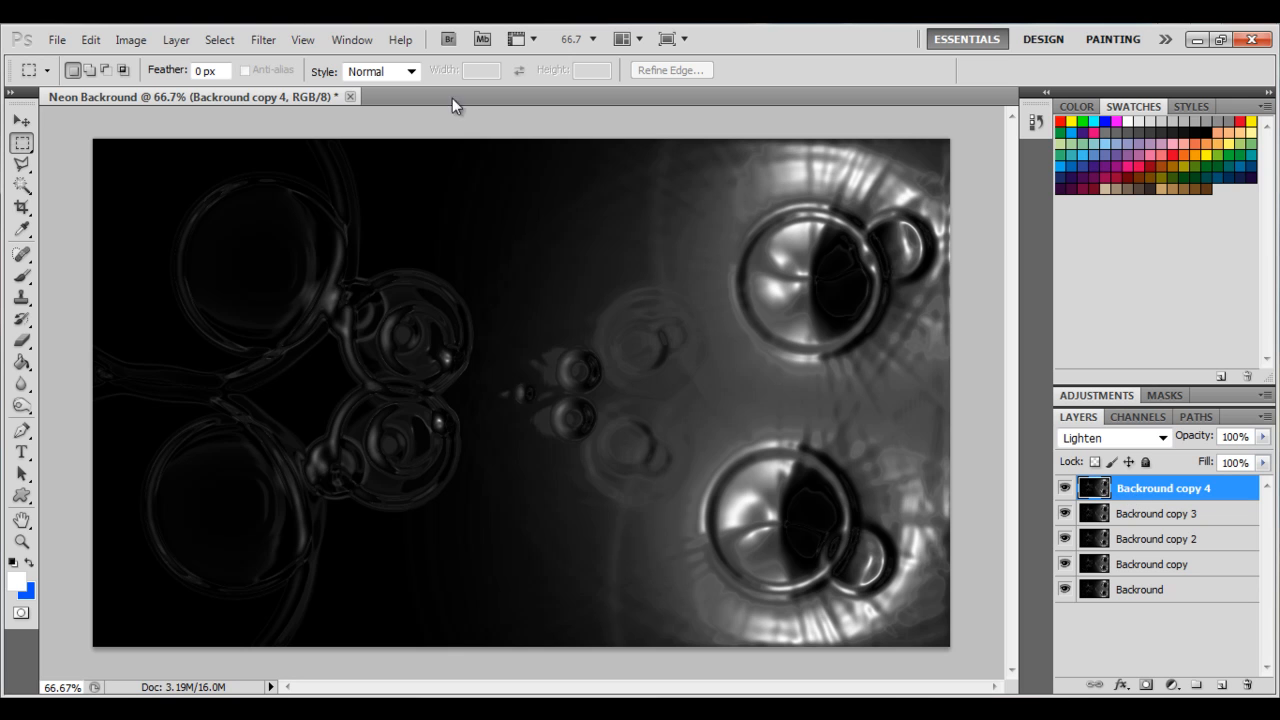
{"action": "left_click", "coordinate": [262, 39]}
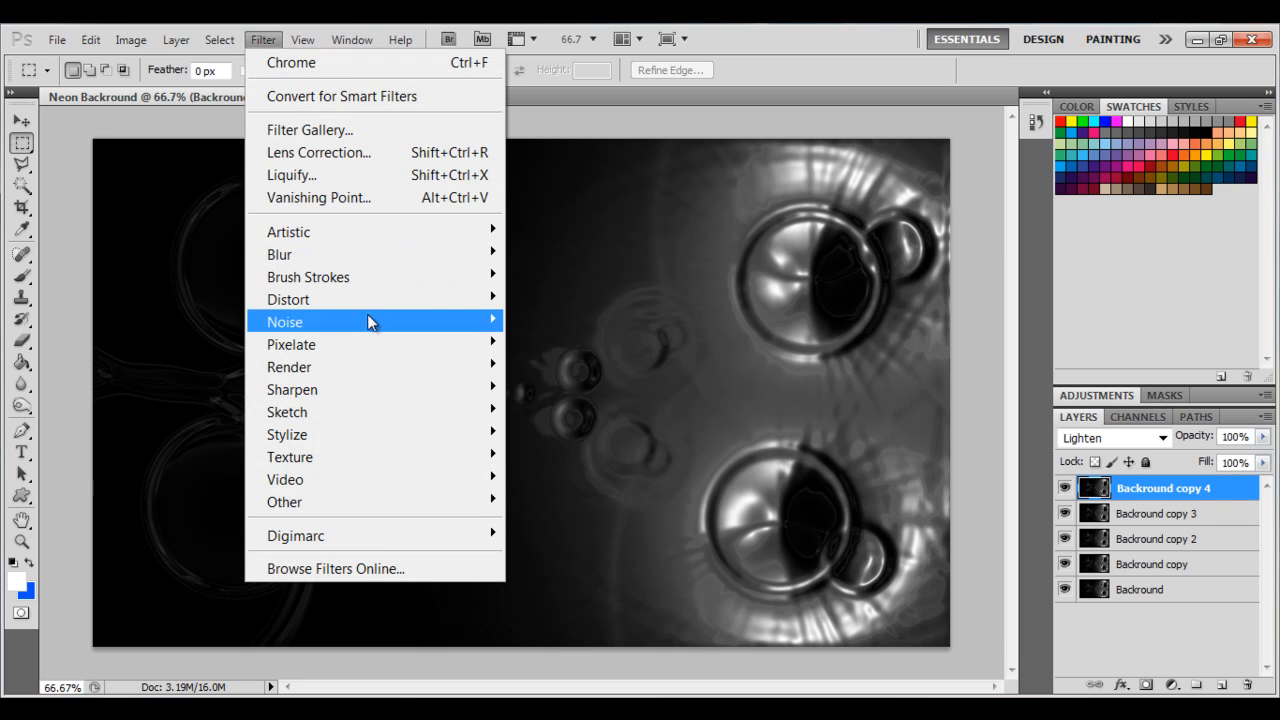
{"action": "mouse_move", "coordinate": [392, 299]}
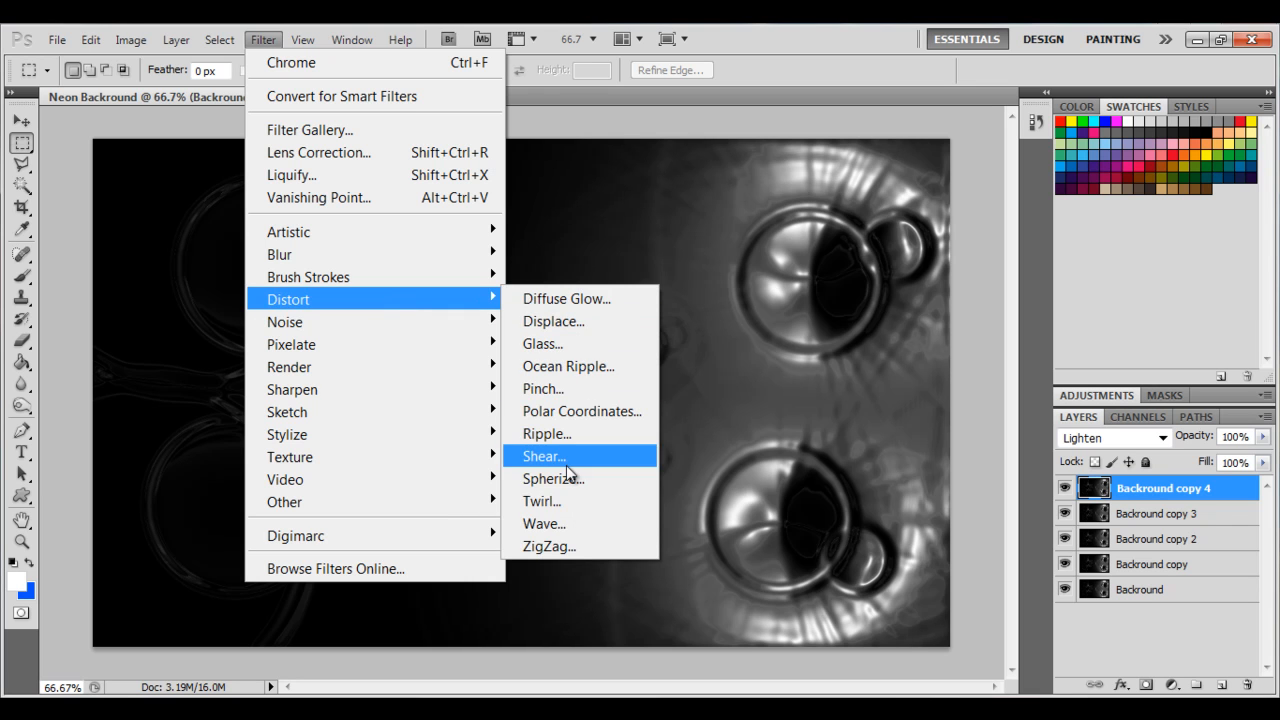
{"action": "left_click", "coordinate": [568, 522]}
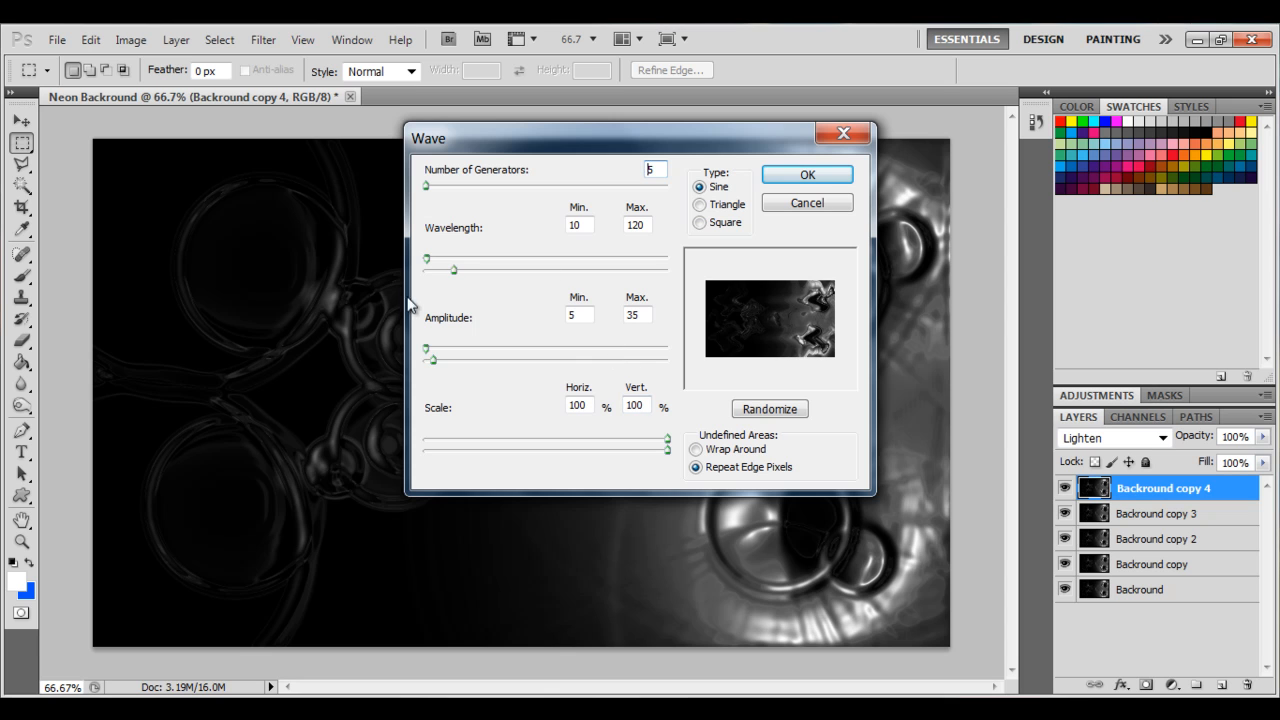
{"action": "mouse_move", "coordinate": [432, 190]}
{"action": "left_mouse_down"}
{"action": "mouse_move", "coordinate": [443, 191]}
{"action": "mouse_move", "coordinate": [424, 196]}
{"action": "left_mouse_up"}
{"action": "type", "text": "13"}
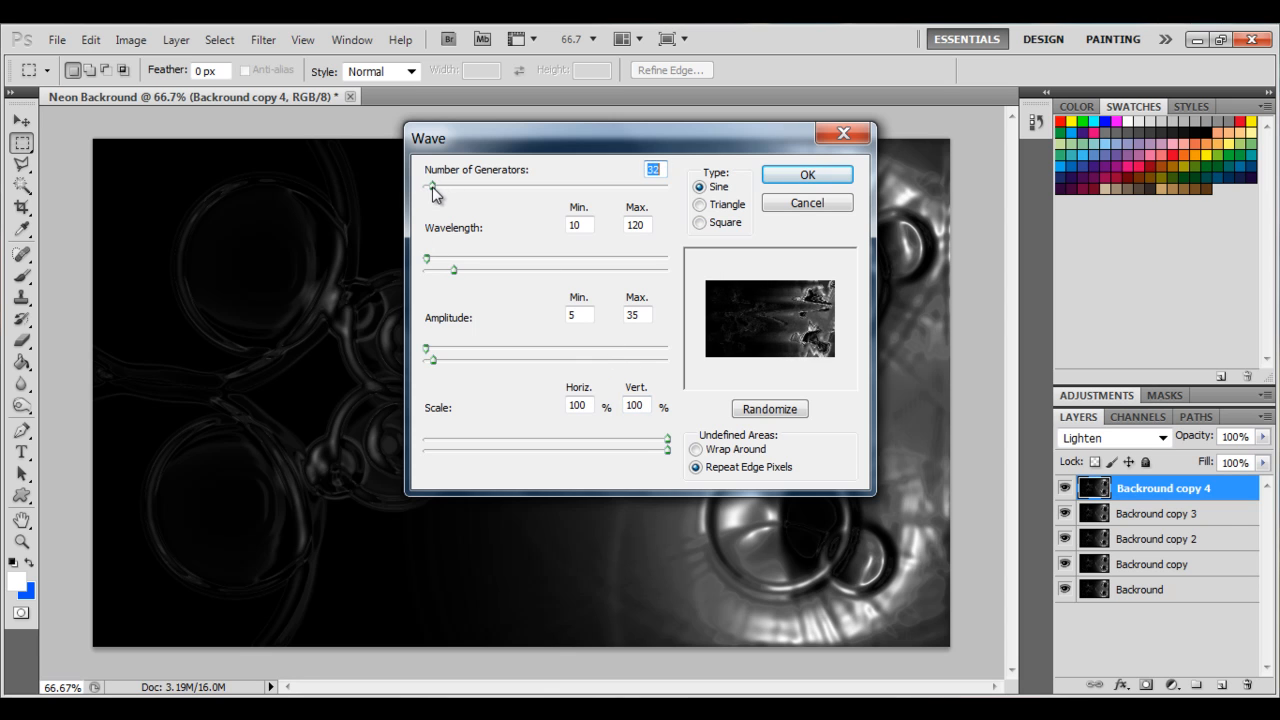
{"action": "left_click", "coordinate": [805, 206]}
{"action": "left_click", "coordinate": [262, 39]}
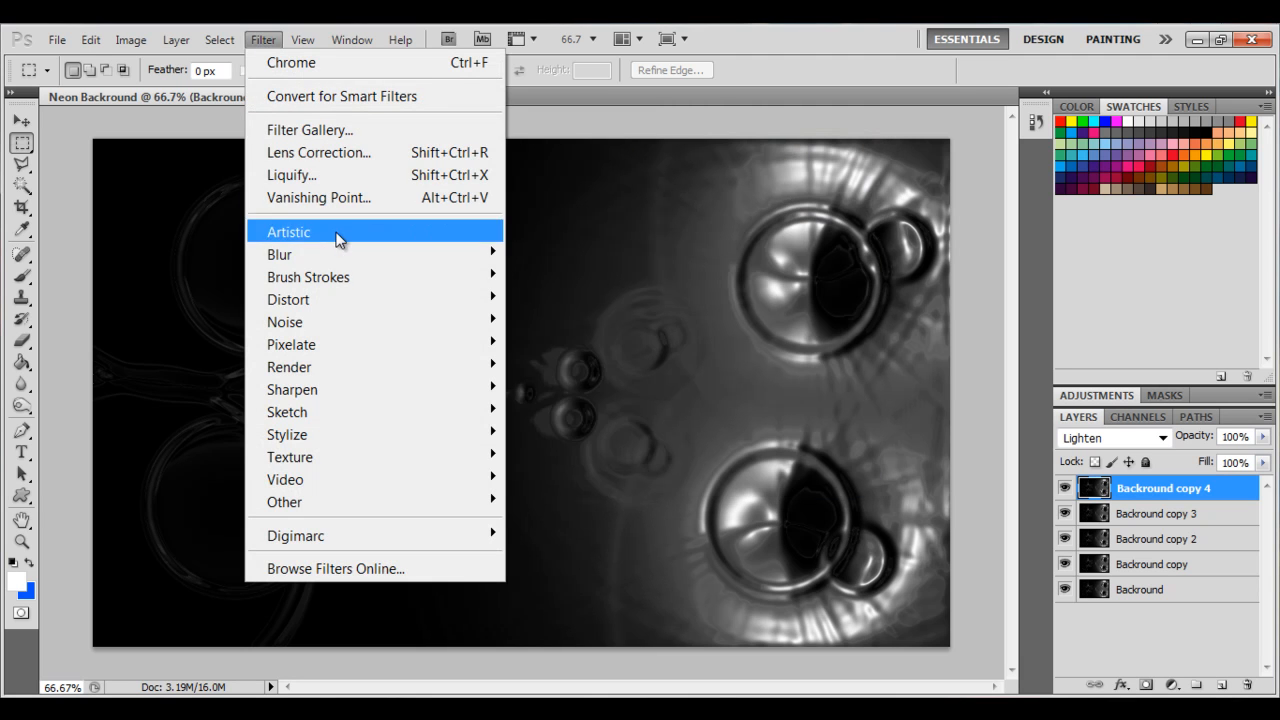
{"action": "mouse_move", "coordinate": [374, 298]}
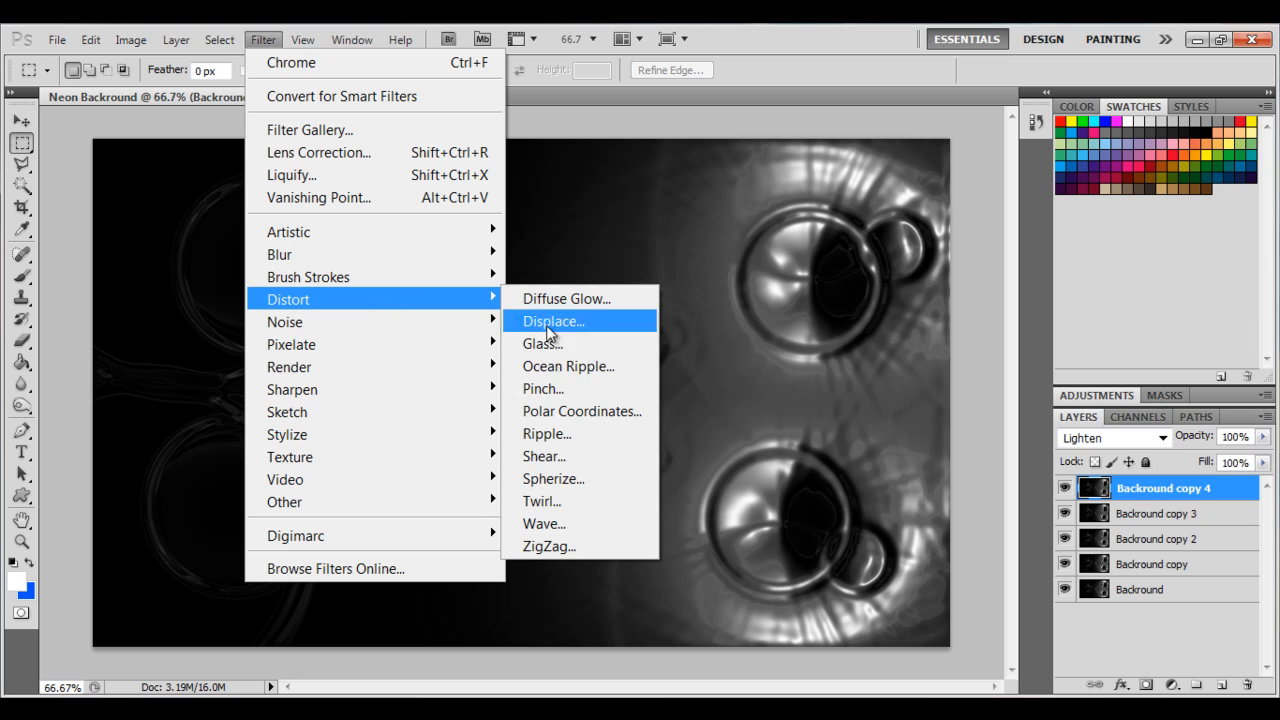
{"action": "left_click", "coordinate": [596, 496]}
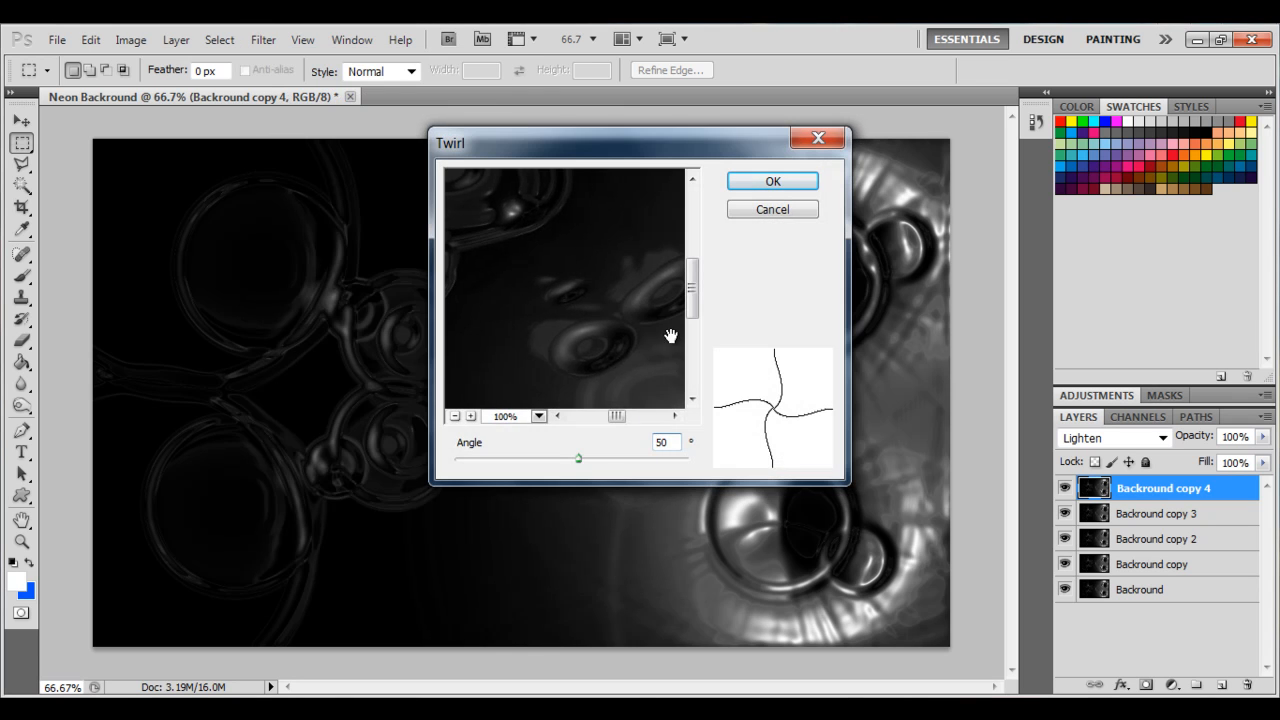
{"action": "left_click", "coordinate": [455, 416]}
{"action": "left_click", "coordinate": [455, 416]}
{"action": "left_click", "coordinate": [455, 416]}
{"action": "left_click", "coordinate": [455, 416]}
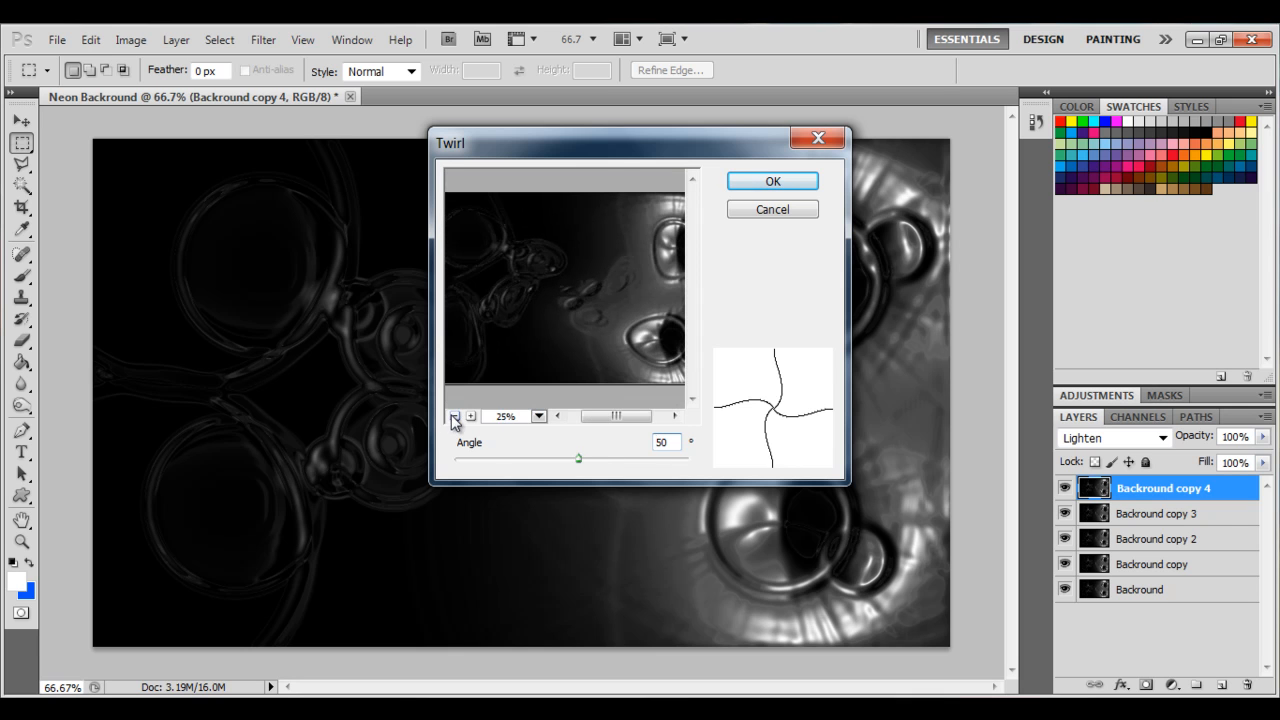
{"action": "left_click_drag", "start_coordinate": [607, 414], "coordinate": [672, 400]}
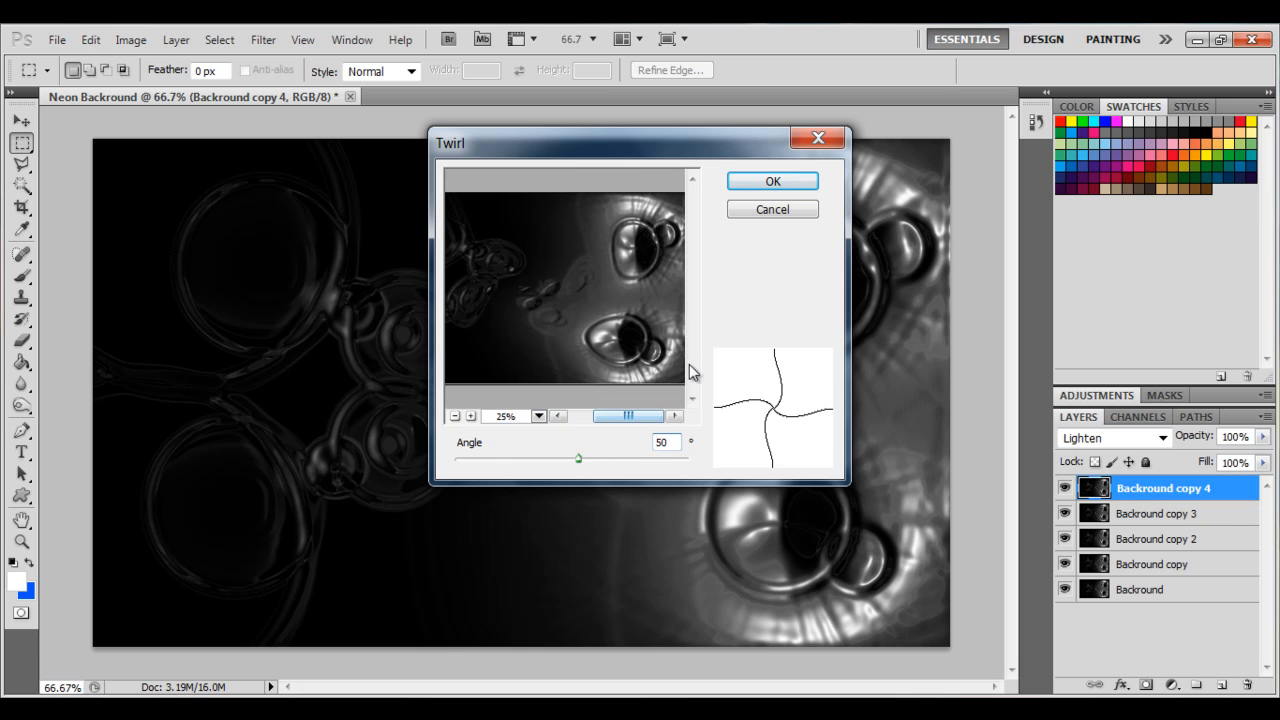
{"action": "left_click_drag", "start_coordinate": [580, 460], "coordinate": [525, 458]}
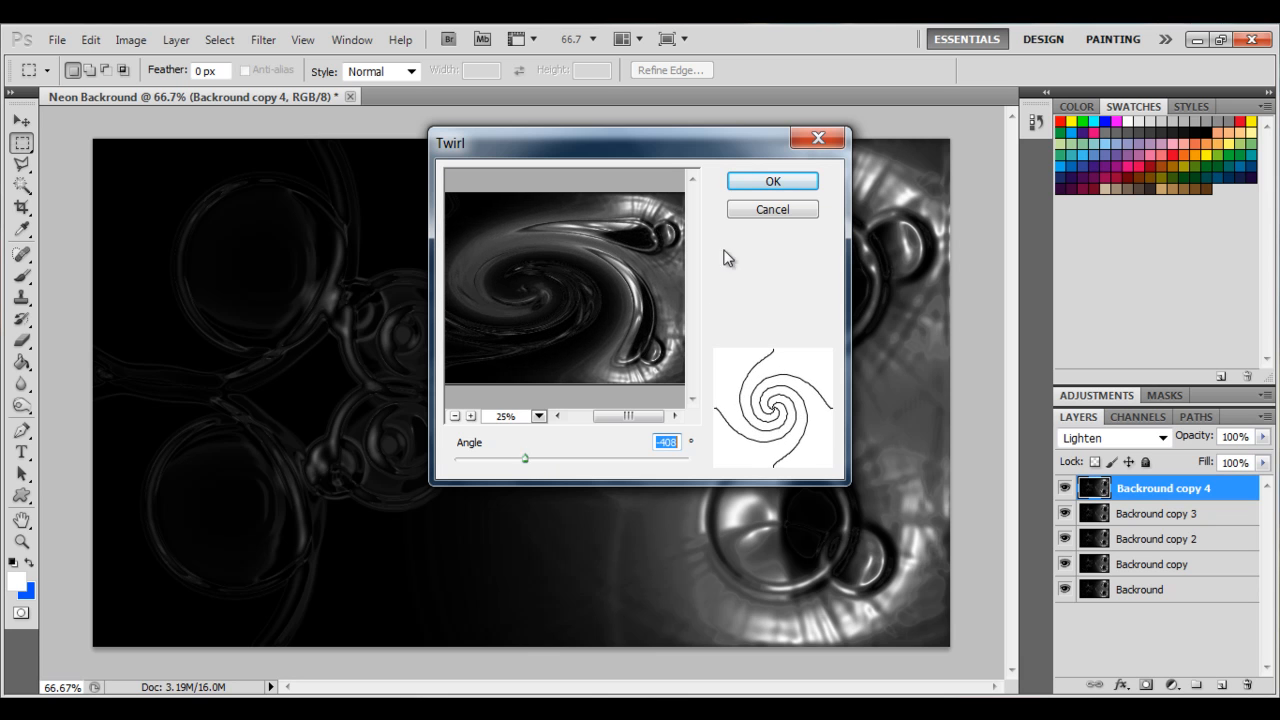
{"action": "left_click", "coordinate": [777, 208]}
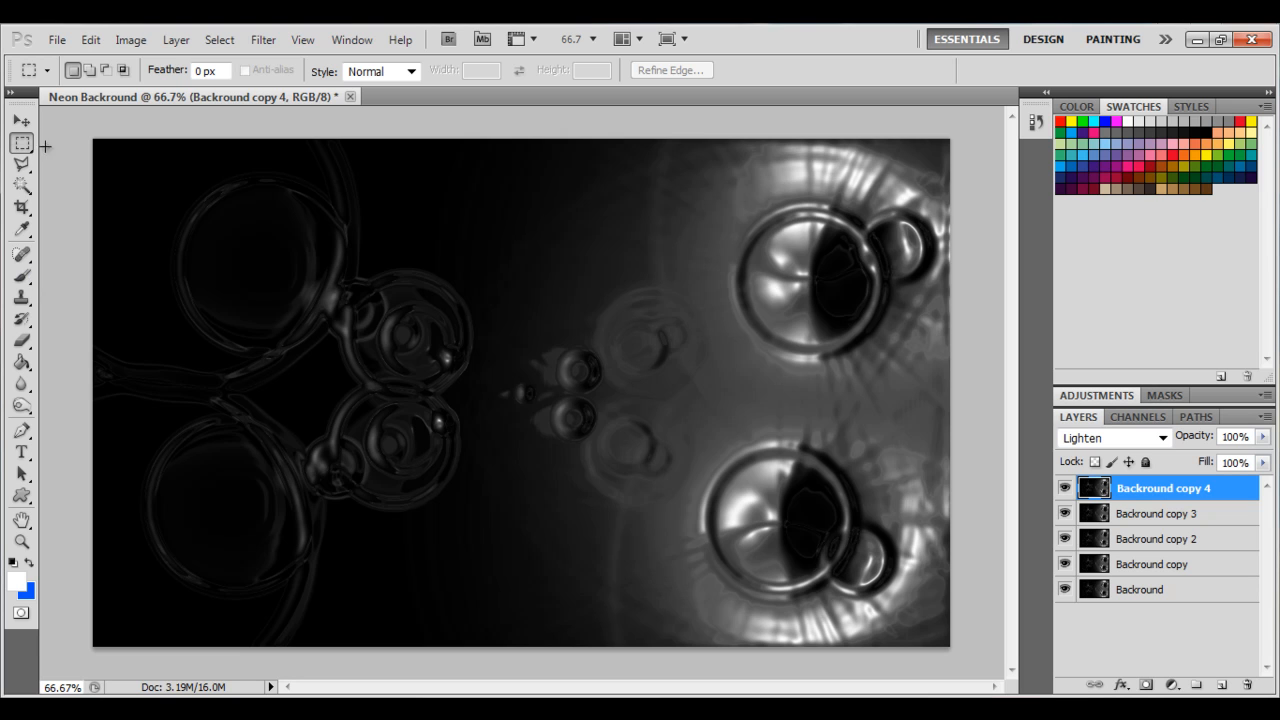
Select the upper-right quarter of the canvas and apply Twirl with an angle of -328°.
{"action": "left_click_drag", "start_coordinate": [1087, 556], "coordinate": [985, 402]}
{"action": "key", "text": "ctrl+d"}
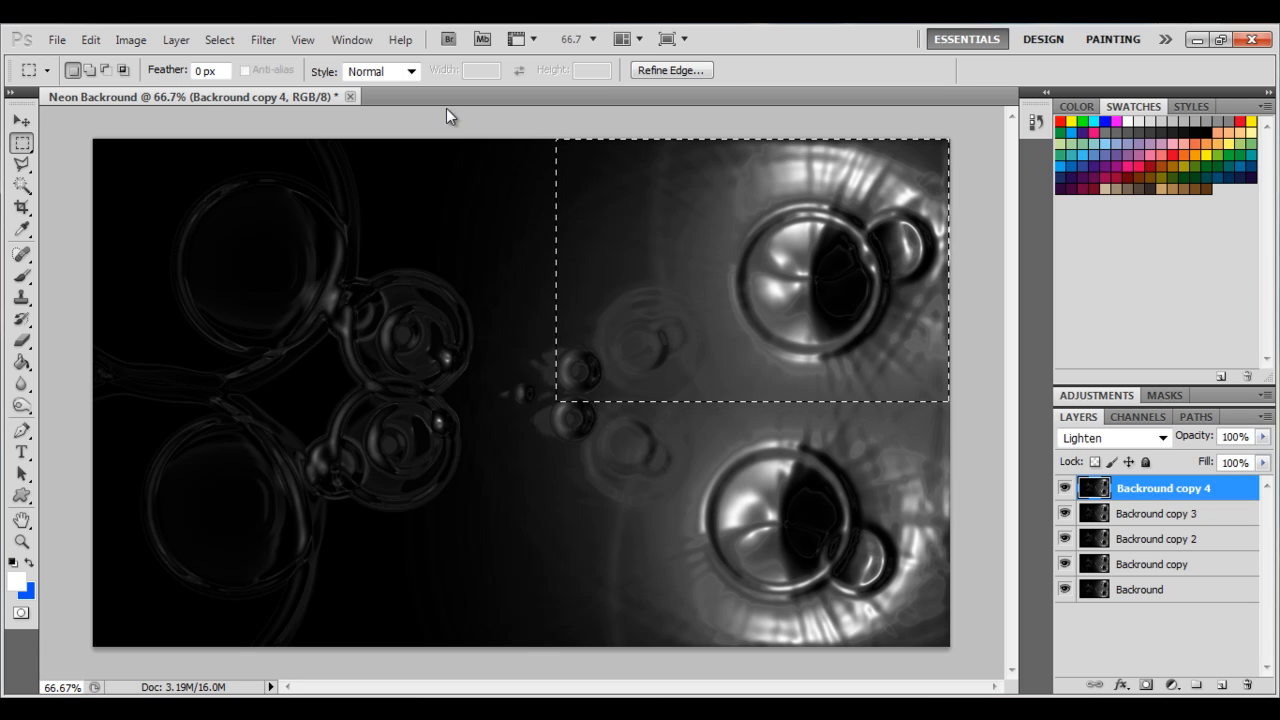
{"action": "left_click", "coordinate": [263, 39]}
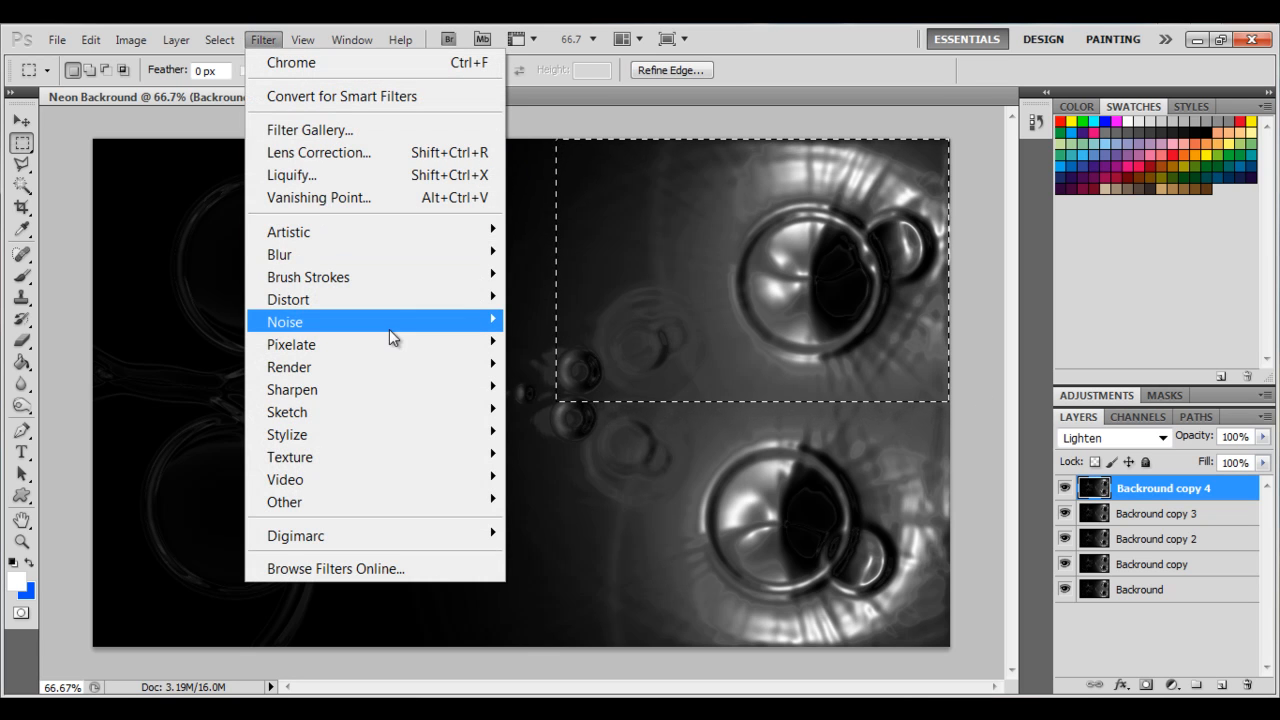
{"action": "mouse_move", "coordinate": [398, 302]}
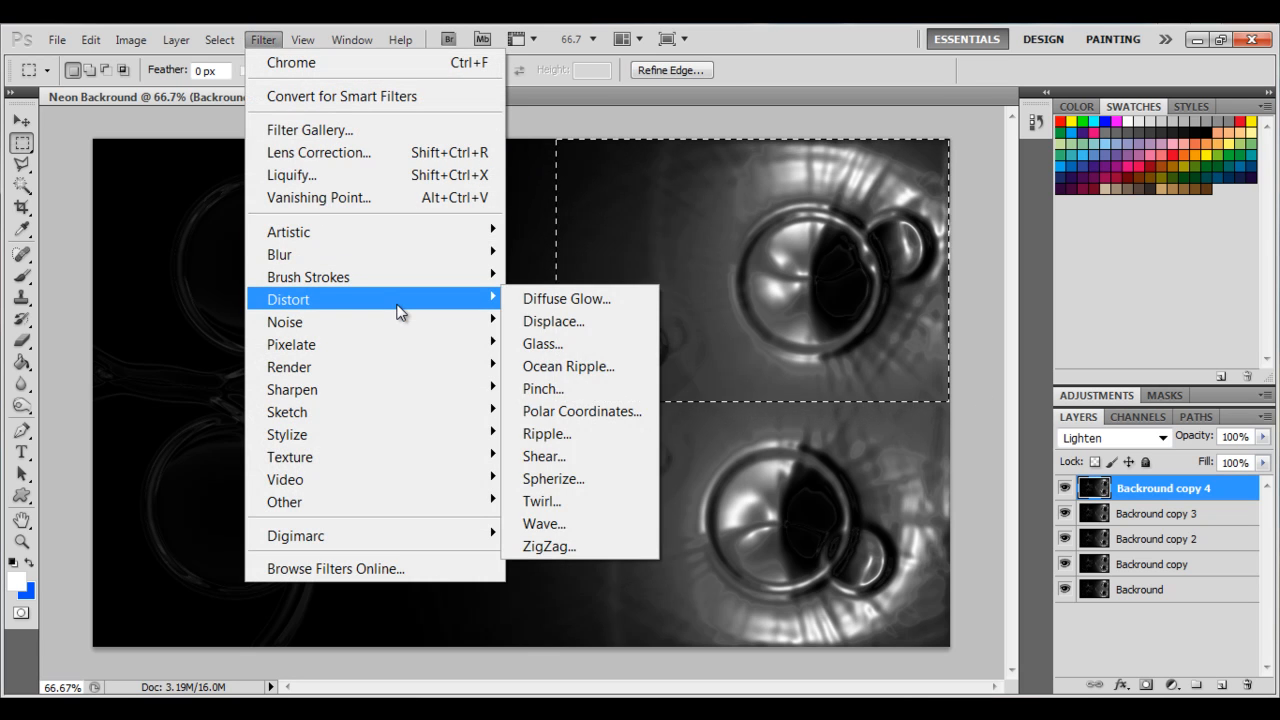
{"action": "left_click", "coordinate": [565, 501]}
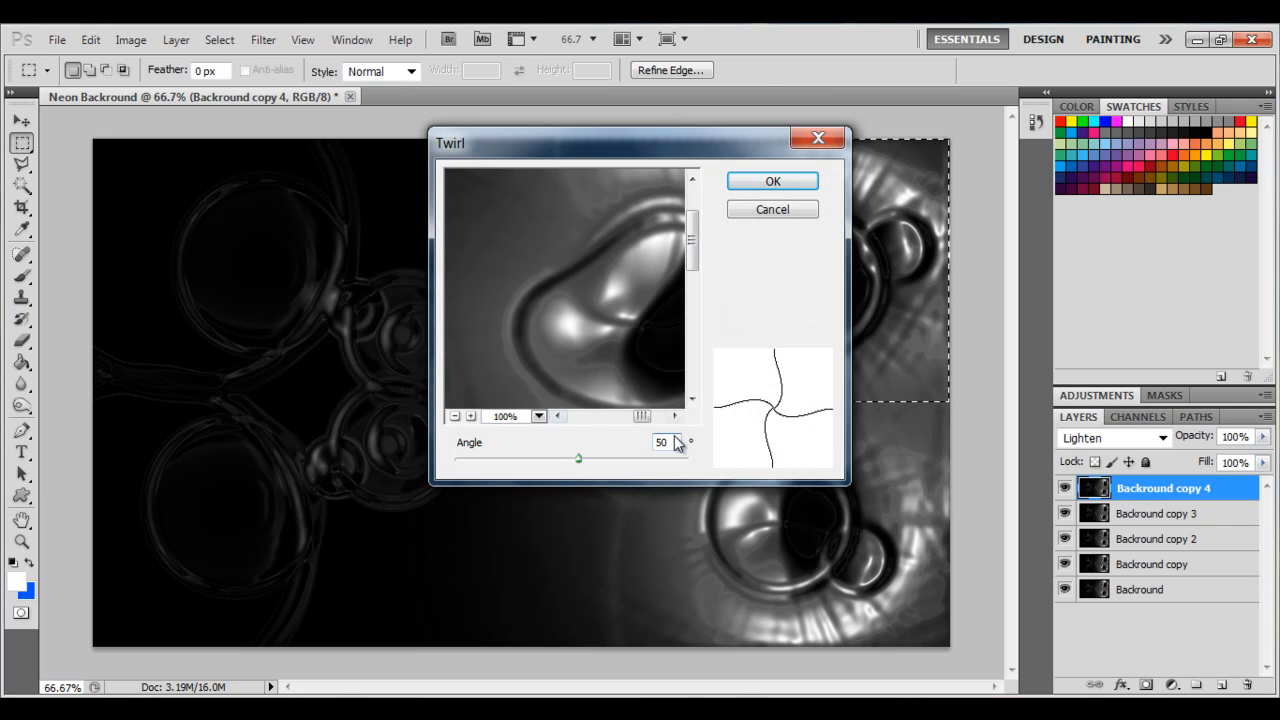
{"action": "left_click", "coordinate": [454, 416]}
{"action": "left_click", "coordinate": [454, 416]}
{"action": "left_click", "coordinate": [454, 416]}
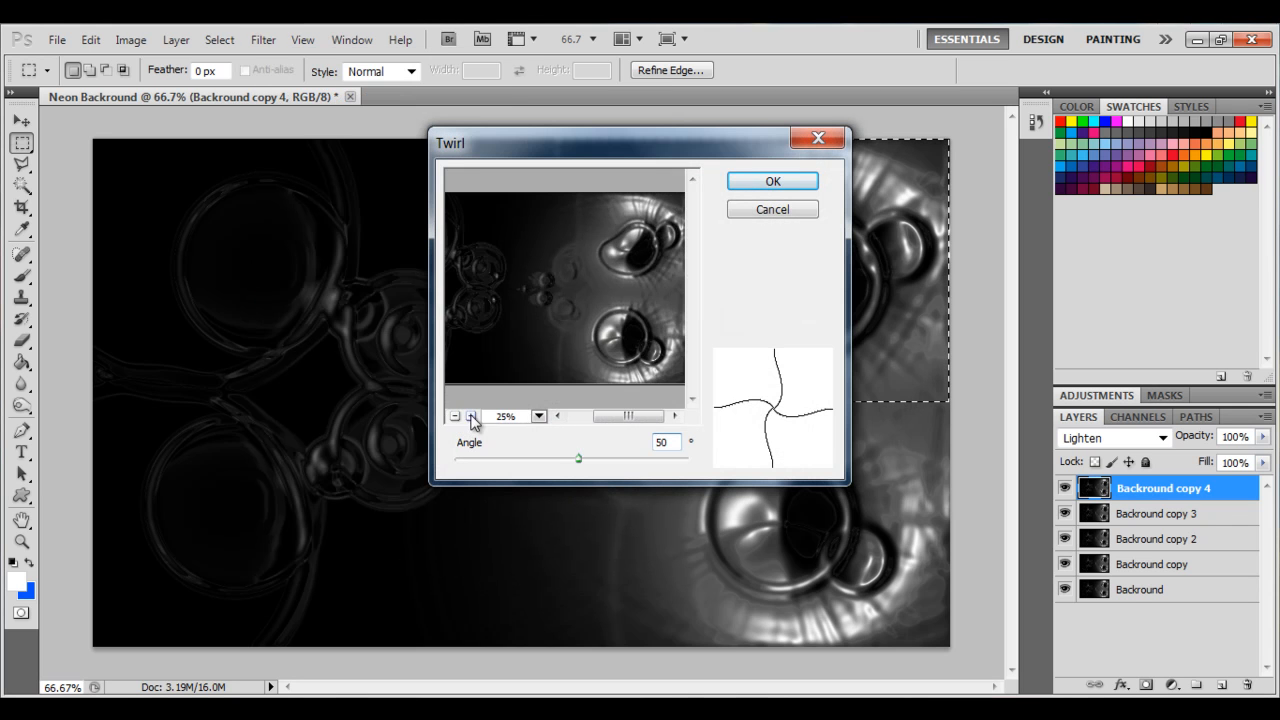
{"action": "left_click_drag", "start_coordinate": [578, 458], "coordinate": [533, 458]}
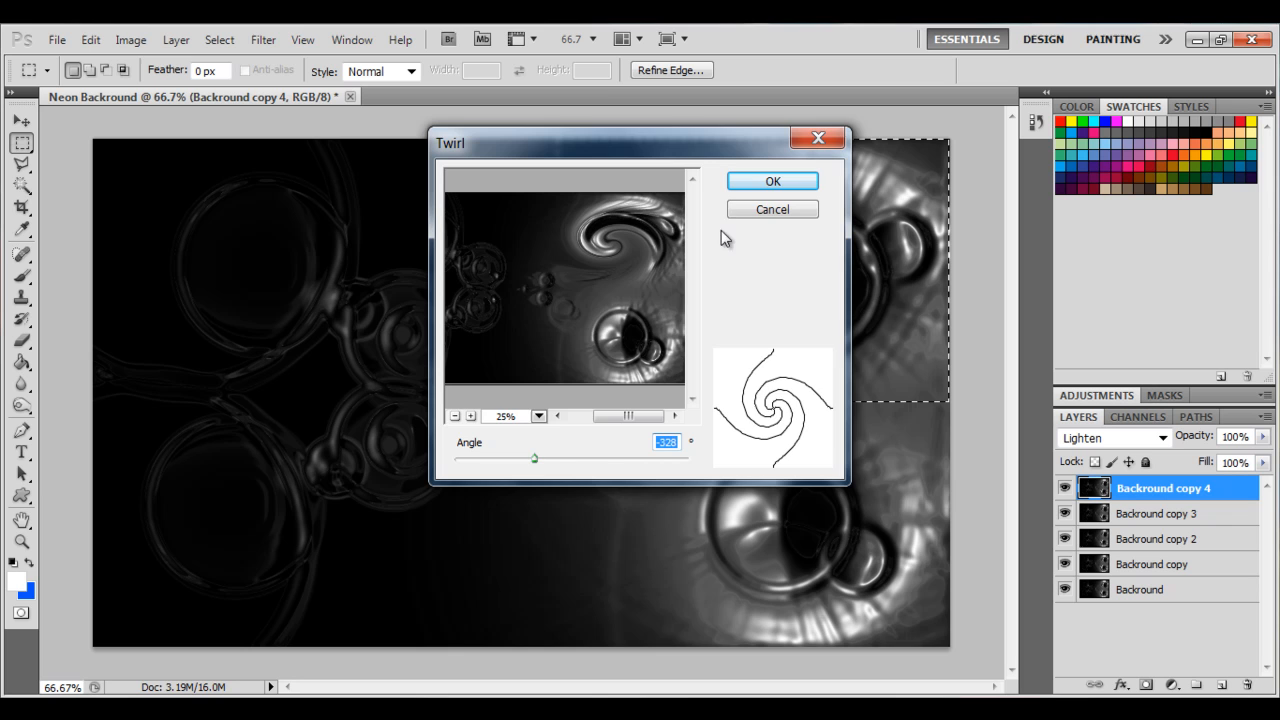
{"action": "left_click", "coordinate": [740, 181]}
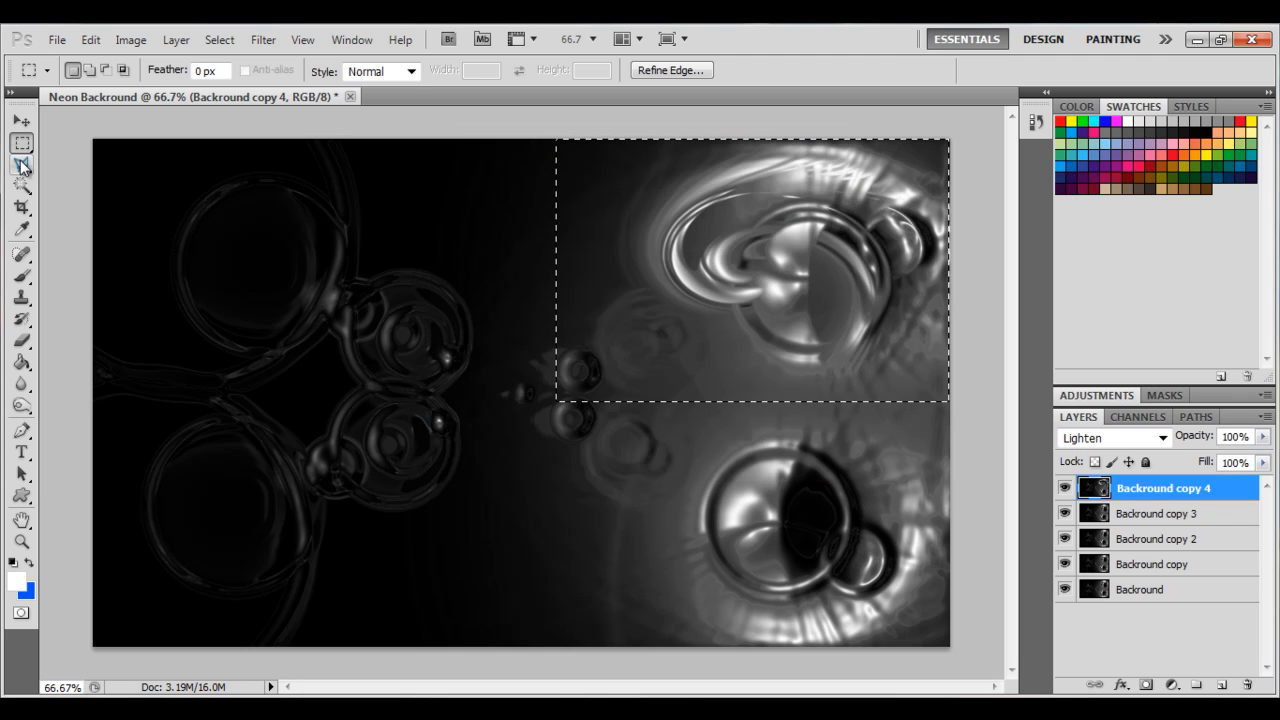
Select the lower-right quarter of the canvas and apply Twirl with an angle of 408°.
{"action": "left_click_drag", "start_coordinate": [490, 394], "coordinate": [951, 648]}
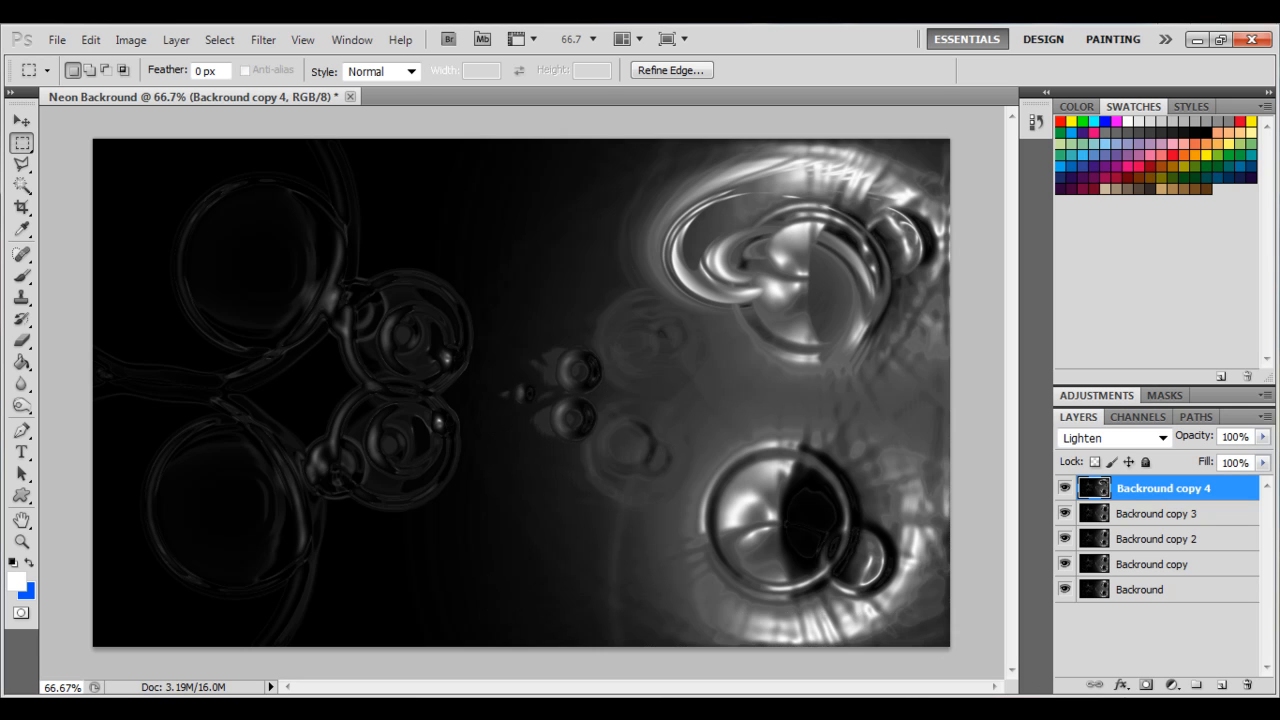
{"action": "left_click", "coordinate": [262, 40]}
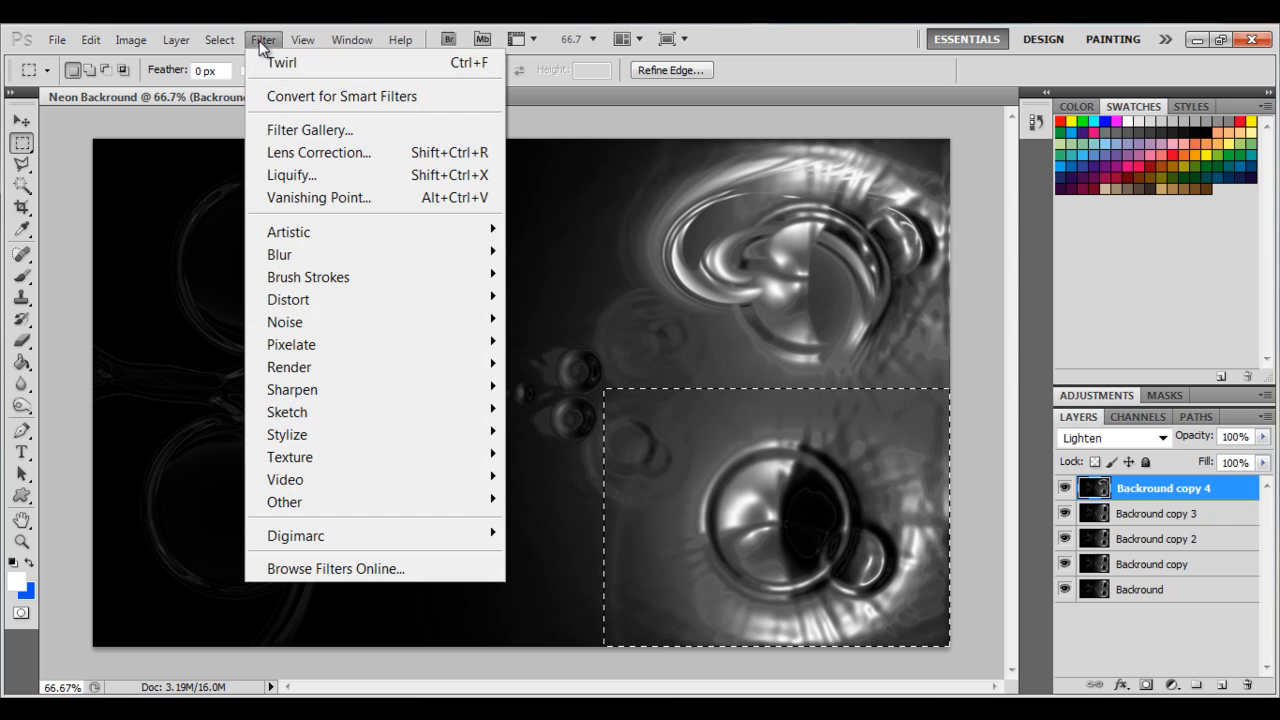
{"action": "mouse_move", "coordinate": [353, 303]}
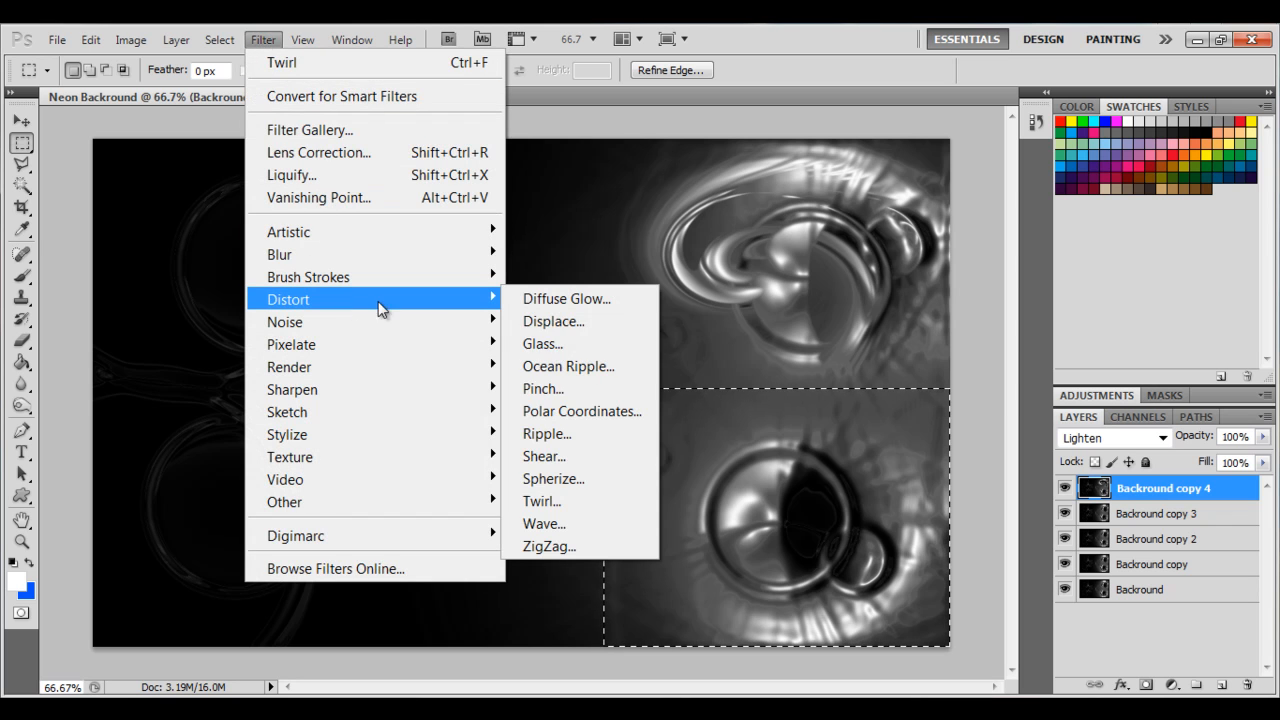
{"action": "left_click", "coordinate": [566, 502]}
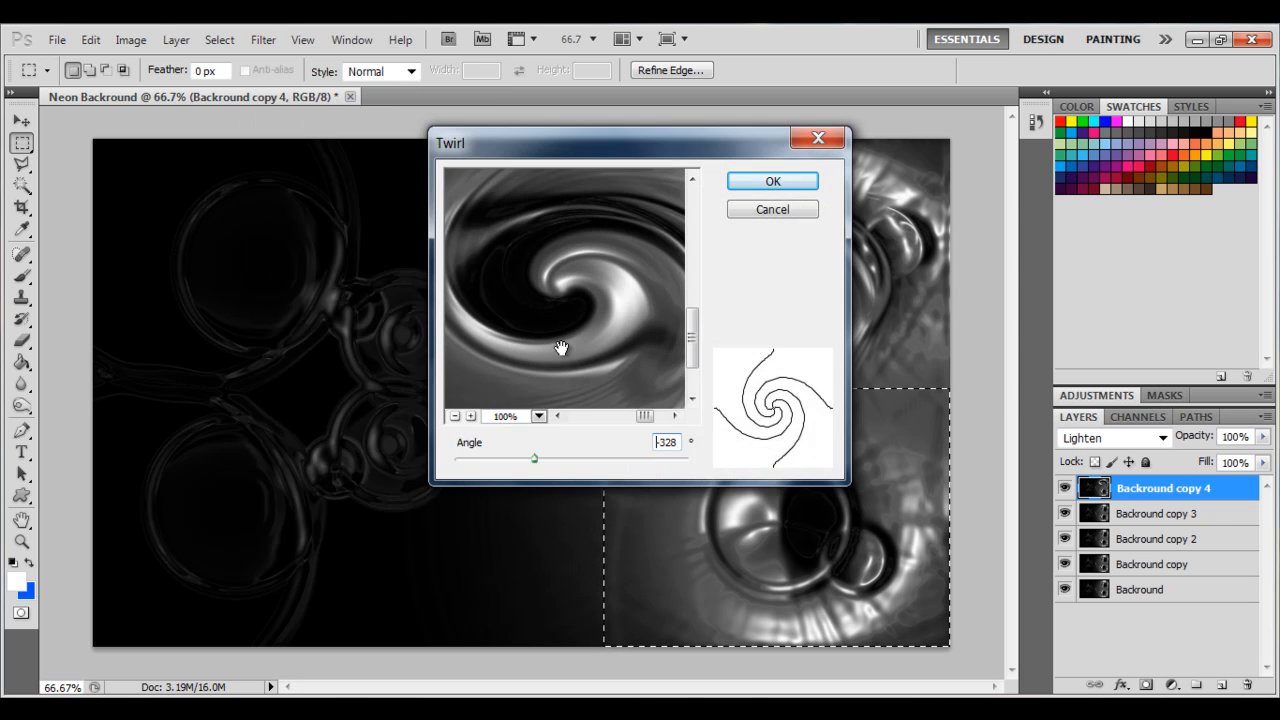
{"action": "left_click", "coordinate": [455, 416]}
{"action": "left_click", "coordinate": [455, 416]}
{"action": "left_click", "coordinate": [455, 416]}
{"action": "left_click", "coordinate": [455, 416]}
{"action": "left_click_drag", "start_coordinate": [536, 459], "coordinate": [618, 470]}
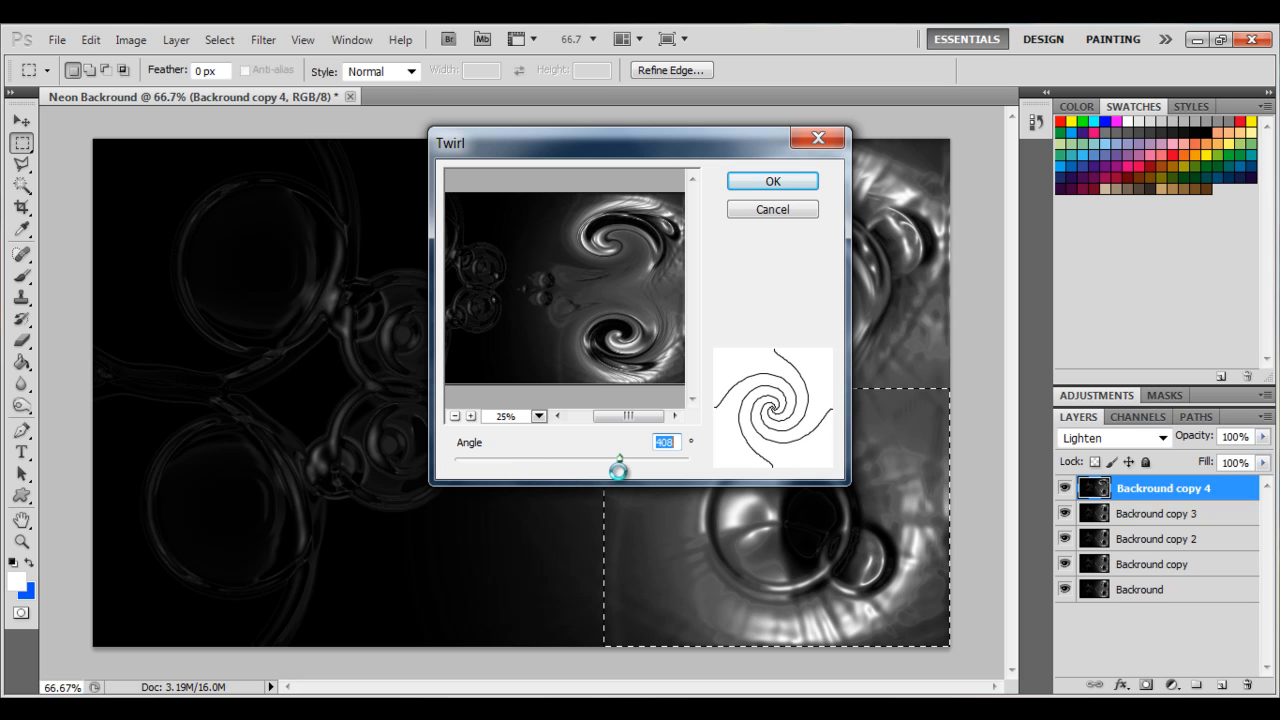
{"action": "left_click", "coordinate": [773, 182]}
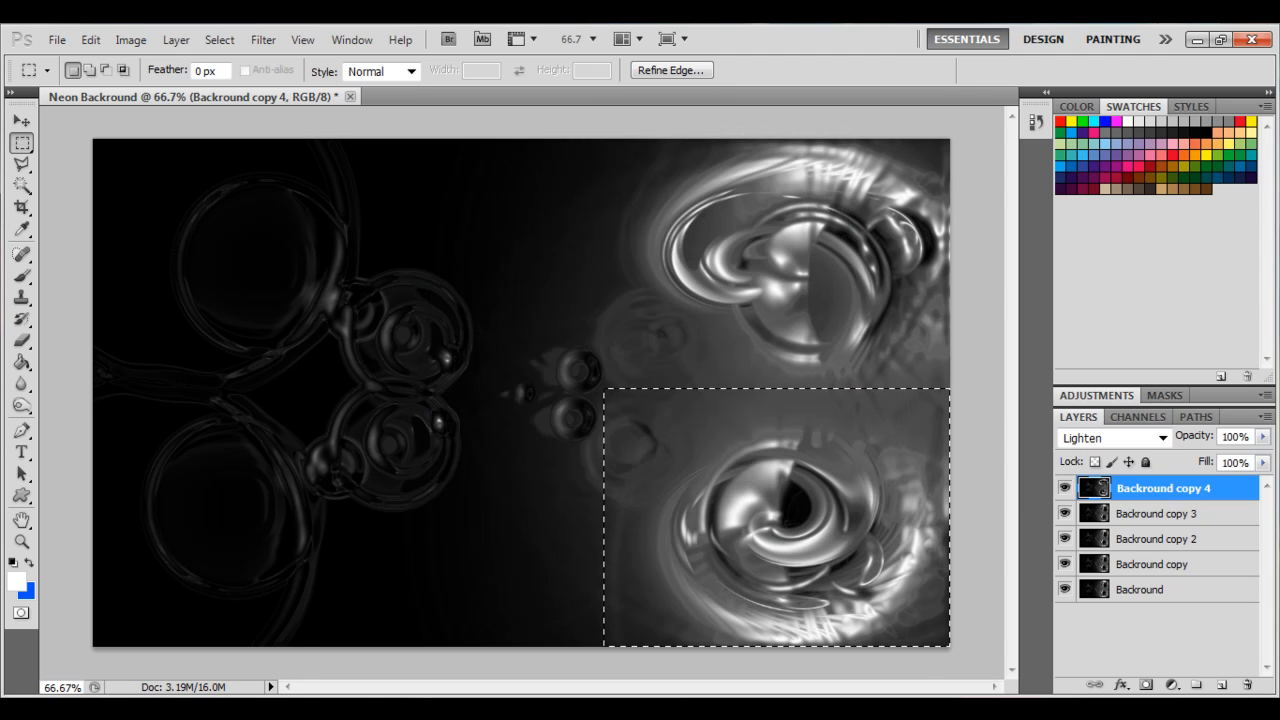
Select the left half of the canvas and apply Wave with 1 generator, wavelength 209–579 and amplitude 247–248, then deselect.
{"action": "left_click", "coordinate": [21, 120]}
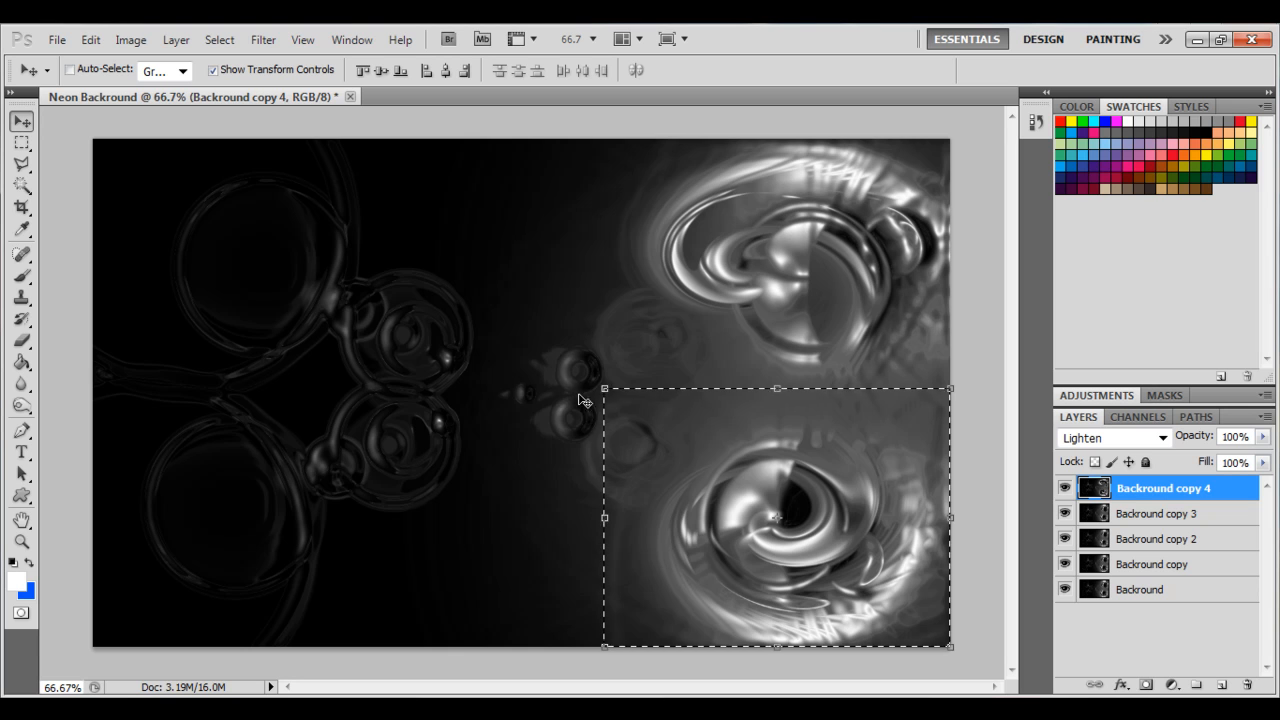
{"action": "key", "text": "m"}
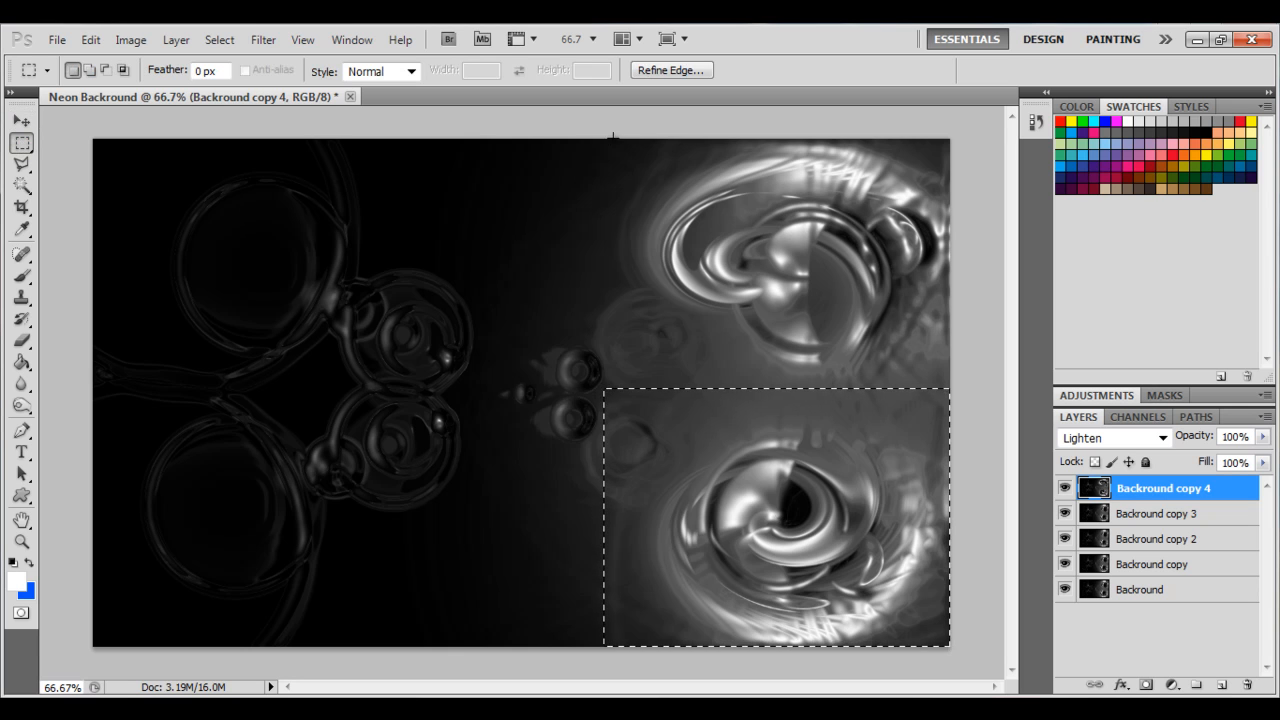
{"action": "left_click_drag", "start_coordinate": [600, 126], "coordinate": [2, 635]}
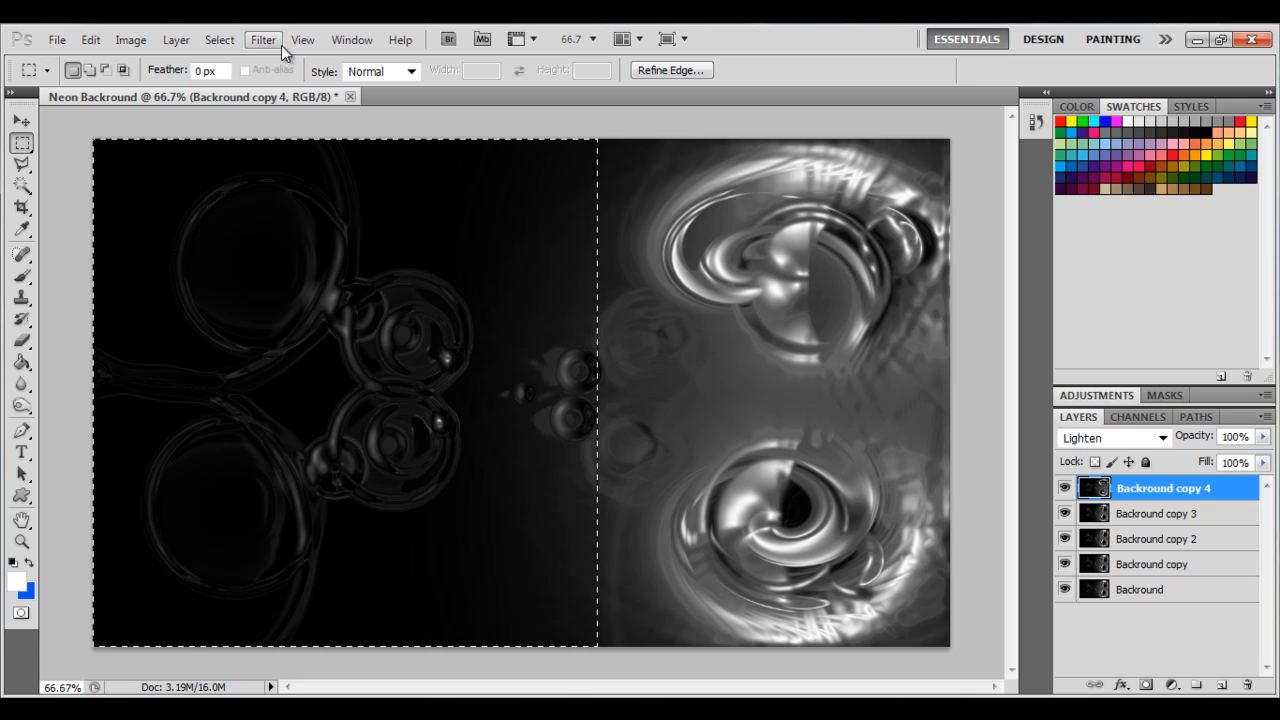
{"action": "left_click", "coordinate": [263, 39]}
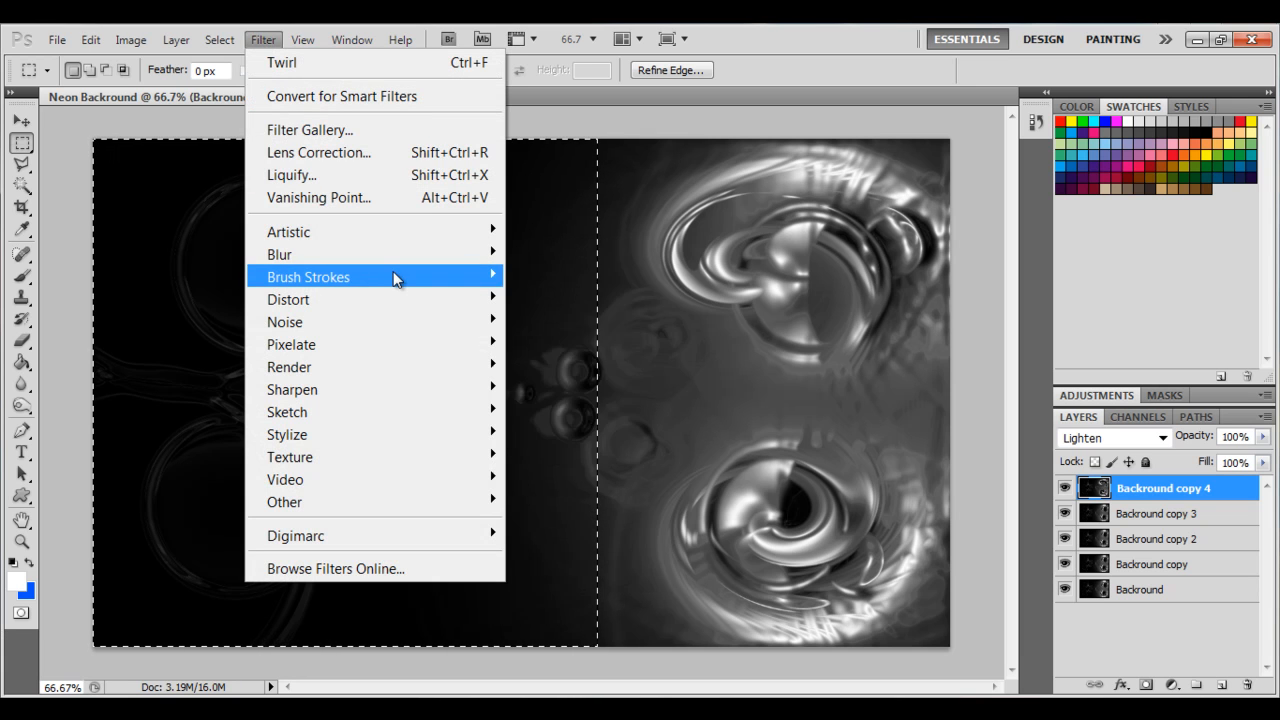
{"action": "mouse_move", "coordinate": [397, 283]}
{"action": "mouse_move", "coordinate": [388, 305]}
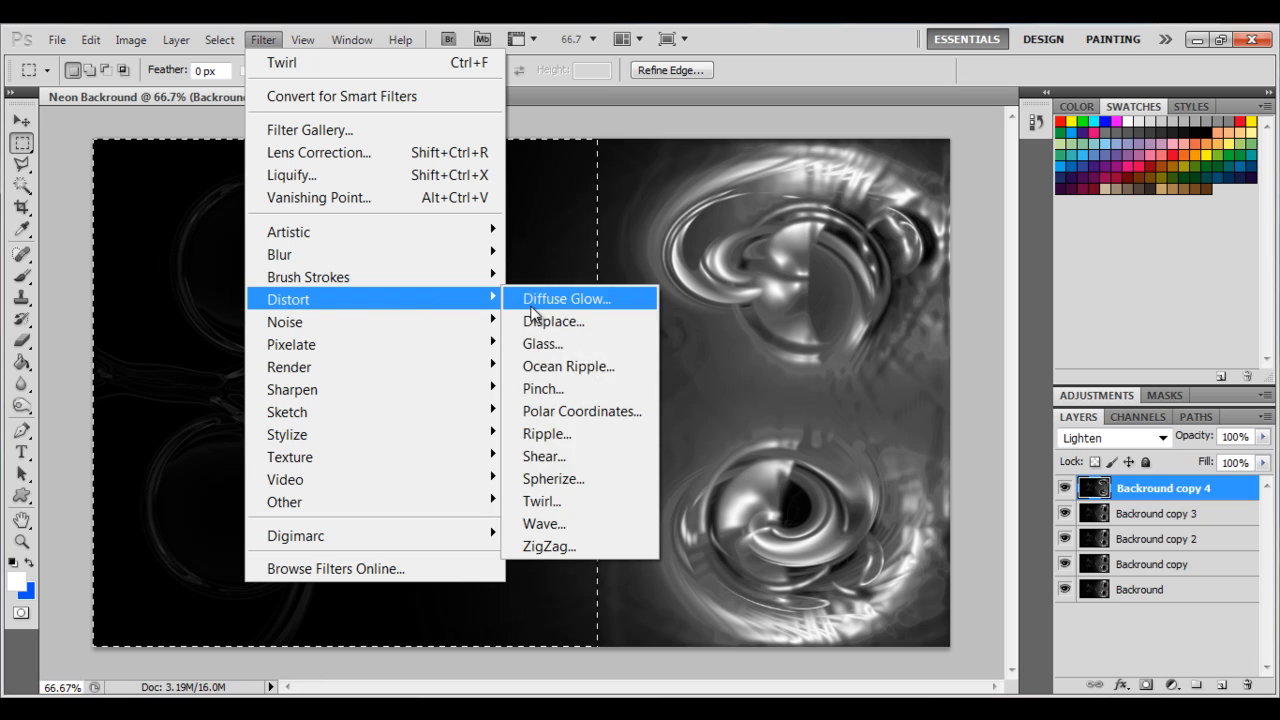
{"action": "left_click", "coordinate": [567, 523]}
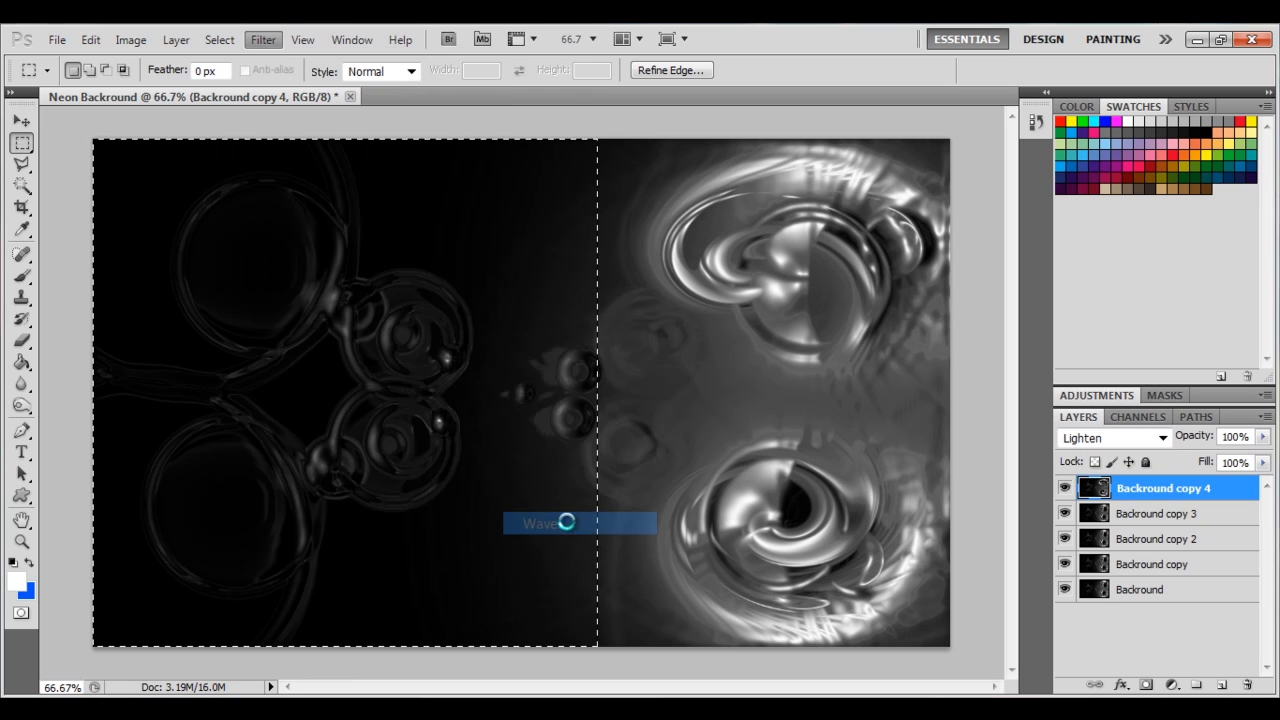
{"action": "left_click_drag", "start_coordinate": [426, 186], "coordinate": [439, 186]}
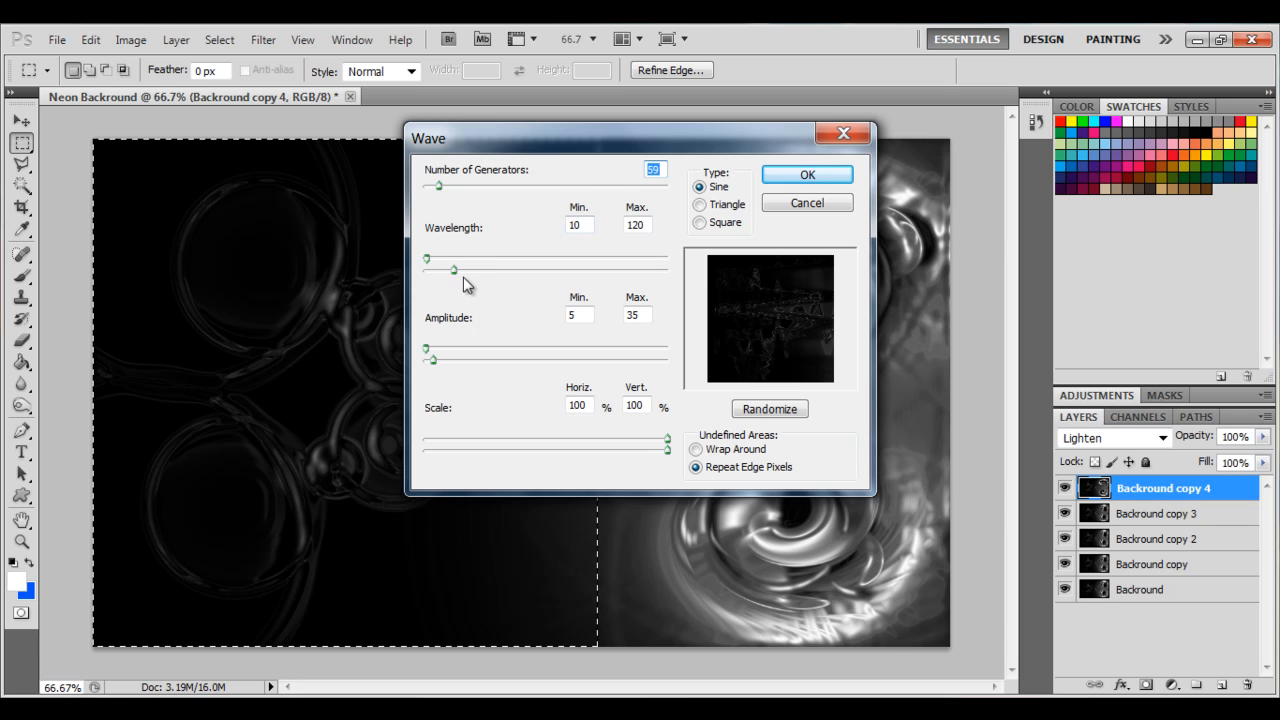
{"action": "mouse_move", "coordinate": [427, 265]}
{"action": "left_mouse_down"}
{"action": "mouse_move", "coordinate": [466, 264]}
{"action": "mouse_move", "coordinate": [426, 283]}
{"action": "mouse_move", "coordinate": [418, 264]}
{"action": "left_mouse_up"}
{"action": "left_click_drag", "start_coordinate": [438, 194], "coordinate": [414, 196]}
{"action": "left_click_drag", "start_coordinate": [425, 262], "coordinate": [567, 287]}
{"action": "left_click_drag", "start_coordinate": [427, 350], "coordinate": [485, 352]}
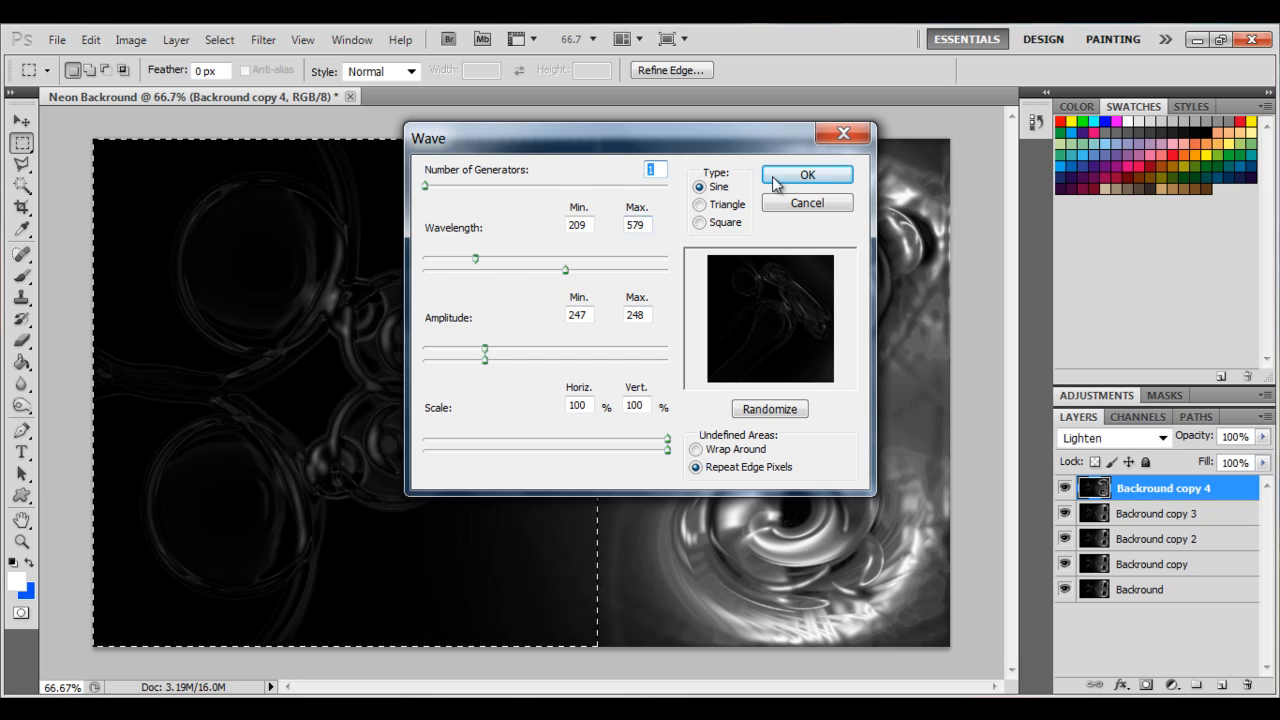
{"action": "left_click", "coordinate": [807, 174]}
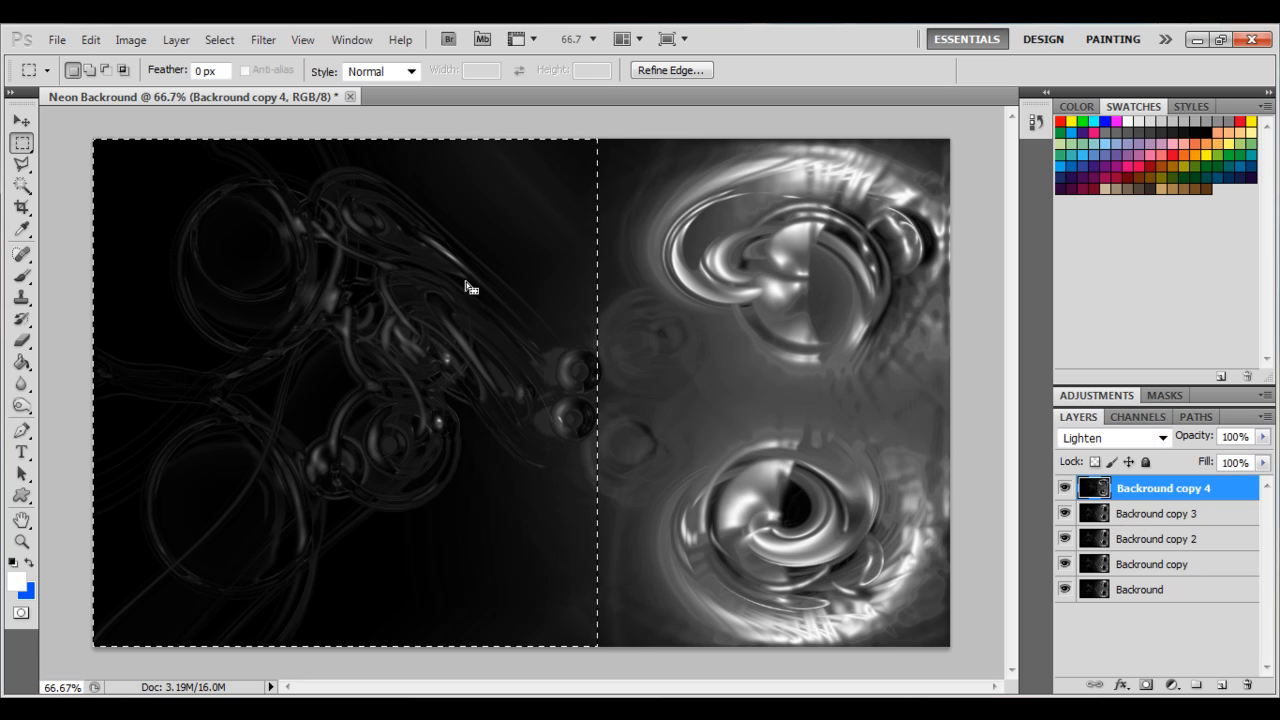
{"action": "left_click", "coordinate": [21, 121]}
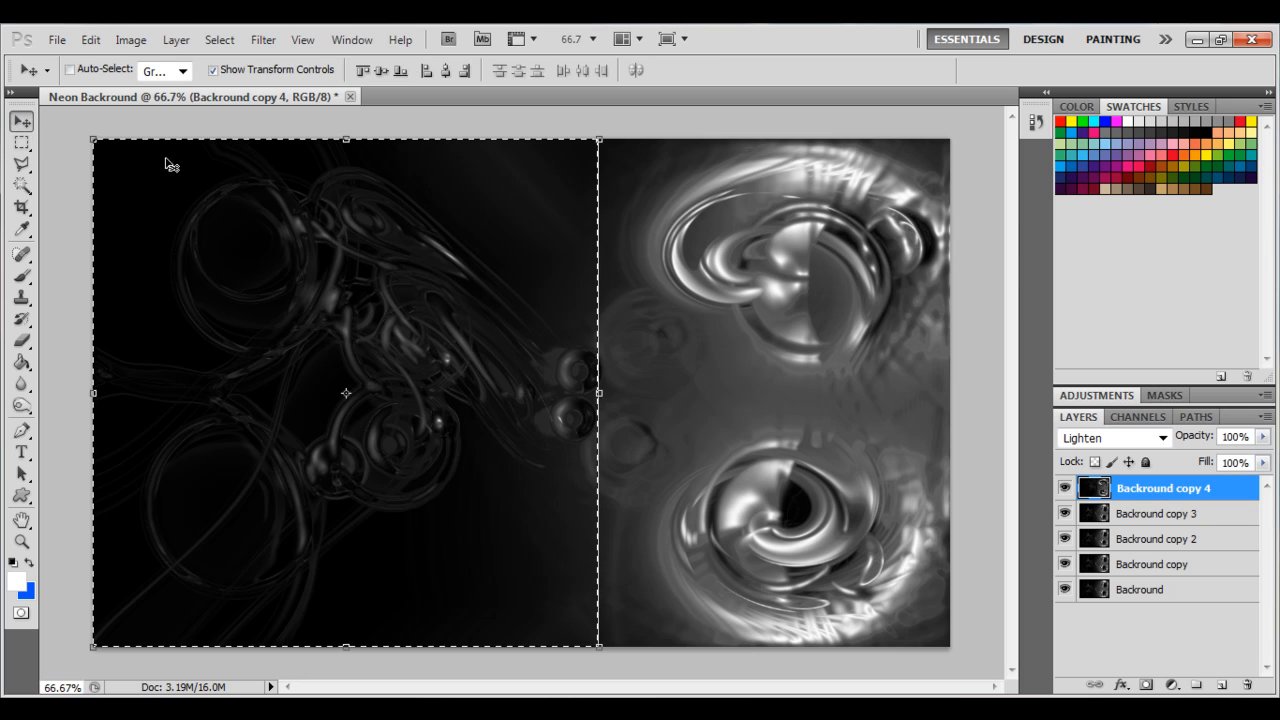
{"action": "key", "text": "ctrl+d"}
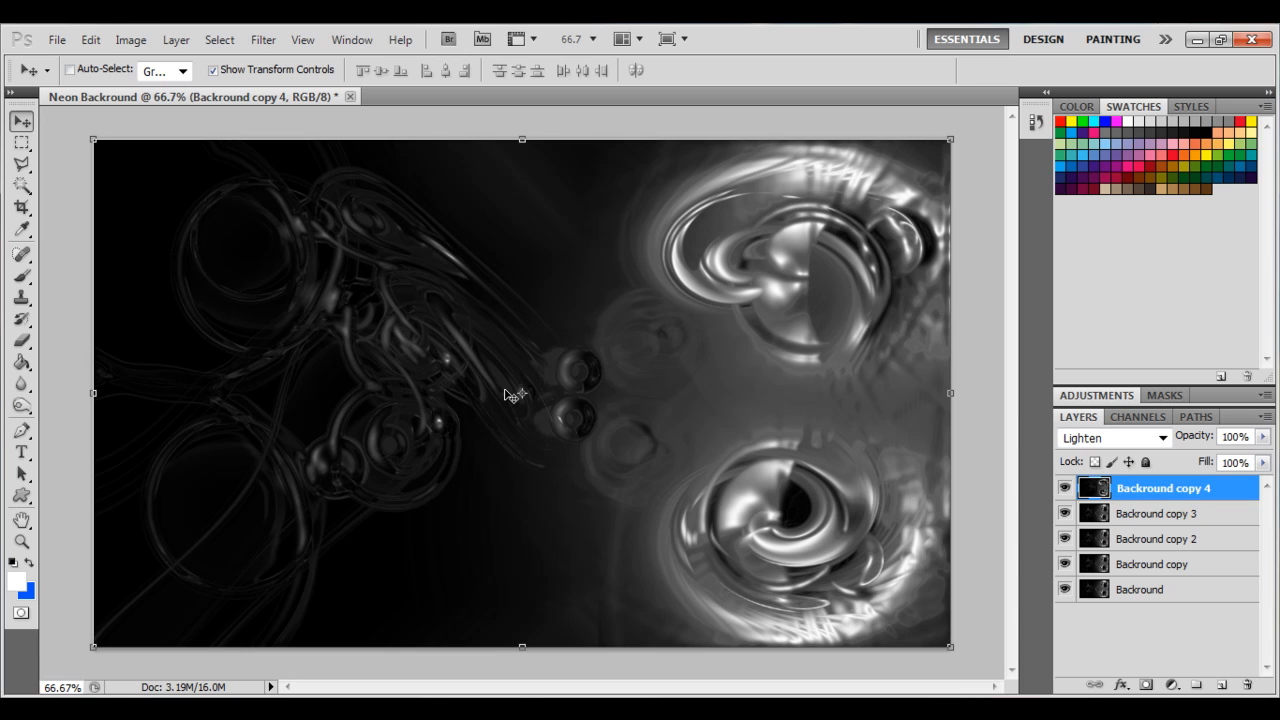
Colorize the layer with Hue/Saturation, setting hue to 184 and saturation to 100.
{"action": "key", "text": "ctrl+u"}
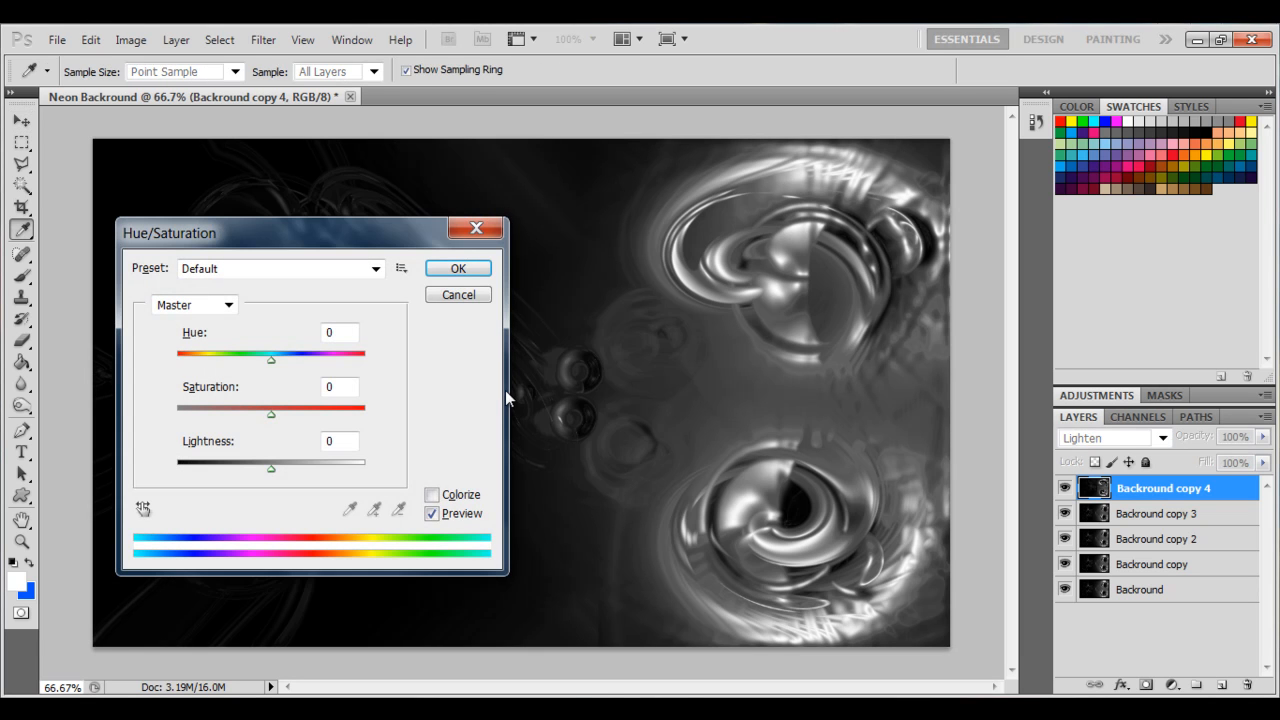
{"action": "left_click_drag", "start_coordinate": [205, 238], "coordinate": [421, 220]}
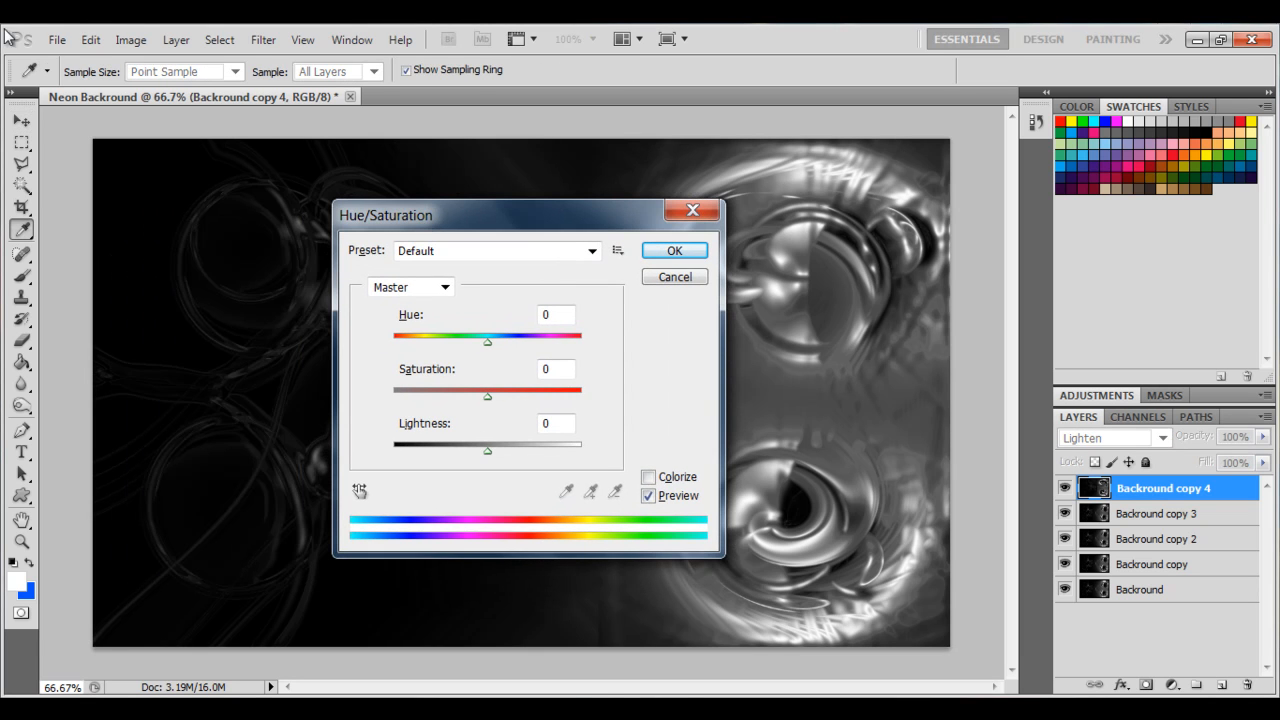
{"action": "left_click", "coordinate": [650, 479]}
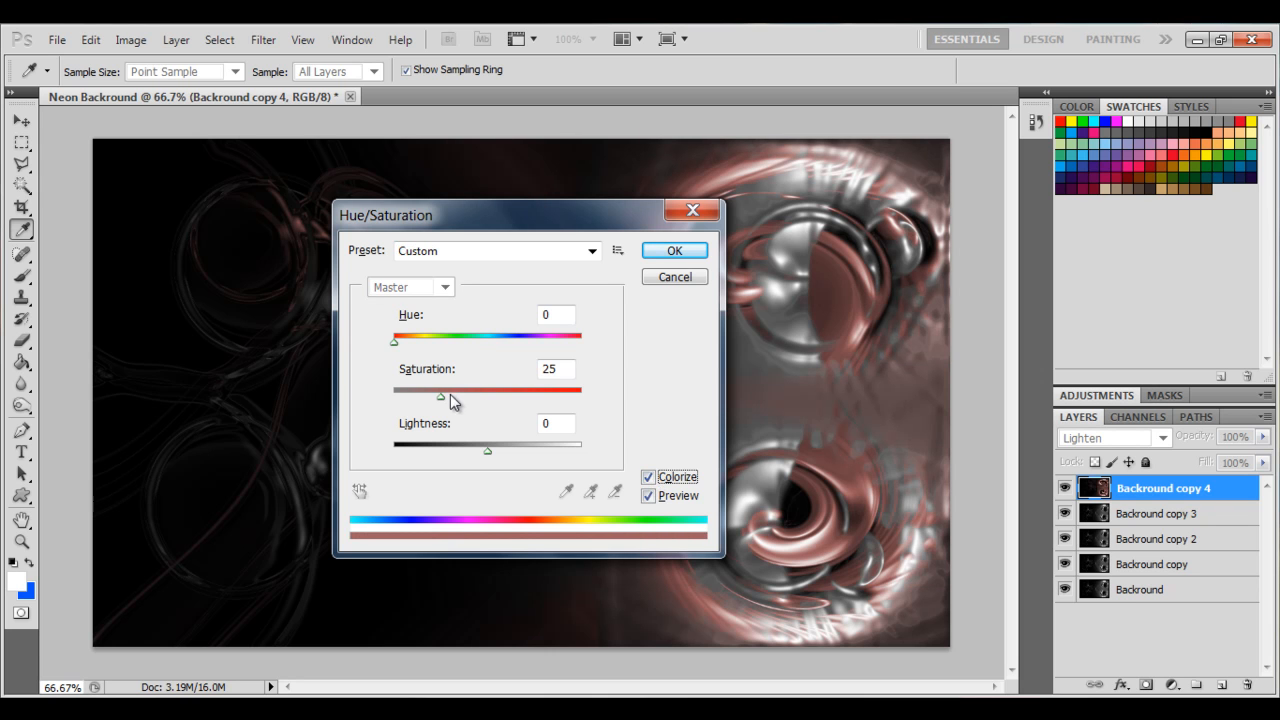
{"action": "left_click_drag", "start_coordinate": [450, 395], "coordinate": [581, 400]}
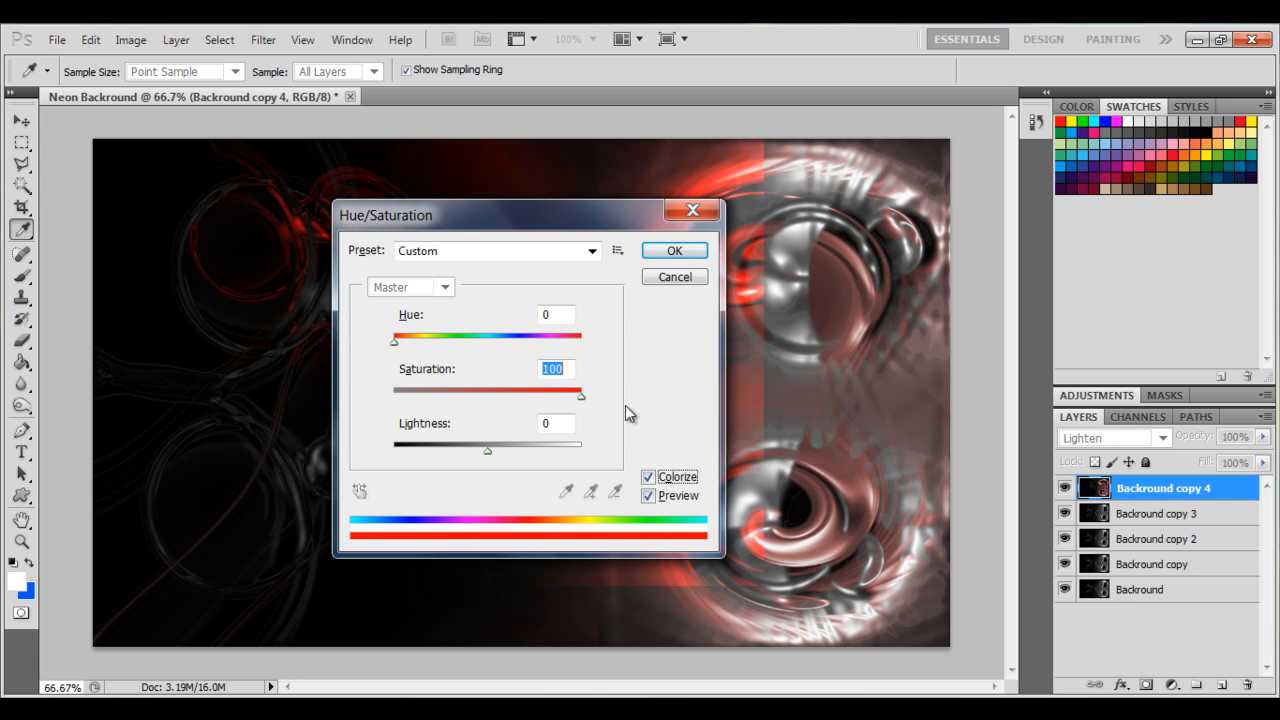
{"action": "left_click_drag", "start_coordinate": [398, 339], "coordinate": [489, 343]}
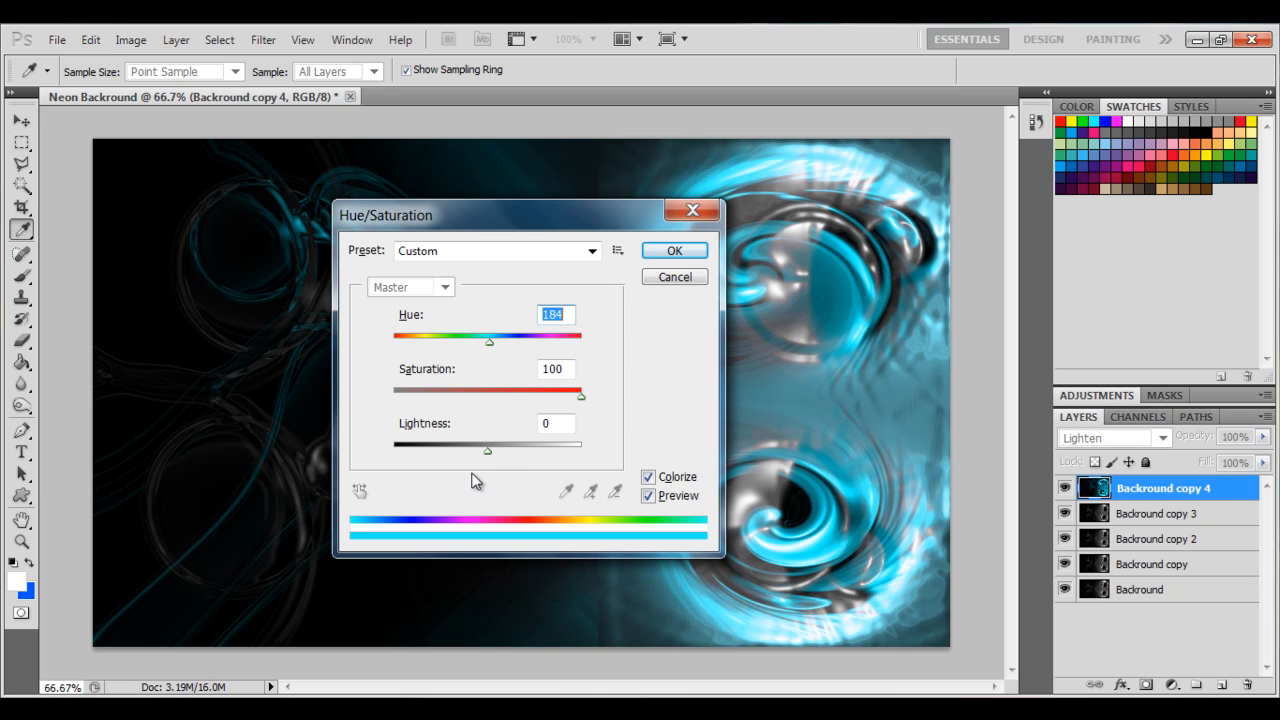
{"action": "mouse_move", "coordinate": [488, 450]}
{"action": "left_mouse_down"}
{"action": "mouse_move", "coordinate": [540, 449]}
{"action": "mouse_move", "coordinate": [421, 443]}
{"action": "mouse_move", "coordinate": [487, 444]}
{"action": "left_mouse_up"}
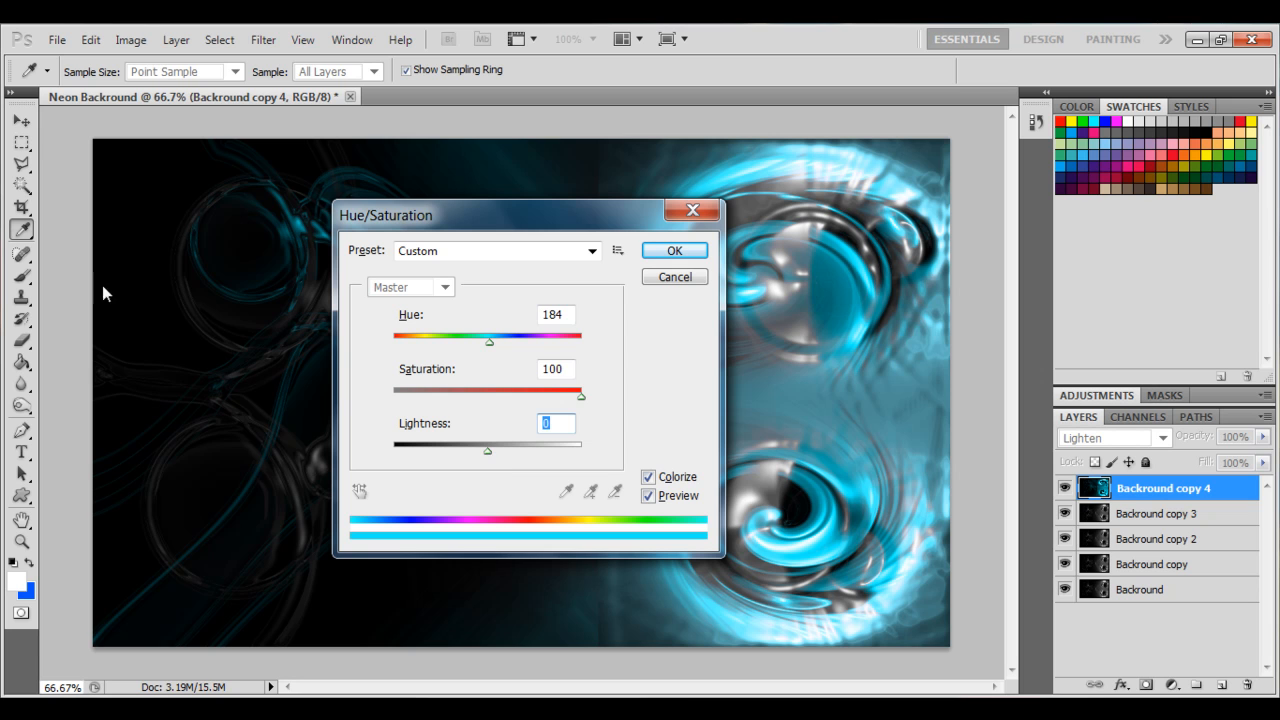
{"action": "left_click", "coordinate": [674, 252]}
{"action": "key", "text": "v"}
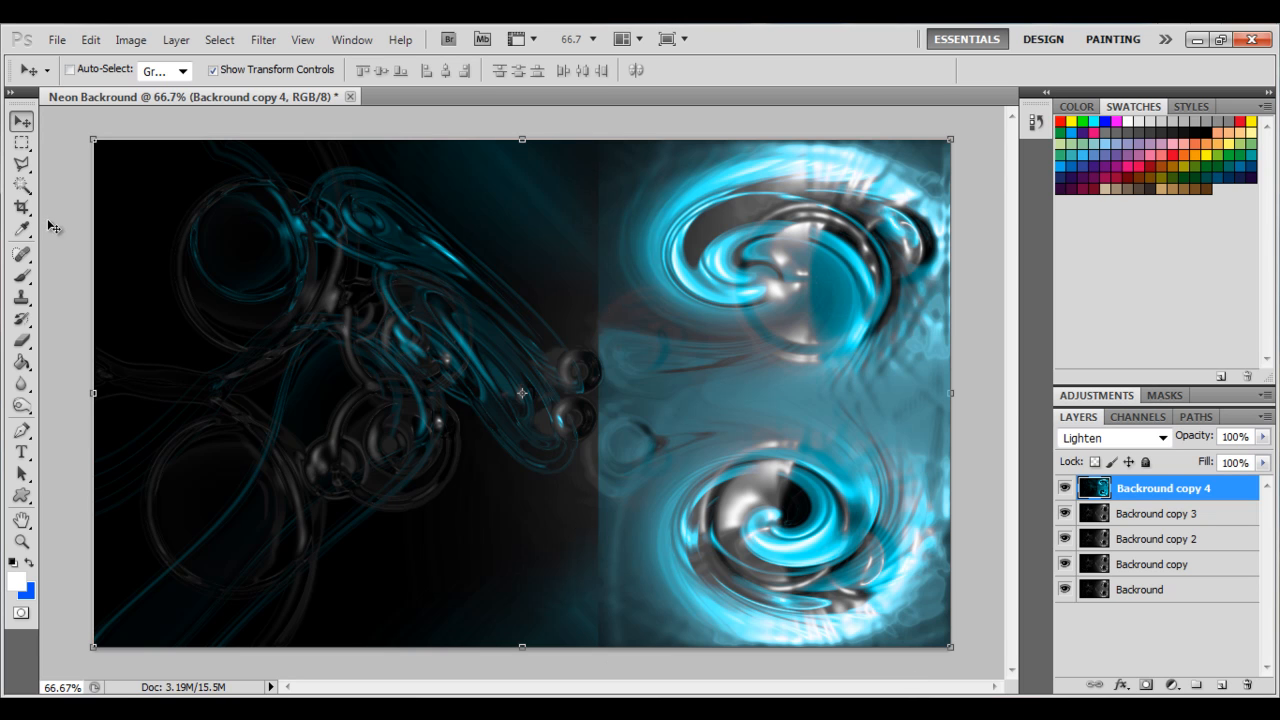
Select a narrow vertical strip at the canvas centre, apply Motion Blur to it, and deselect.
{"action": "left_click", "coordinate": [22, 143]}
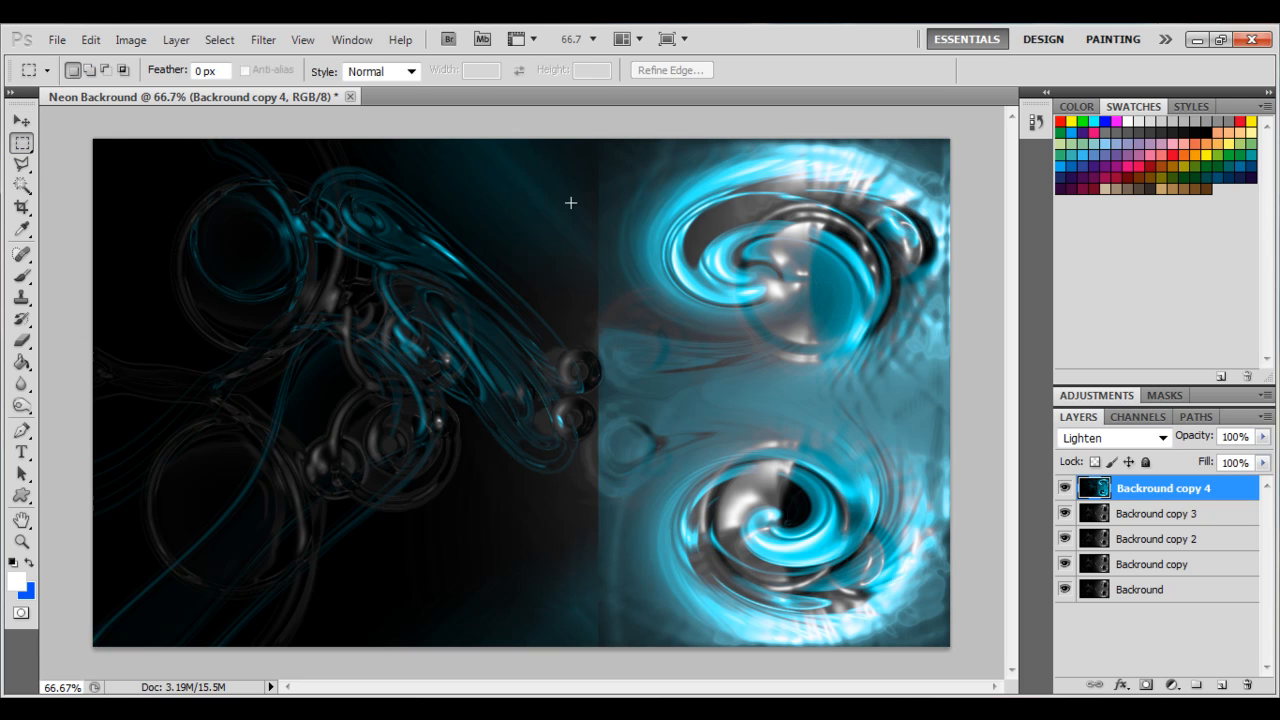
{"action": "left_click_drag", "start_coordinate": [601, 241], "coordinate": [631, 673]}
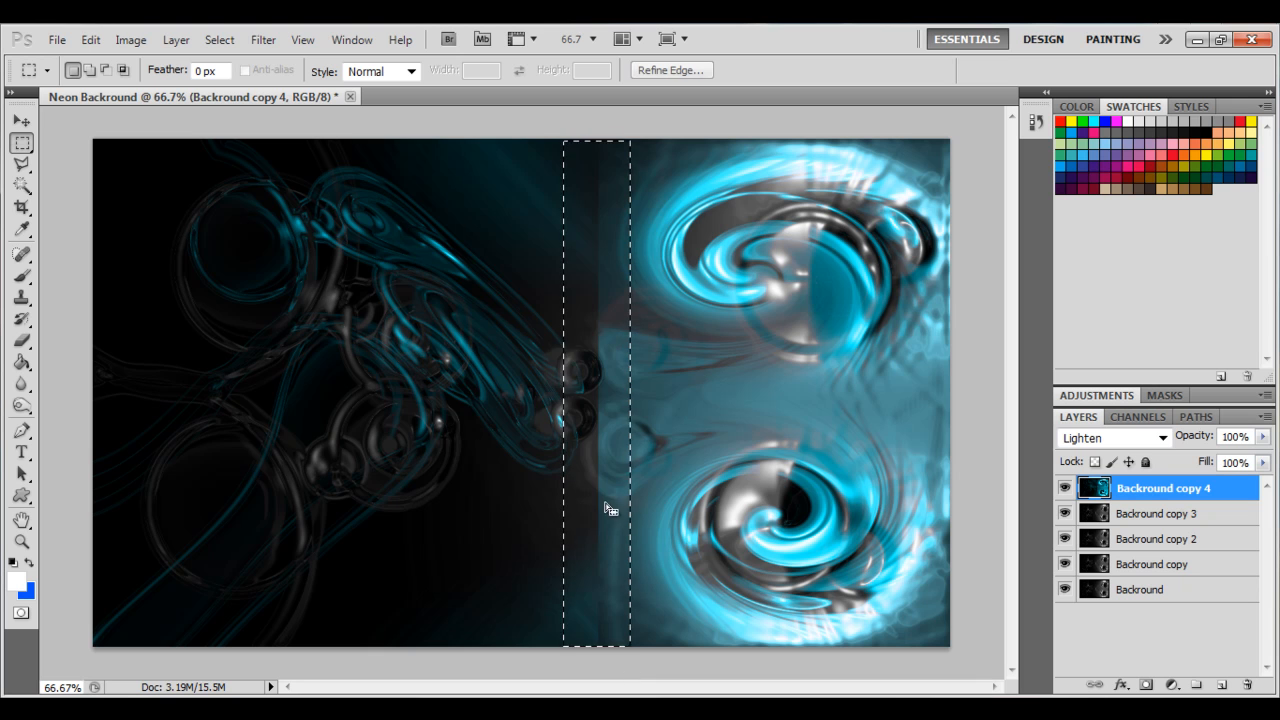
{"action": "left_click", "coordinate": [264, 39]}
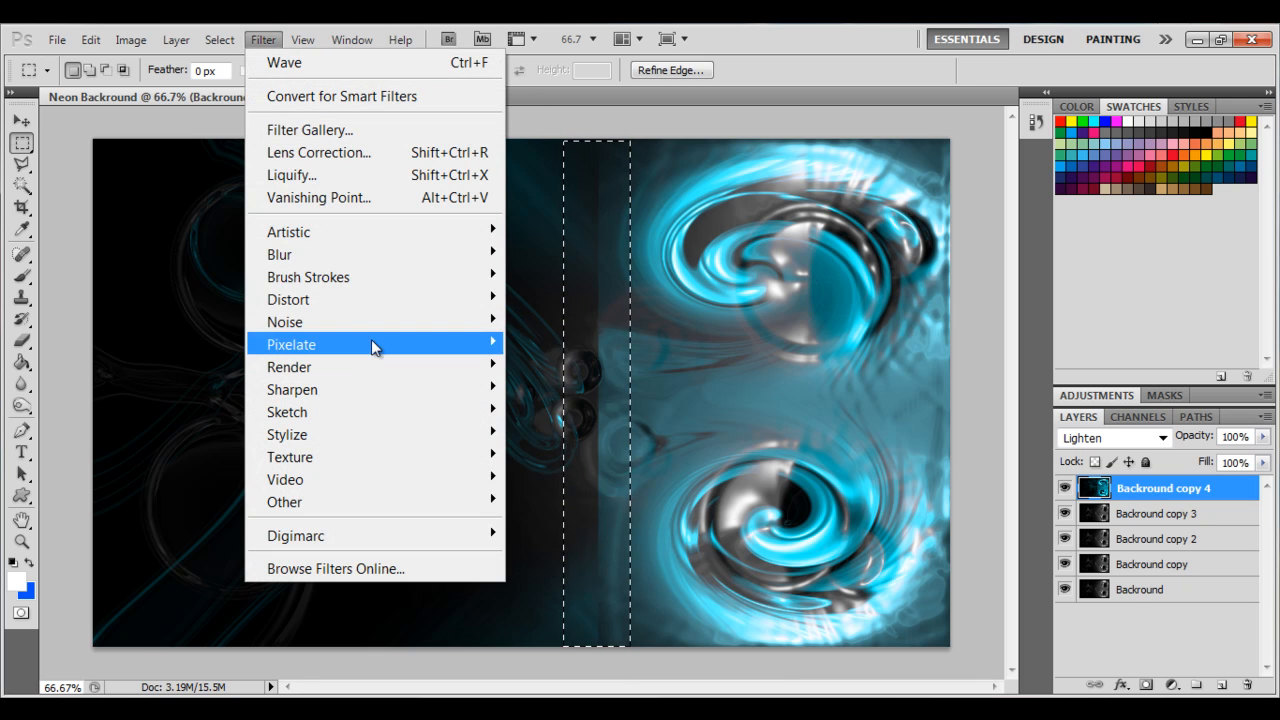
{"action": "mouse_move", "coordinate": [387, 257]}
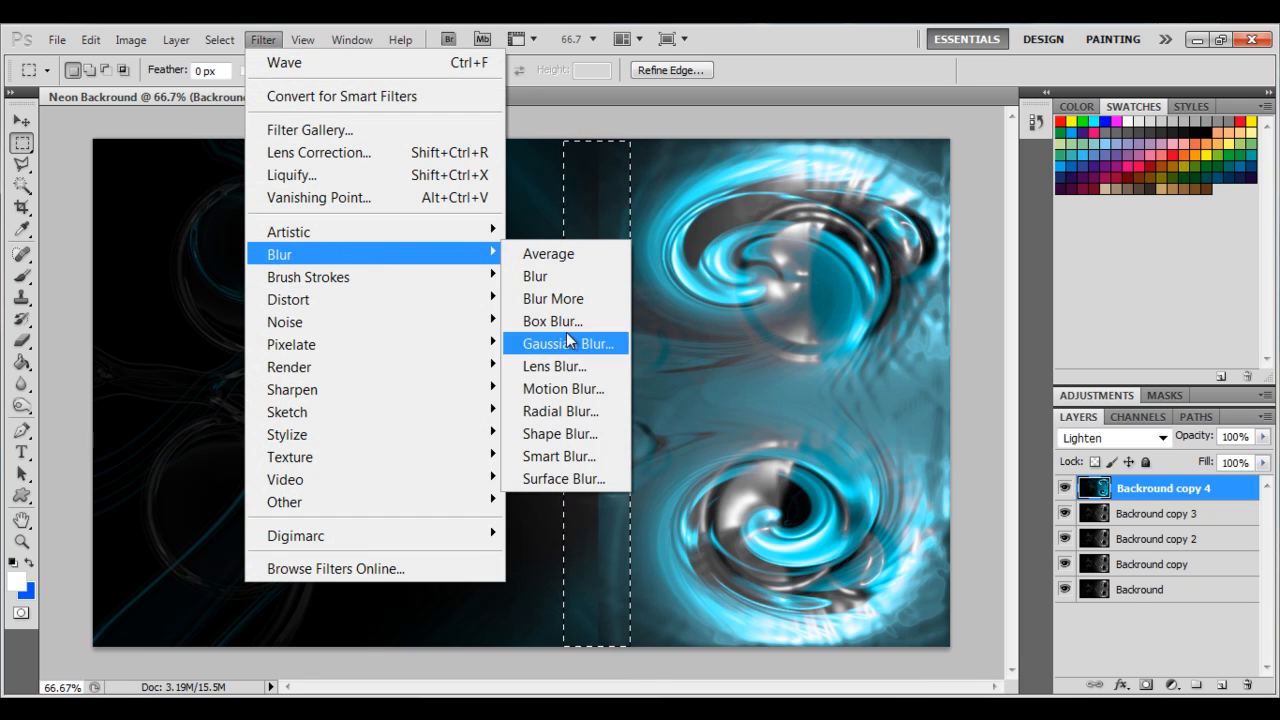
{"action": "left_click", "coordinate": [563, 392]}
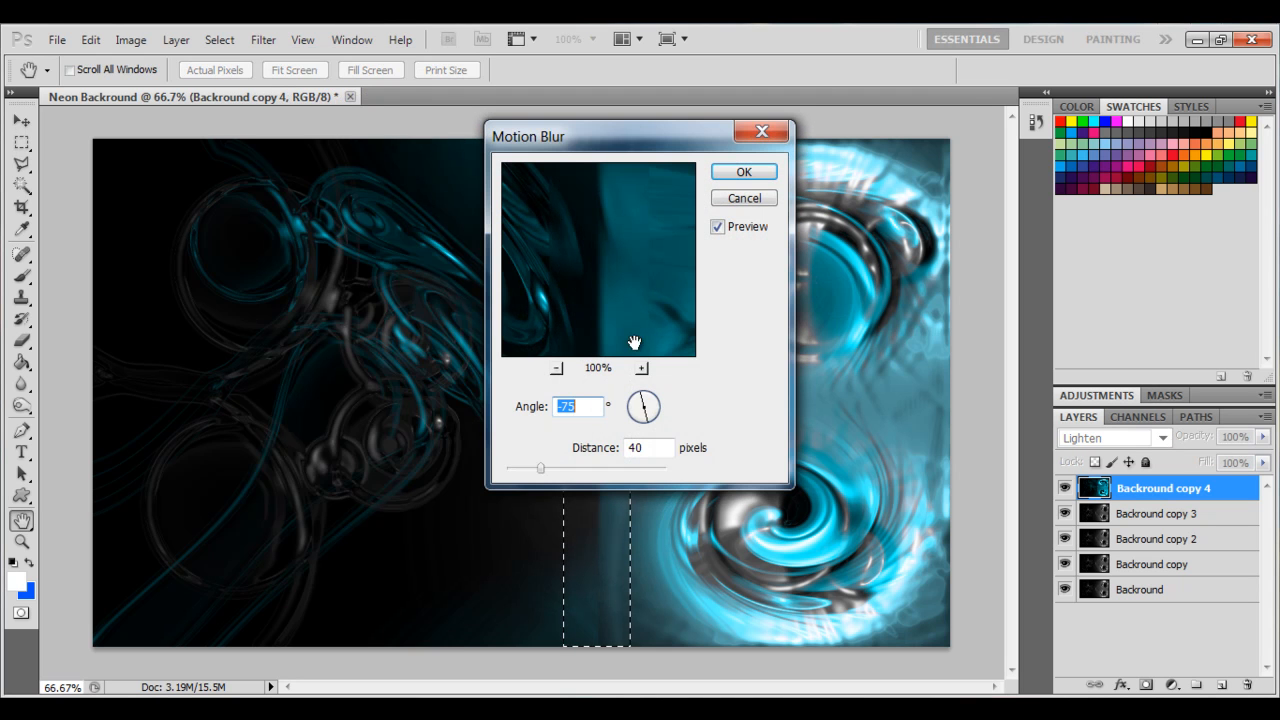
{"action": "left_click_drag", "start_coordinate": [638, 418], "coordinate": [611, 410]}
{"action": "mouse_move", "coordinate": [541, 468]}
{"action": "left_mouse_down"}
{"action": "mouse_move", "coordinate": [593, 470]}
{"action": "mouse_move", "coordinate": [553, 469]}
{"action": "left_mouse_up"}
{"action": "left_click", "coordinate": [762, 172]}
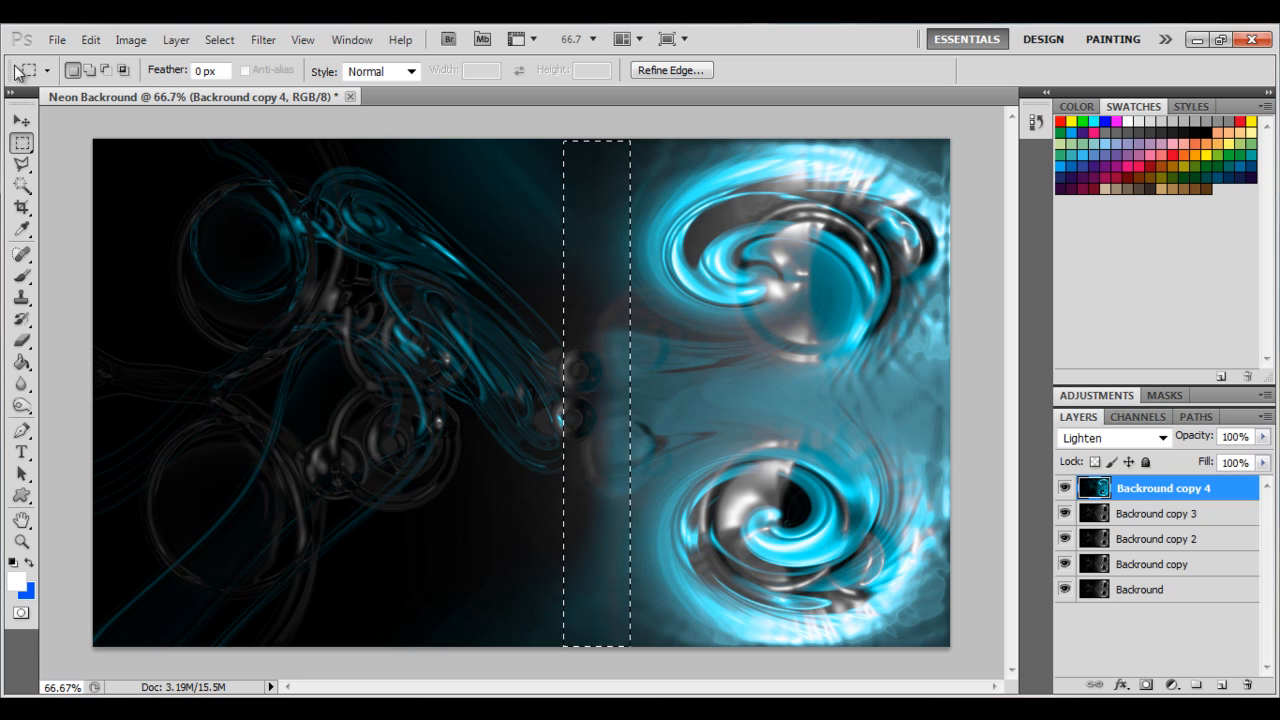
{"action": "left_click", "coordinate": [21, 122]}
{"action": "key", "text": "ctrl+d"}
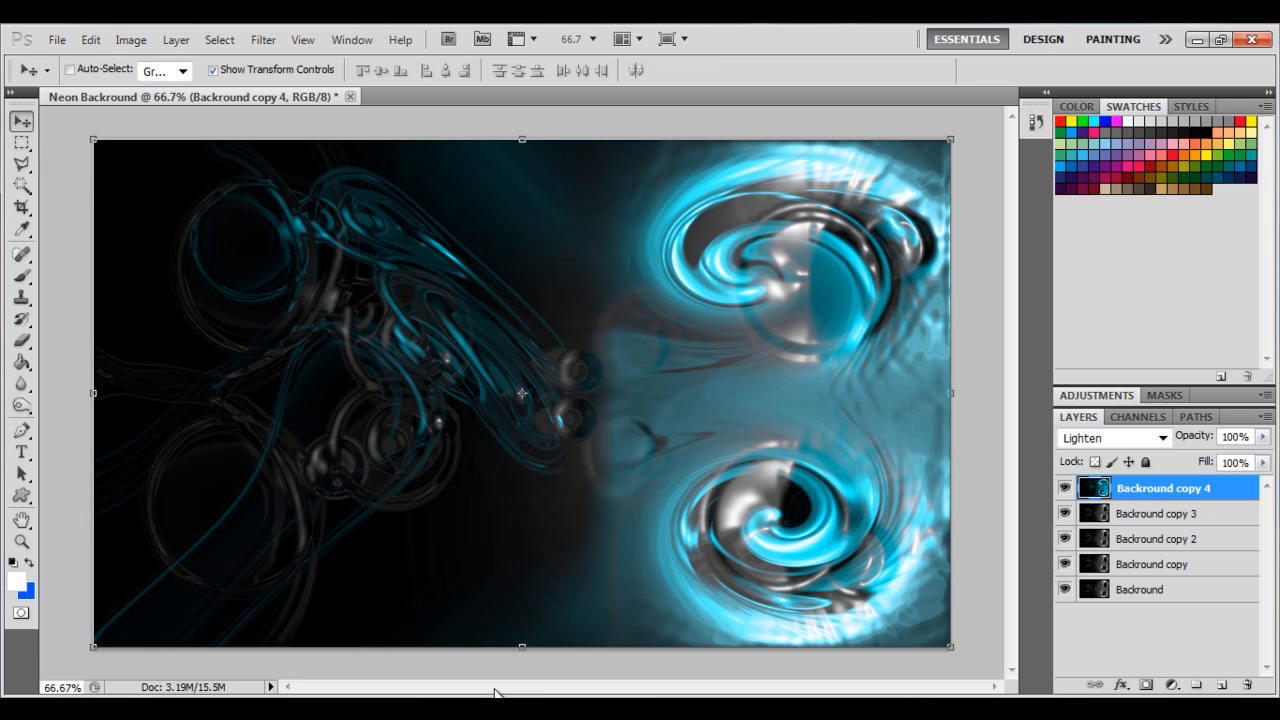
On the Backround copy 3 layer, apply Wave with wavelength 1–318 and amplitude 70–468.
{"action": "left_click", "coordinate": [21, 384]}
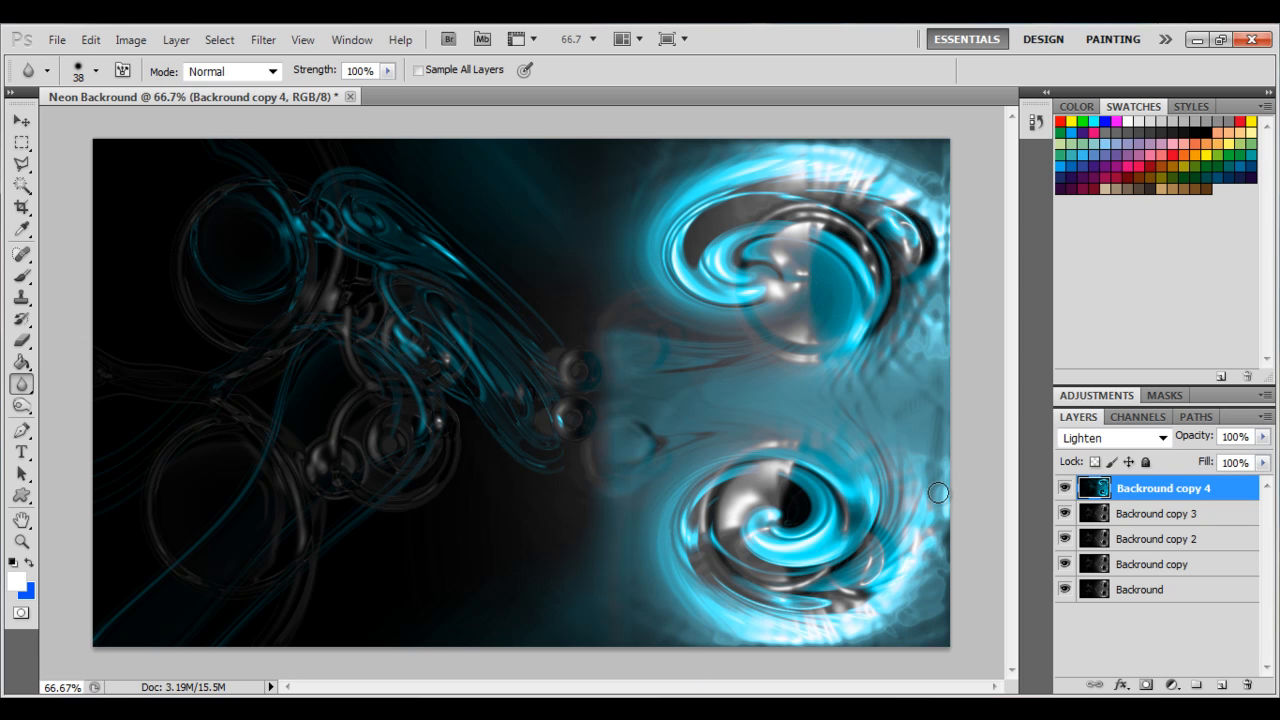
{"action": "left_click", "coordinate": [1130, 515]}
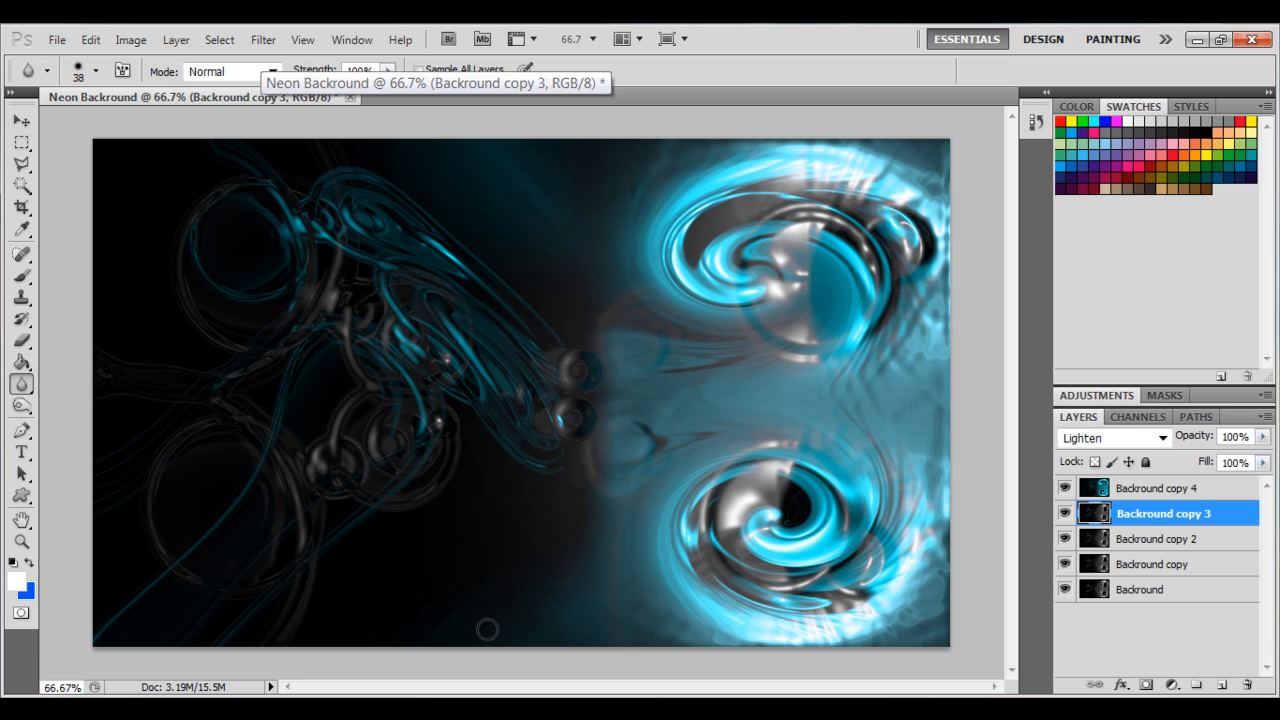
{"action": "left_click", "coordinate": [263, 40]}
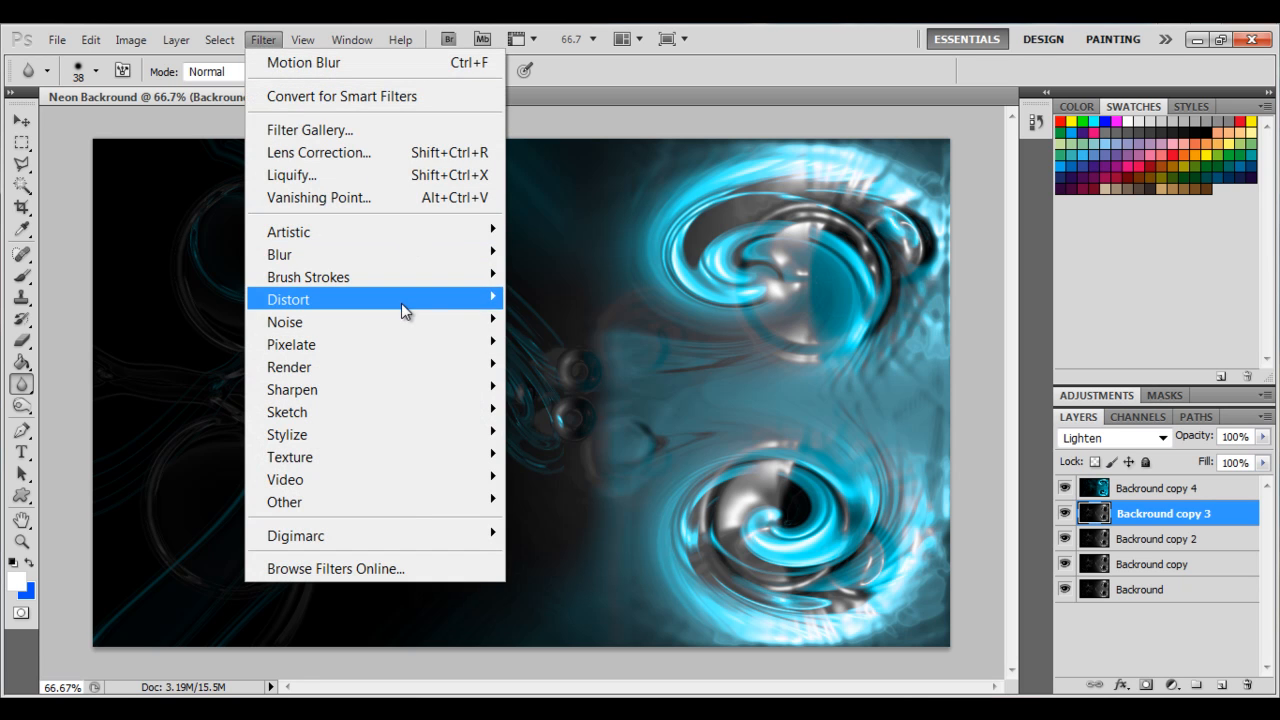
{"action": "mouse_move", "coordinate": [417, 261]}
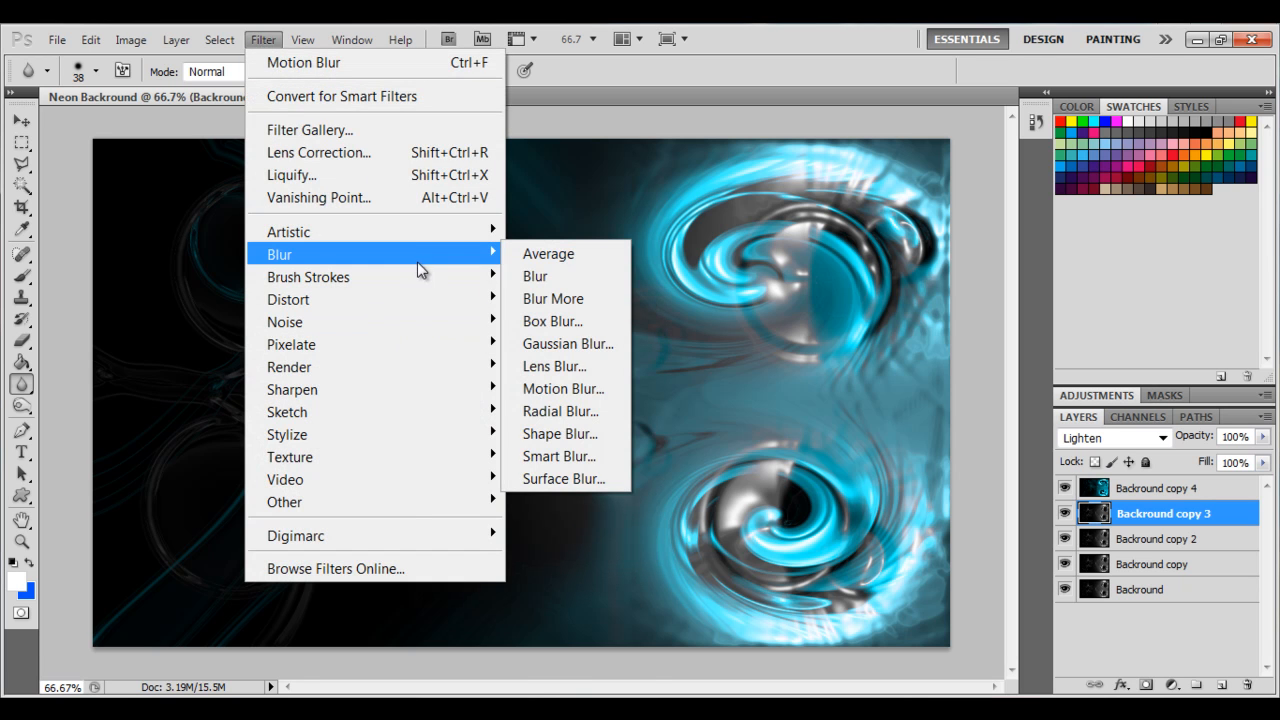
{"action": "mouse_move", "coordinate": [436, 389]}
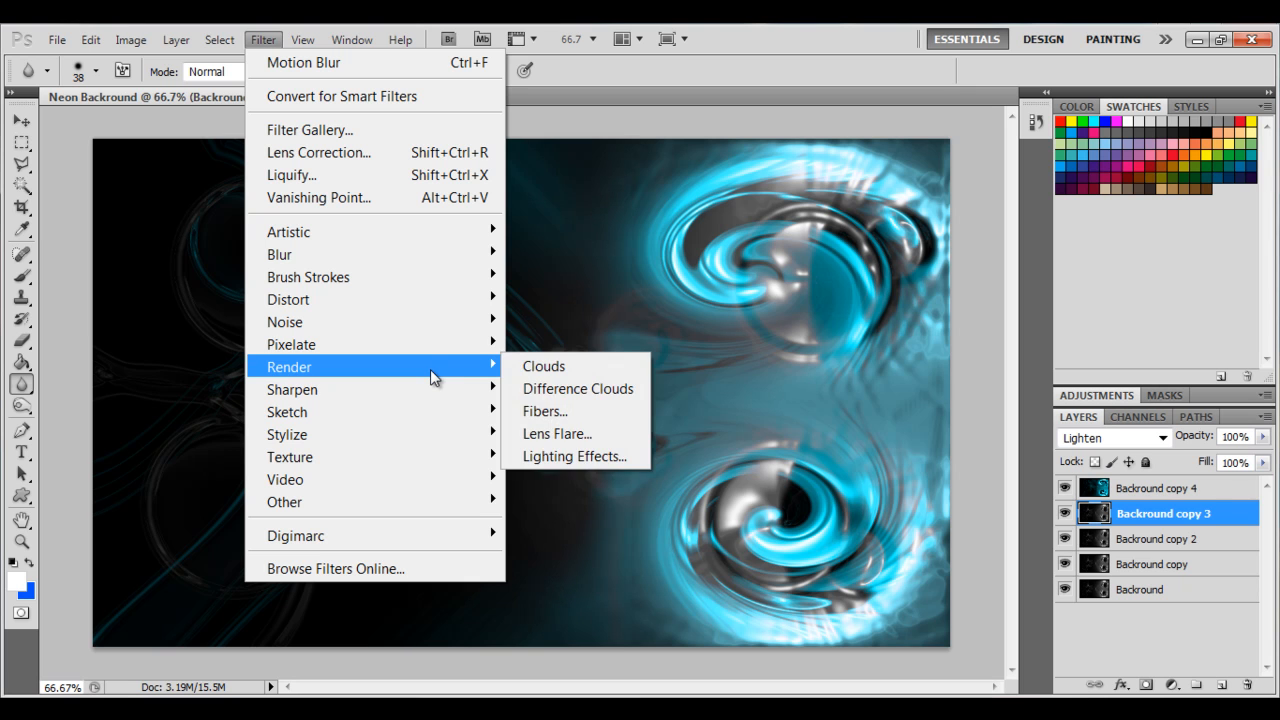
{"action": "mouse_move", "coordinate": [466, 299]}
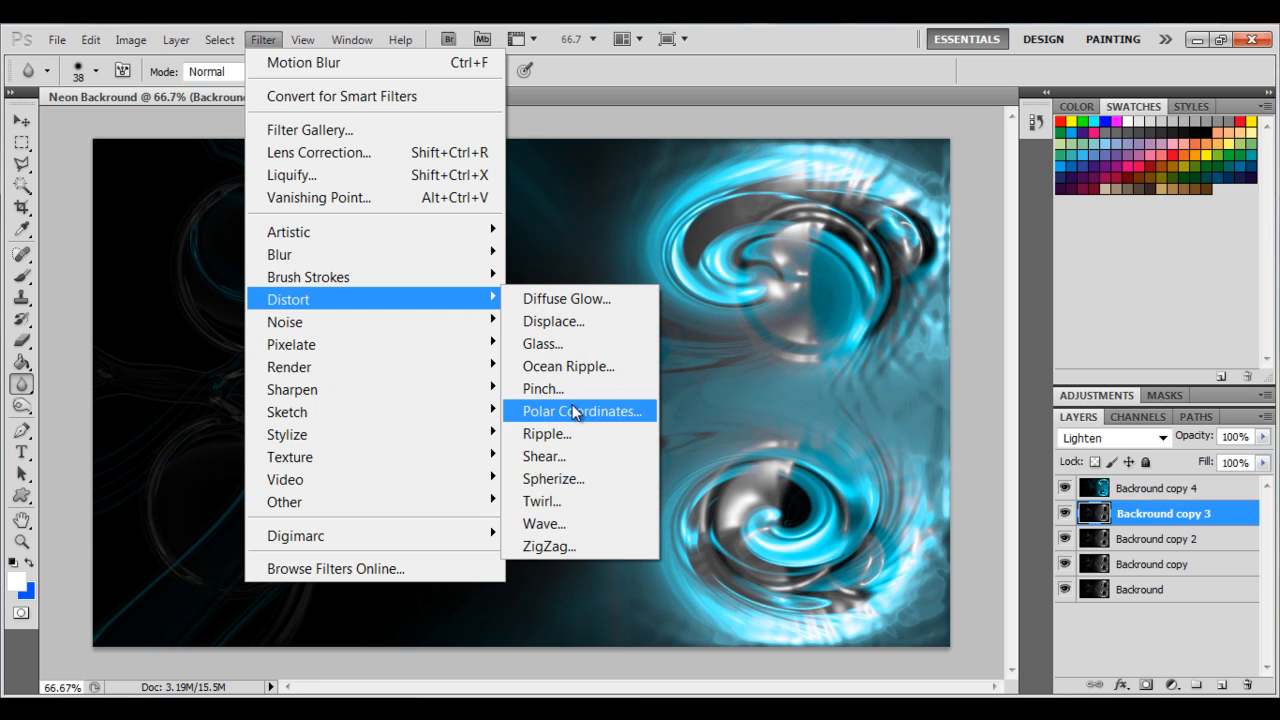
{"action": "left_click", "coordinate": [540, 524]}
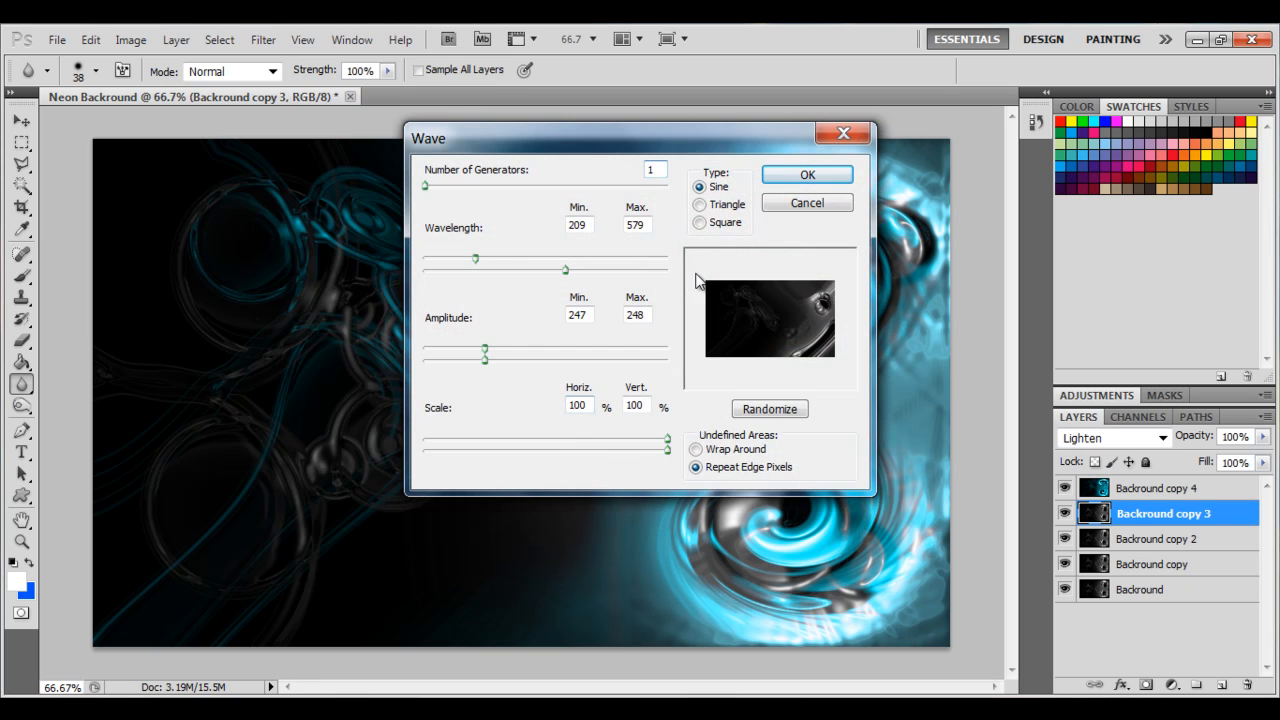
{"action": "left_click", "coordinate": [425, 192]}
{"action": "mouse_move", "coordinate": [425, 192]}
{"action": "left_mouse_down"}
{"action": "mouse_move", "coordinate": [550, 195]}
{"action": "mouse_move", "coordinate": [425, 193]}
{"action": "left_mouse_up"}
{"action": "left_click_drag", "start_coordinate": [476, 260], "coordinate": [425, 261]}
{"action": "left_click_drag", "start_coordinate": [562, 271], "coordinate": [502, 277]}
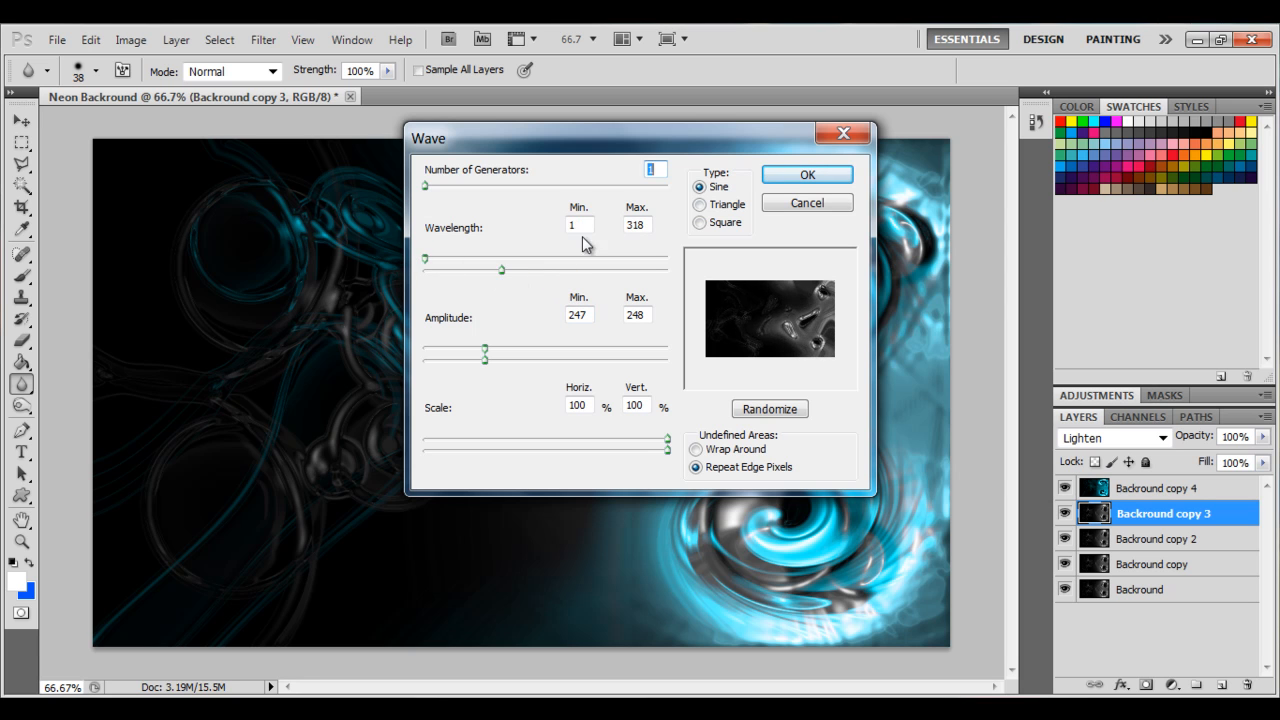
{"action": "left_click_drag", "start_coordinate": [484, 348], "coordinate": [538, 360]}
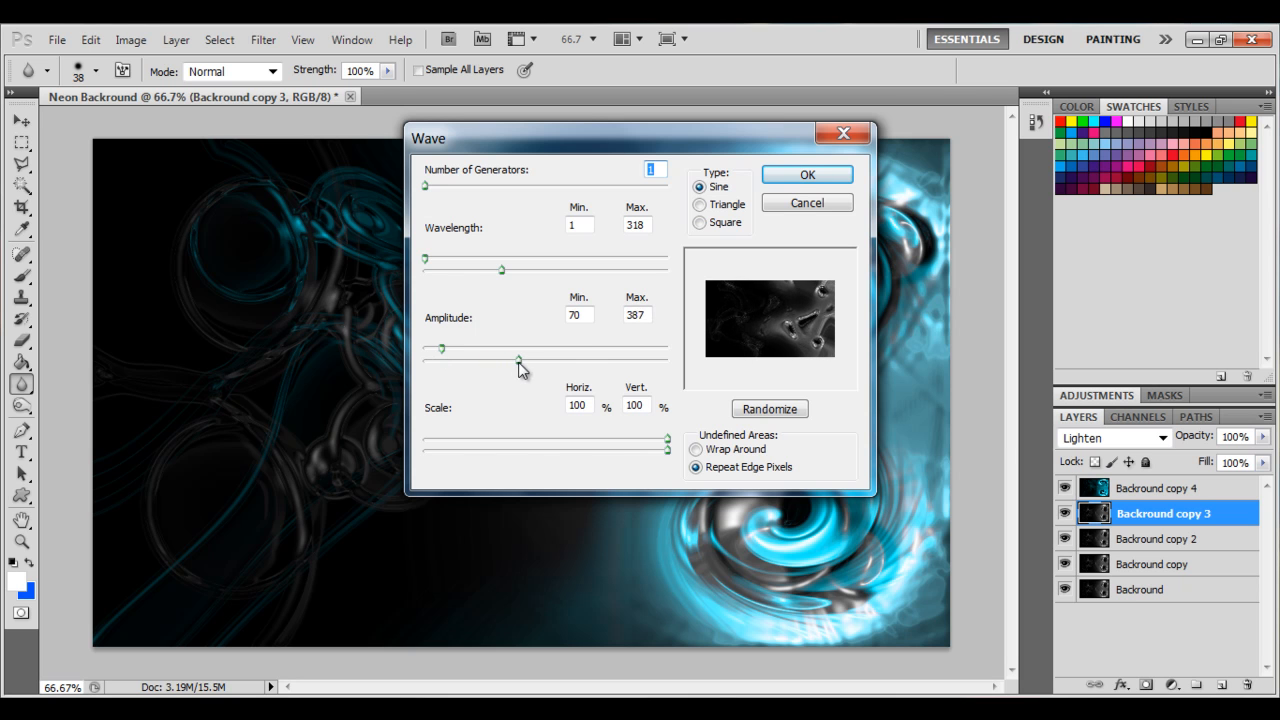
{"action": "left_click", "coordinate": [808, 176]}
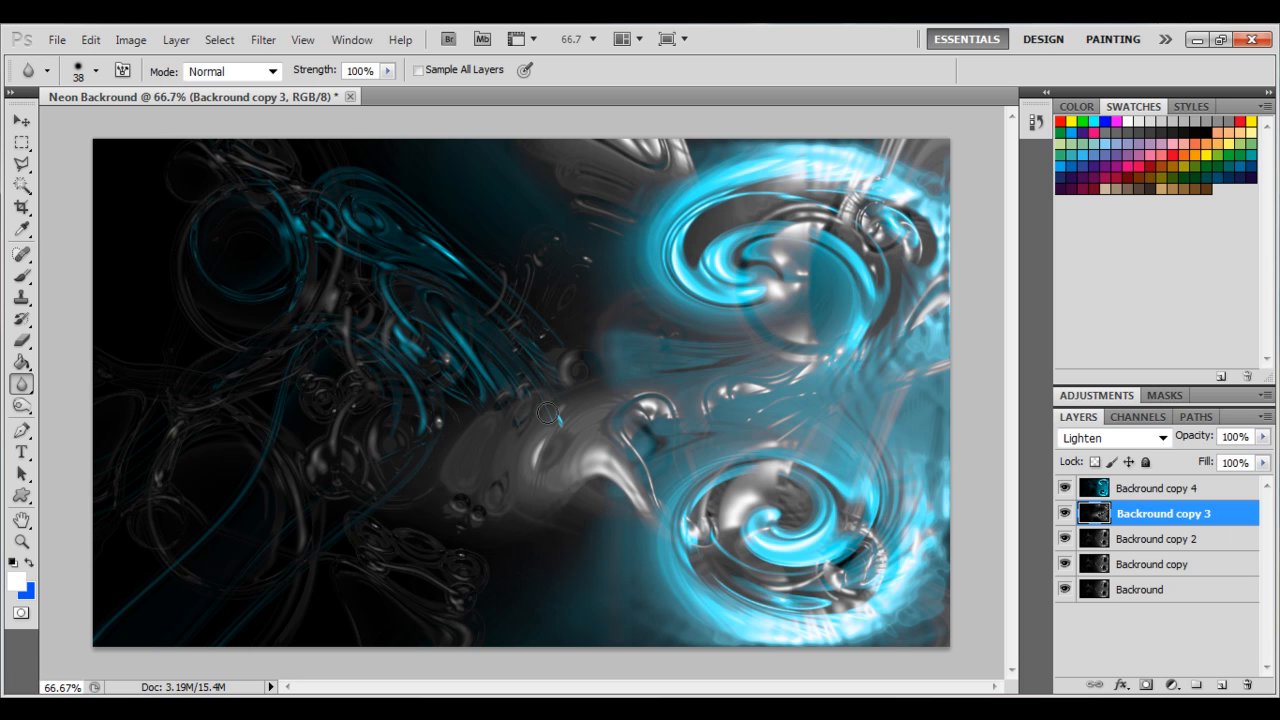
Colorize Backround copy 3 with Hue/Saturation, setting hue to 315 and saturation to 100.
{"action": "key", "text": "ctrl+u"}
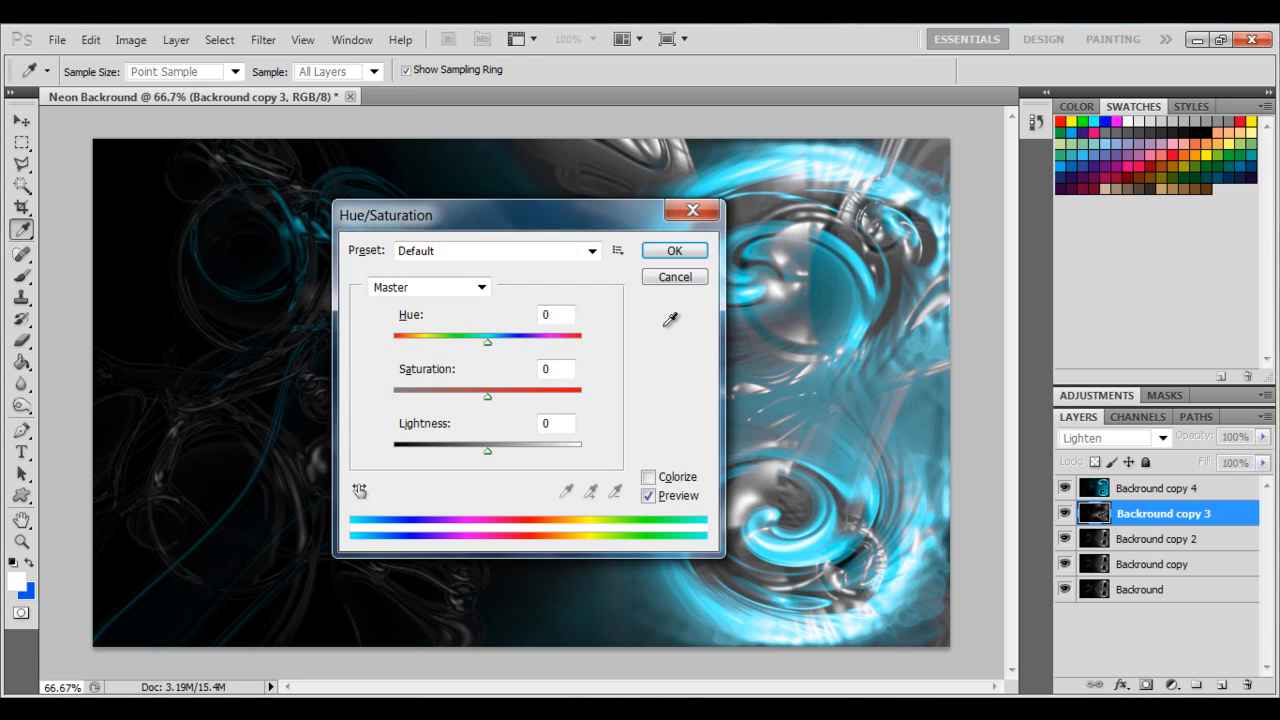
{"action": "left_click", "coordinate": [648, 477]}
{"action": "left_click_drag", "start_coordinate": [395, 341], "coordinate": [557, 348]}
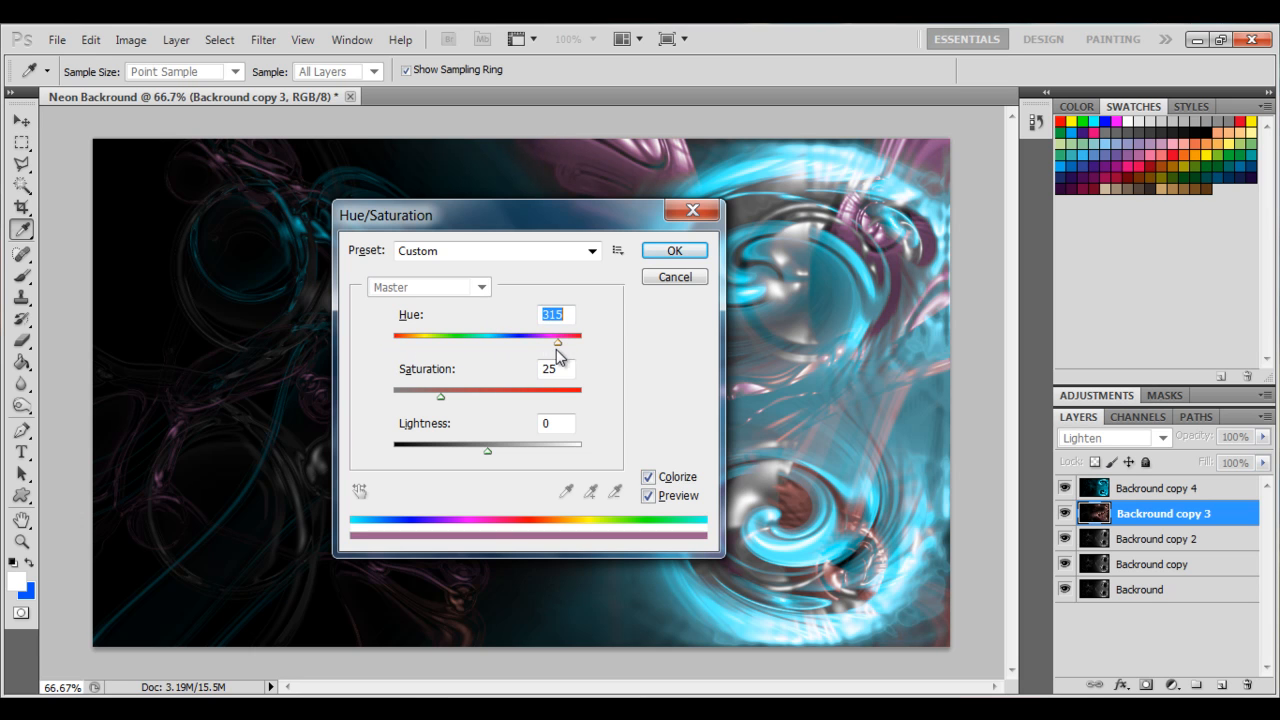
{"action": "left_click_drag", "start_coordinate": [440, 397], "coordinate": [682, 404]}
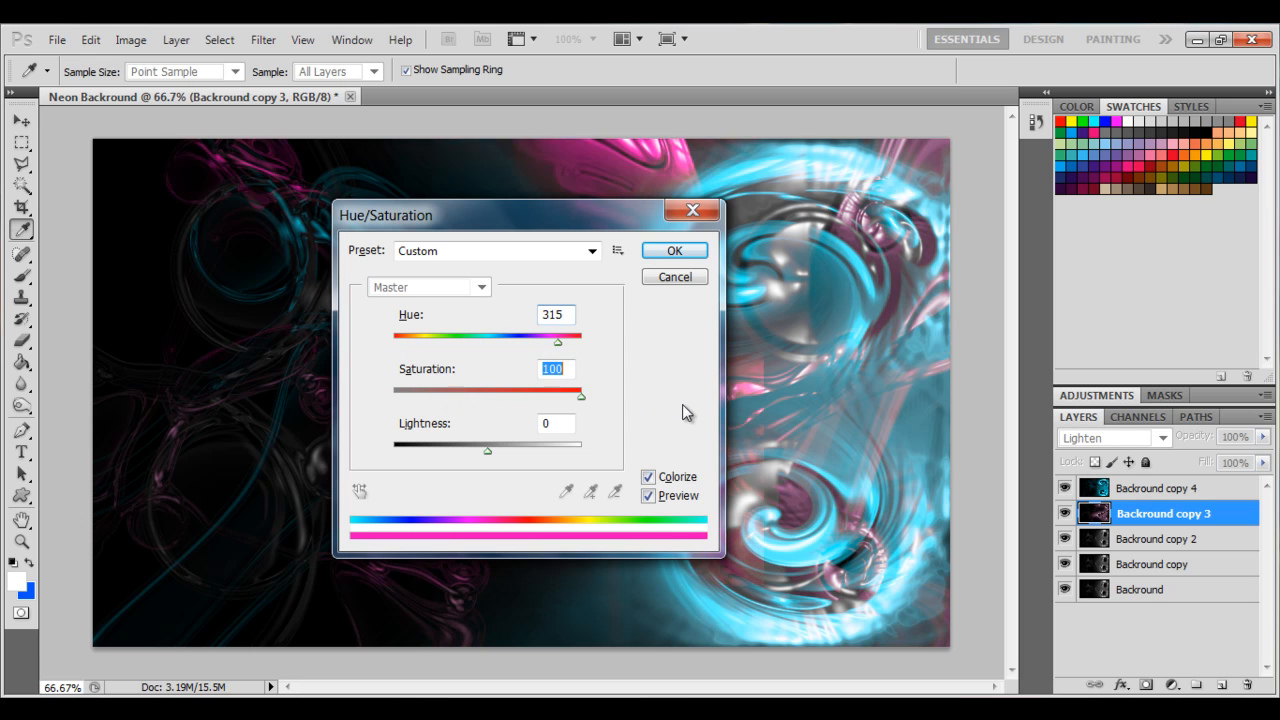
{"action": "left_click", "coordinate": [676, 251]}
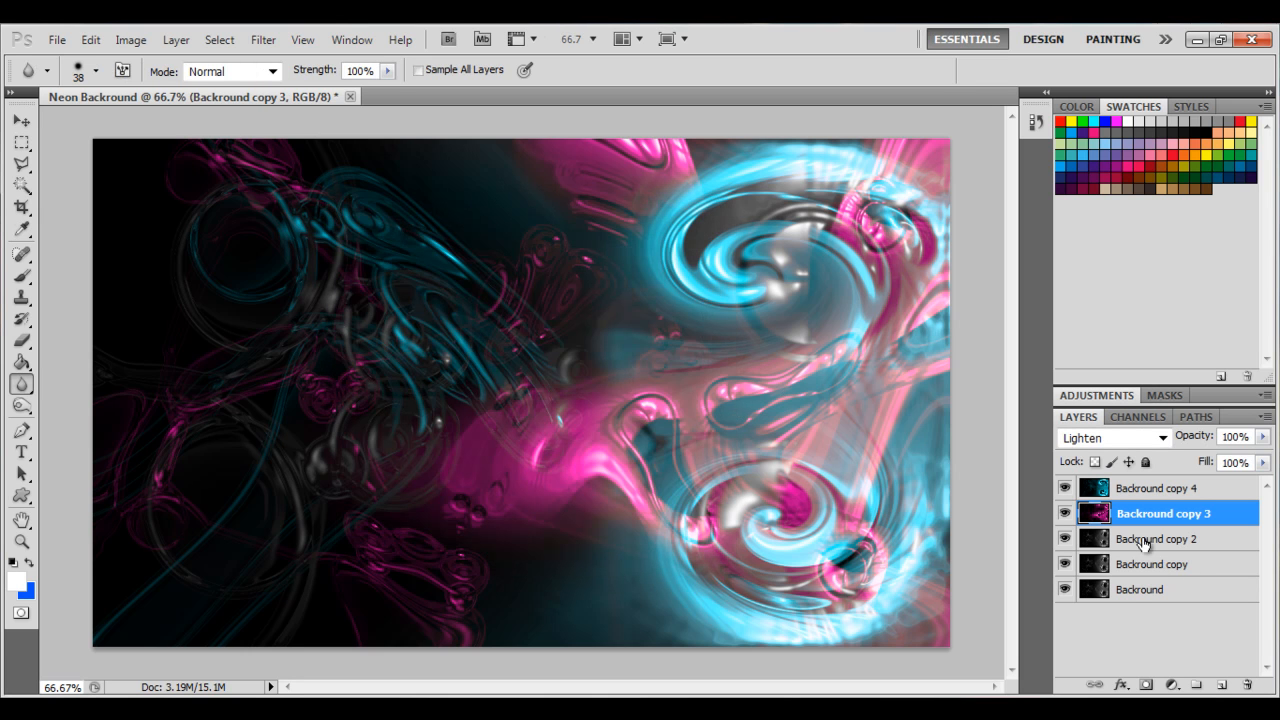
On the Backround copy 2 layer, apply Wave with wavelength 1–552 and amplitude 70–468.
{"action": "left_click", "coordinate": [1143, 540]}
{"action": "left_click", "coordinate": [263, 39]}
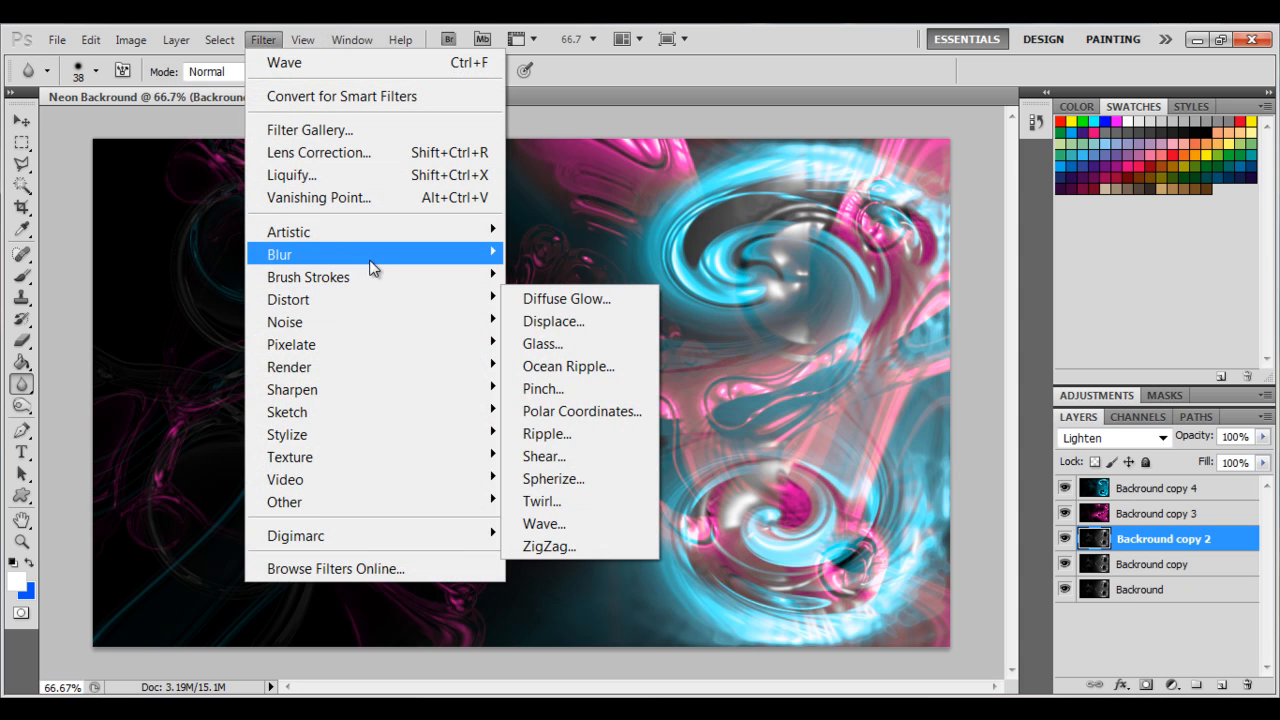
{"action": "mouse_move", "coordinate": [417, 309]}
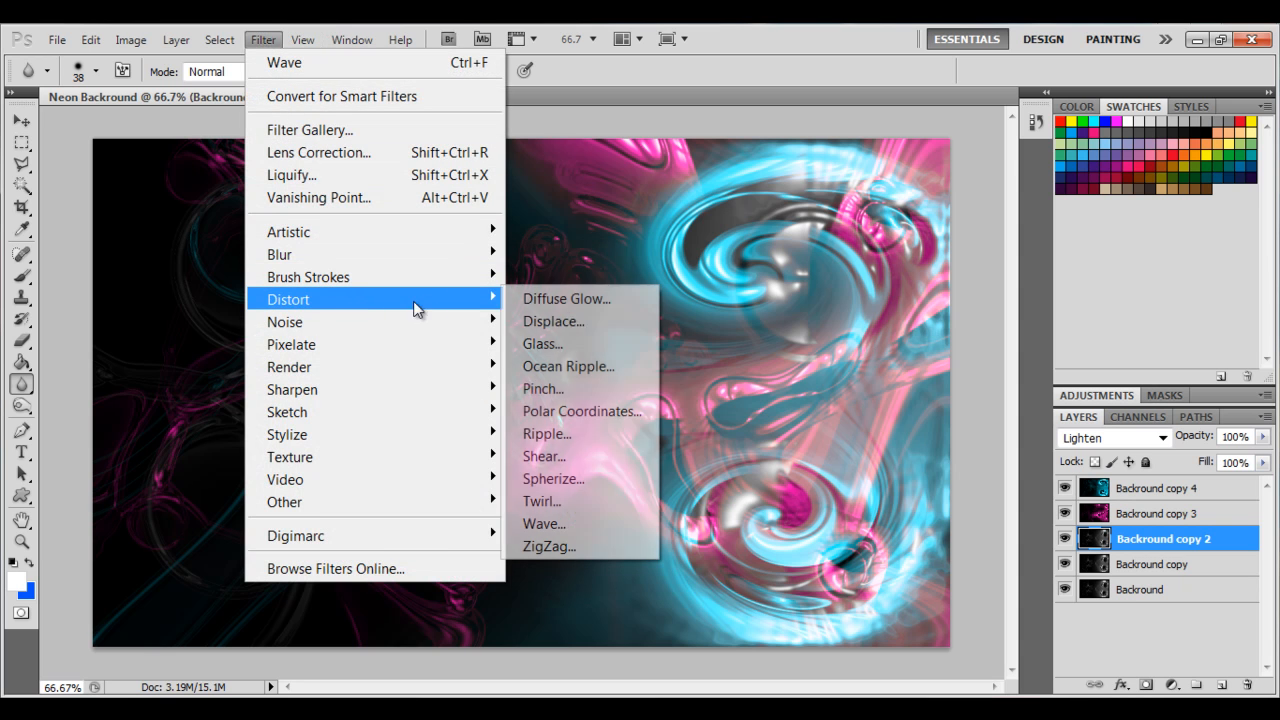
{"action": "left_click", "coordinate": [578, 523]}
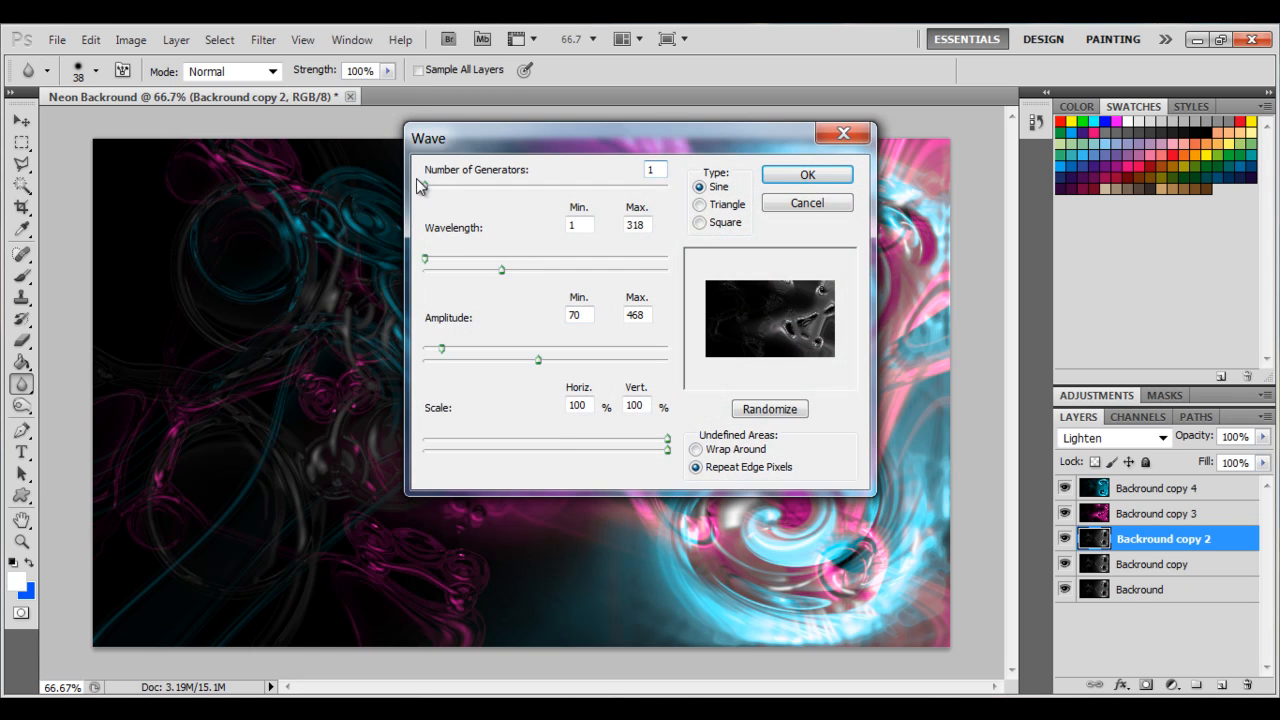
{"action": "left_click_drag", "start_coordinate": [425, 186], "coordinate": [424, 187]}
{"action": "left_click_drag", "start_coordinate": [509, 274], "coordinate": [559, 271]}
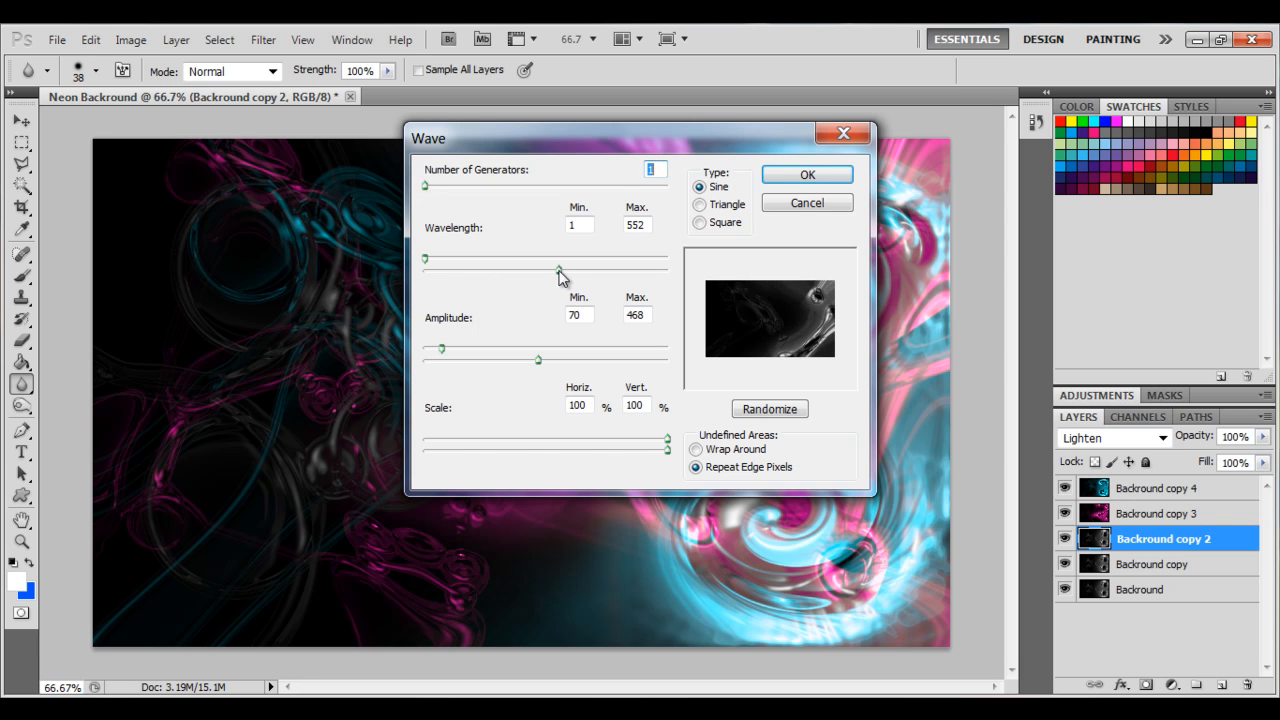
{"action": "mouse_move", "coordinate": [423, 258]}
{"action": "left_mouse_down"}
{"action": "mouse_move", "coordinate": [483, 260]}
{"action": "mouse_move", "coordinate": [423, 260]}
{"action": "left_mouse_up"}
{"action": "left_click", "coordinate": [810, 175]}
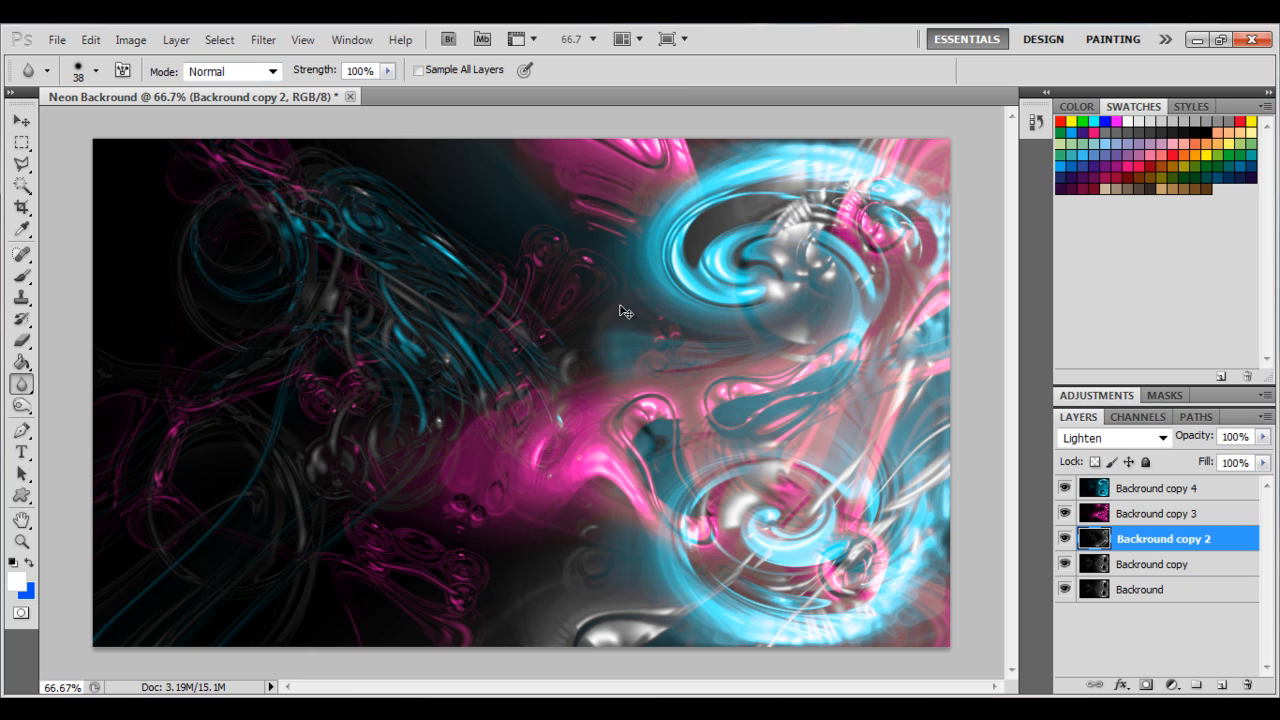
Colorize Backround copy 2 with Hue/Saturation, setting hue to 117 and saturation to 100.
{"action": "key", "text": "ctrl+u"}
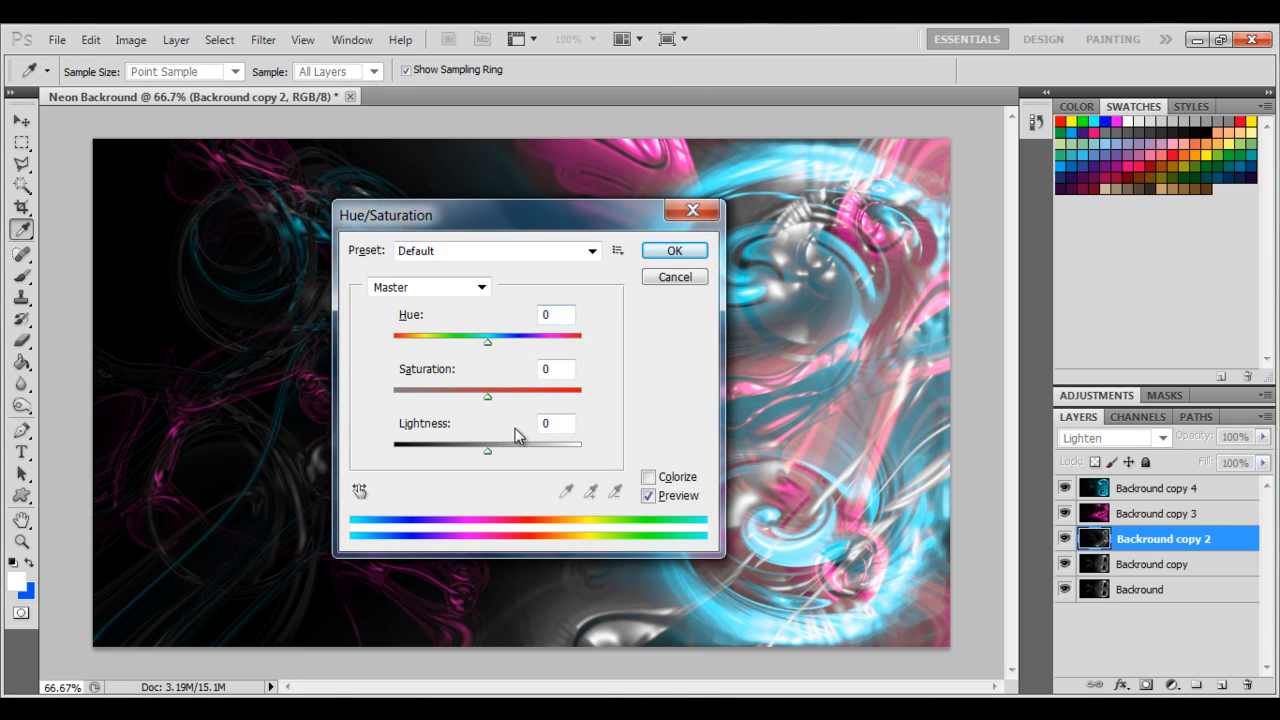
{"action": "left_click", "coordinate": [648, 477]}
{"action": "left_click_drag", "start_coordinate": [394, 340], "coordinate": [456, 345]}
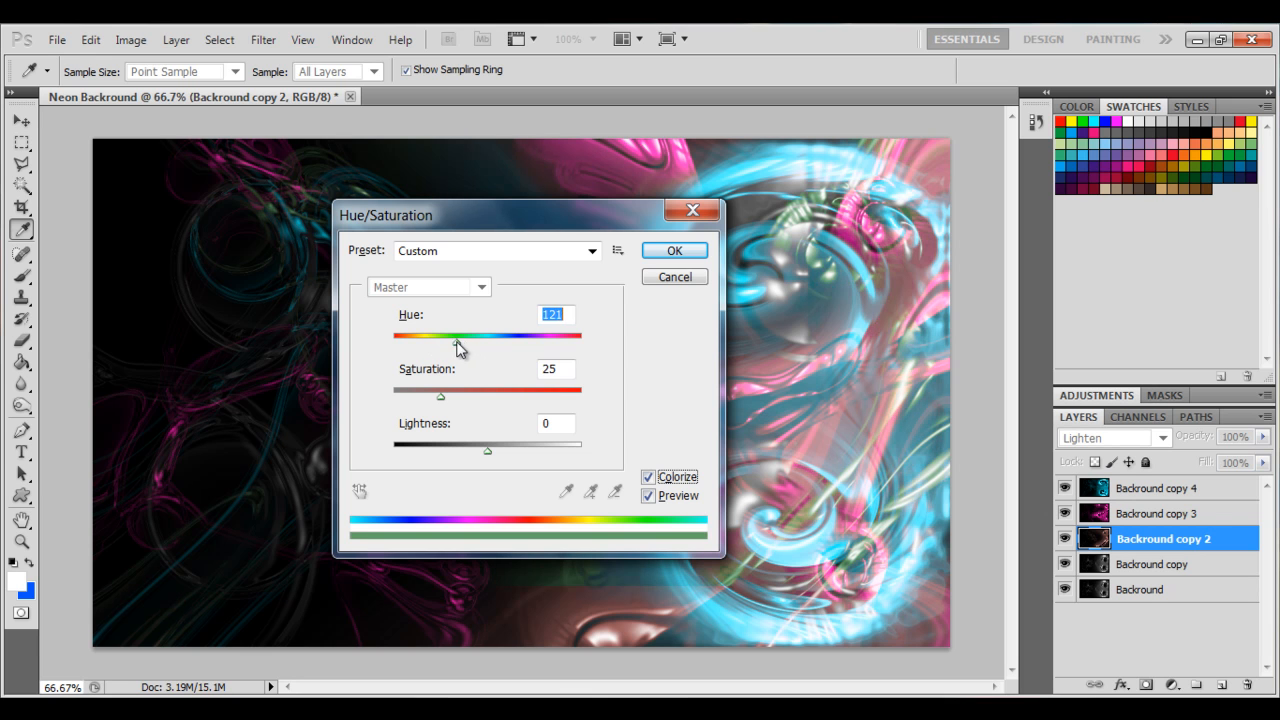
{"action": "left_click_drag", "start_coordinate": [449, 403], "coordinate": [723, 430]}
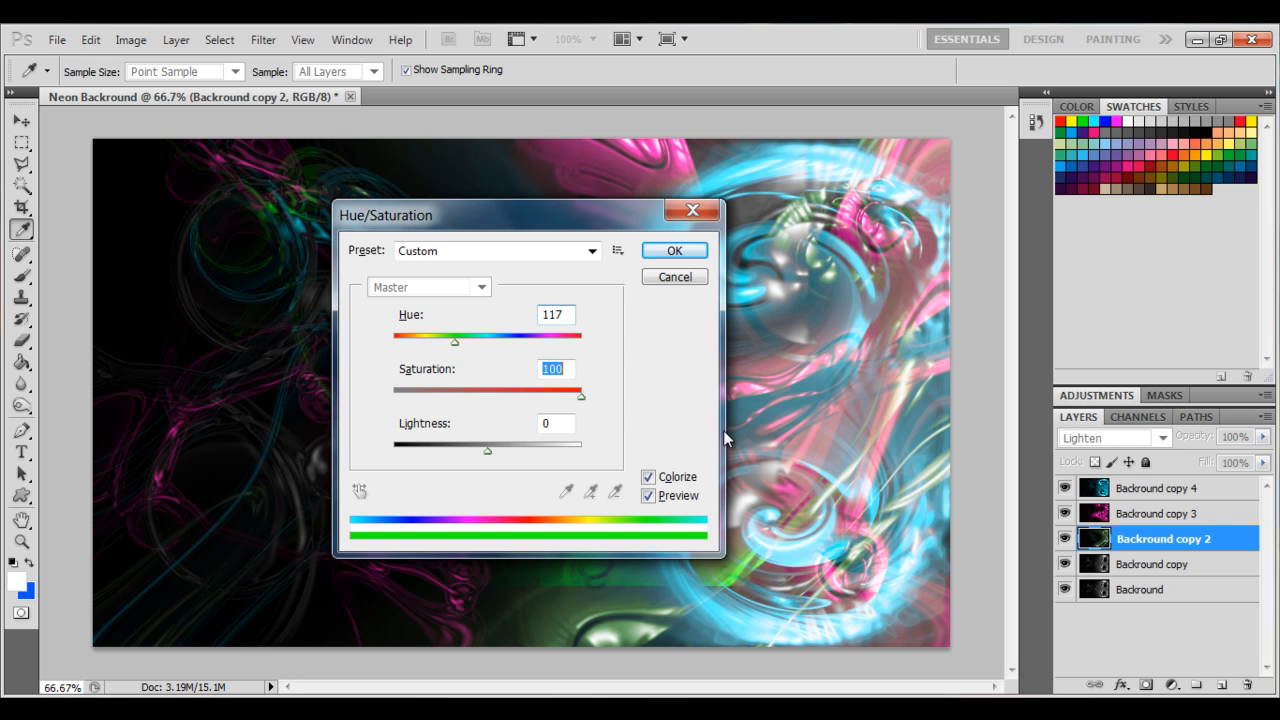
{"action": "left_click", "coordinate": [674, 251]}
{"action": "key", "text": "r"}
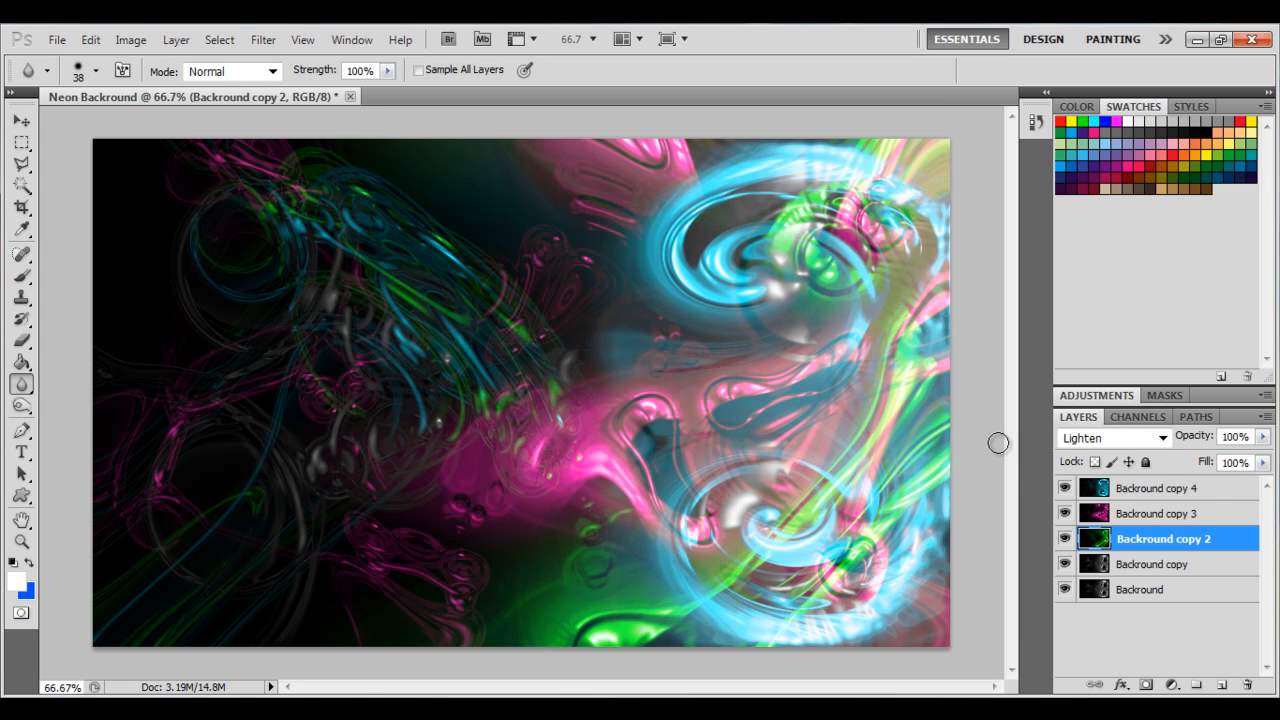
On the Backround copy layer, apply Wave with a minimum wavelength of 313 and a shorter maximum wavelength.
{"action": "left_click", "coordinate": [1137, 566]}
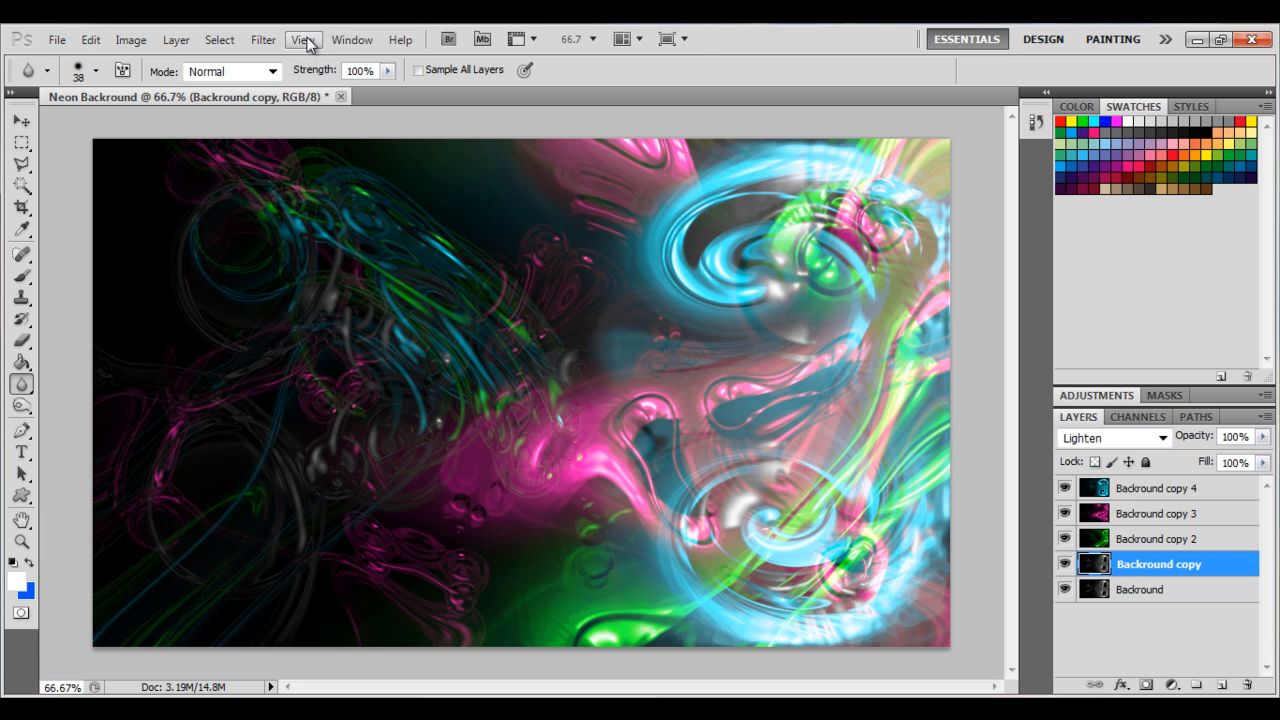
{"action": "left_click", "coordinate": [260, 40]}
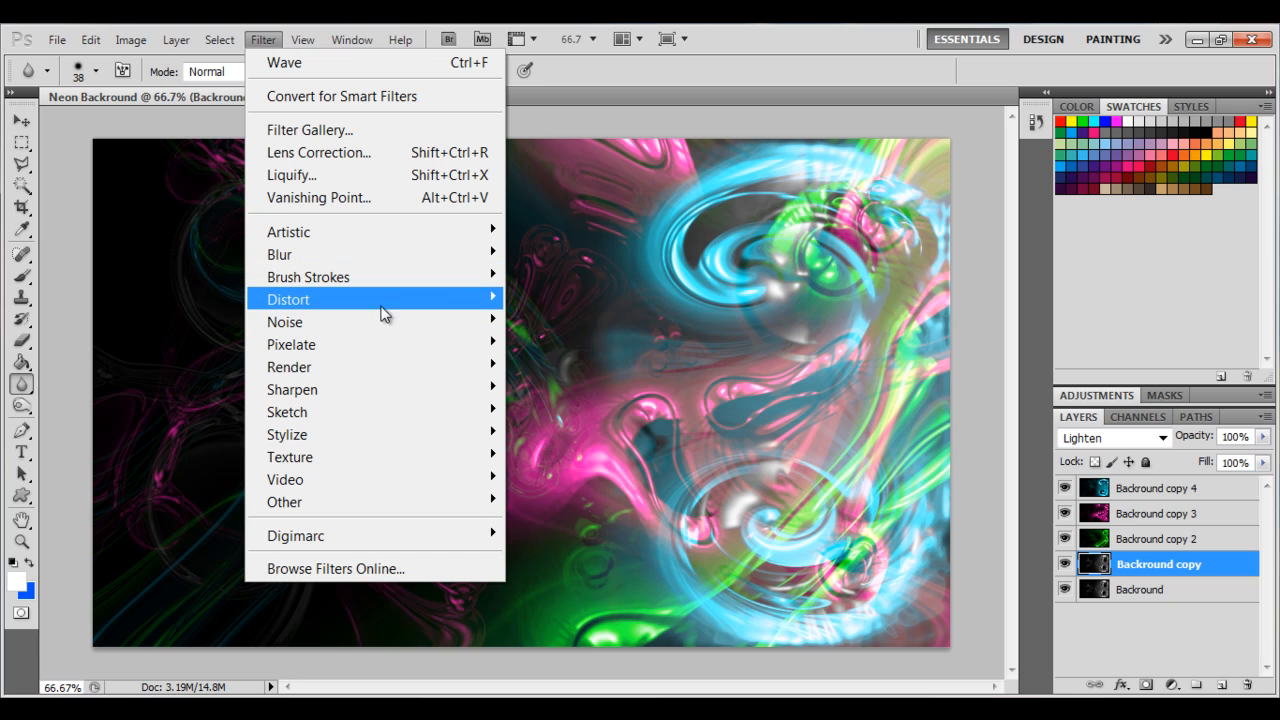
{"action": "mouse_move", "coordinate": [387, 299]}
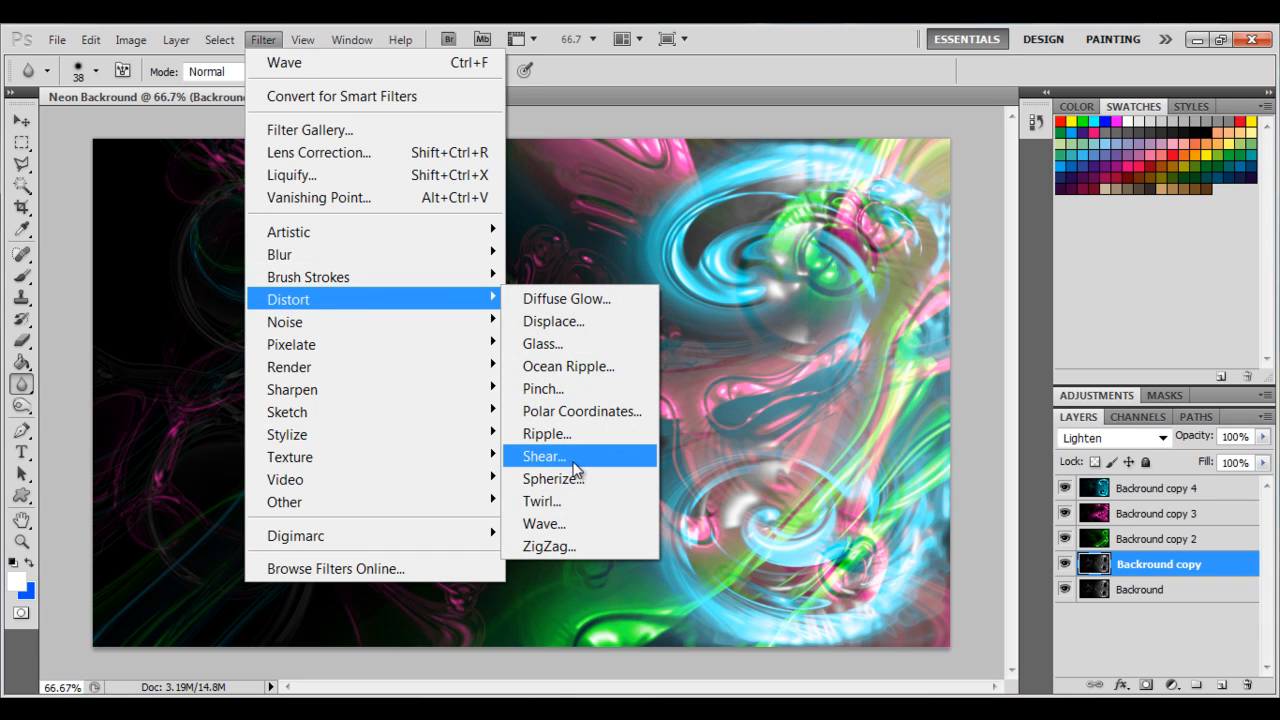
{"action": "left_click", "coordinate": [560, 523]}
{"action": "left_click_drag", "start_coordinate": [430, 260], "coordinate": [501, 261]}
{"action": "left_click_drag", "start_coordinate": [431, 187], "coordinate": [427, 187]}
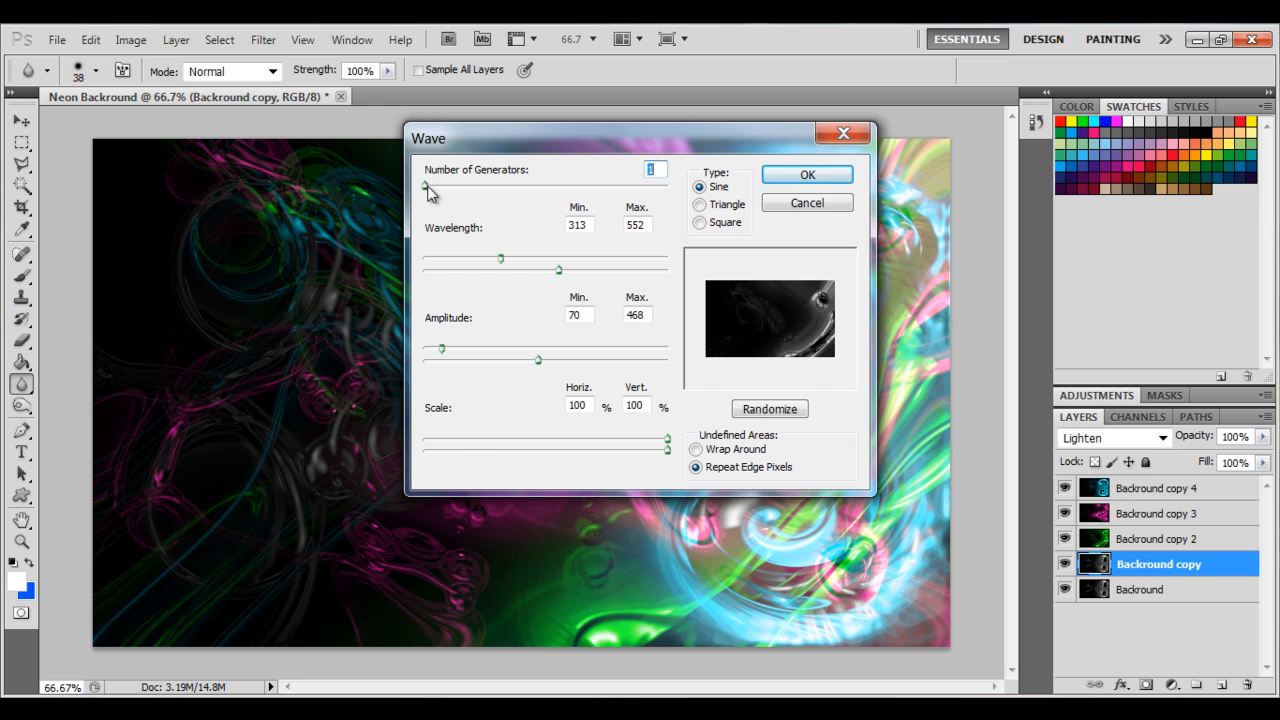
{"action": "left_click_drag", "start_coordinate": [558, 270], "coordinate": [466, 275]}
{"action": "left_click", "coordinate": [792, 172]}
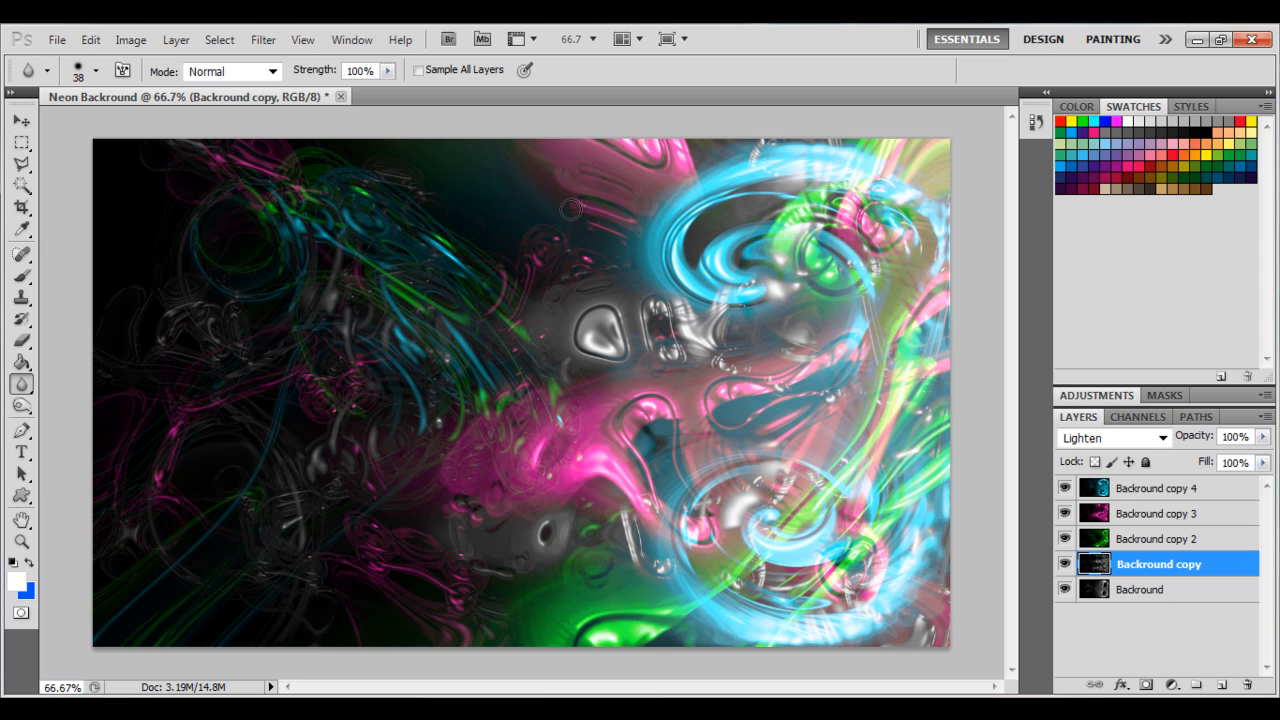
Colorize Backround copy with Hue/Saturation, setting hue to 68 and saturation to 100.
{"action": "key", "text": "ctrl+u"}
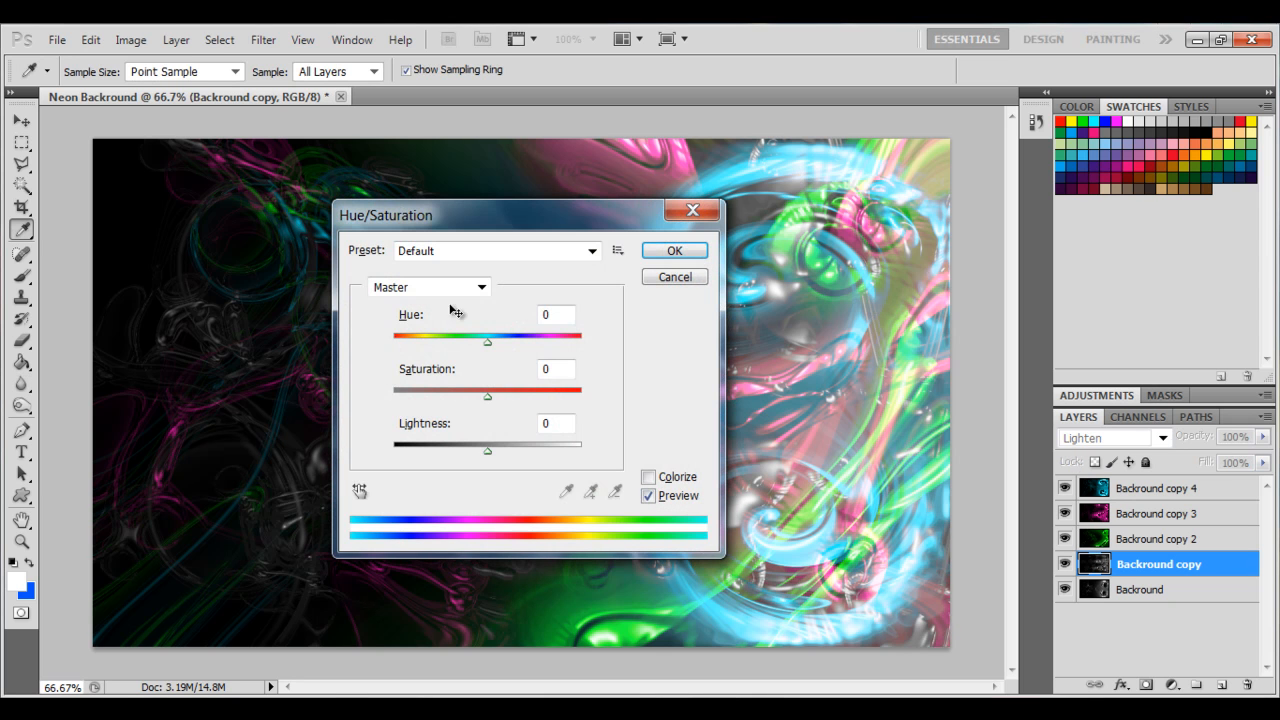
{"action": "left_click", "coordinate": [649, 478]}
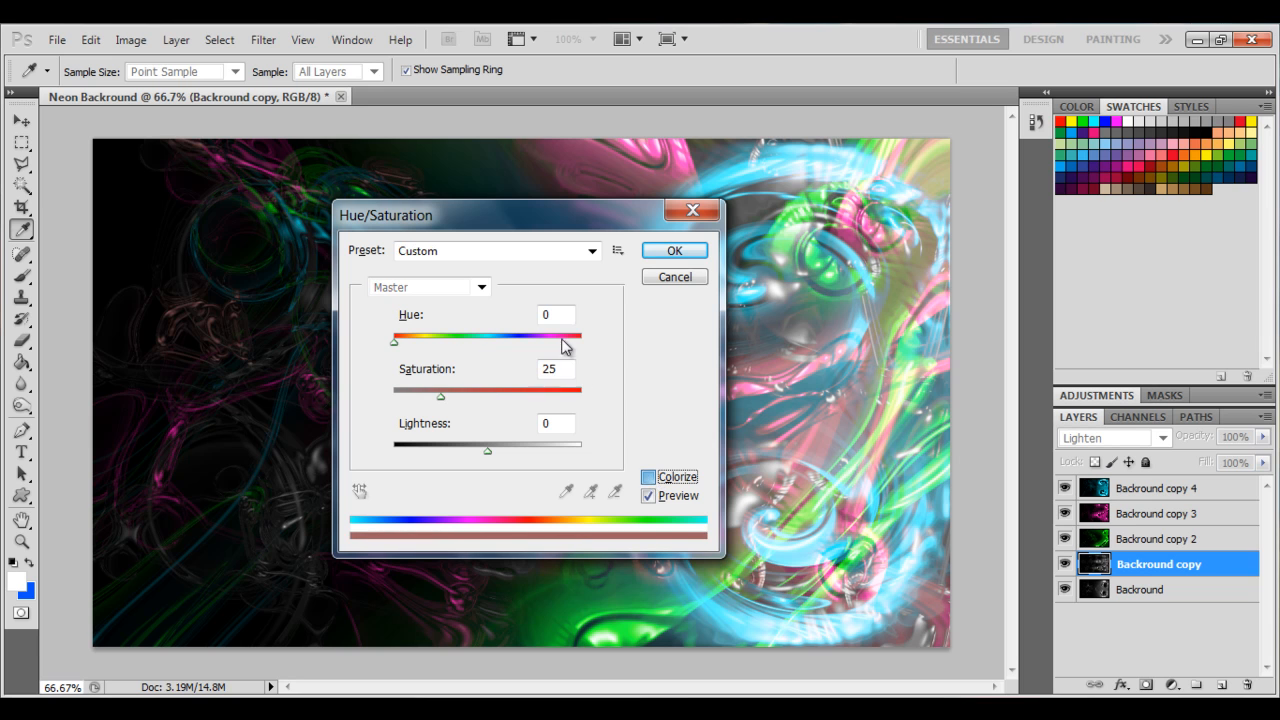
{"action": "left_click_drag", "start_coordinate": [397, 342], "coordinate": [429, 342]}
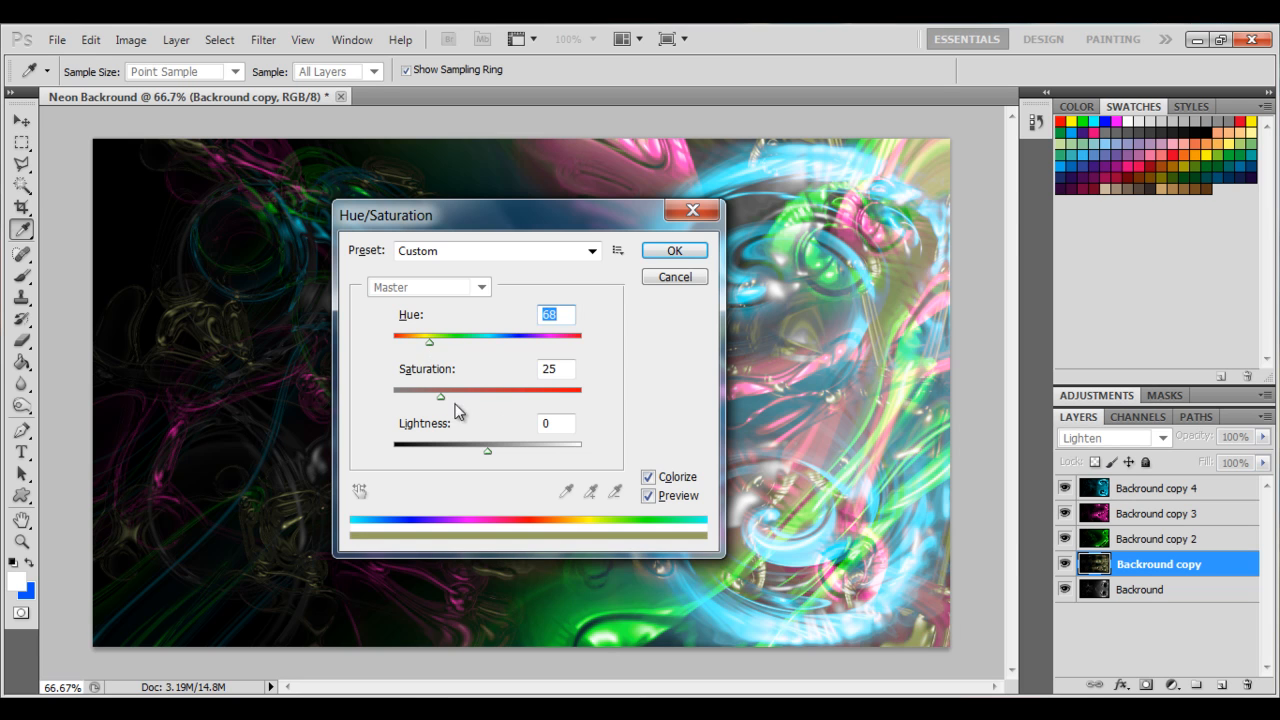
{"action": "left_click_drag", "start_coordinate": [438, 395], "coordinate": [600, 391]}
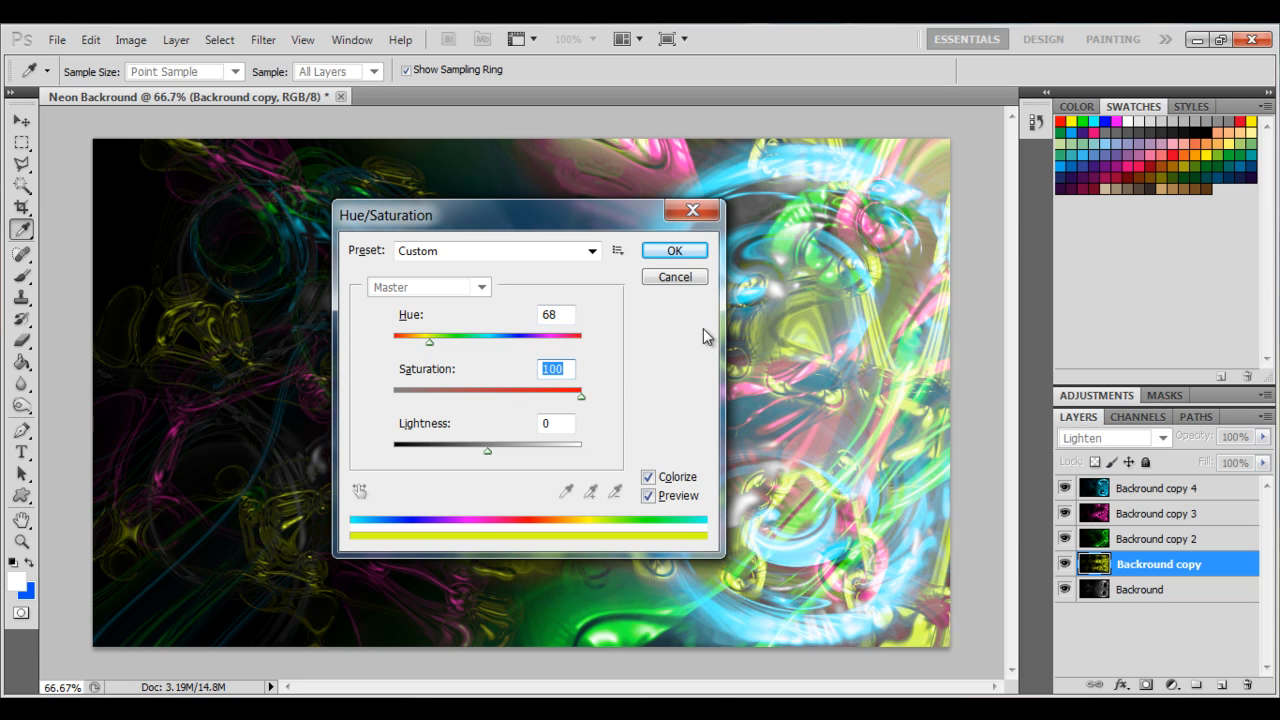
{"action": "left_click", "coordinate": [675, 250]}
{"action": "key", "text": "r"}
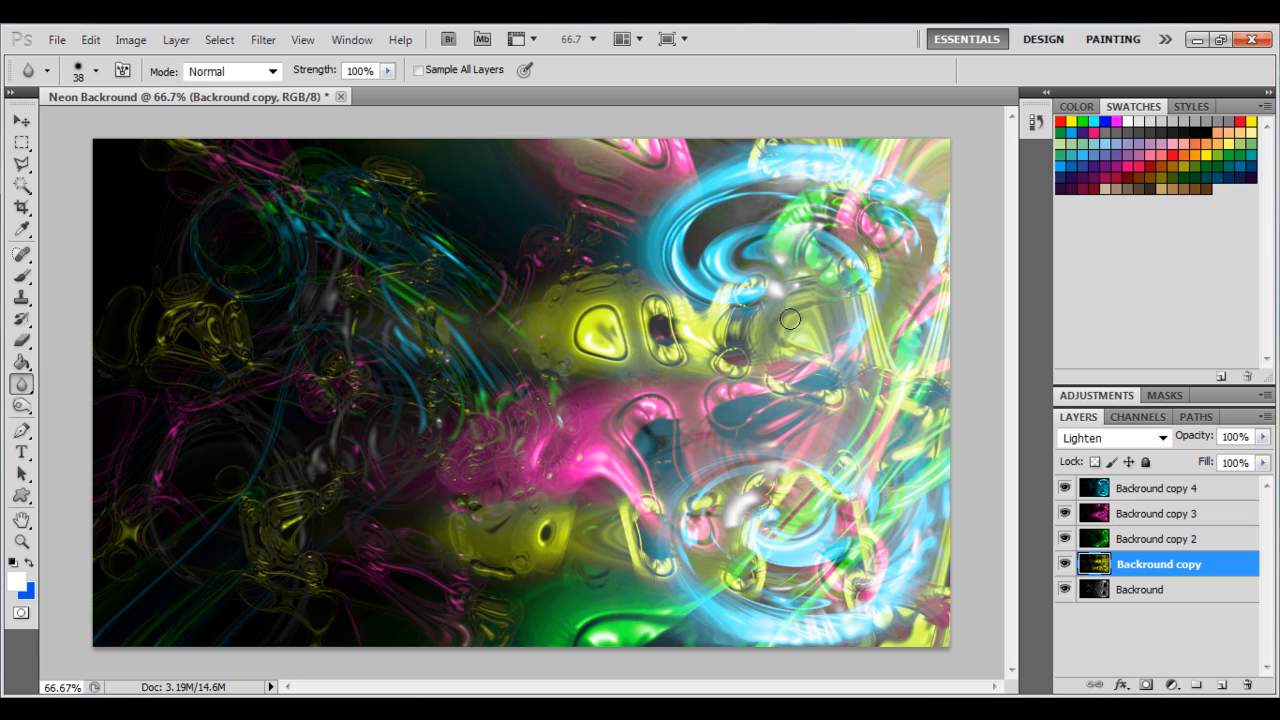
{"action": "left_click", "coordinate": [1195, 39]}
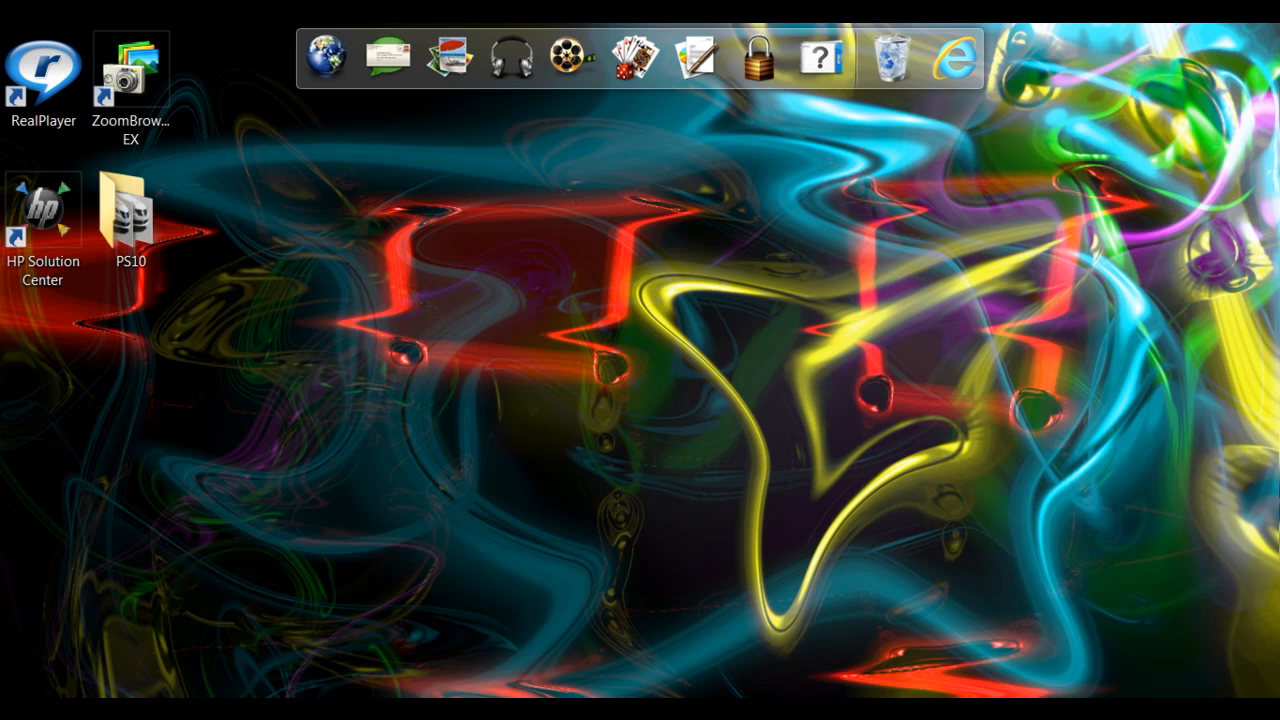
{"action": "key", "text": "alt+Tab"}
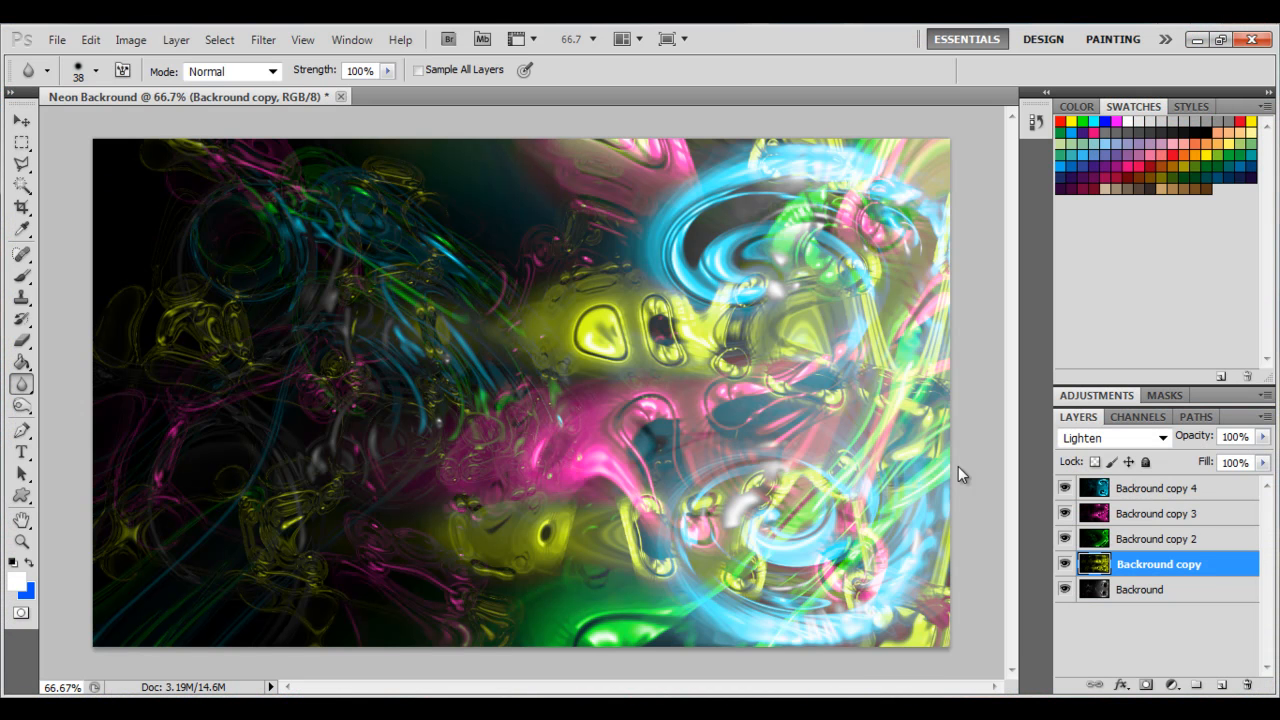
On the Backround layer, apply Wave with 24 generators, wavelength 86–295 and amplitude 478–502.
{"action": "left_click", "coordinate": [1144, 596]}
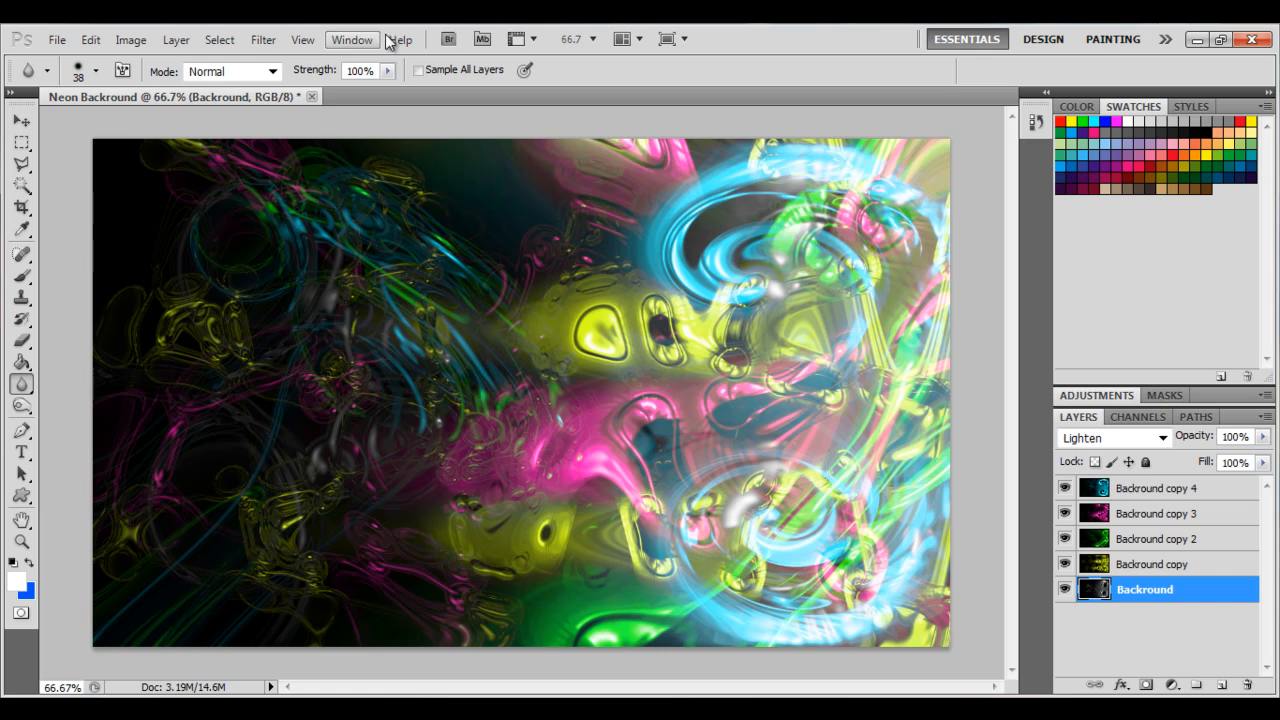
{"action": "left_click", "coordinate": [257, 40]}
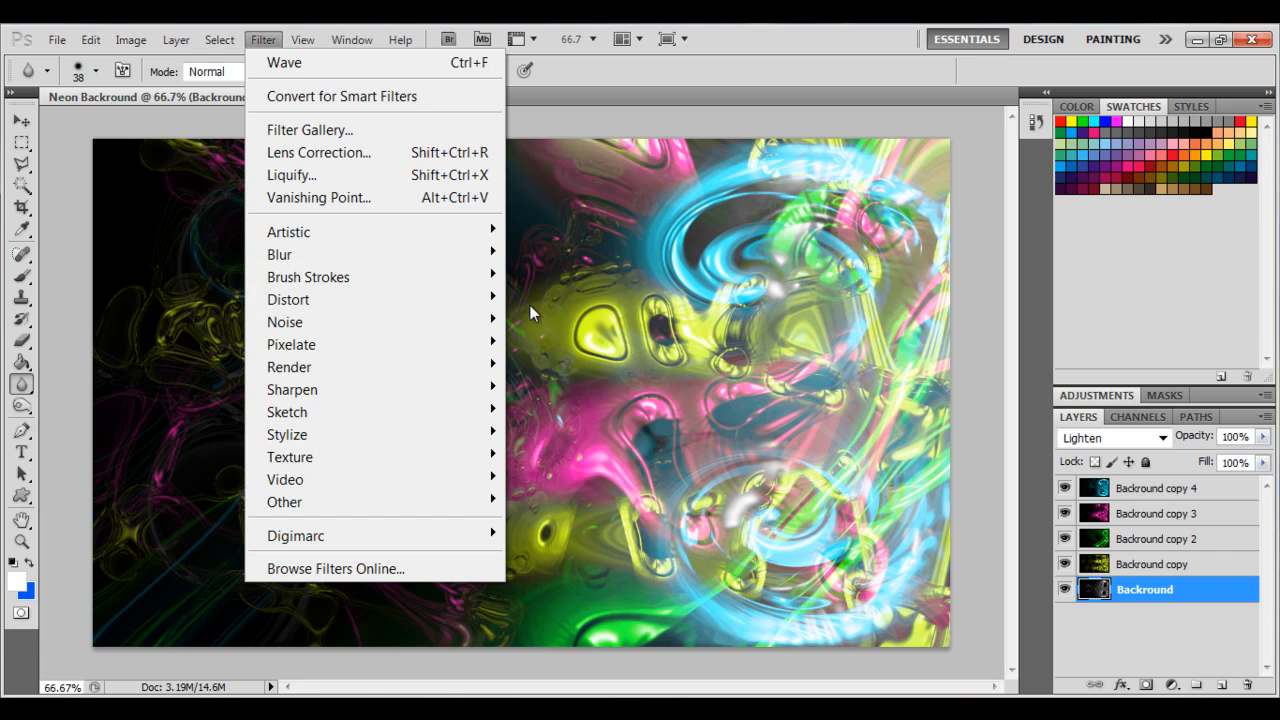
{"action": "mouse_move", "coordinate": [490, 300]}
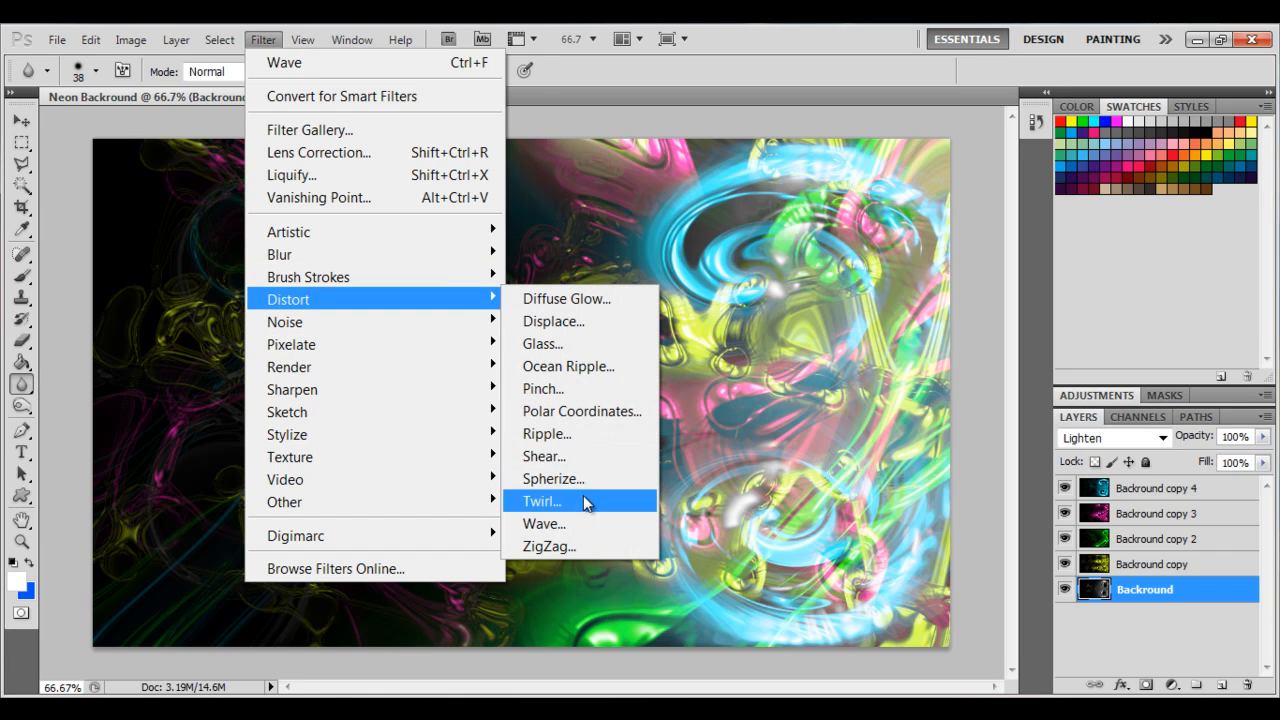
{"action": "left_click", "coordinate": [577, 527]}
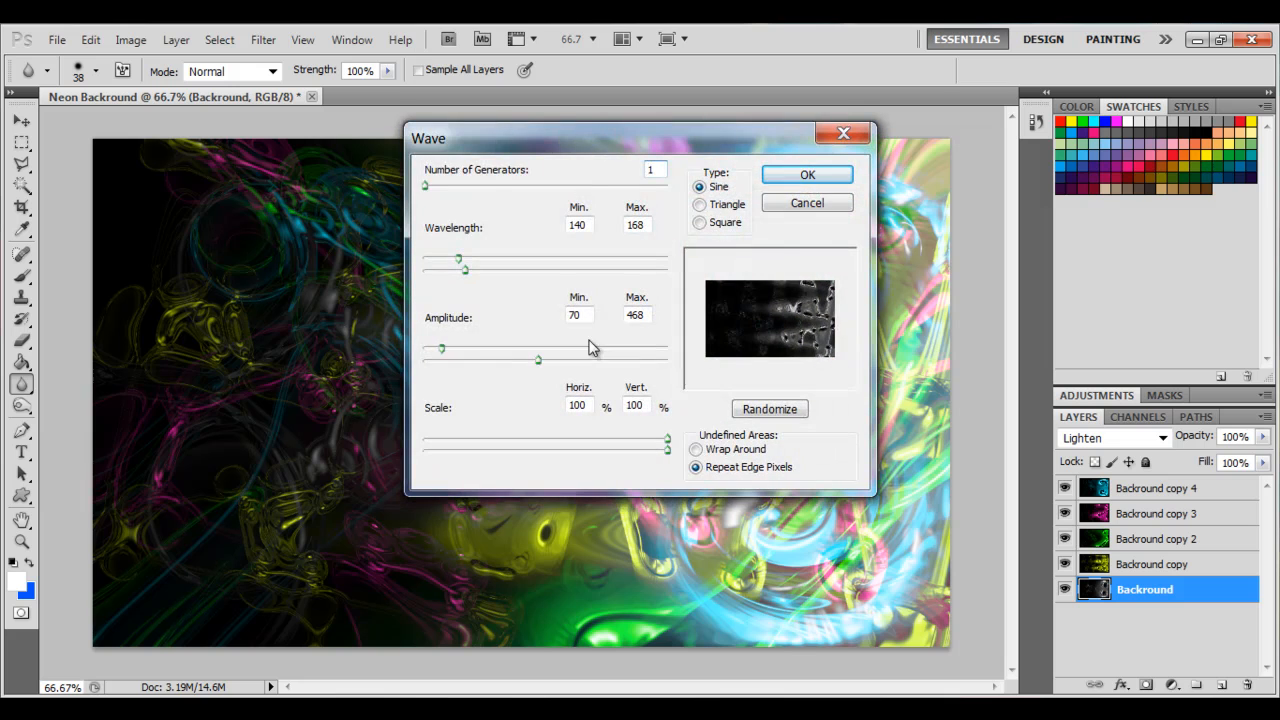
{"action": "left_click_drag", "start_coordinate": [428, 191], "coordinate": [455, 194]}
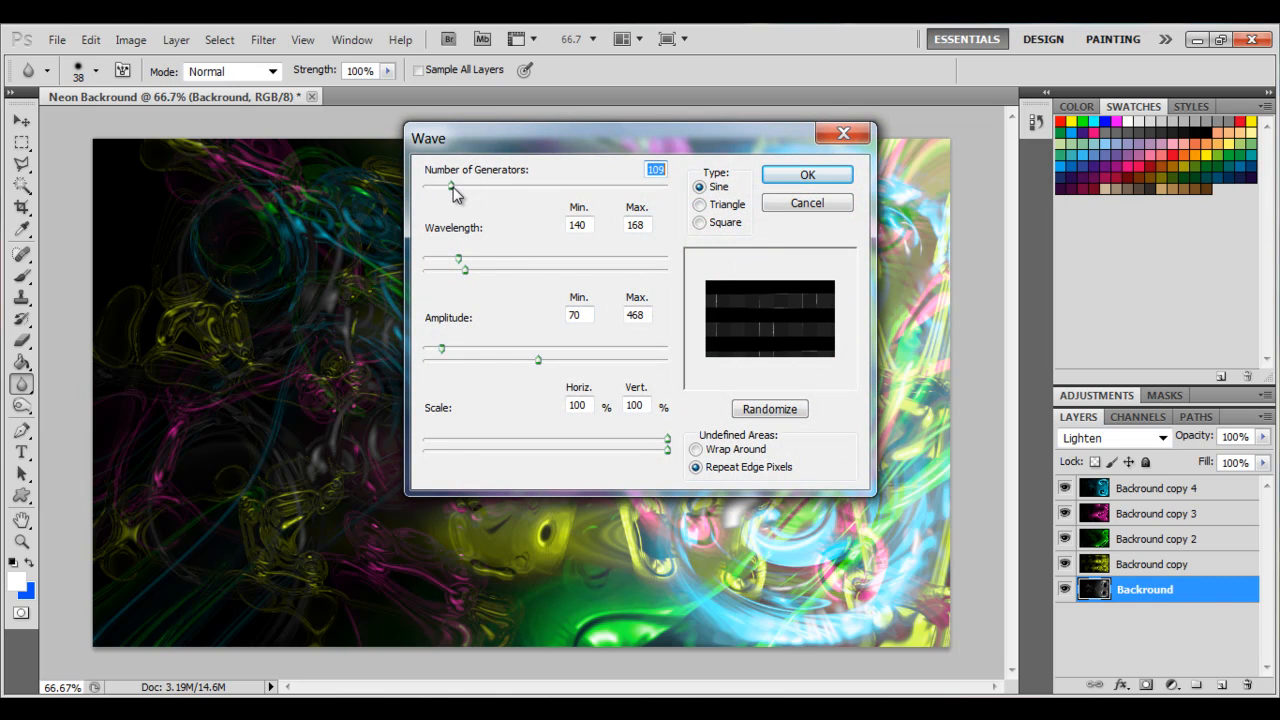
{"action": "mouse_move", "coordinate": [459, 266]}
{"action": "left_mouse_down"}
{"action": "mouse_move", "coordinate": [508, 270]}
{"action": "mouse_move", "coordinate": [446, 259]}
{"action": "left_mouse_up"}
{"action": "mouse_move", "coordinate": [451, 190]}
{"action": "left_mouse_down"}
{"action": "mouse_move", "coordinate": [421, 200]}
{"action": "mouse_move", "coordinate": [442, 205]}
{"action": "left_mouse_up"}
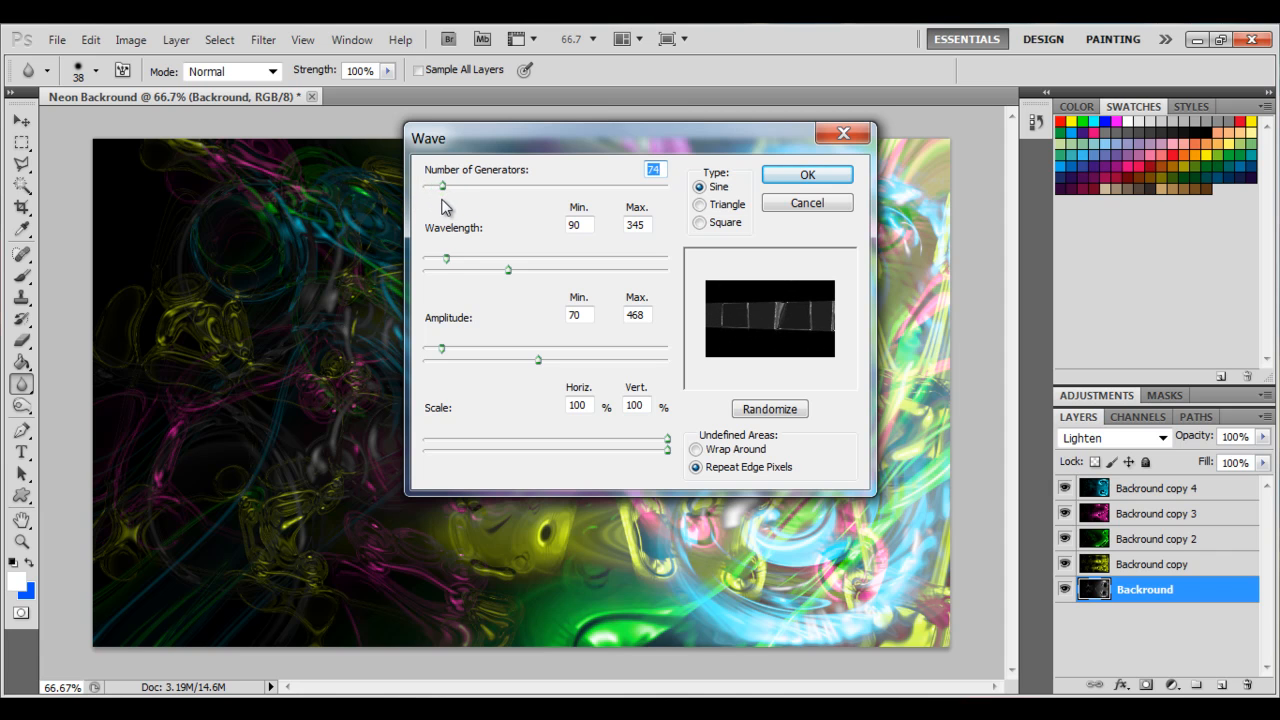
{"action": "left_click_drag", "start_coordinate": [443, 350], "coordinate": [604, 352]}
{"action": "mouse_move", "coordinate": [450, 263]}
{"action": "left_mouse_down"}
{"action": "mouse_move", "coordinate": [614, 266]}
{"action": "mouse_move", "coordinate": [427, 265]}
{"action": "left_mouse_up"}
{"action": "left_click_drag", "start_coordinate": [651, 271], "coordinate": [470, 263]}
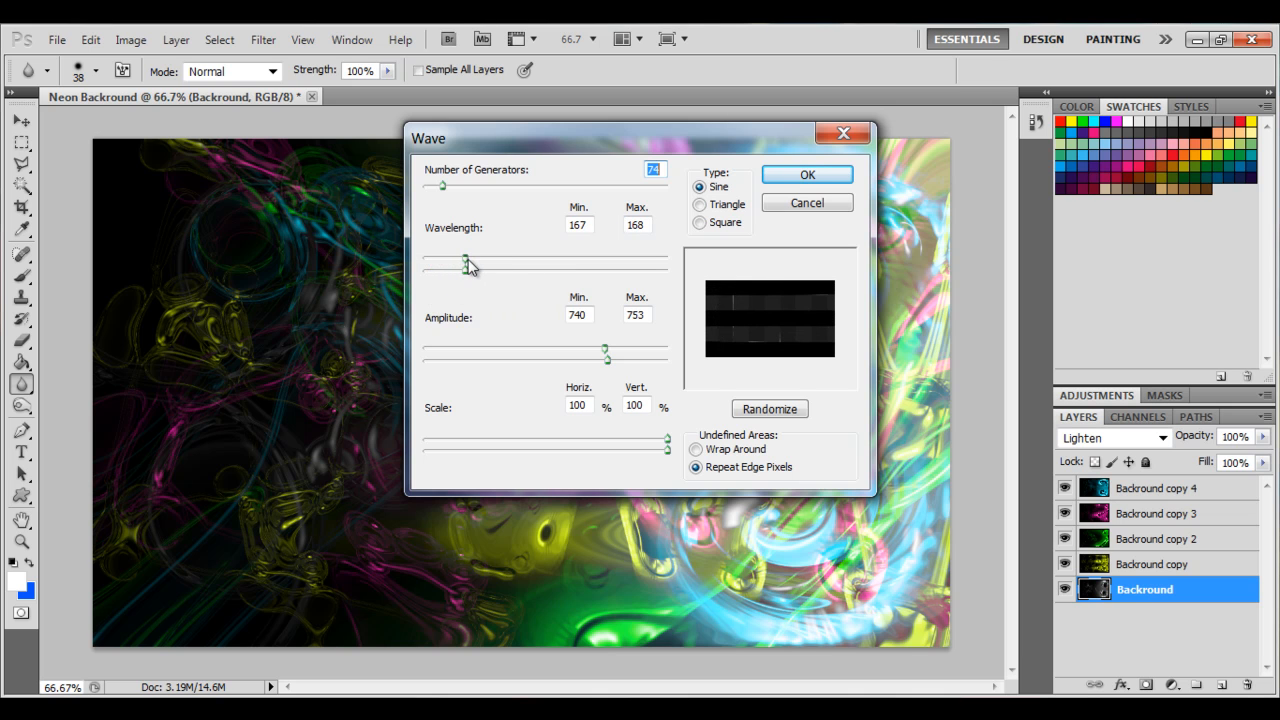
{"action": "left_click_drag", "start_coordinate": [443, 193], "coordinate": [433, 195]}
{"action": "mouse_move", "coordinate": [603, 348]}
{"action": "left_mouse_down"}
{"action": "mouse_move", "coordinate": [561, 351]}
{"action": "mouse_move", "coordinate": [592, 366]}
{"action": "left_mouse_up"}
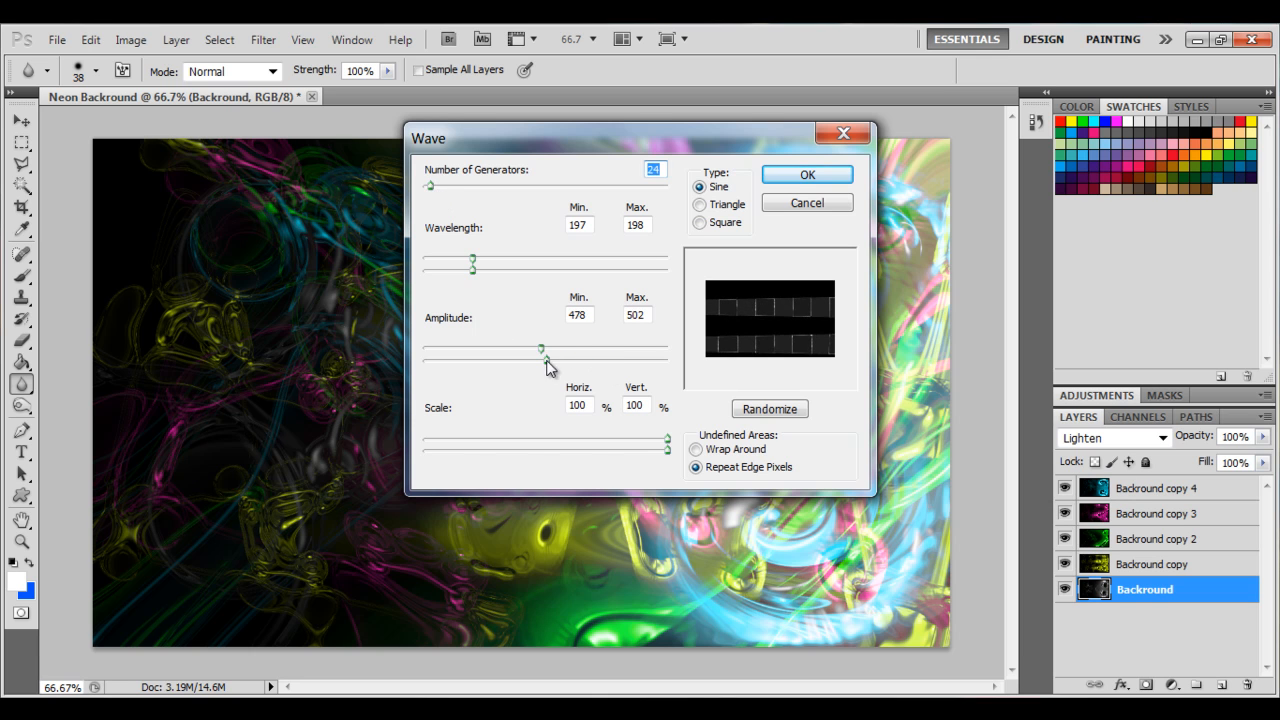
{"action": "left_click_drag", "start_coordinate": [648, 441], "coordinate": [704, 446]}
{"action": "left_click_drag", "start_coordinate": [585, 454], "coordinate": [716, 460]}
{"action": "left_click_drag", "start_coordinate": [475, 259], "coordinate": [448, 273]}
{"action": "left_click_drag", "start_coordinate": [526, 275], "coordinate": [496, 283]}
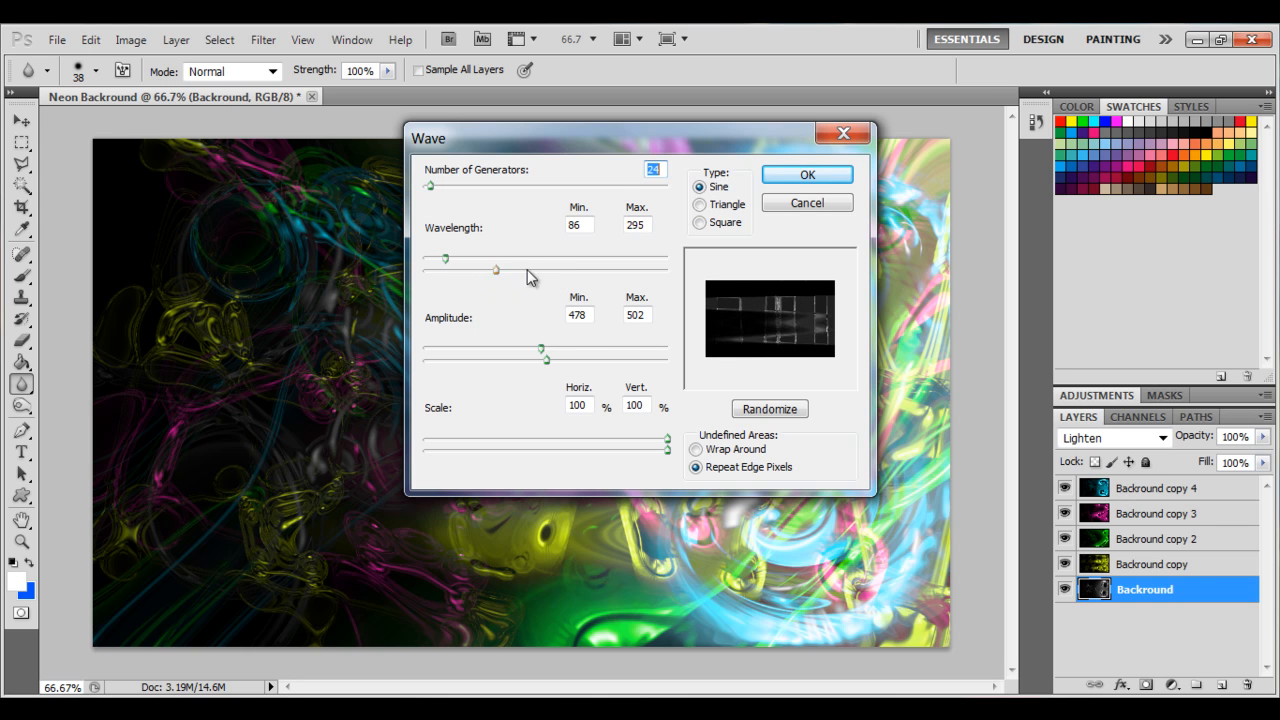
{"action": "left_click", "coordinate": [770, 174]}
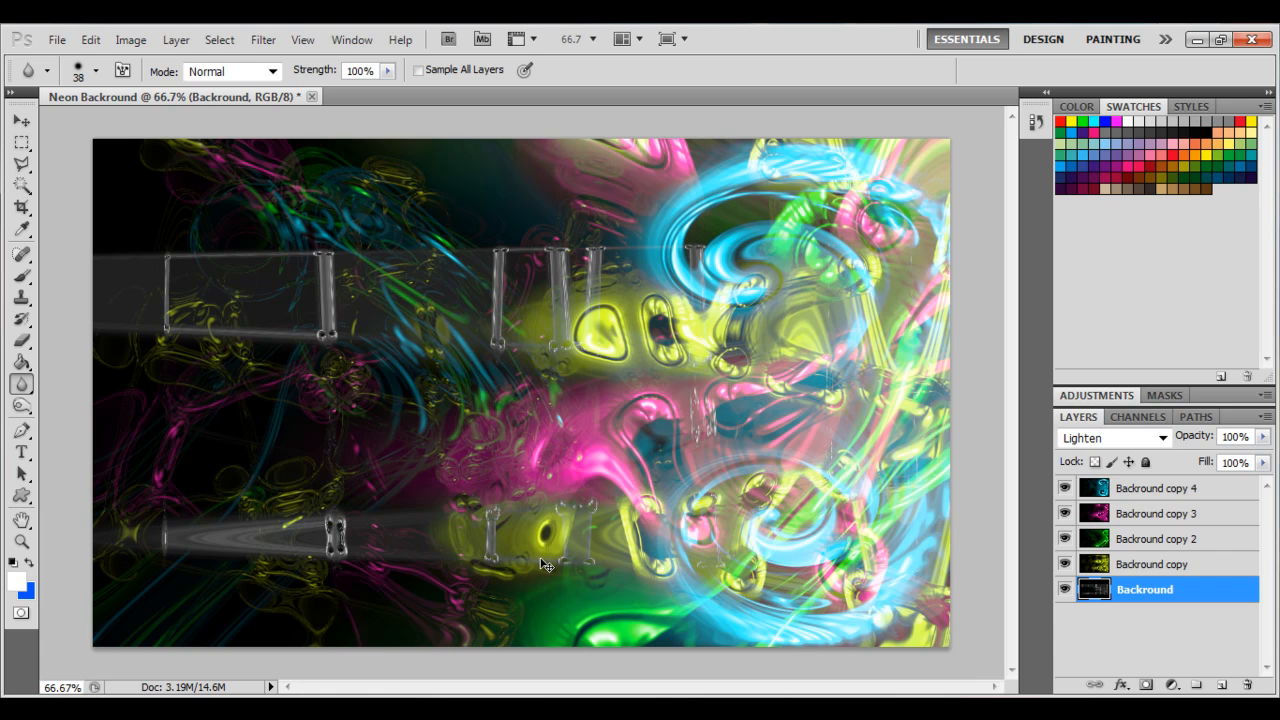
Colorize the Backround layer red with Hue/Saturation at full saturation.
{"action": "key", "text": "ctrl+u"}
{"action": "left_click_drag", "start_coordinate": [490, 345], "coordinate": [393, 341]}
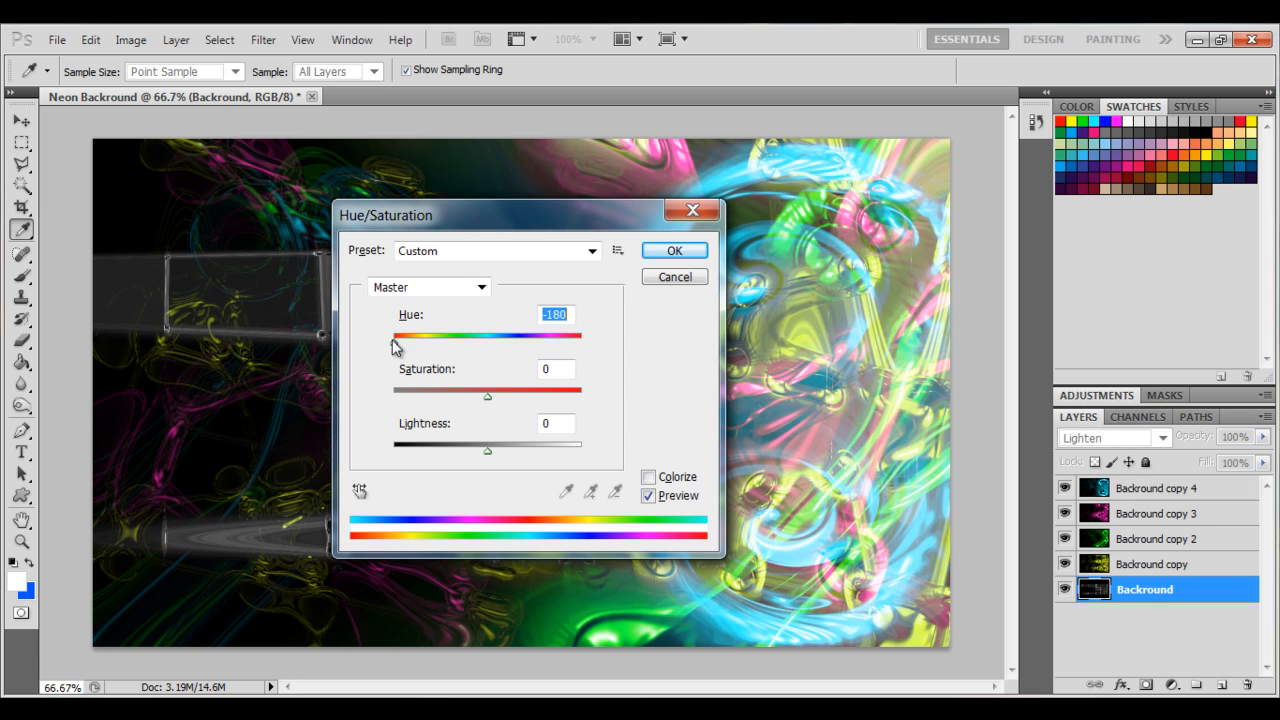
{"action": "left_click", "coordinate": [648, 477]}
{"action": "left_click_drag", "start_coordinate": [441, 396], "coordinate": [644, 408]}
{"action": "left_click", "coordinate": [675, 251]}
{"action": "key", "text": "r"}
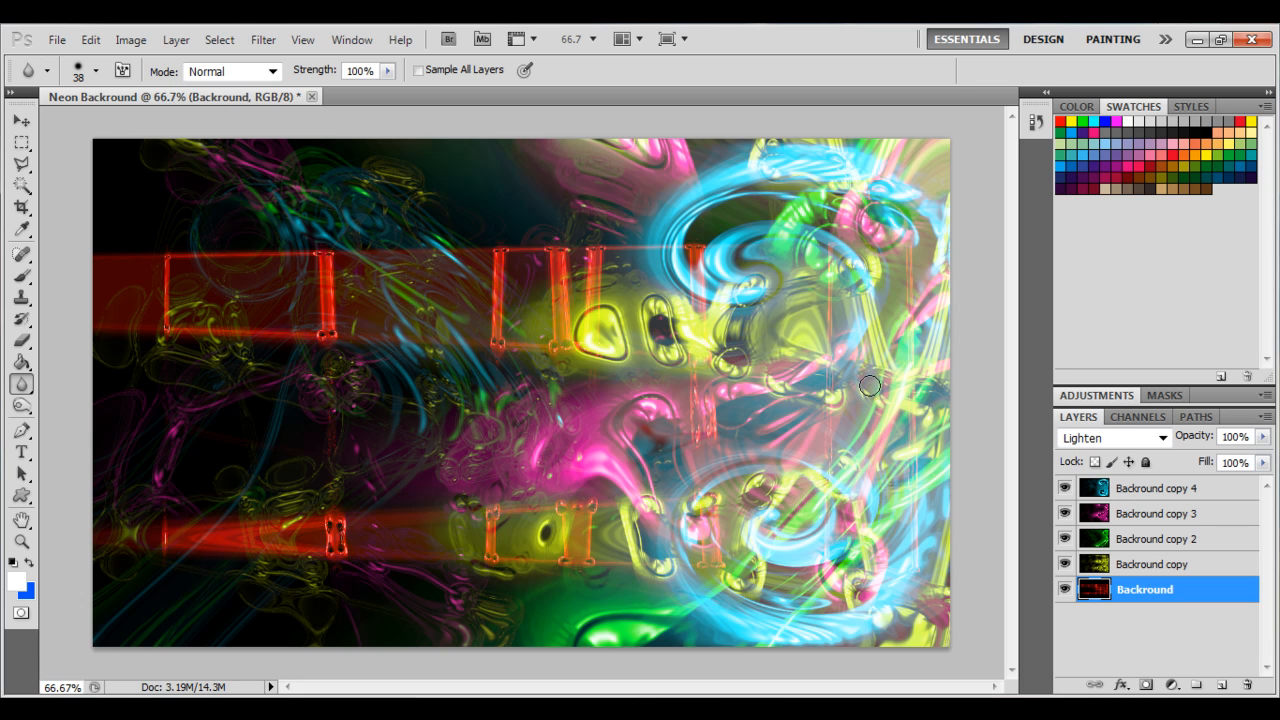
{"action": "left_click", "coordinate": [1195, 40]}
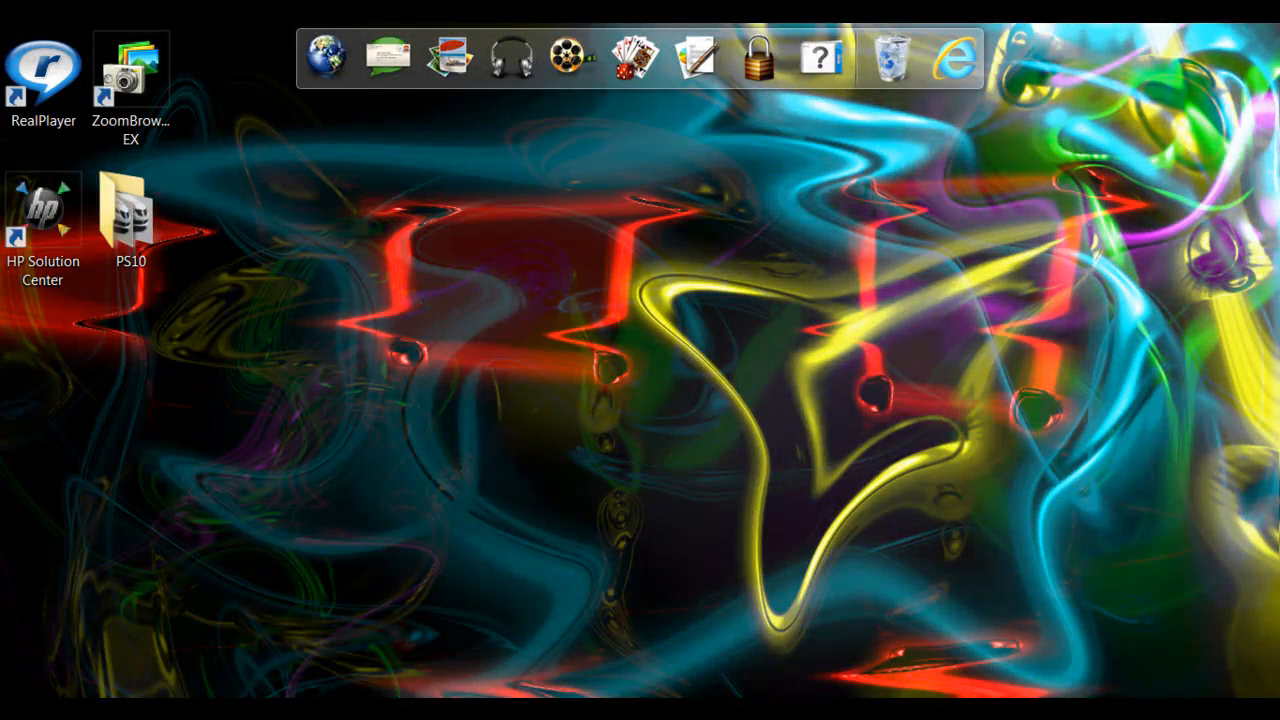
{"action": "left_click", "coordinate": [420, 708]}
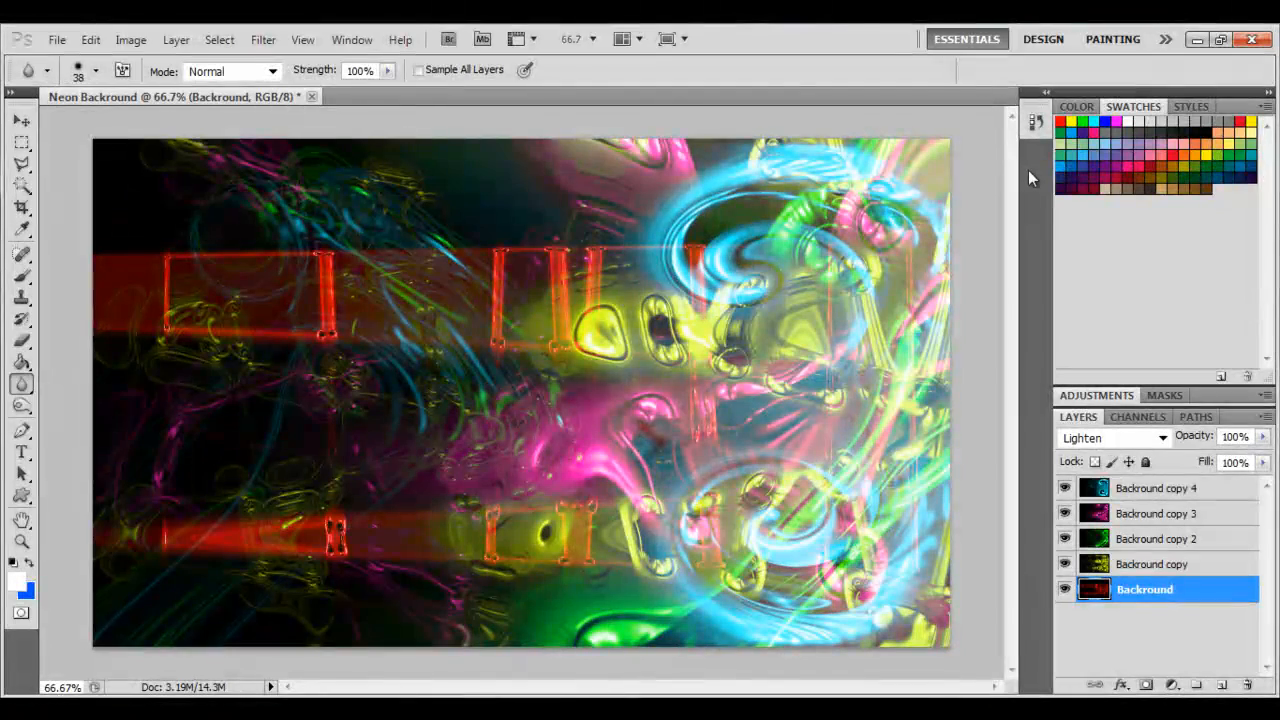
On Backround copy 4, open Liquify and push the swirls and strands with the Forward Warp tool.
{"action": "left_click", "coordinate": [1120, 490]}
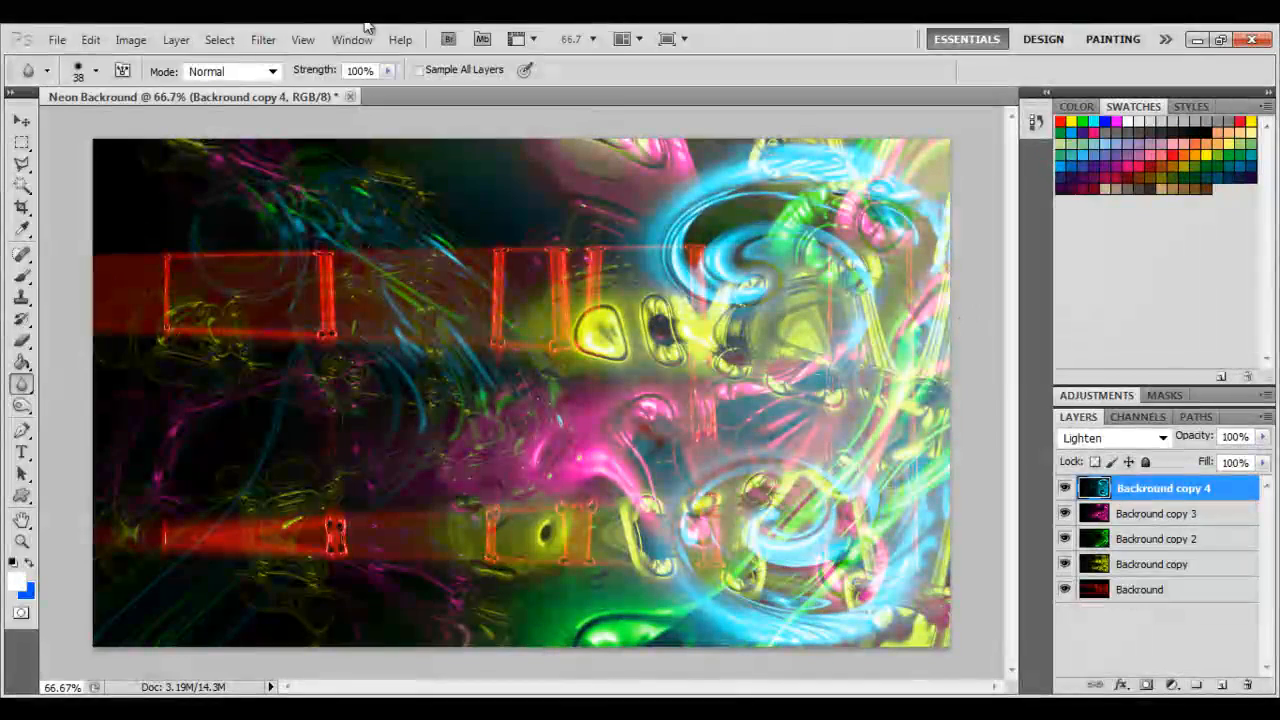
{"action": "left_click", "coordinate": [263, 40]}
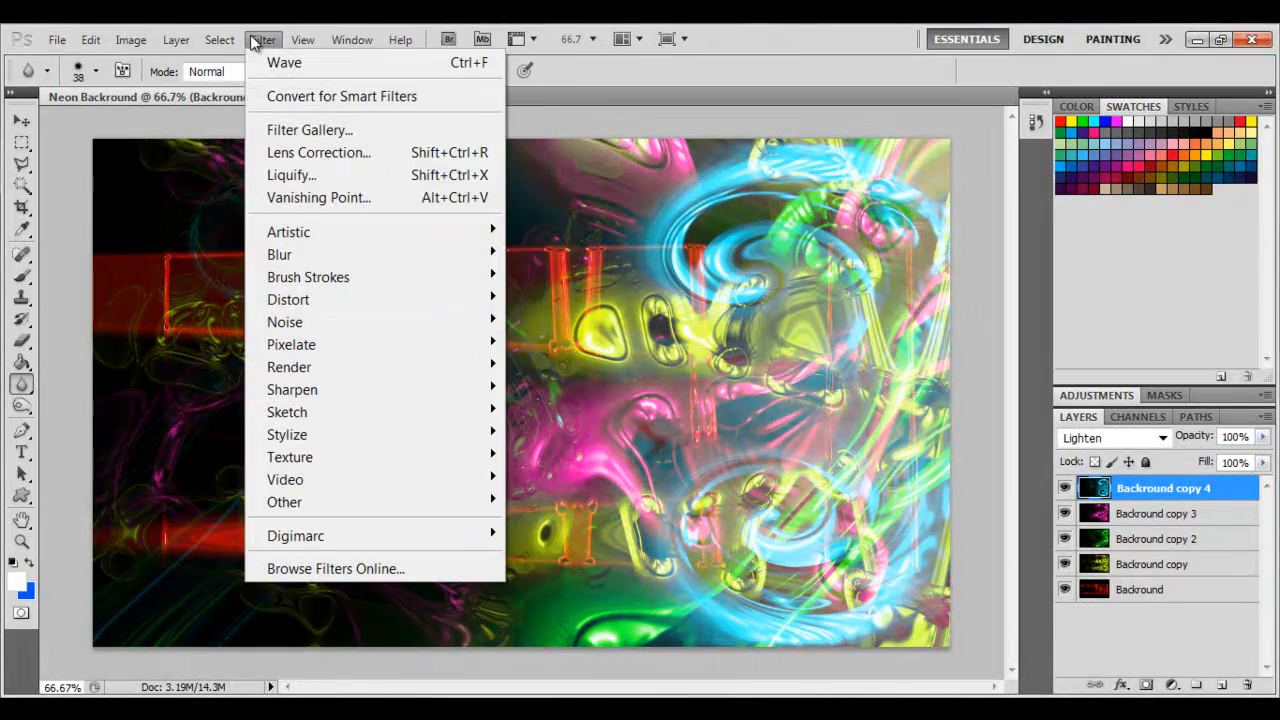
{"action": "left_click", "coordinate": [1010, 390]}
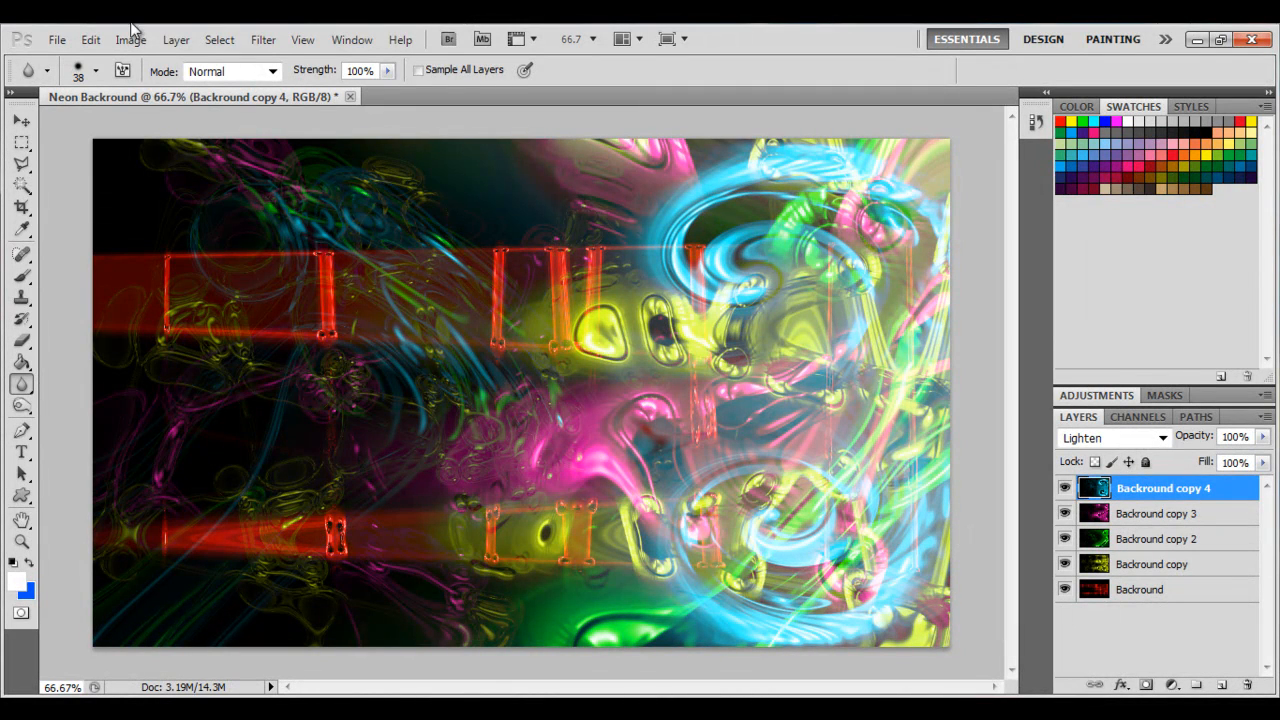
{"action": "left_click", "coordinate": [263, 40]}
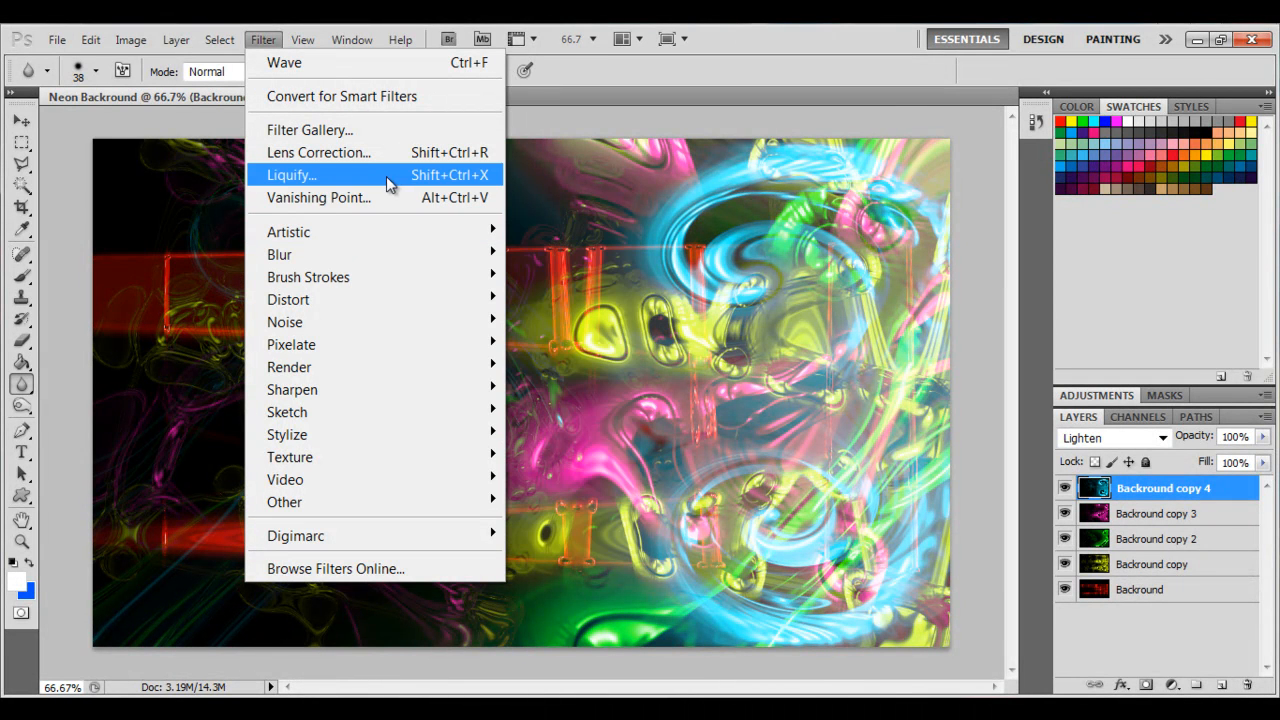
{"action": "mouse_move", "coordinate": [323, 284]}
{"action": "left_click", "coordinate": [340, 175]}
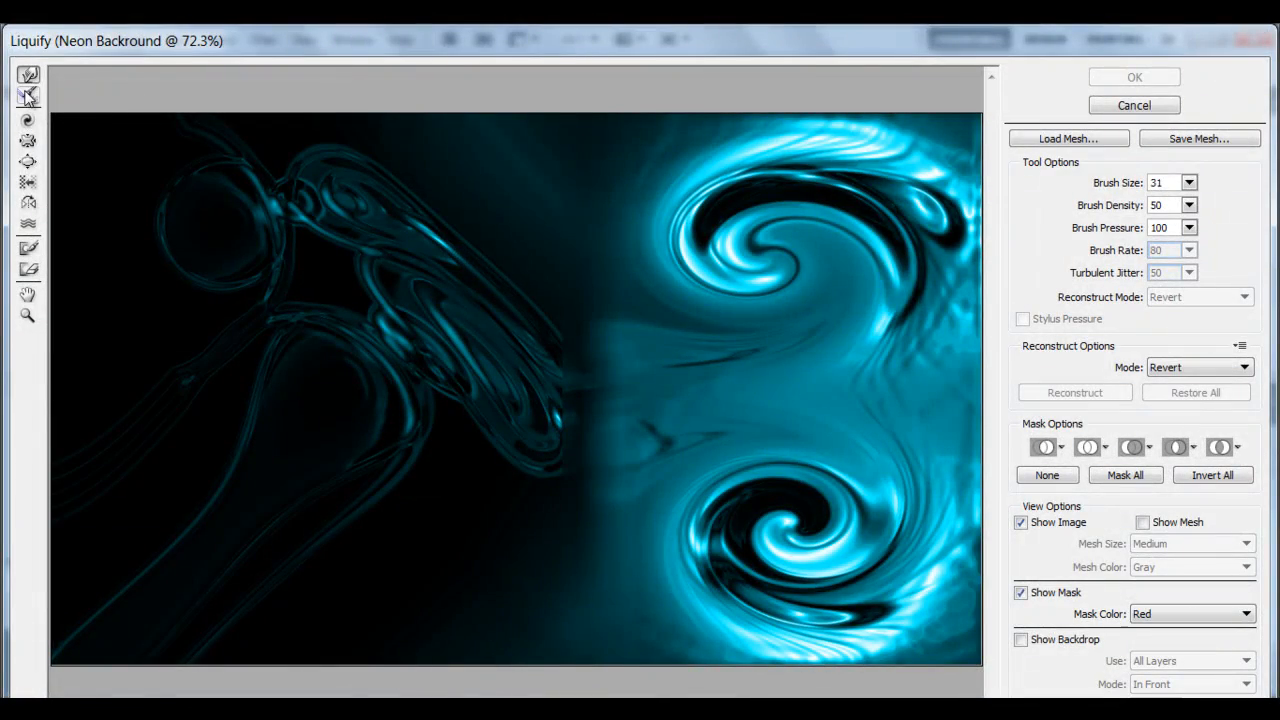
{"action": "mouse_move", "coordinate": [508, 362]}
{"action": "left_mouse_down"}
{"action": "mouse_move", "coordinate": [405, 443]}
{"action": "mouse_move", "coordinate": [429, 486]}
{"action": "left_mouse_up"}
{"action": "mouse_move", "coordinate": [414, 363]}
{"action": "left_mouse_down"}
{"action": "mouse_move", "coordinate": [260, 289]}
{"action": "mouse_move", "coordinate": [218, 177]}
{"action": "left_mouse_up"}
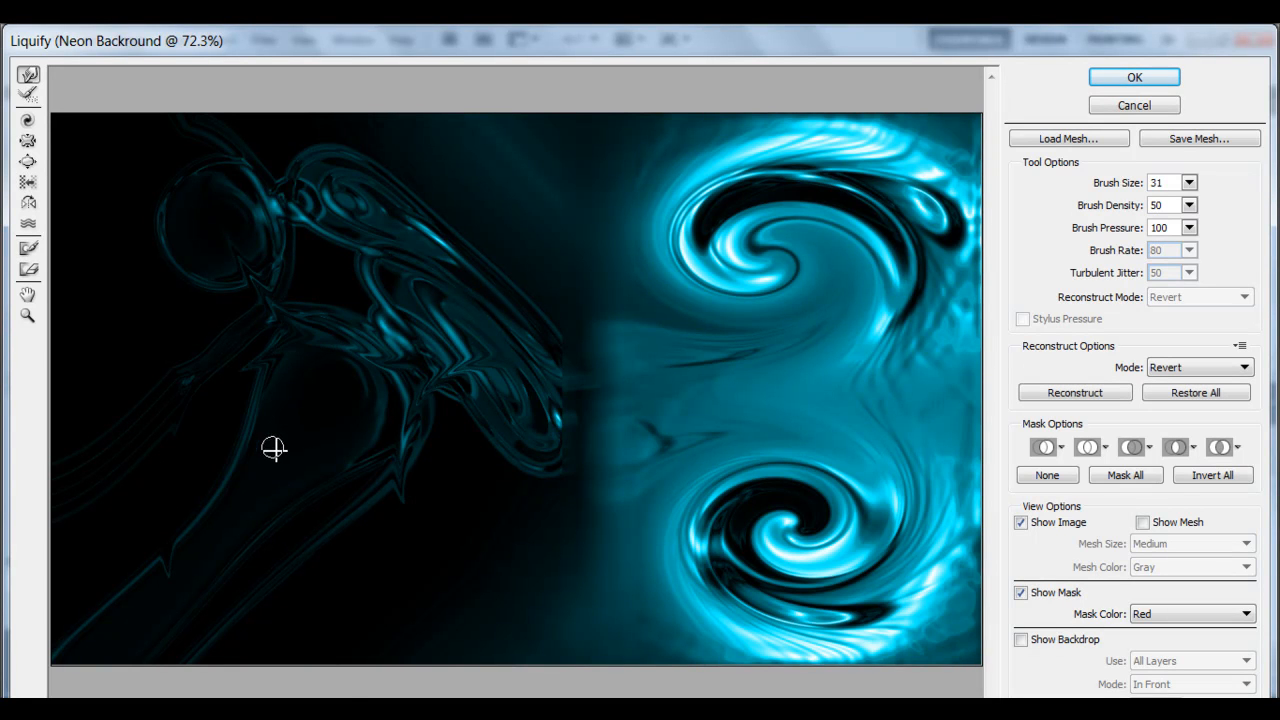
{"action": "left_click_drag", "start_coordinate": [740, 492], "coordinate": [665, 499]}
{"action": "left_click_drag", "start_coordinate": [719, 537], "coordinate": [655, 598]}
{"action": "left_click_drag", "start_coordinate": [698, 550], "coordinate": [752, 612]}
{"action": "mouse_move", "coordinate": [794, 564]}
{"action": "left_mouse_down"}
{"action": "mouse_move", "coordinate": [778, 491]}
{"action": "mouse_move", "coordinate": [838, 451]}
{"action": "left_mouse_up"}
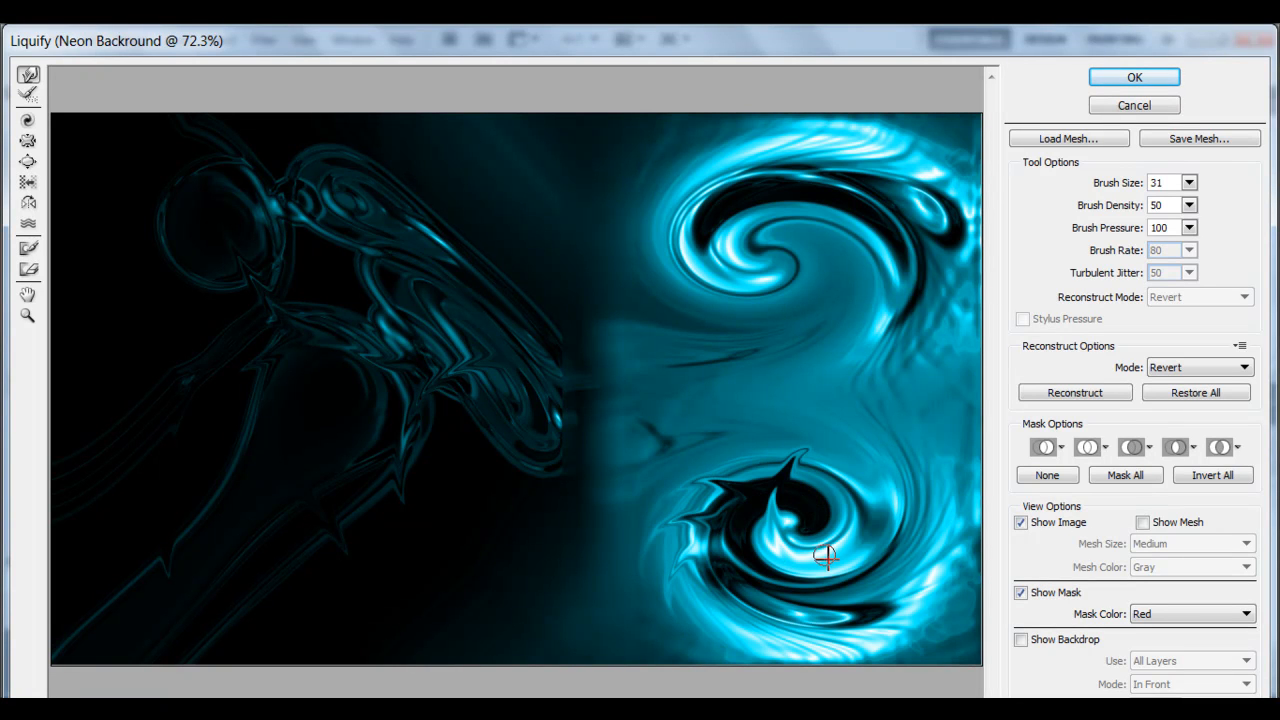
{"action": "left_click_drag", "start_coordinate": [824, 556], "coordinate": [874, 437]}
{"action": "left_click_drag", "start_coordinate": [875, 541], "coordinate": [884, 463]}
{"action": "mouse_move", "coordinate": [771, 546]}
{"action": "left_mouse_down"}
{"action": "mouse_move", "coordinate": [710, 497]}
{"action": "mouse_move", "coordinate": [785, 460]}
{"action": "mouse_move", "coordinate": [821, 532]}
{"action": "mouse_move", "coordinate": [786, 559]}
{"action": "mouse_move", "coordinate": [748, 495]}
{"action": "left_mouse_up"}
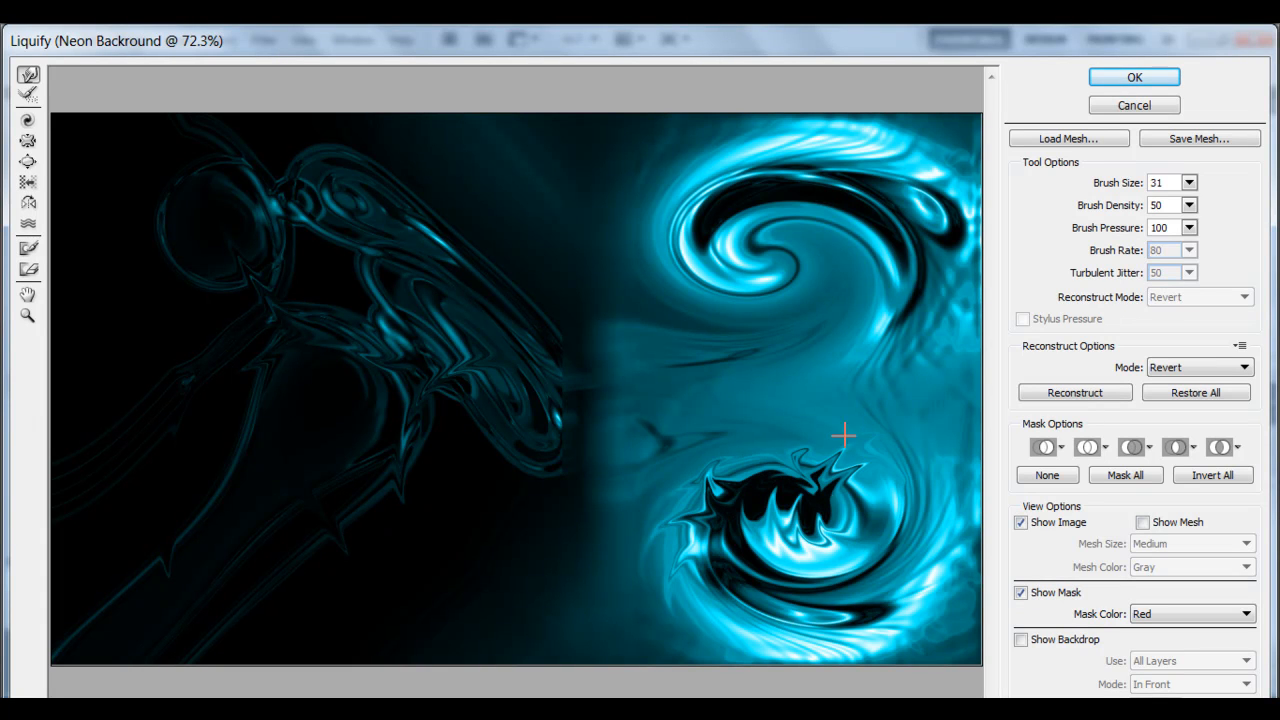
{"action": "left_click_drag", "start_coordinate": [700, 225], "coordinate": [782, 398]}
{"action": "left_click_drag", "start_coordinate": [746, 226], "coordinate": [781, 360]}
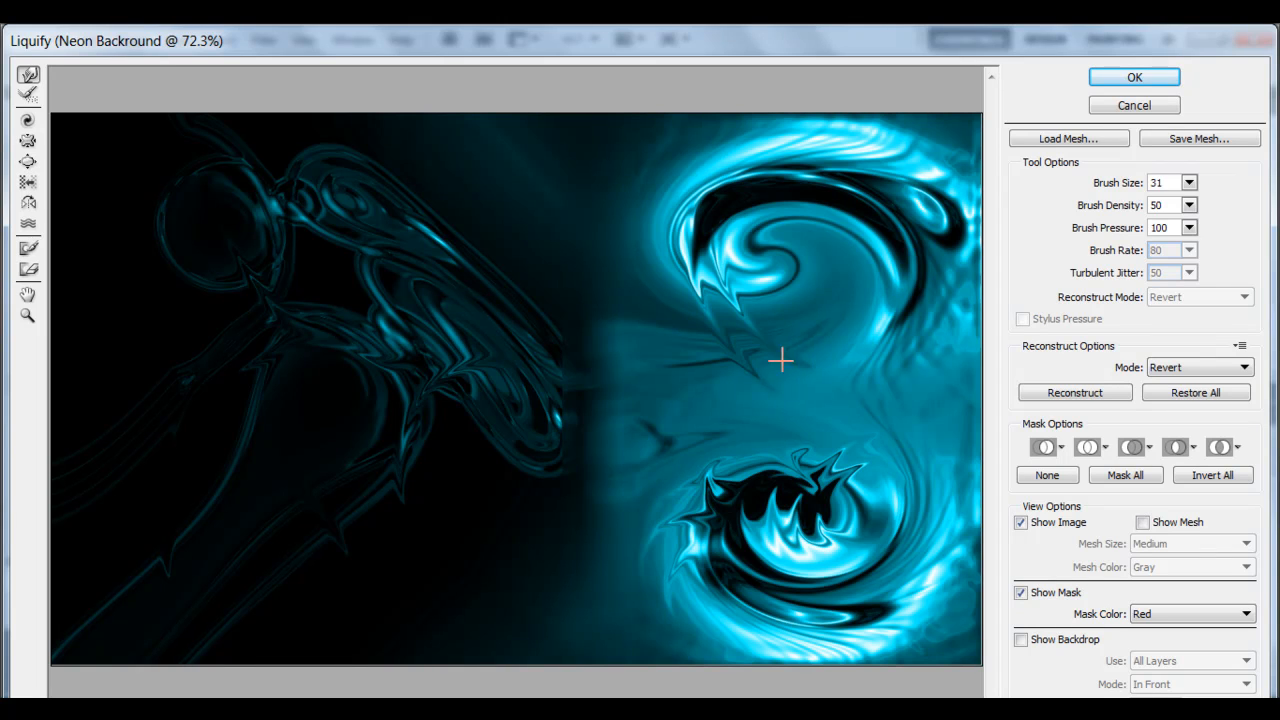
Set the Liquify brush size to 196 and warp the upper and lower swirls further.
{"action": "left_click", "coordinate": [1189, 183]}
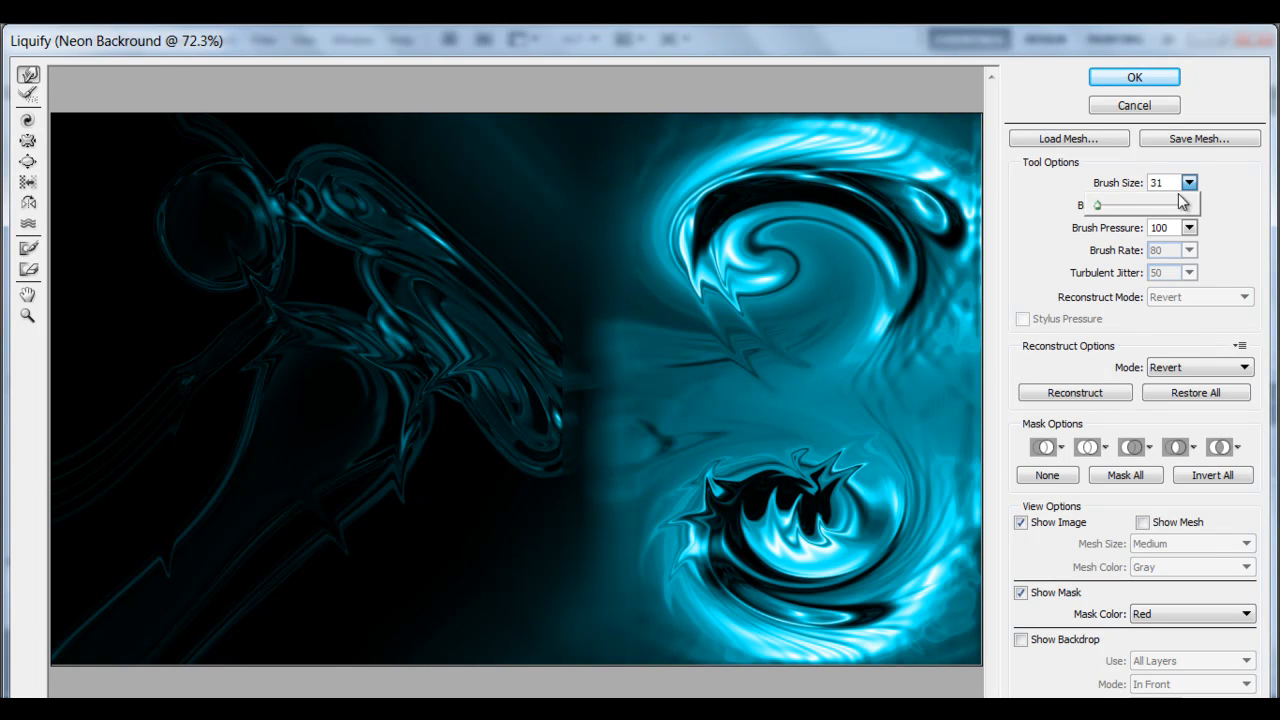
{"action": "mouse_move", "coordinate": [1095, 207]}
{"action": "left_mouse_down"}
{"action": "mouse_move", "coordinate": [1134, 207]}
{"action": "mouse_move", "coordinate": [1108, 212]}
{"action": "left_mouse_up"}
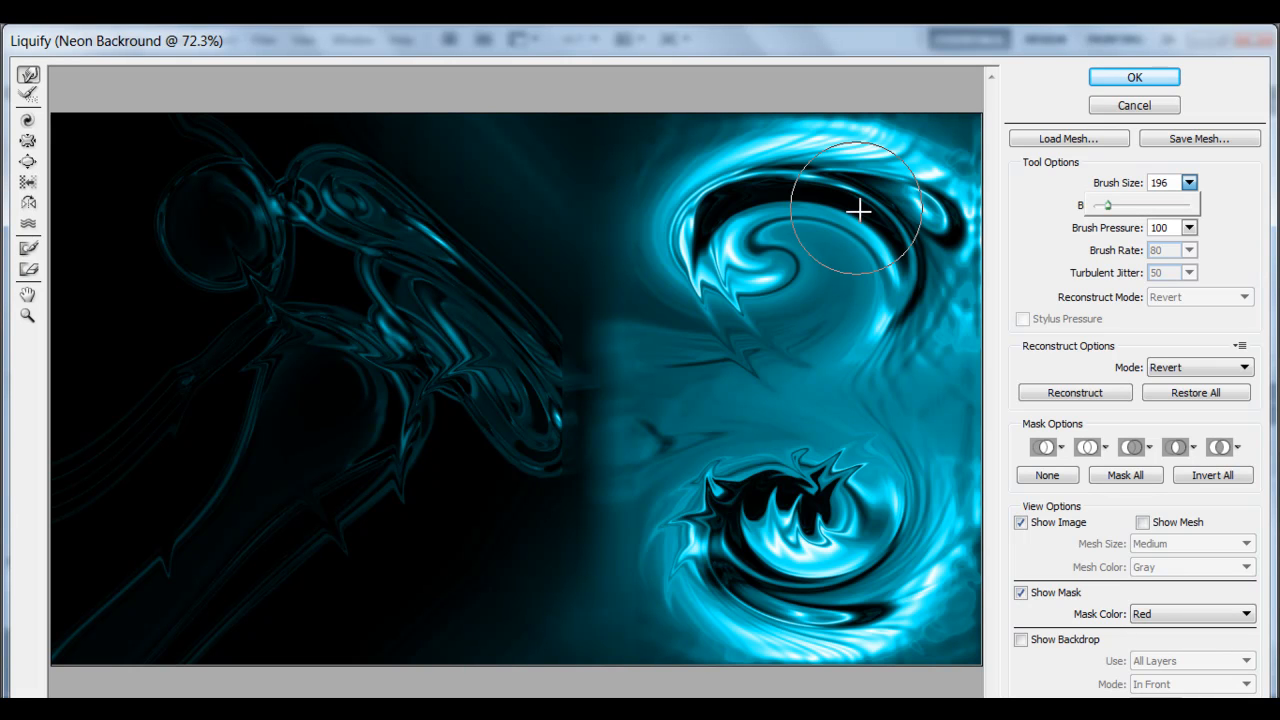
{"action": "left_click_drag", "start_coordinate": [735, 266], "coordinate": [748, 343]}
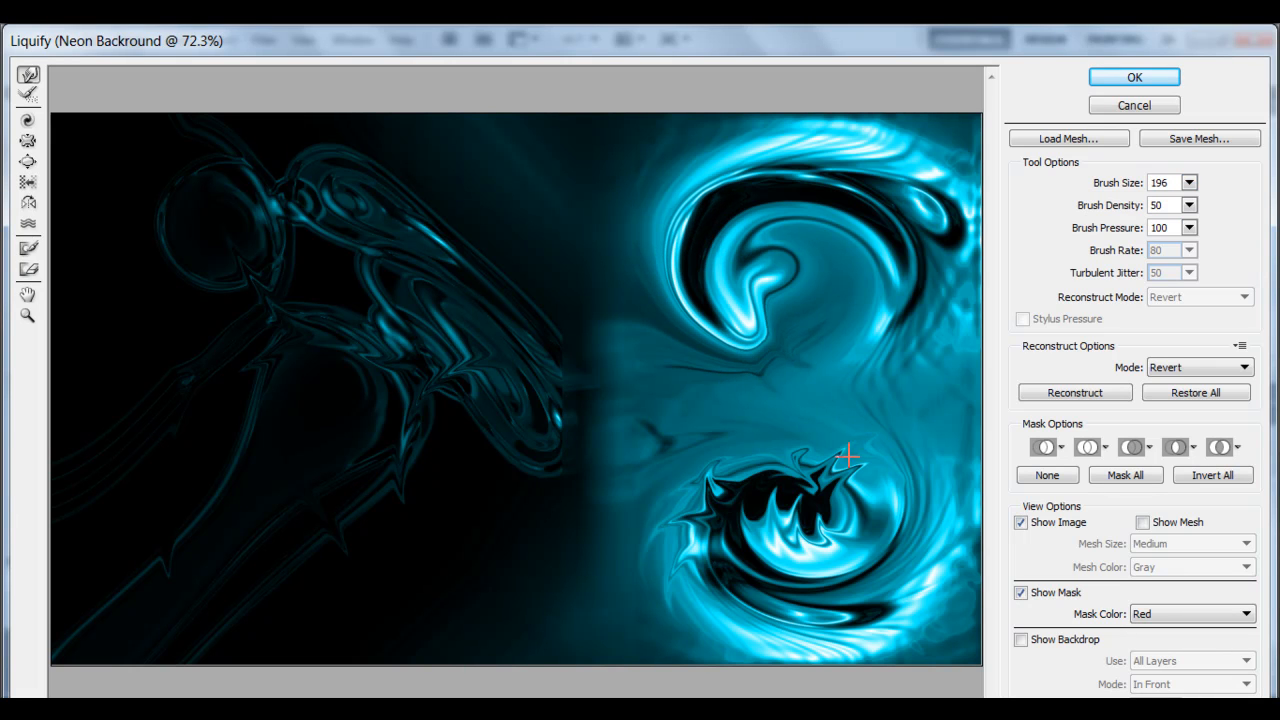
{"action": "left_click_drag", "start_coordinate": [766, 580], "coordinate": [762, 461]}
{"action": "mouse_move", "coordinate": [803, 591]}
{"action": "left_mouse_down"}
{"action": "mouse_move", "coordinate": [756, 563]}
{"action": "mouse_move", "coordinate": [725, 489]}
{"action": "mouse_move", "coordinate": [751, 451]}
{"action": "mouse_move", "coordinate": [804, 433]}
{"action": "mouse_move", "coordinate": [866, 458]}
{"action": "left_mouse_up"}
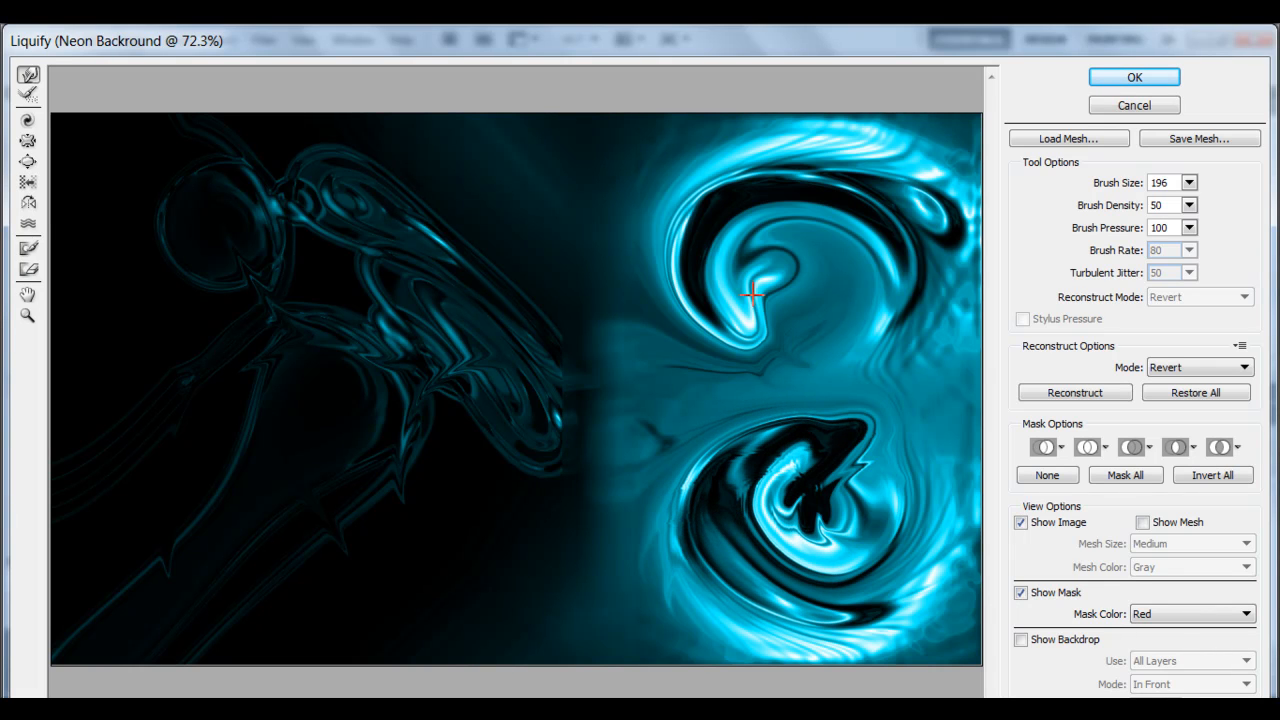
Brush the lower swirl with the Reconstruct tool, then undo the last two Liquify strokes.
{"action": "left_click", "coordinate": [29, 96]}
{"action": "left_click_drag", "start_coordinate": [738, 453], "coordinate": [666, 451]}
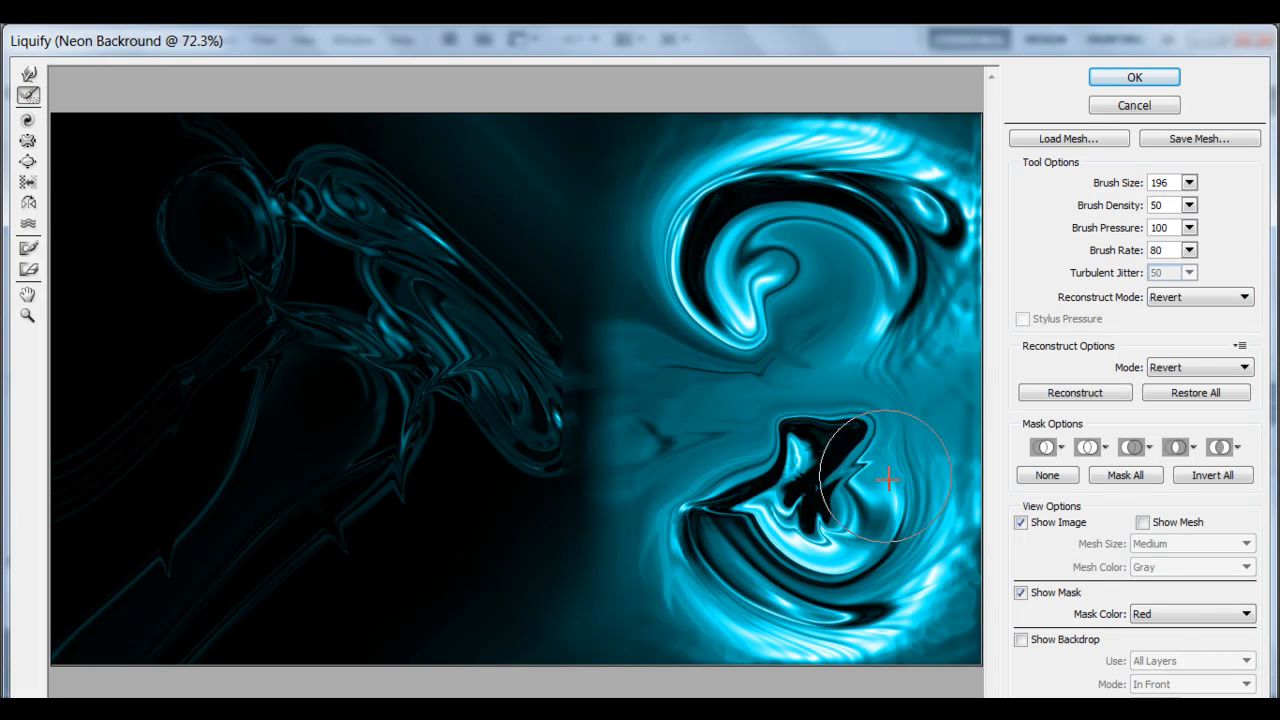
{"action": "key", "text": "ctrl+alt+z"}
{"action": "key", "text": "ctrl+alt+z"}
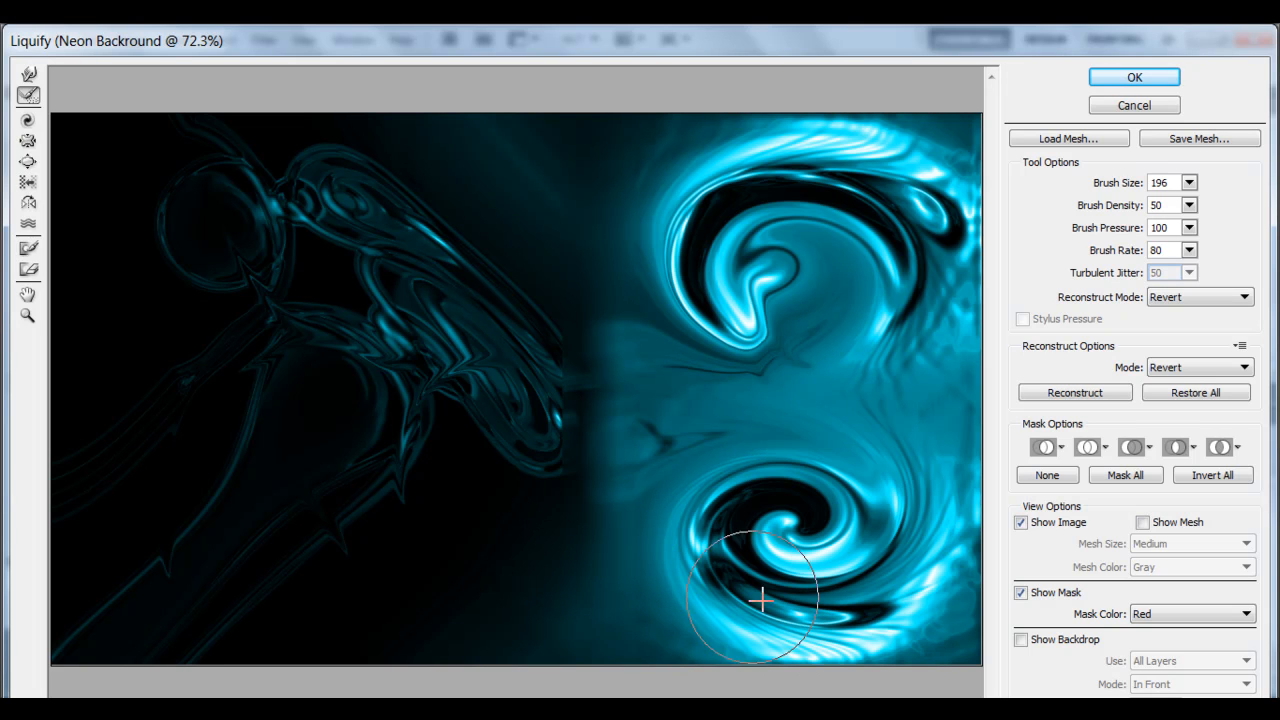
Rewarp the lower swirl and the left-side strands with Forward Warp, then apply the Liquify.
{"action": "left_click", "coordinate": [29, 75]}
{"action": "mouse_move", "coordinate": [736, 551]}
{"action": "left_mouse_down"}
{"action": "mouse_move", "coordinate": [746, 503]}
{"action": "mouse_move", "coordinate": [851, 443]}
{"action": "mouse_move", "coordinate": [900, 500]}
{"action": "mouse_move", "coordinate": [880, 538]}
{"action": "left_mouse_up"}
{"action": "mouse_move", "coordinate": [808, 506]}
{"action": "left_mouse_down"}
{"action": "mouse_move", "coordinate": [863, 479]}
{"action": "mouse_move", "coordinate": [863, 531]}
{"action": "left_mouse_up"}
{"action": "mouse_move", "coordinate": [499, 360]}
{"action": "left_mouse_down"}
{"action": "mouse_move", "coordinate": [513, 412]}
{"action": "mouse_move", "coordinate": [614, 521]}
{"action": "mouse_move", "coordinate": [637, 495]}
{"action": "mouse_move", "coordinate": [480, 281]}
{"action": "mouse_move", "coordinate": [514, 195]}
{"action": "mouse_move", "coordinate": [561, 178]}
{"action": "left_mouse_up"}
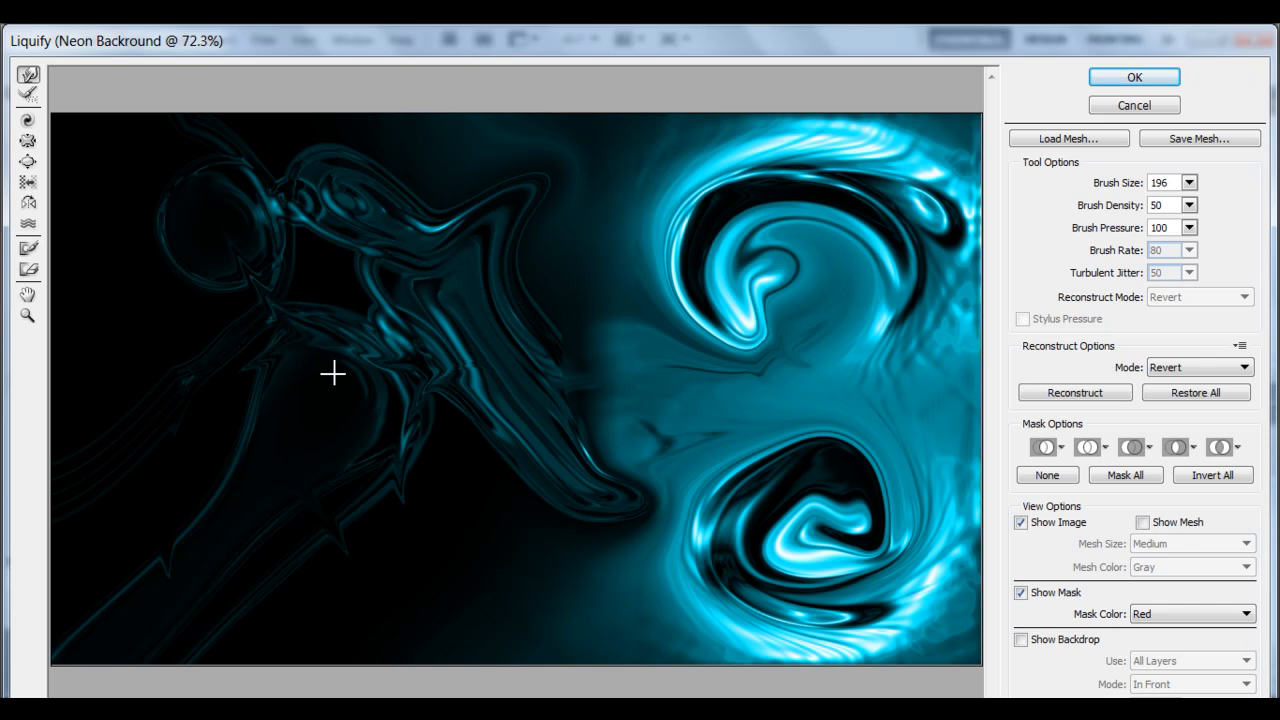
{"action": "mouse_move", "coordinate": [374, 331]}
{"action": "left_mouse_down"}
{"action": "mouse_move", "coordinate": [233, 349]}
{"action": "mouse_move", "coordinate": [211, 451]}
{"action": "mouse_move", "coordinate": [230, 479]}
{"action": "mouse_move", "coordinate": [376, 391]}
{"action": "mouse_move", "coordinate": [271, 494]}
{"action": "left_mouse_up"}
{"action": "mouse_move", "coordinate": [219, 181]}
{"action": "left_mouse_down"}
{"action": "mouse_move", "coordinate": [156, 262]}
{"action": "mouse_move", "coordinate": [137, 386]}
{"action": "left_mouse_up"}
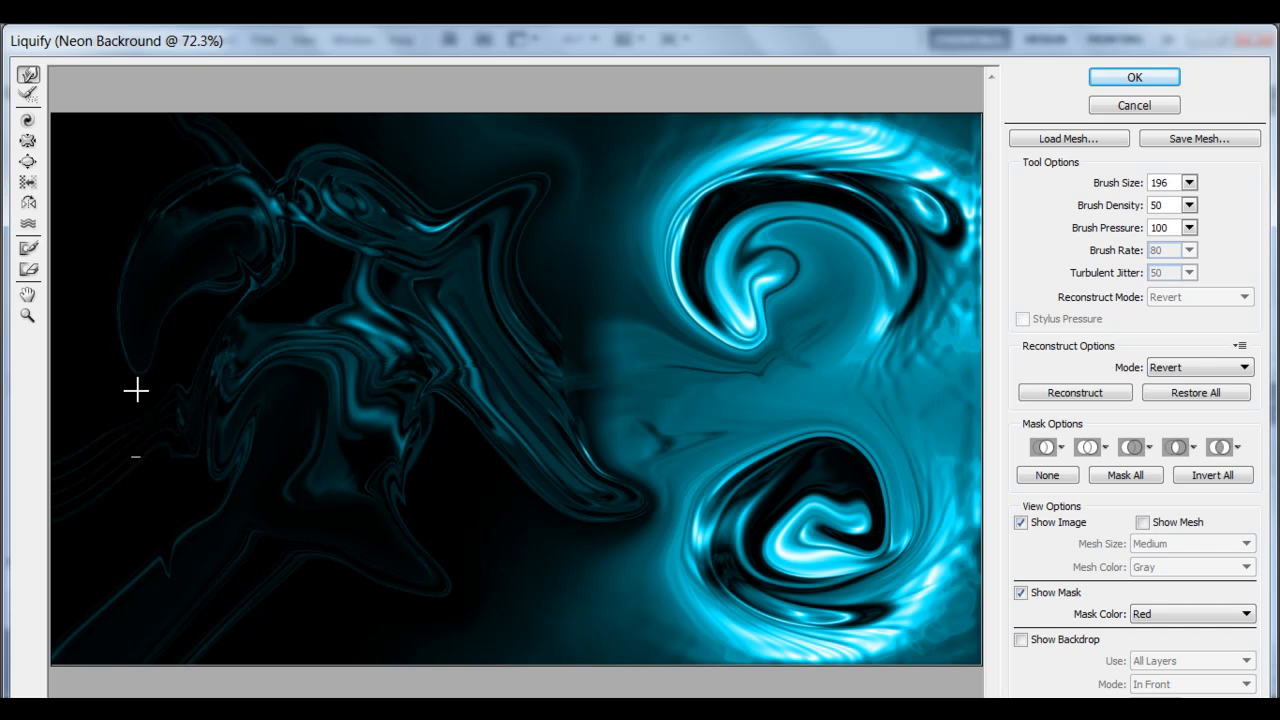
{"action": "left_click_drag", "start_coordinate": [243, 269], "coordinate": [144, 490]}
{"action": "left_click", "coordinate": [1142, 77]}
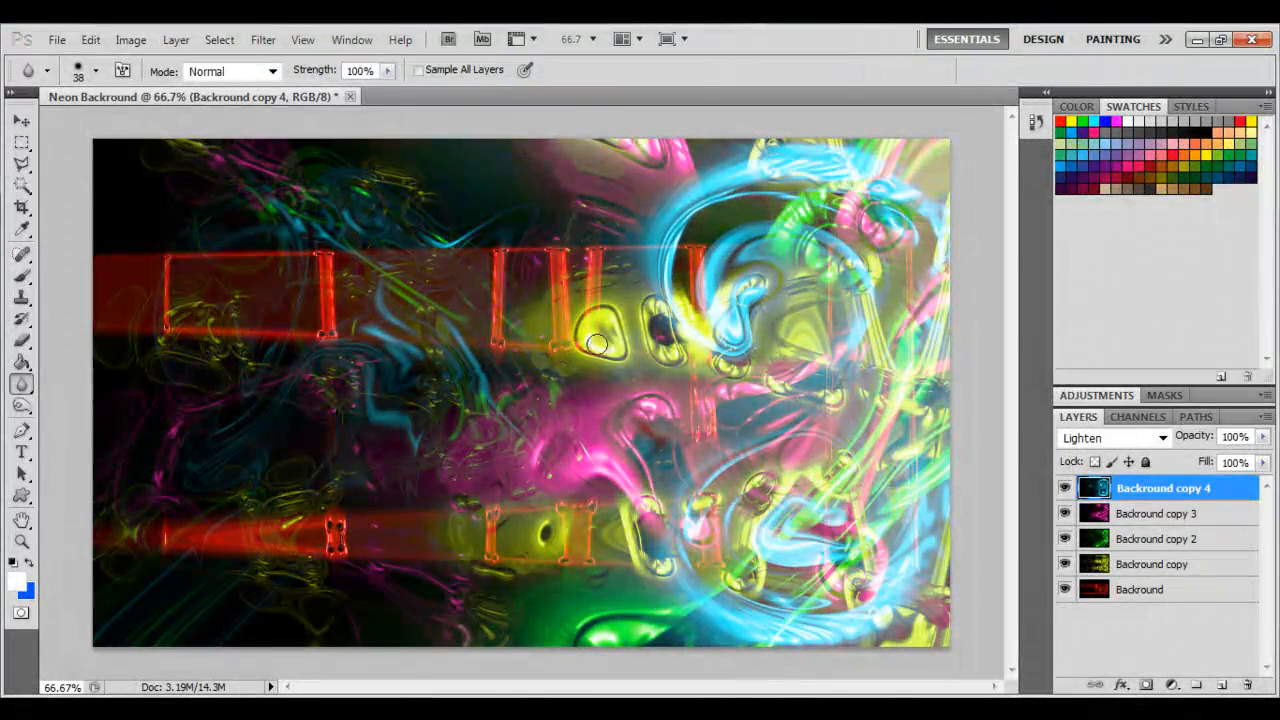
Try warping the shapes on Backround copy 3 with Liquify's Forward Warp, then undo the applied Liquify.
{"action": "left_click", "coordinate": [1121, 517]}
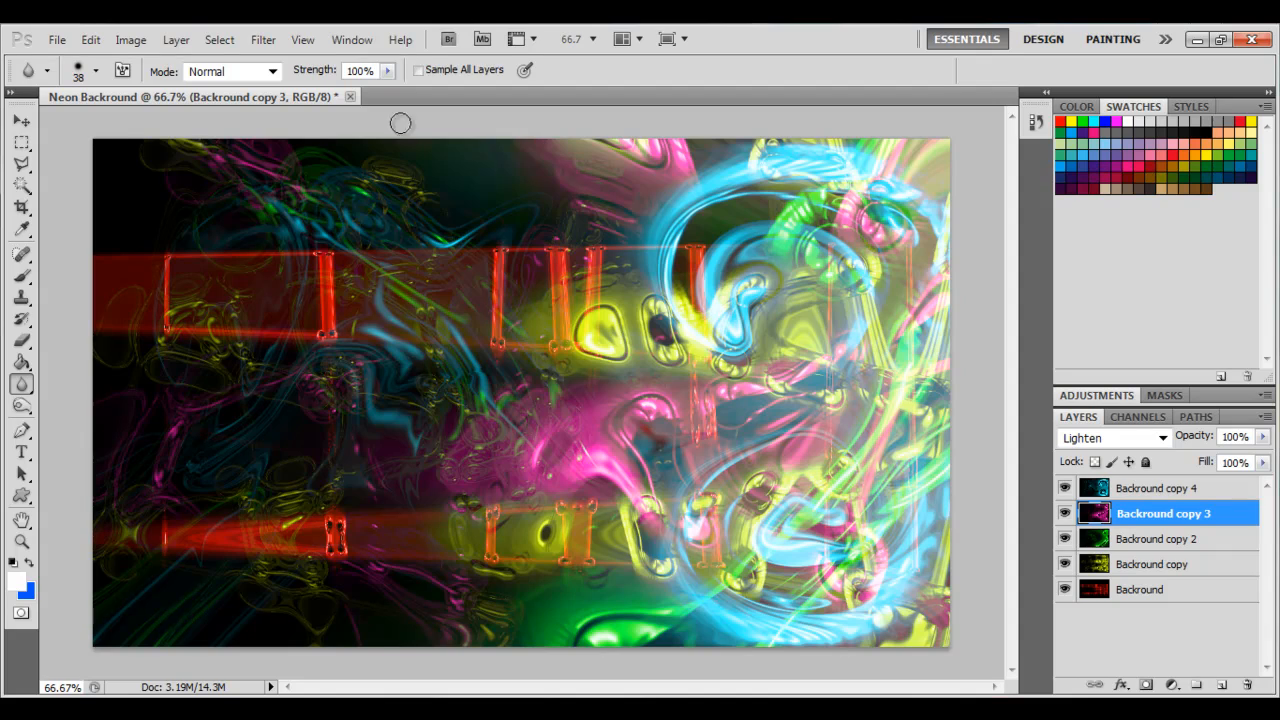
{"action": "left_click", "coordinate": [265, 40]}
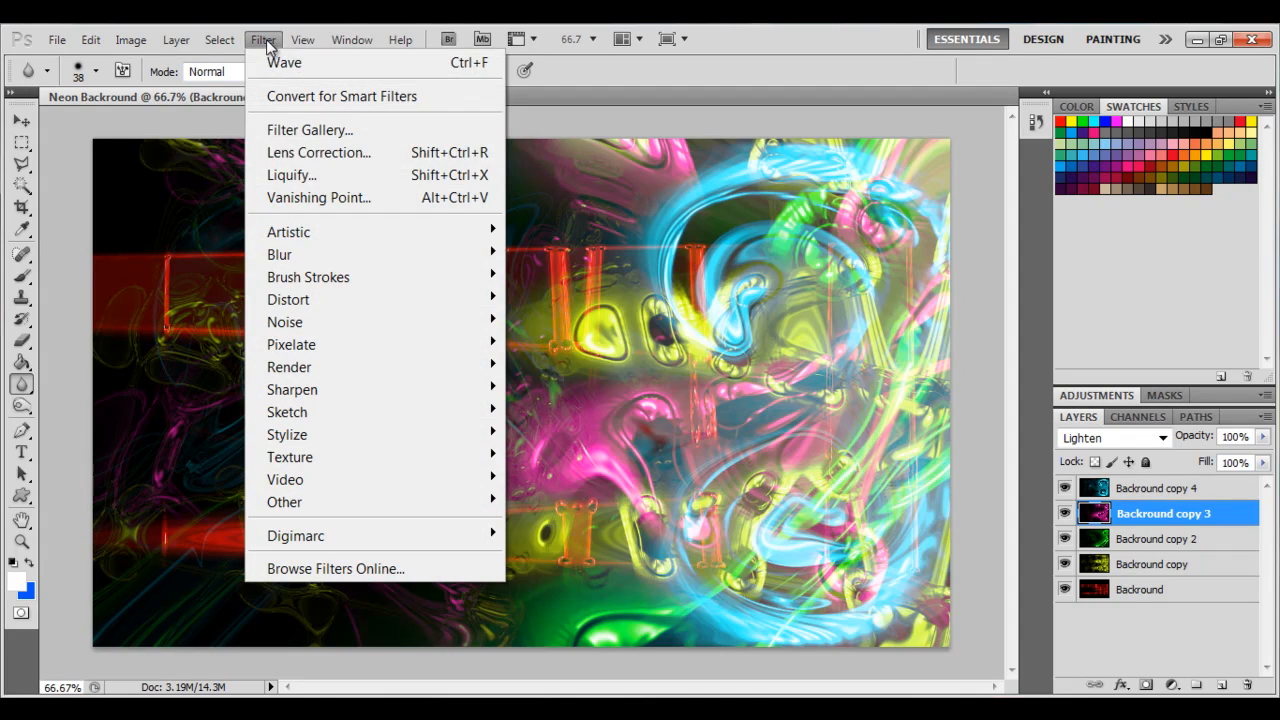
{"action": "left_click", "coordinate": [292, 175]}
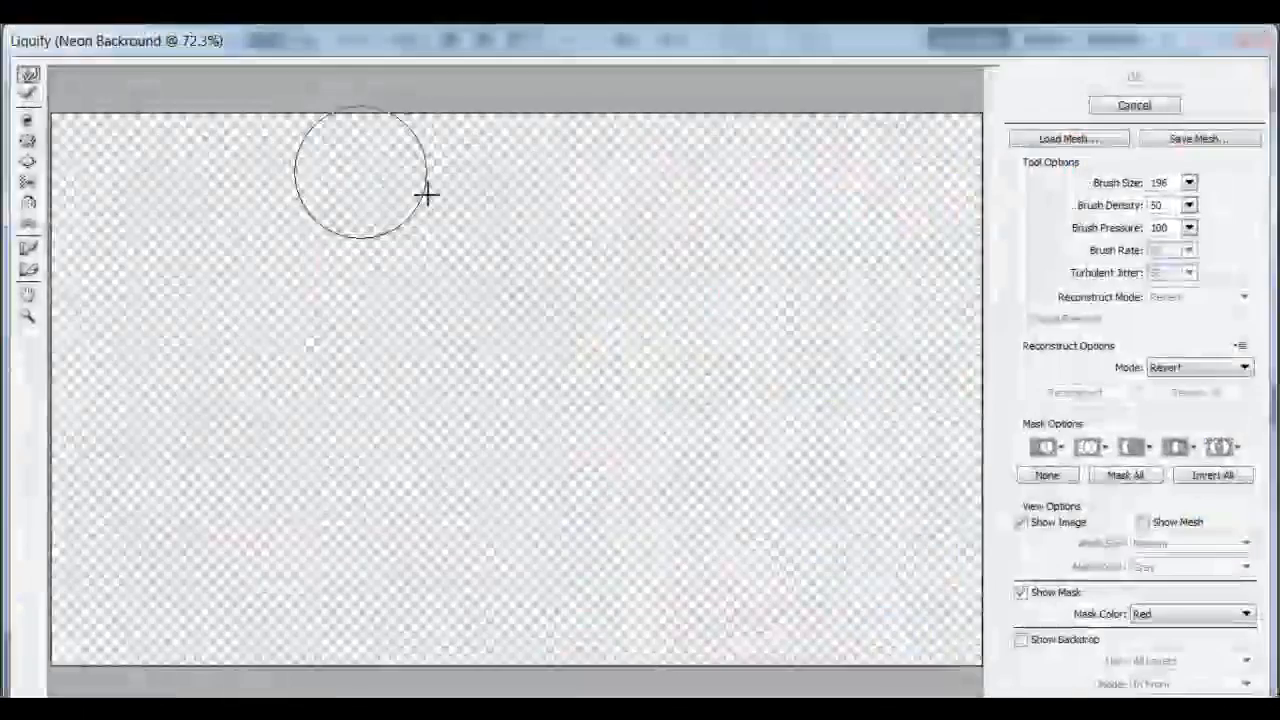
{"action": "mouse_move", "coordinate": [632, 459]}
{"action": "left_mouse_down"}
{"action": "mouse_move", "coordinate": [643, 508]}
{"action": "mouse_move", "coordinate": [580, 528]}
{"action": "left_mouse_up"}
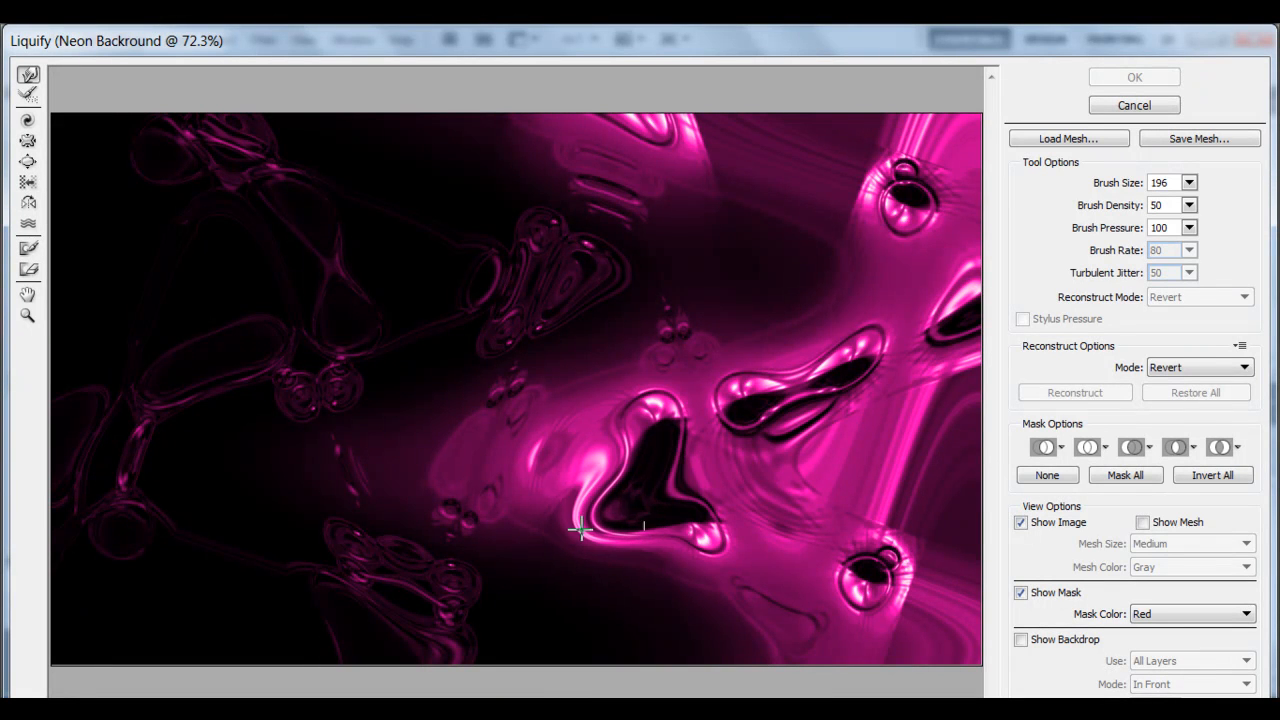
{"action": "mouse_move", "coordinate": [741, 459]}
{"action": "left_mouse_down"}
{"action": "mouse_move", "coordinate": [807, 392]}
{"action": "mouse_move", "coordinate": [763, 315]}
{"action": "mouse_move", "coordinate": [799, 336]}
{"action": "mouse_move", "coordinate": [799, 372]}
{"action": "mouse_move", "coordinate": [784, 358]}
{"action": "mouse_move", "coordinate": [817, 458]}
{"action": "left_mouse_up"}
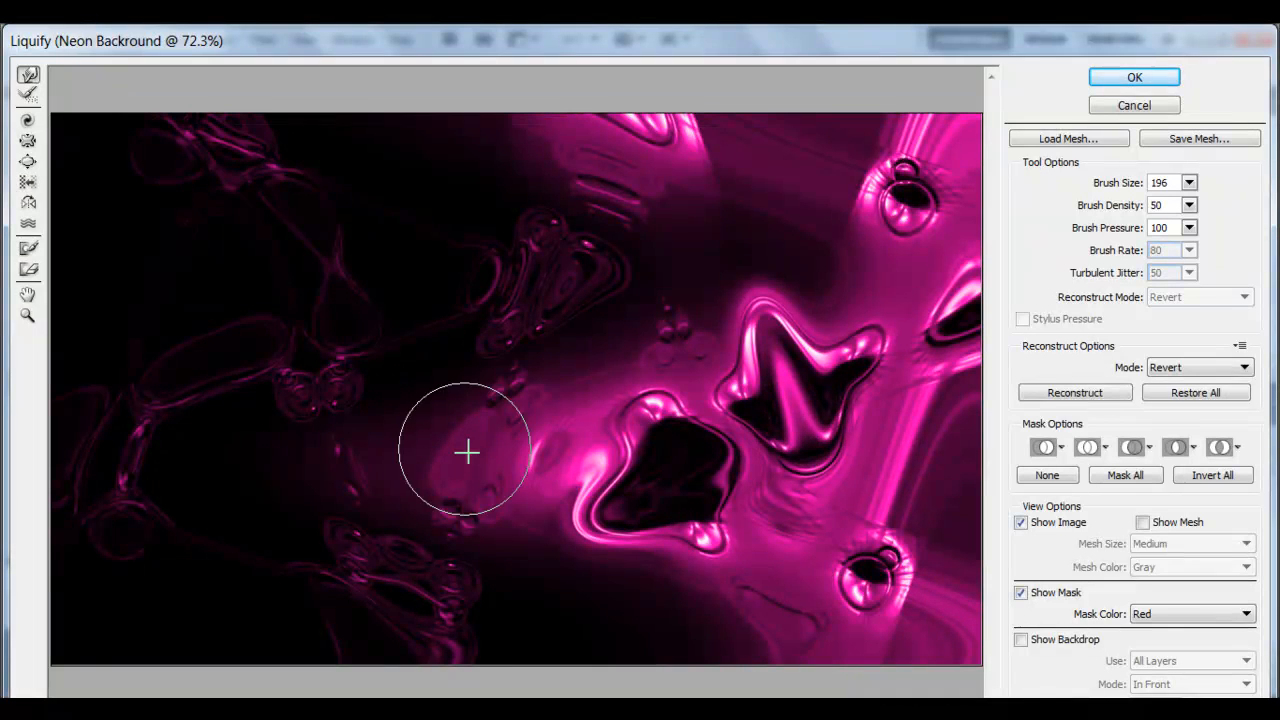
{"action": "mouse_move", "coordinate": [341, 346]}
{"action": "left_mouse_down"}
{"action": "mouse_move", "coordinate": [170, 214]}
{"action": "mouse_move", "coordinate": [211, 389]}
{"action": "mouse_move", "coordinate": [280, 500]}
{"action": "left_mouse_up"}
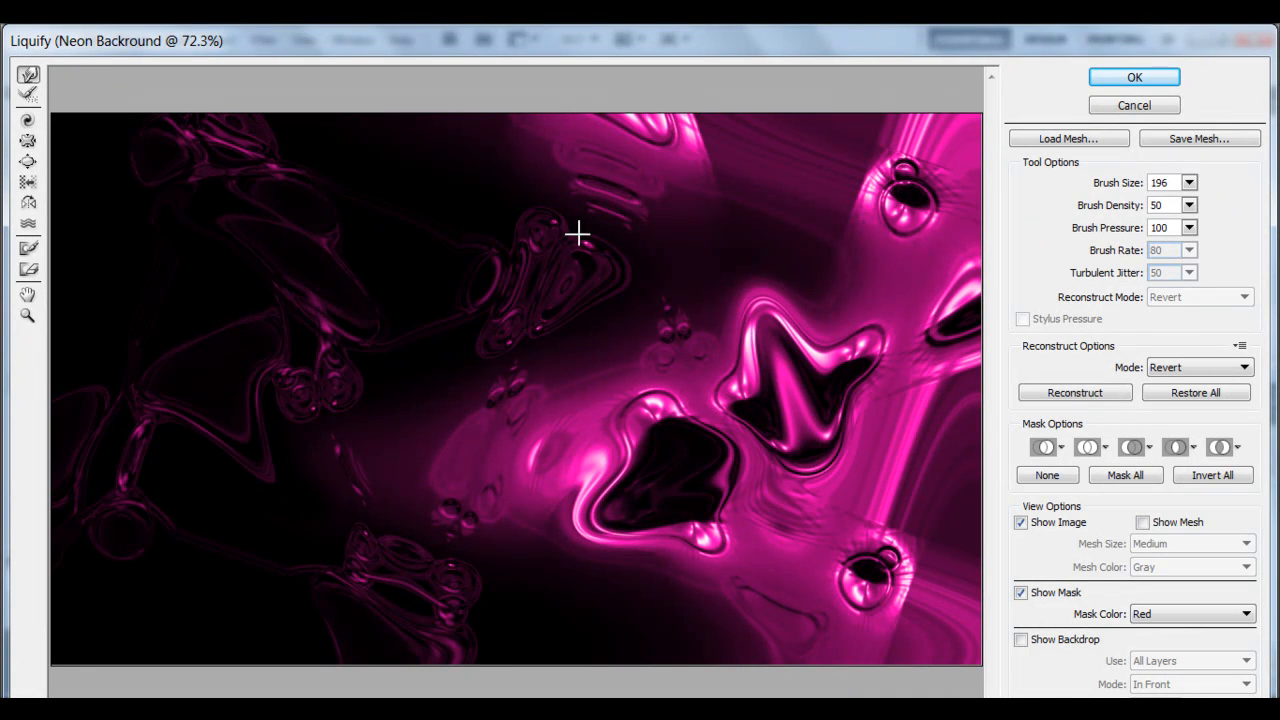
{"action": "left_click_drag", "start_coordinate": [643, 131], "coordinate": [449, 234]}
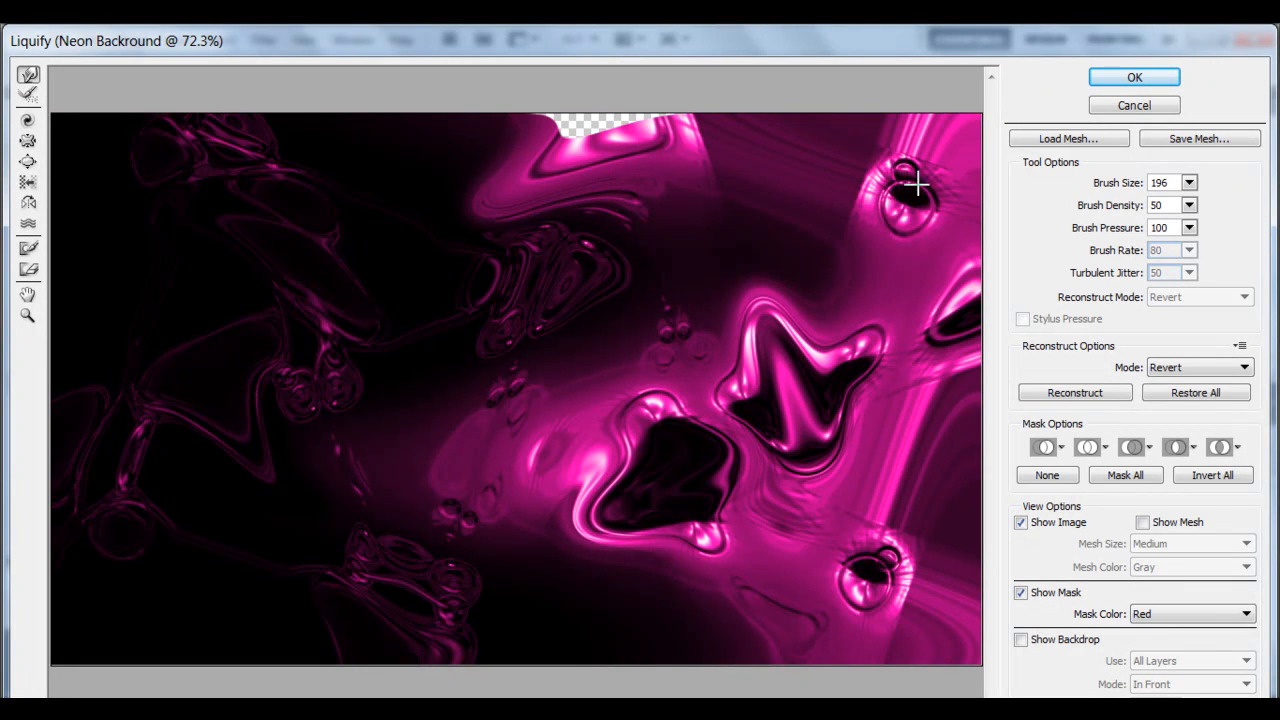
{"action": "left_click_drag", "start_coordinate": [915, 183], "coordinate": [757, 234]}
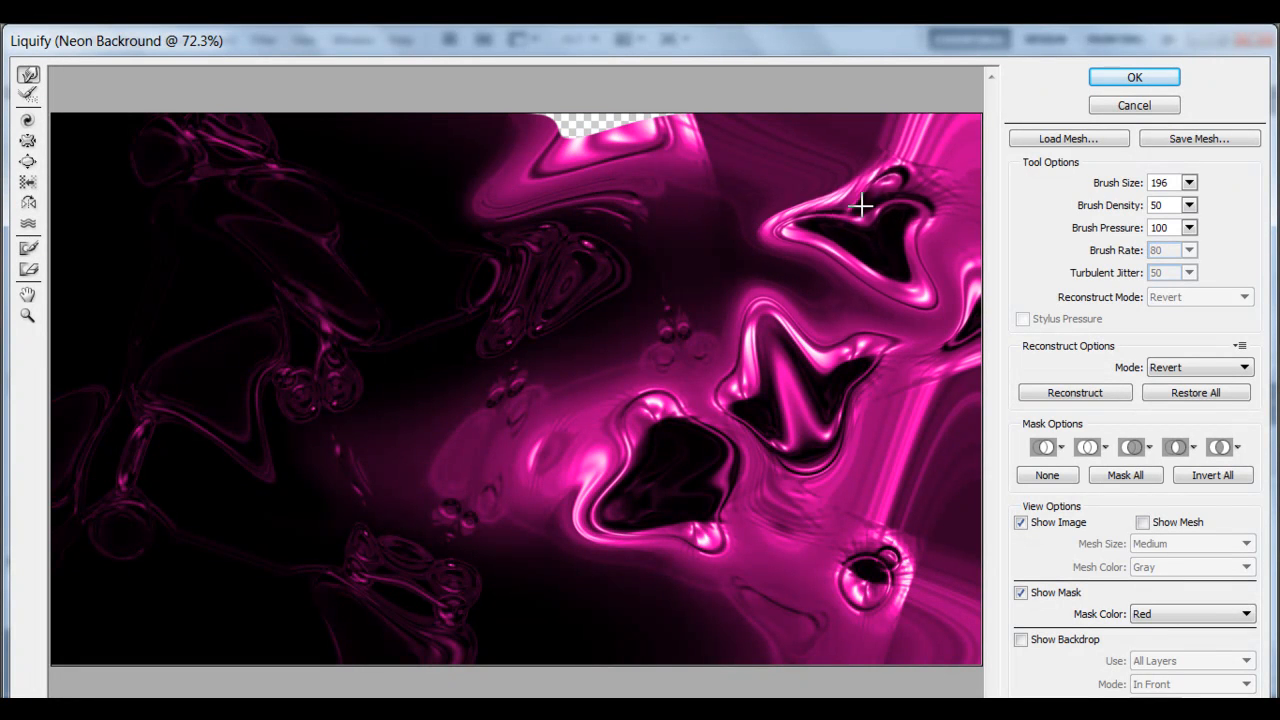
{"action": "left_click_drag", "start_coordinate": [861, 206], "coordinate": [841, 218]}
{"action": "mouse_move", "coordinate": [970, 325]}
{"action": "left_mouse_down"}
{"action": "mouse_move", "coordinate": [974, 395]}
{"action": "mouse_move", "coordinate": [972, 367]}
{"action": "mouse_move", "coordinate": [937, 333]}
{"action": "mouse_move", "coordinate": [866, 329]}
{"action": "left_mouse_up"}
{"action": "mouse_move", "coordinate": [830, 600]}
{"action": "left_mouse_down"}
{"action": "mouse_move", "coordinate": [859, 584]}
{"action": "mouse_move", "coordinate": [871, 542]}
{"action": "mouse_move", "coordinate": [869, 583]}
{"action": "mouse_move", "coordinate": [908, 606]}
{"action": "left_mouse_up"}
{"action": "mouse_move", "coordinate": [825, 567]}
{"action": "left_mouse_down"}
{"action": "mouse_move", "coordinate": [794, 554]}
{"action": "mouse_move", "coordinate": [841, 567]}
{"action": "mouse_move", "coordinate": [840, 549]}
{"action": "mouse_move", "coordinate": [866, 526]}
{"action": "left_mouse_up"}
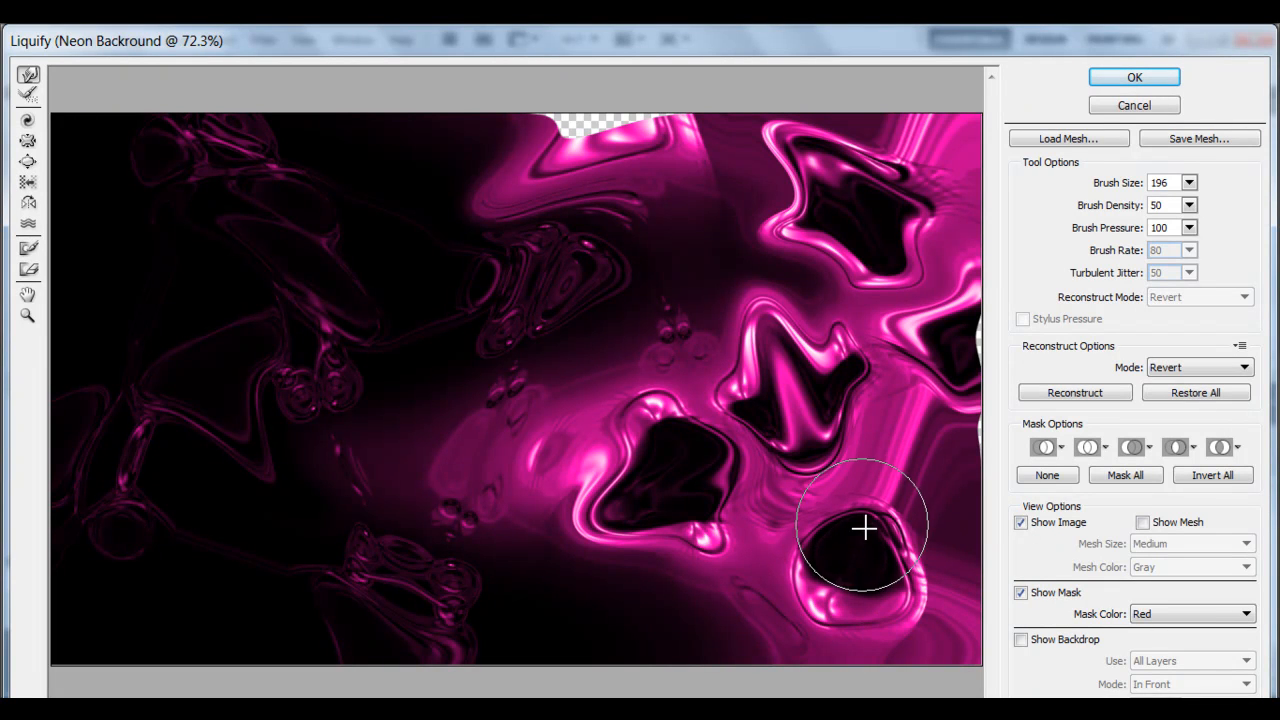
{"action": "left_click", "coordinate": [1135, 79]}
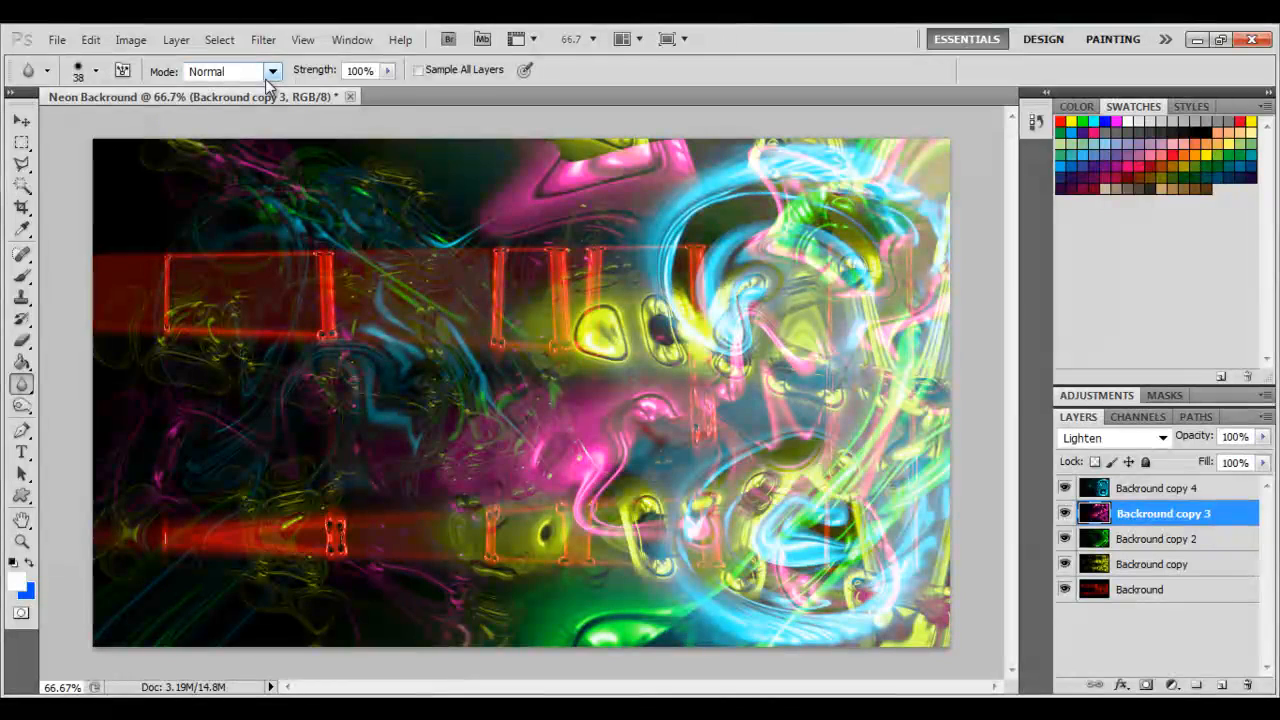
{"action": "key", "text": "ctrl+z"}
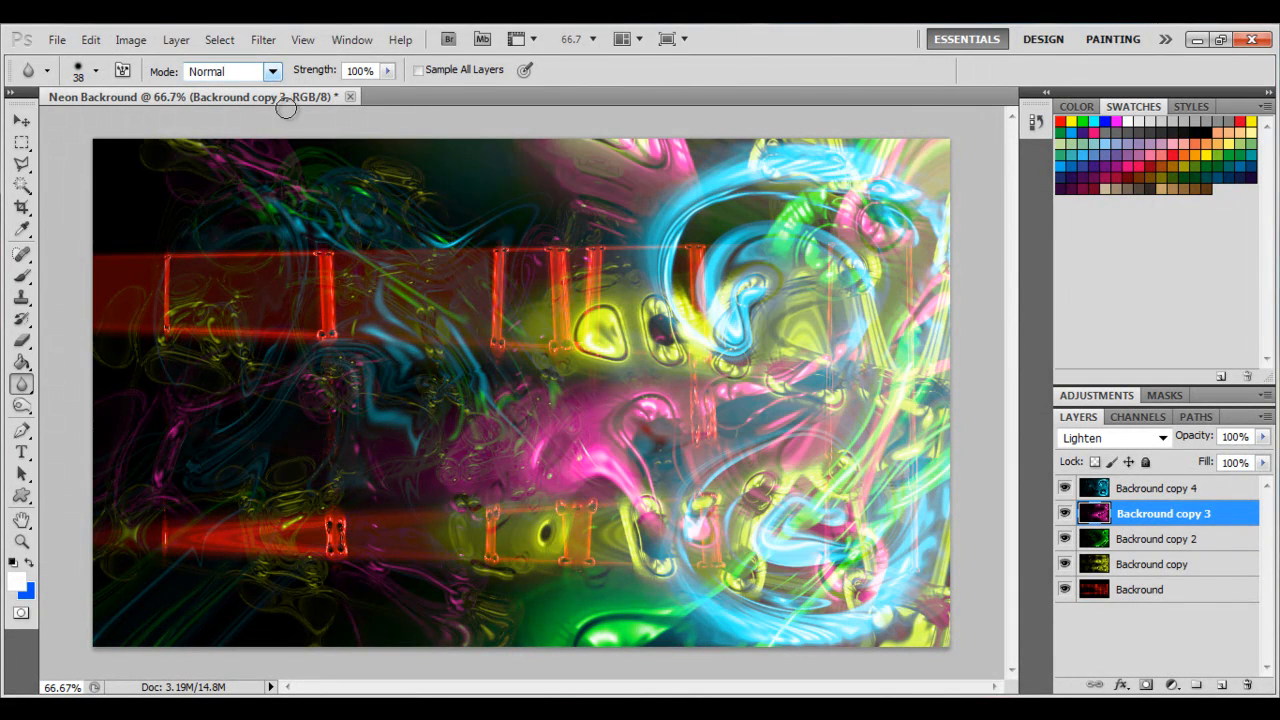
Reopen Liquify on Backround copy 3 and stretch the pink shapes into long strands with Forward Warp.
{"action": "left_click", "coordinate": [262, 40]}
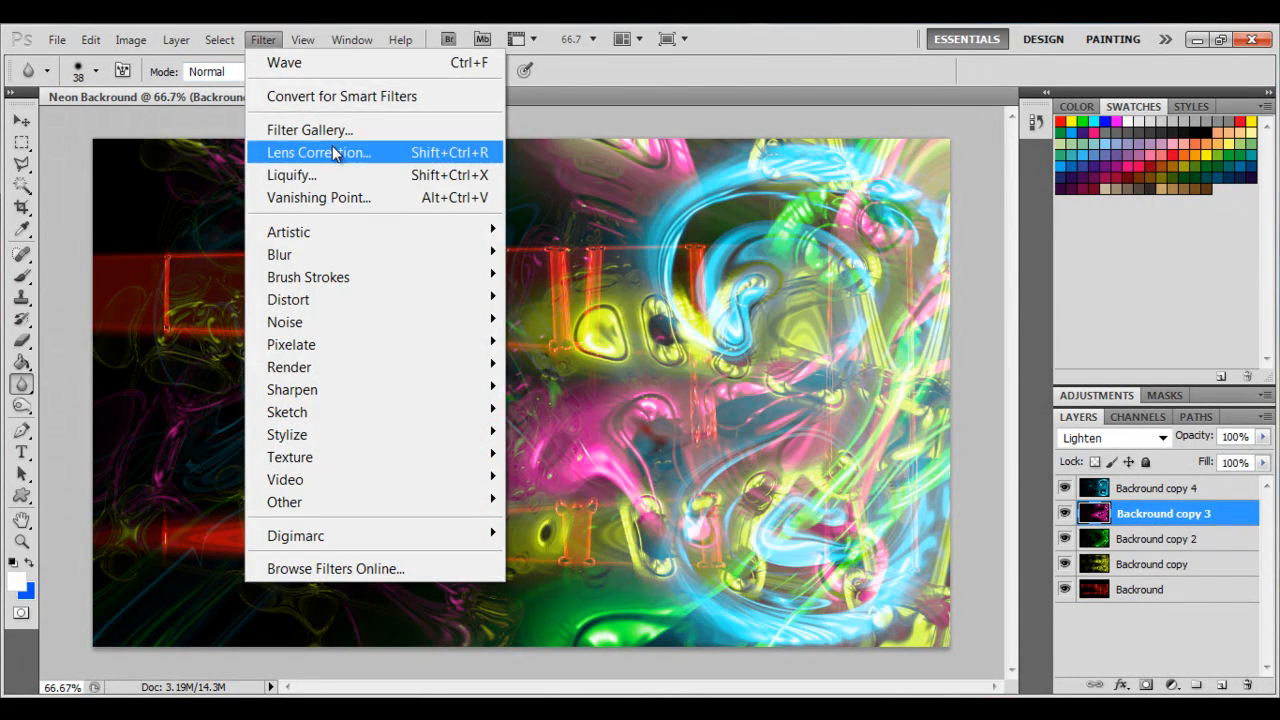
{"action": "left_click", "coordinate": [322, 177]}
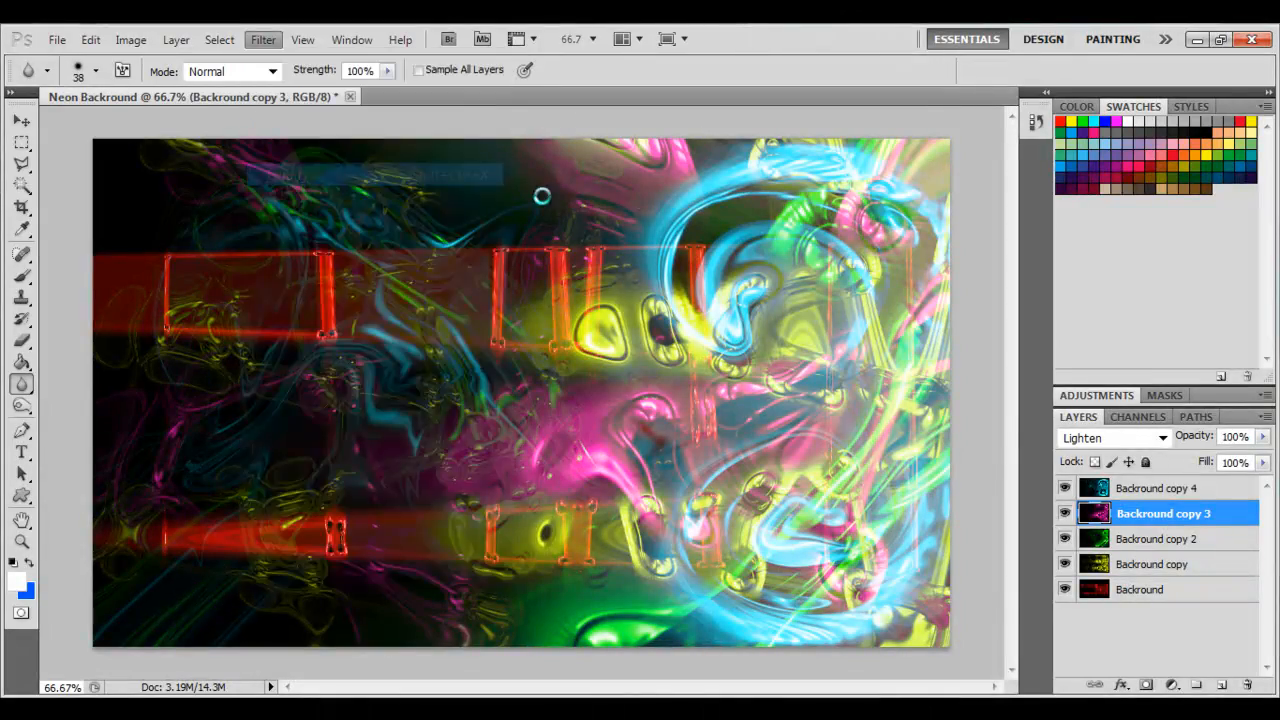
{"action": "mouse_move", "coordinate": [679, 182]}
{"action": "left_mouse_down"}
{"action": "mouse_move", "coordinate": [560, 201]}
{"action": "mouse_move", "coordinate": [646, 169]}
{"action": "mouse_move", "coordinate": [646, 122]}
{"action": "mouse_move", "coordinate": [679, 158]}
{"action": "mouse_move", "coordinate": [885, 278]}
{"action": "left_mouse_up"}
{"action": "left_click_drag", "start_coordinate": [886, 180], "coordinate": [692, 291]}
{"action": "mouse_move", "coordinate": [862, 240]}
{"action": "left_mouse_down"}
{"action": "mouse_move", "coordinate": [848, 389]}
{"action": "mouse_move", "coordinate": [794, 403]}
{"action": "mouse_move", "coordinate": [768, 502]}
{"action": "mouse_move", "coordinate": [695, 316]}
{"action": "mouse_move", "coordinate": [498, 446]}
{"action": "left_mouse_up"}
{"action": "mouse_move", "coordinate": [609, 466]}
{"action": "left_mouse_down"}
{"action": "mouse_move", "coordinate": [572, 354]}
{"action": "mouse_move", "coordinate": [450, 324]}
{"action": "left_mouse_up"}
{"action": "mouse_move", "coordinate": [412, 562]}
{"action": "left_mouse_down"}
{"action": "mouse_move", "coordinate": [360, 511]}
{"action": "mouse_move", "coordinate": [126, 517]}
{"action": "mouse_move", "coordinate": [180, 349]}
{"action": "mouse_move", "coordinate": [320, 428]}
{"action": "mouse_move", "coordinate": [126, 180]}
{"action": "left_mouse_up"}
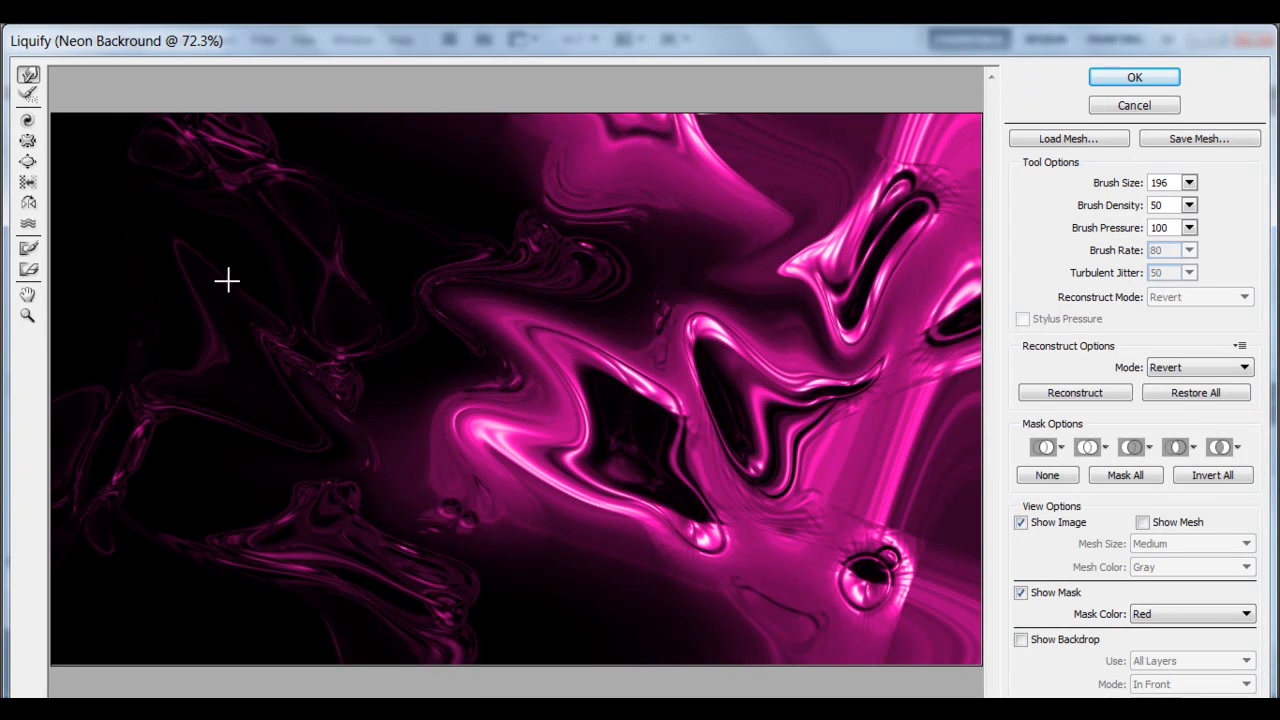
Bloat the middle of the pink shape with the Bloat tool and apply the Liquify.
{"action": "left_click", "coordinate": [29, 162]}
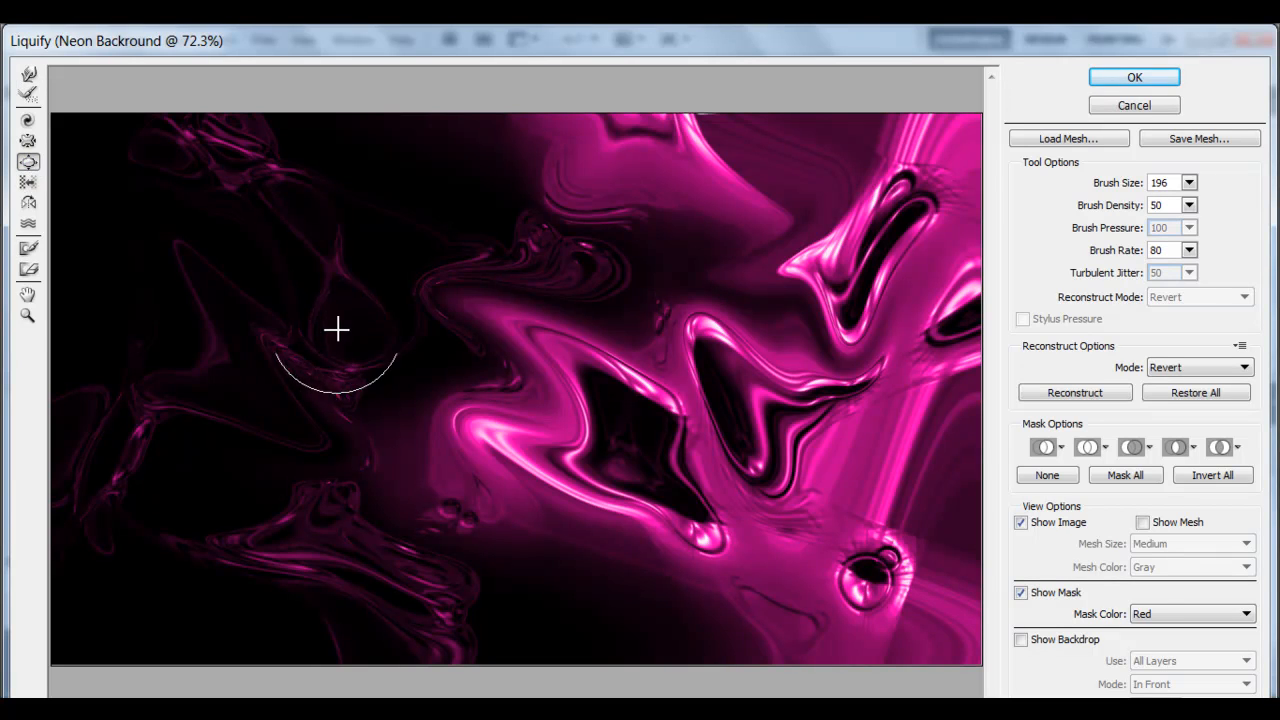
{"action": "mouse_move", "coordinate": [637, 462]}
{"action": "left_mouse_down"}
{"action": "mouse_move", "coordinate": [617, 409]}
{"action": "mouse_move", "coordinate": [585, 404]}
{"action": "mouse_move", "coordinate": [569, 450]}
{"action": "mouse_move", "coordinate": [600, 484]}
{"action": "mouse_move", "coordinate": [684, 503]}
{"action": "mouse_move", "coordinate": [698, 478]}
{"action": "mouse_move", "coordinate": [690, 414]}
{"action": "mouse_move", "coordinate": [618, 387]}
{"action": "mouse_move", "coordinate": [687, 394]}
{"action": "mouse_move", "coordinate": [705, 430]}
{"action": "left_mouse_up"}
{"action": "left_click", "coordinate": [1157, 74]}
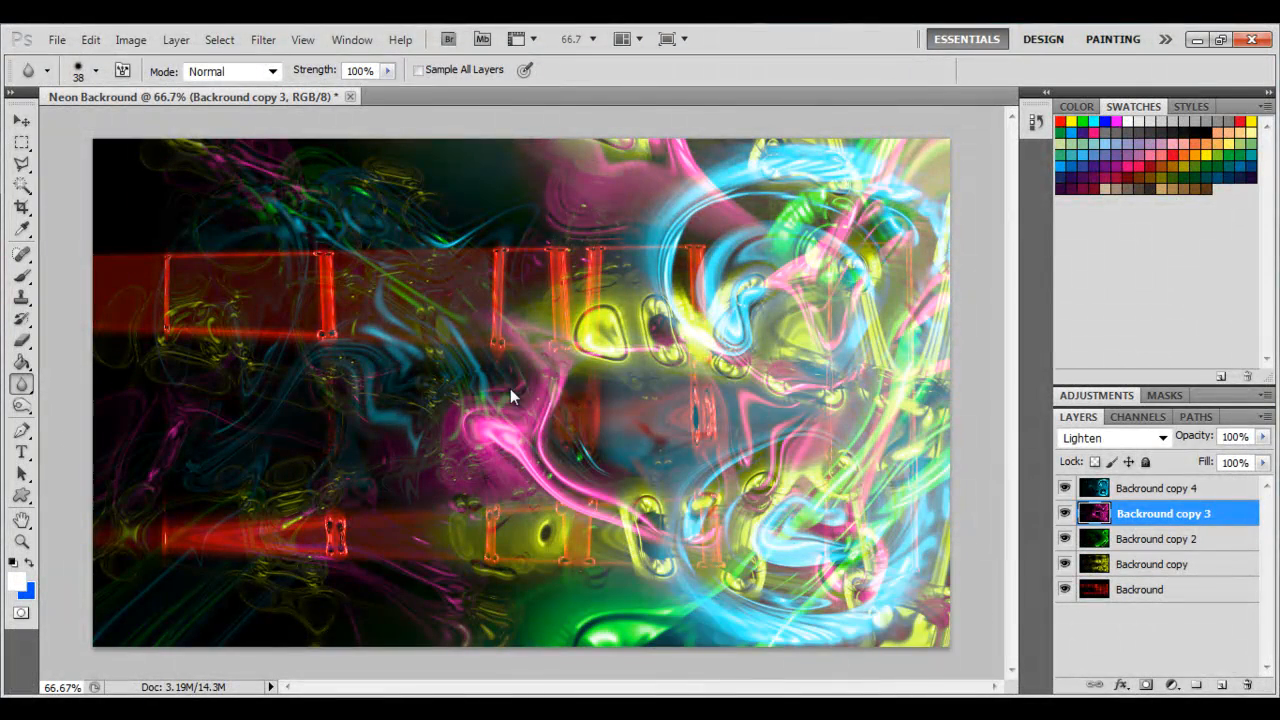
On Backround copy 2, open Liquify and warp the green swirl and strands across the left side with Forward Warp.
{"action": "left_click", "coordinate": [1160, 541]}
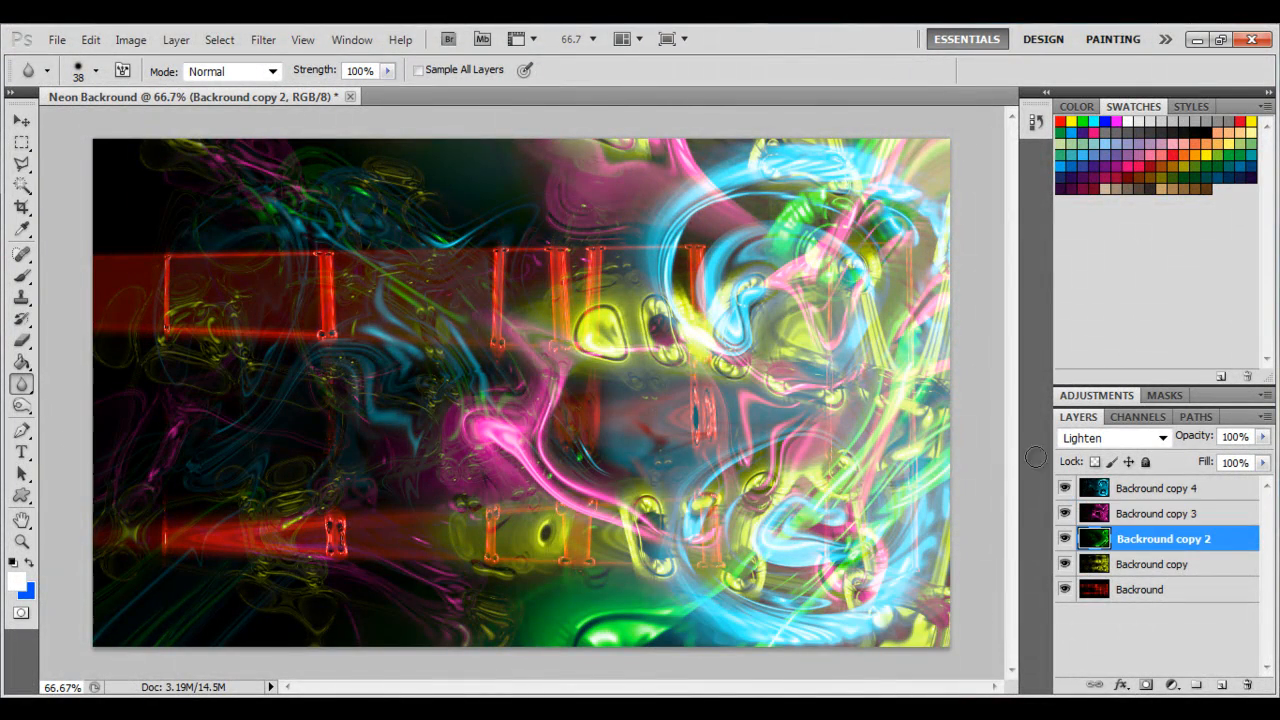
{"action": "left_click", "coordinate": [258, 39]}
{"action": "left_click", "coordinate": [288, 175]}
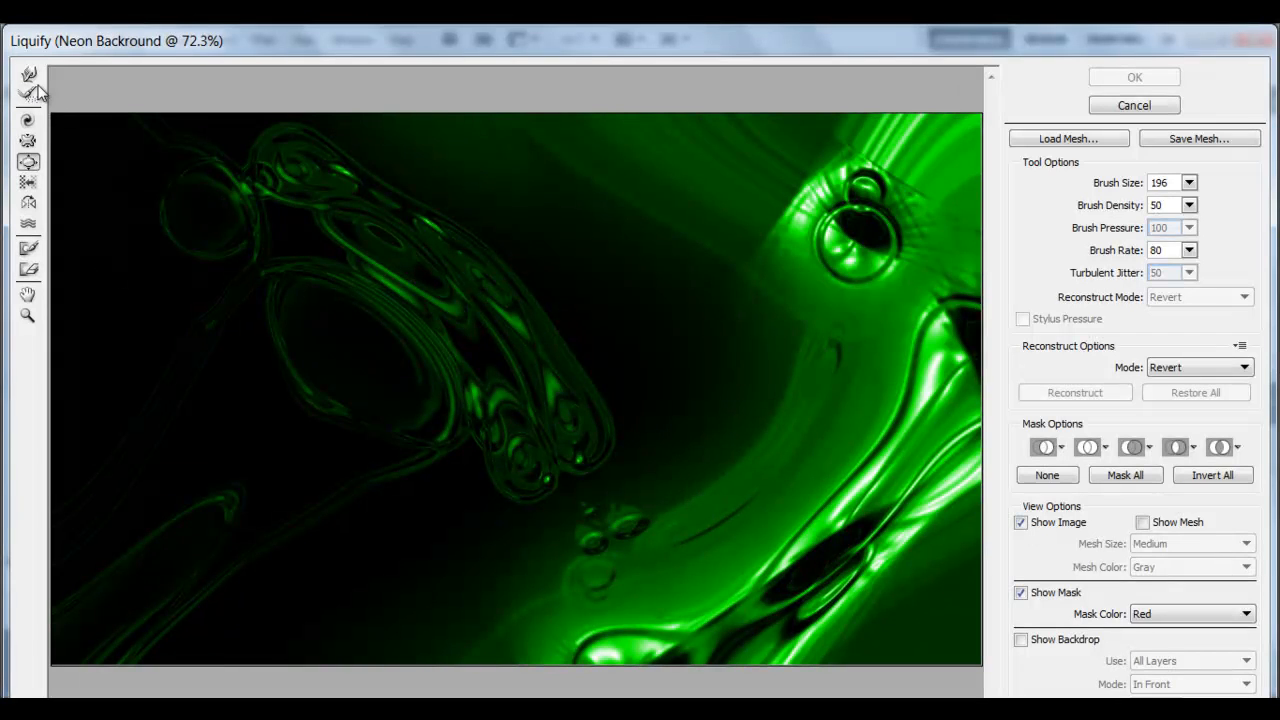
{"action": "left_click", "coordinate": [29, 75]}
{"action": "mouse_move", "coordinate": [829, 537]}
{"action": "left_mouse_down"}
{"action": "mouse_move", "coordinate": [782, 505]}
{"action": "mouse_move", "coordinate": [834, 600]}
{"action": "mouse_move", "coordinate": [719, 597]}
{"action": "mouse_move", "coordinate": [640, 563]}
{"action": "mouse_move", "coordinate": [840, 562]}
{"action": "left_mouse_up"}
{"action": "mouse_move", "coordinate": [899, 472]}
{"action": "left_mouse_down"}
{"action": "mouse_move", "coordinate": [870, 447]}
{"action": "mouse_move", "coordinate": [744, 453]}
{"action": "mouse_move", "coordinate": [786, 475]}
{"action": "mouse_move", "coordinate": [739, 506]}
{"action": "mouse_move", "coordinate": [685, 501]}
{"action": "mouse_move", "coordinate": [796, 573]}
{"action": "mouse_move", "coordinate": [671, 580]}
{"action": "mouse_move", "coordinate": [725, 559]}
{"action": "mouse_move", "coordinate": [651, 556]}
{"action": "mouse_move", "coordinate": [733, 555]}
{"action": "mouse_move", "coordinate": [630, 531]}
{"action": "mouse_move", "coordinate": [713, 506]}
{"action": "mouse_move", "coordinate": [424, 365]}
{"action": "mouse_move", "coordinate": [494, 357]}
{"action": "mouse_move", "coordinate": [359, 506]}
{"action": "mouse_move", "coordinate": [402, 372]}
{"action": "mouse_move", "coordinate": [304, 336]}
{"action": "mouse_move", "coordinate": [214, 456]}
{"action": "mouse_move", "coordinate": [392, 298]}
{"action": "mouse_move", "coordinate": [285, 238]}
{"action": "mouse_move", "coordinate": [185, 396]}
{"action": "mouse_move", "coordinate": [445, 323]}
{"action": "mouse_move", "coordinate": [515, 398]}
{"action": "mouse_move", "coordinate": [316, 502]}
{"action": "mouse_move", "coordinate": [288, 433]}
{"action": "left_mouse_up"}
{"action": "mouse_move", "coordinate": [393, 297]}
{"action": "left_mouse_down"}
{"action": "mouse_move", "coordinate": [345, 272]}
{"action": "mouse_move", "coordinate": [203, 390]}
{"action": "mouse_move", "coordinate": [352, 495]}
{"action": "mouse_move", "coordinate": [380, 330]}
{"action": "mouse_move", "coordinate": [352, 272]}
{"action": "mouse_move", "coordinate": [229, 357]}
{"action": "mouse_move", "coordinate": [347, 497]}
{"action": "mouse_move", "coordinate": [383, 452]}
{"action": "mouse_move", "coordinate": [439, 493]}
{"action": "mouse_move", "coordinate": [484, 487]}
{"action": "mouse_move", "coordinate": [232, 407]}
{"action": "left_mouse_up"}
{"action": "mouse_move", "coordinate": [267, 300]}
{"action": "left_mouse_down"}
{"action": "mouse_move", "coordinate": [216, 401]}
{"action": "mouse_move", "coordinate": [277, 480]}
{"action": "left_mouse_up"}
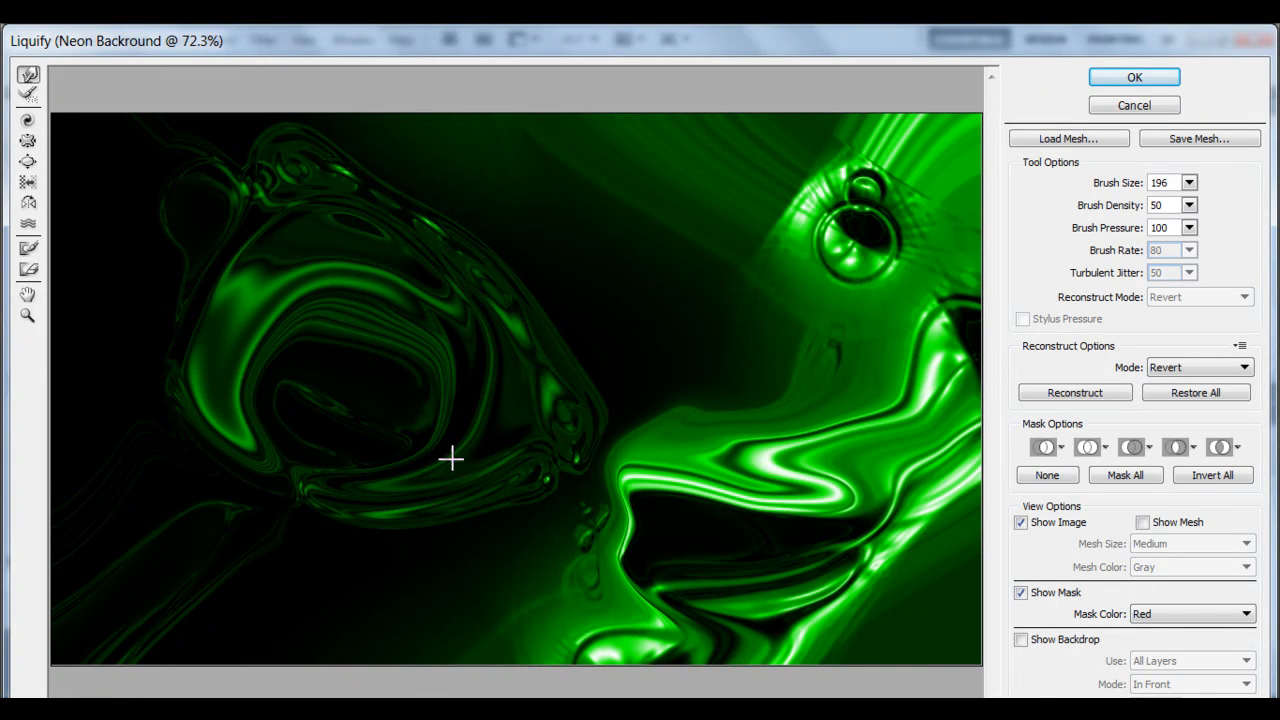
Warp the green shapes at the upper right into curling strands, then apply the Liquify.
{"action": "mouse_move", "coordinate": [389, 243]}
{"action": "left_mouse_down"}
{"action": "mouse_move", "coordinate": [493, 189]}
{"action": "mouse_move", "coordinate": [582, 199]}
{"action": "mouse_move", "coordinate": [508, 383]}
{"action": "mouse_move", "coordinate": [536, 297]}
{"action": "mouse_move", "coordinate": [717, 297]}
{"action": "mouse_move", "coordinate": [666, 347]}
{"action": "mouse_move", "coordinate": [622, 307]}
{"action": "mouse_move", "coordinate": [593, 229]}
{"action": "mouse_move", "coordinate": [530, 200]}
{"action": "left_mouse_up"}
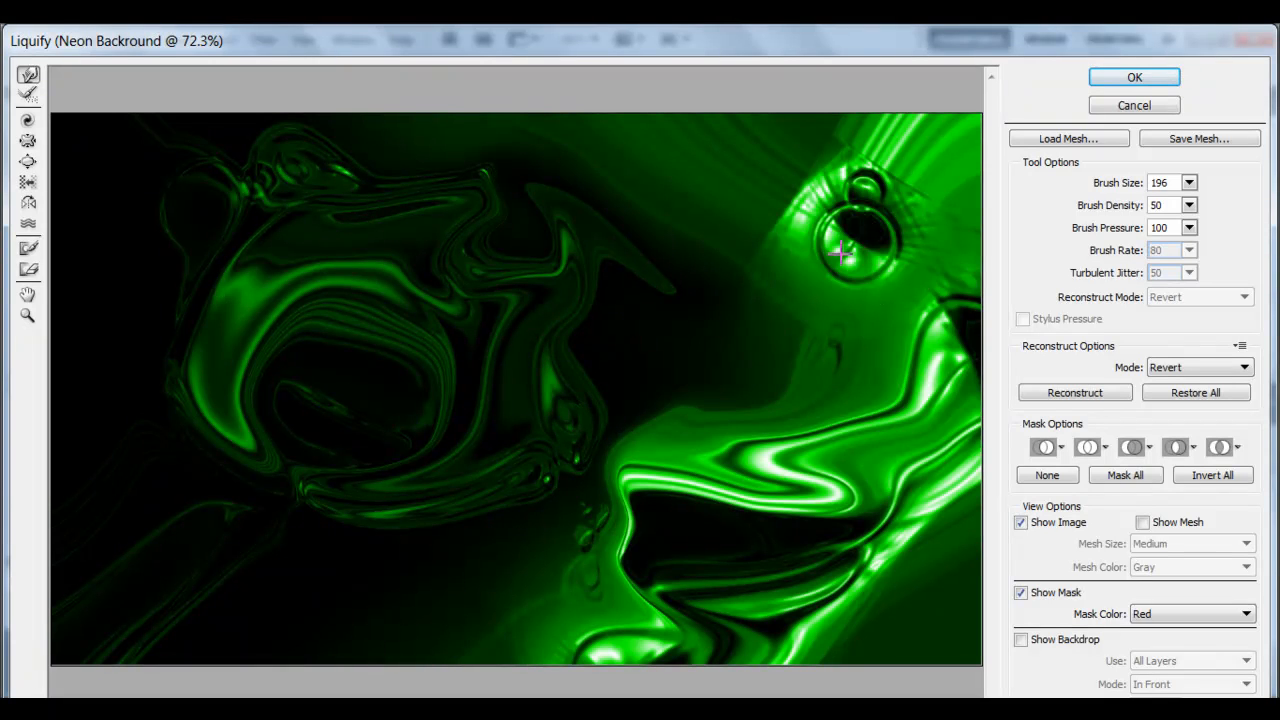
{"action": "left_click_drag", "start_coordinate": [842, 254], "coordinate": [722, 343]}
{"action": "mouse_move", "coordinate": [853, 234]}
{"action": "left_mouse_down"}
{"action": "mouse_move", "coordinate": [751, 191]}
{"action": "mouse_move", "coordinate": [586, 197]}
{"action": "left_mouse_up"}
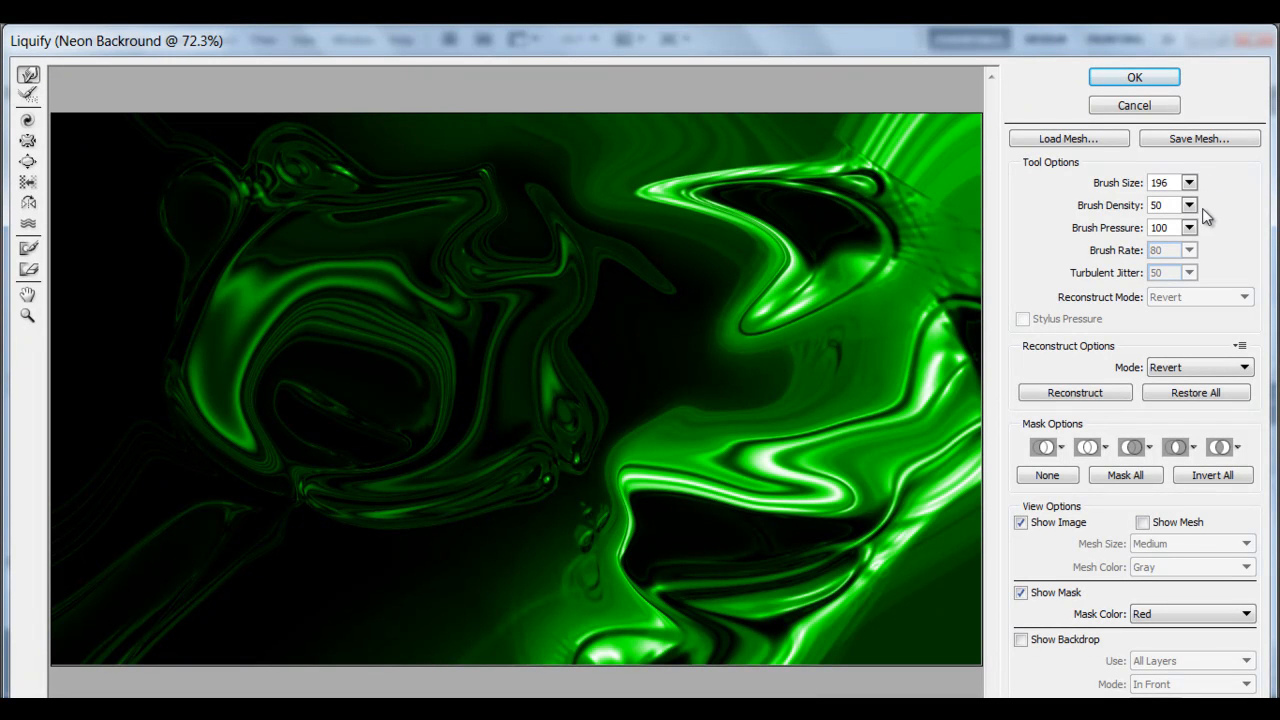
{"action": "mouse_move", "coordinate": [851, 243]}
{"action": "left_mouse_down"}
{"action": "mouse_move", "coordinate": [883, 374]}
{"action": "mouse_move", "coordinate": [809, 451]}
{"action": "left_mouse_up"}
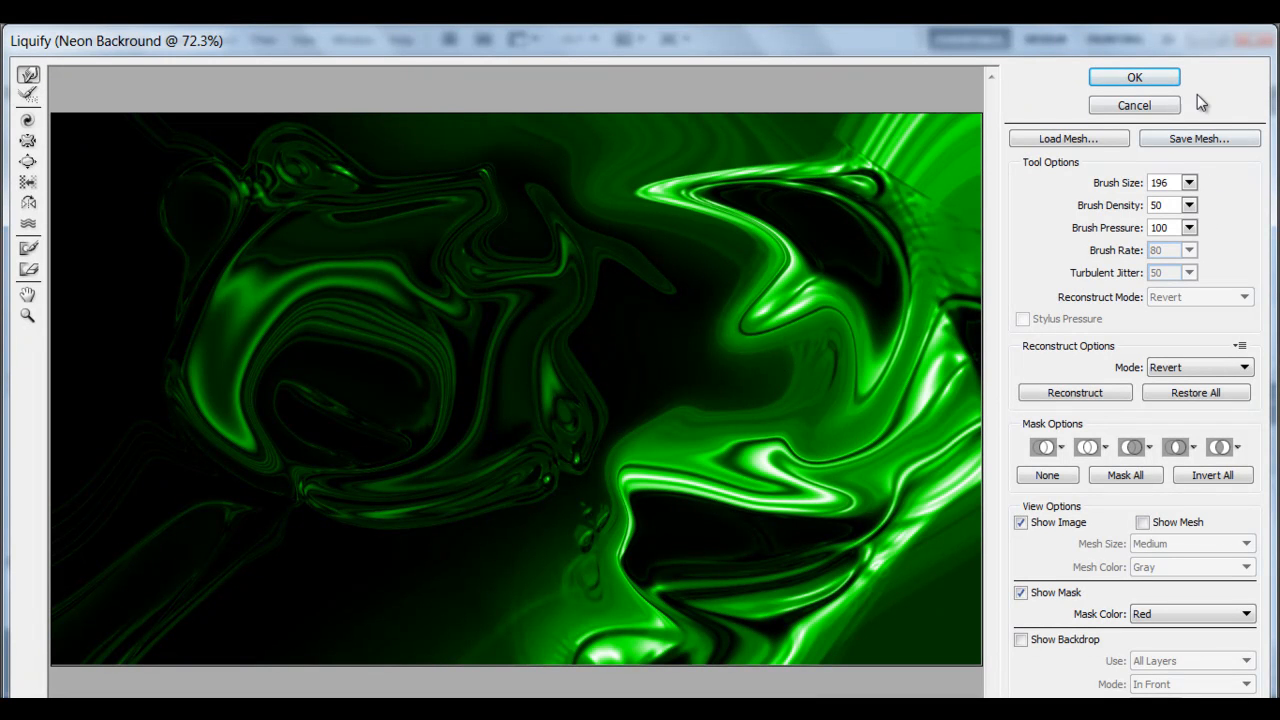
{"action": "left_click", "coordinate": [1140, 78]}
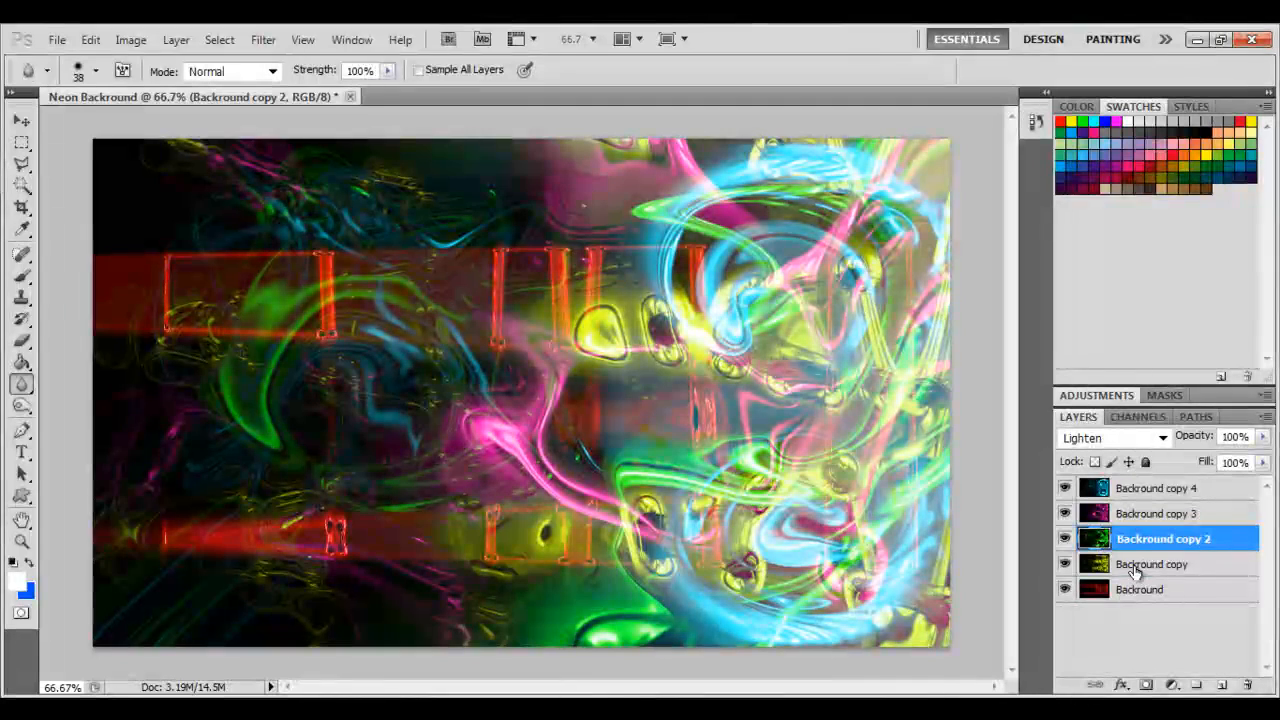
On Backround copy, open Liquify and drag the yellow shapes leftward into horizontal streaks with Forward Warp.
{"action": "left_click", "coordinate": [1137, 573]}
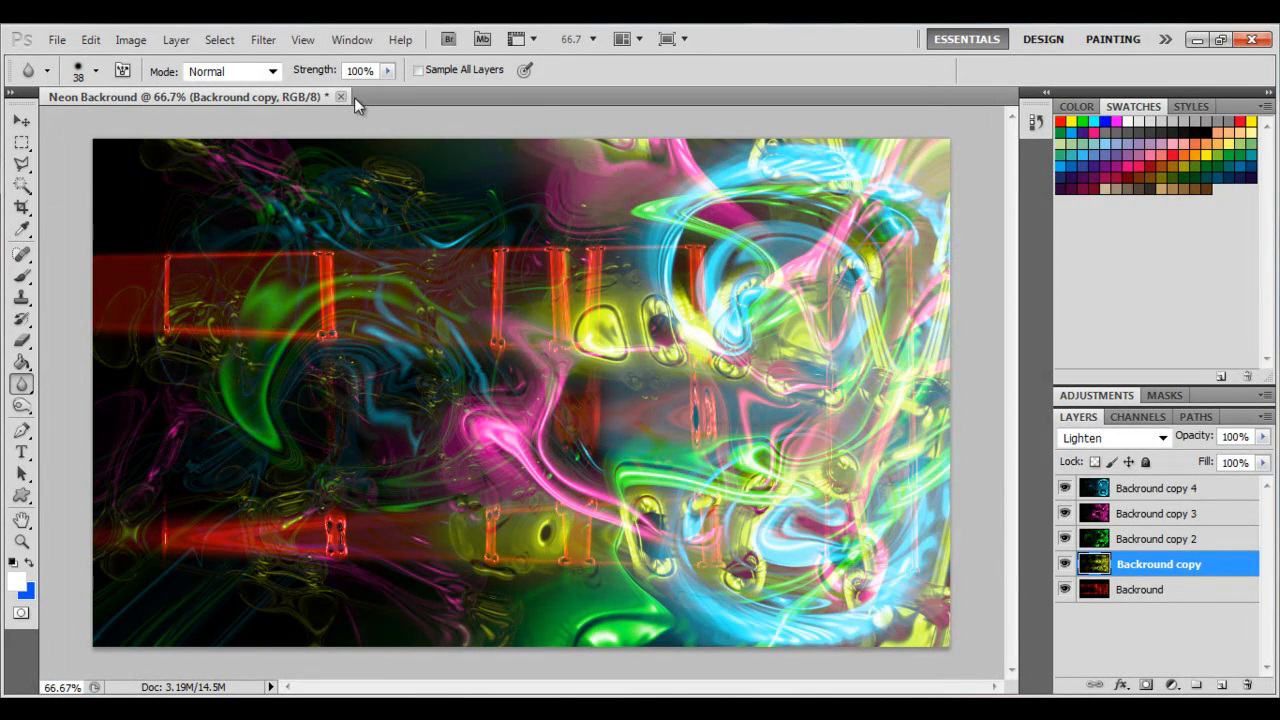
{"action": "left_click", "coordinate": [262, 39]}
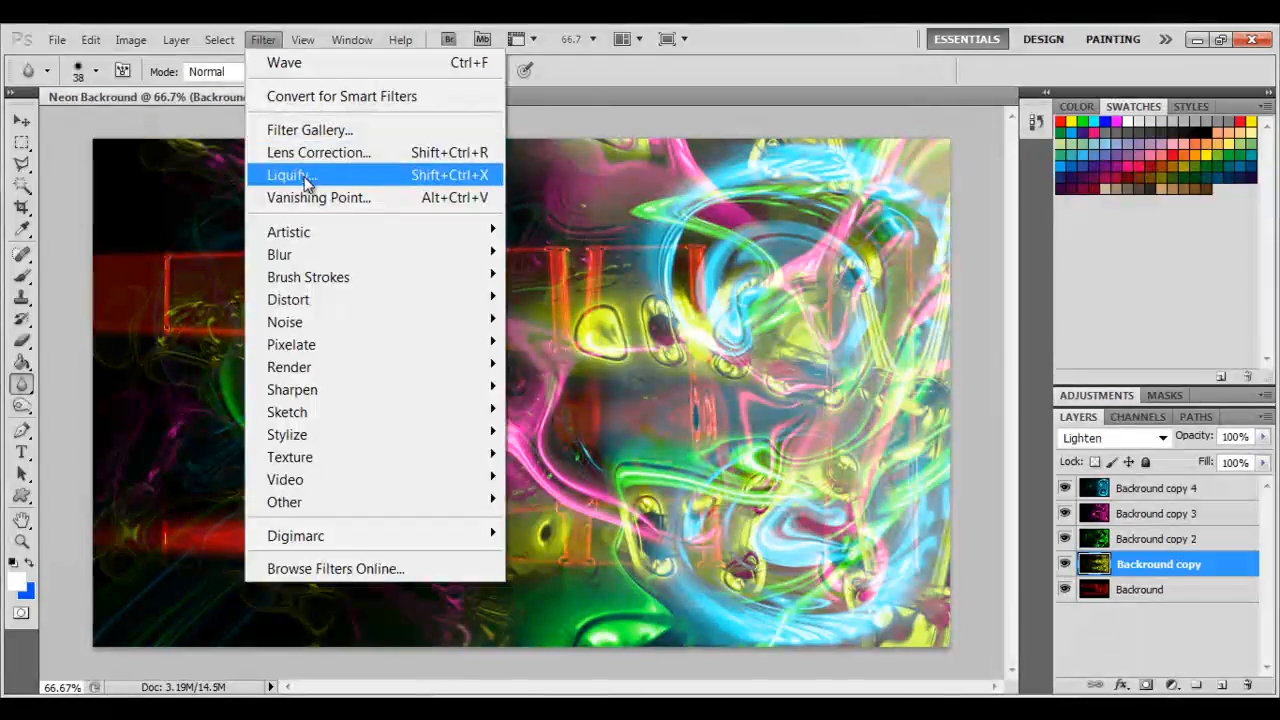
{"action": "left_click", "coordinate": [297, 175]}
{"action": "mouse_move", "coordinate": [844, 330]}
{"action": "left_mouse_down"}
{"action": "mouse_move", "coordinate": [151, 305]}
{"action": "mouse_move", "coordinate": [82, 278]}
{"action": "left_mouse_up"}
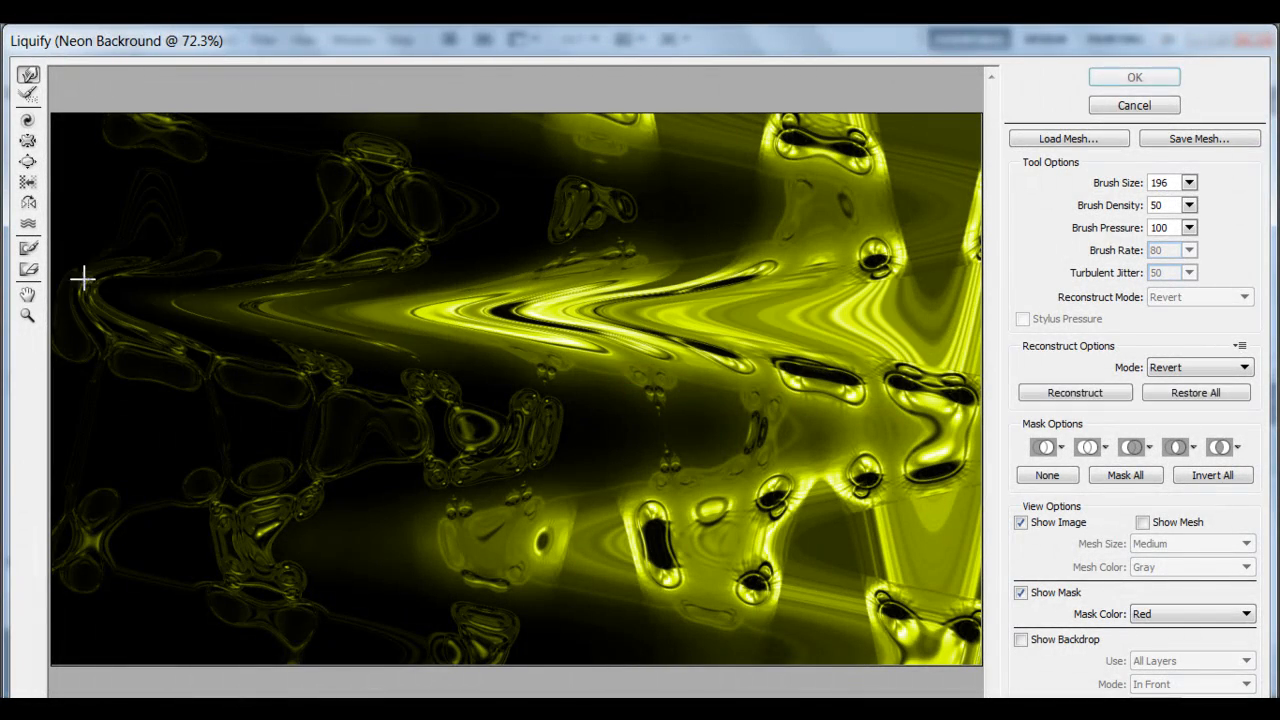
{"action": "mouse_move", "coordinate": [565, 300]}
{"action": "left_mouse_down"}
{"action": "mouse_move", "coordinate": [550, 358]}
{"action": "mouse_move", "coordinate": [560, 635]}
{"action": "left_mouse_up"}
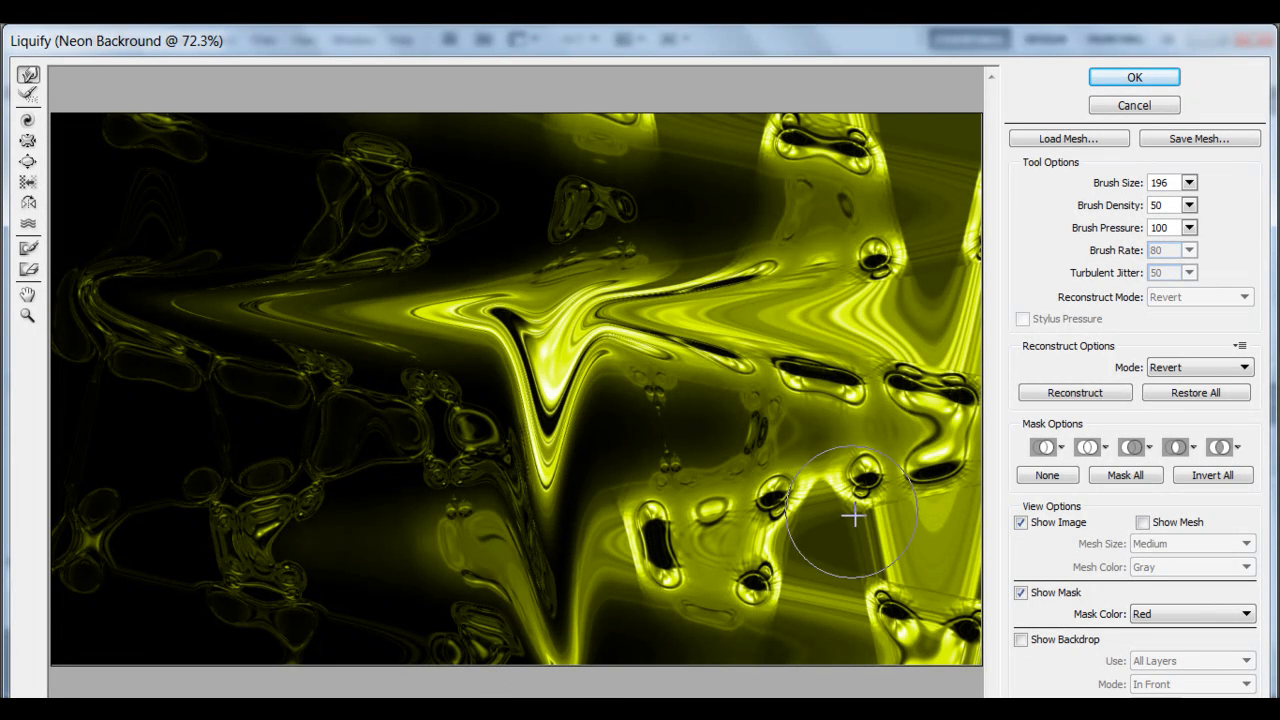
{"action": "mouse_move", "coordinate": [935, 400]}
{"action": "left_mouse_down"}
{"action": "mouse_move", "coordinate": [209, 401]}
{"action": "mouse_move", "coordinate": [151, 423]}
{"action": "left_mouse_up"}
{"action": "mouse_move", "coordinate": [867, 527]}
{"action": "left_mouse_down"}
{"action": "mouse_move", "coordinate": [757, 500]}
{"action": "mouse_move", "coordinate": [299, 483]}
{"action": "mouse_move", "coordinate": [149, 491]}
{"action": "left_mouse_up"}
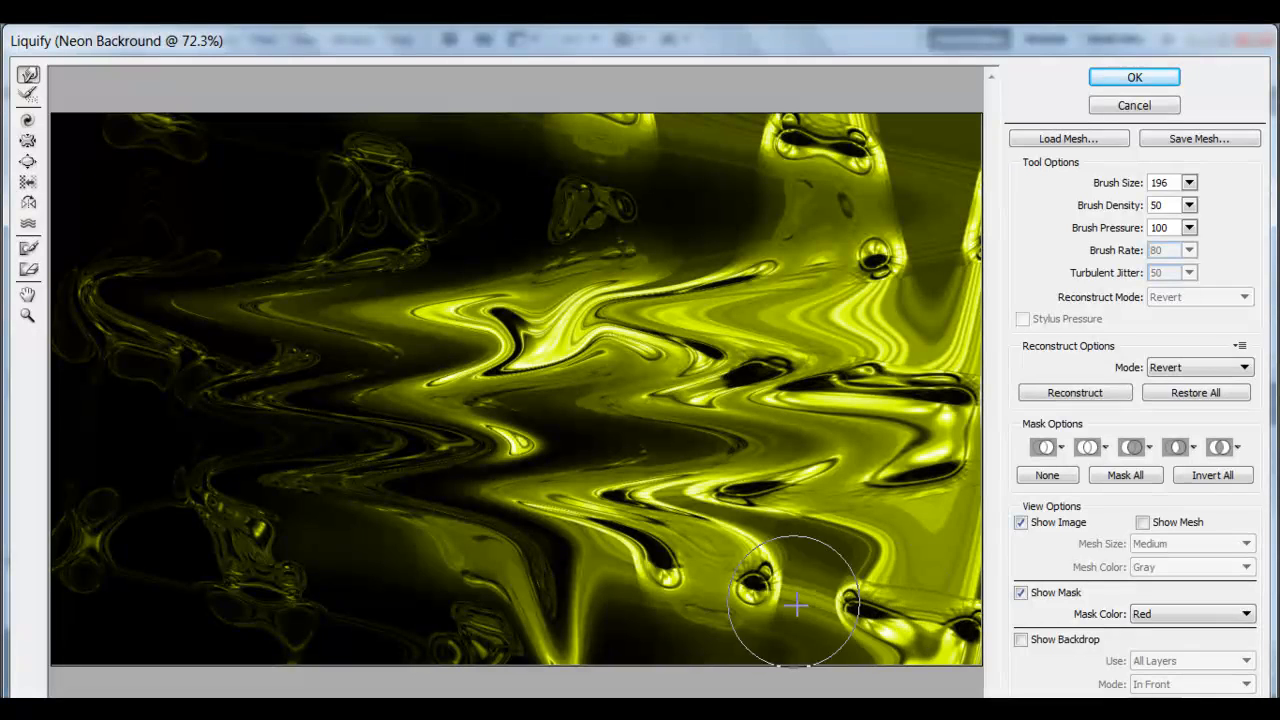
{"action": "left_click_drag", "start_coordinate": [796, 605], "coordinate": [57, 553]}
Push the yellow streaks up and down with alternating vertical Forward Warp strokes across the layer.
{"action": "left_click_drag", "start_coordinate": [478, 150], "coordinate": [492, 660]}
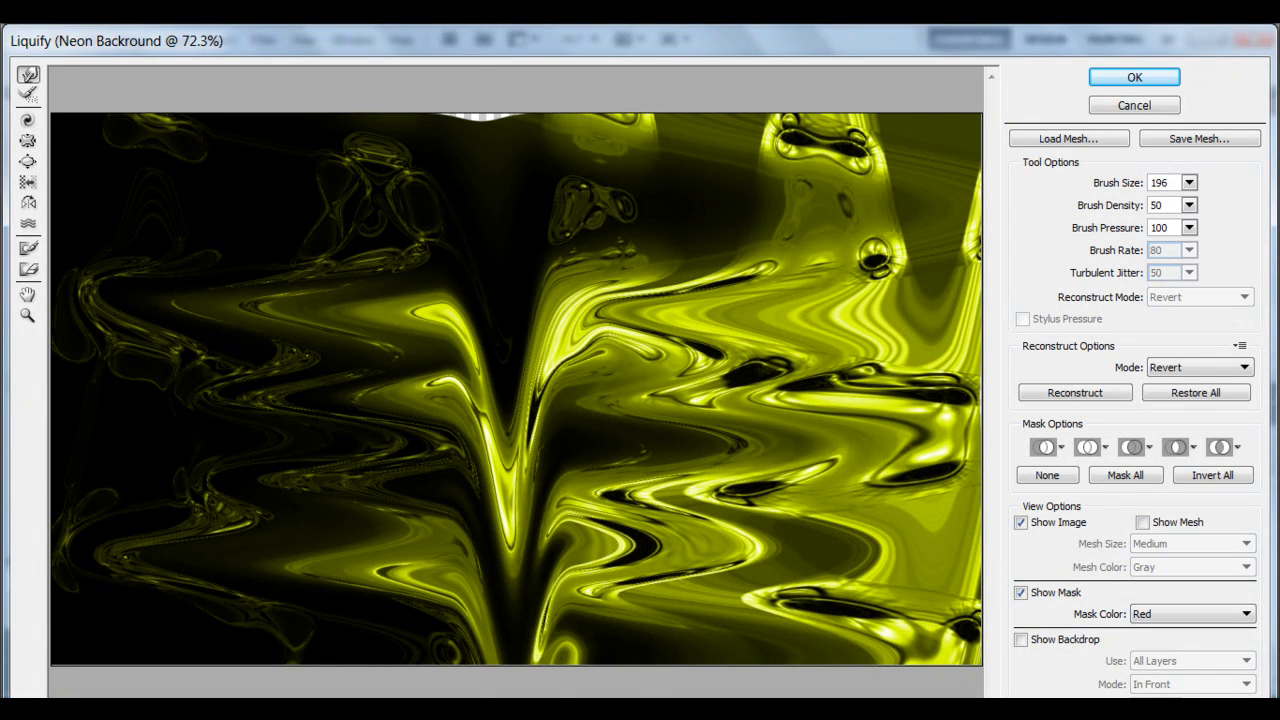
{"action": "left_click_drag", "start_coordinate": [628, 640], "coordinate": [620, 90]}
{"action": "left_click_drag", "start_coordinate": [760, 85], "coordinate": [765, 630]}
{"action": "mouse_move", "coordinate": [893, 630]}
{"action": "left_mouse_down"}
{"action": "mouse_move", "coordinate": [867, 318]}
{"action": "mouse_move", "coordinate": [857, 114]}
{"action": "left_mouse_up"}
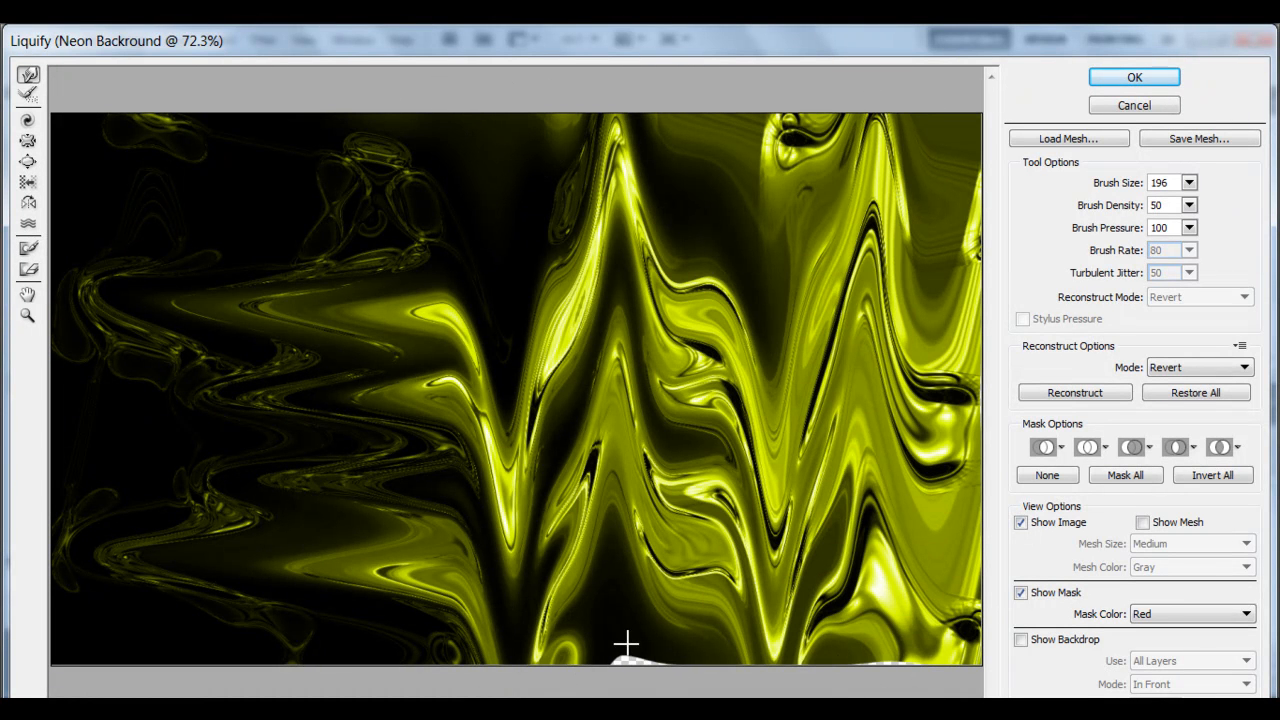
{"action": "left_click_drag", "start_coordinate": [349, 626], "coordinate": [342, 120]}
{"action": "mouse_move", "coordinate": [244, 254]}
{"action": "left_mouse_down"}
{"action": "mouse_move", "coordinate": [238, 470]}
{"action": "mouse_move", "coordinate": [206, 674]}
{"action": "left_mouse_up"}
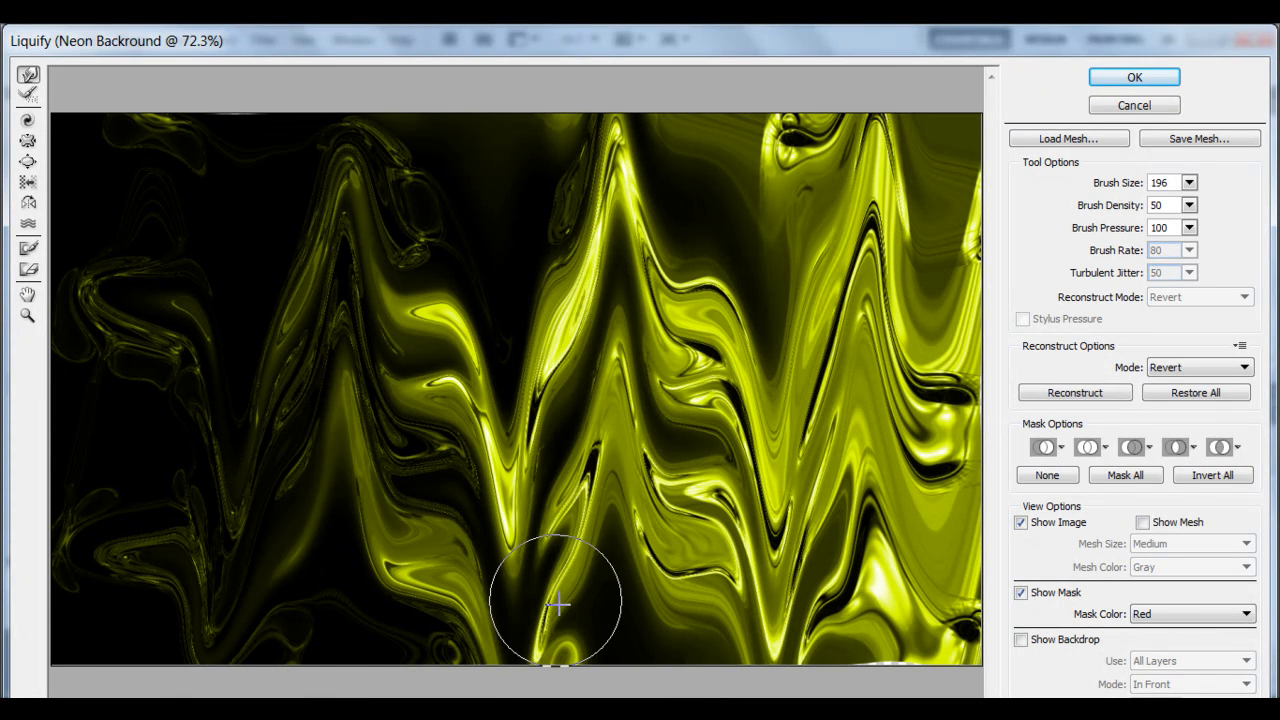
Sweep diagonal Forward Warp strokes across the yellow layer and apply the Liquify.
{"action": "mouse_move", "coordinate": [151, 200]}
{"action": "left_mouse_down"}
{"action": "mouse_move", "coordinate": [500, 329]}
{"action": "mouse_move", "coordinate": [957, 548]}
{"action": "left_mouse_up"}
{"action": "mouse_move", "coordinate": [882, 598]}
{"action": "left_mouse_down"}
{"action": "mouse_move", "coordinate": [440, 378]}
{"action": "mouse_move", "coordinate": [184, 274]}
{"action": "left_mouse_up"}
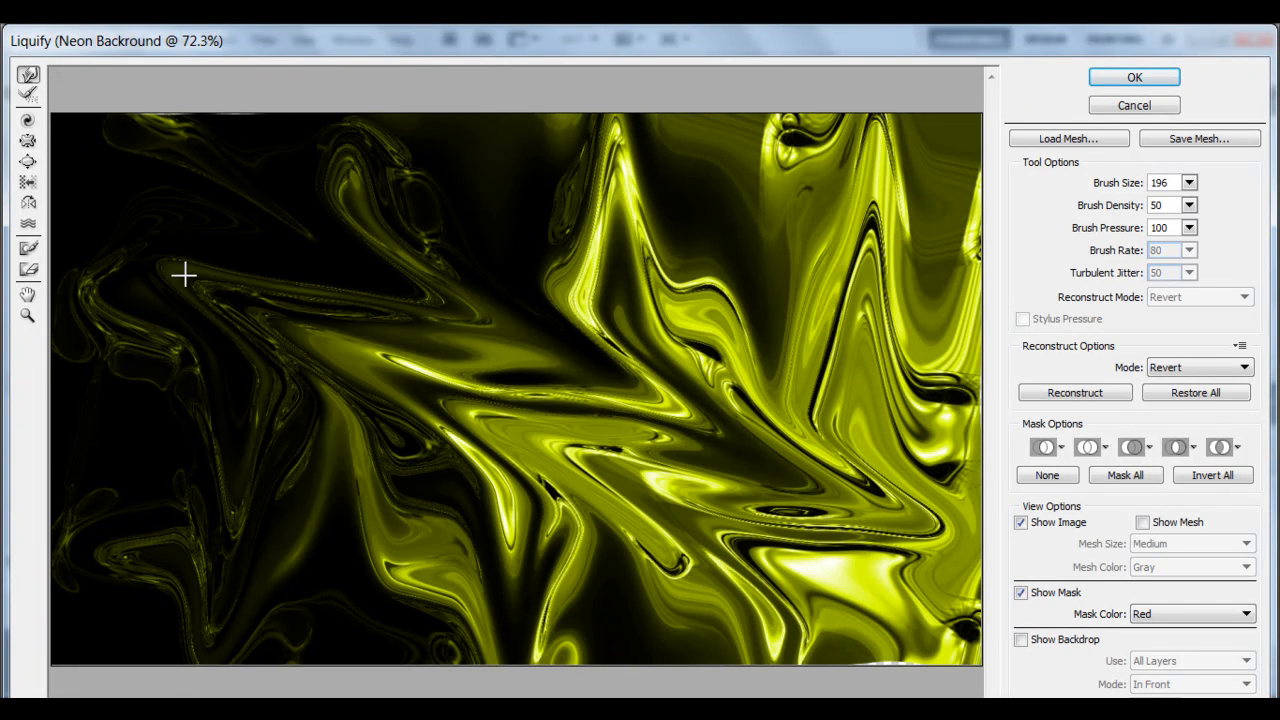
{"action": "mouse_move", "coordinate": [926, 374]}
{"action": "left_mouse_down"}
{"action": "mouse_move", "coordinate": [667, 276]}
{"action": "mouse_move", "coordinate": [331, 186]}
{"action": "left_mouse_up"}
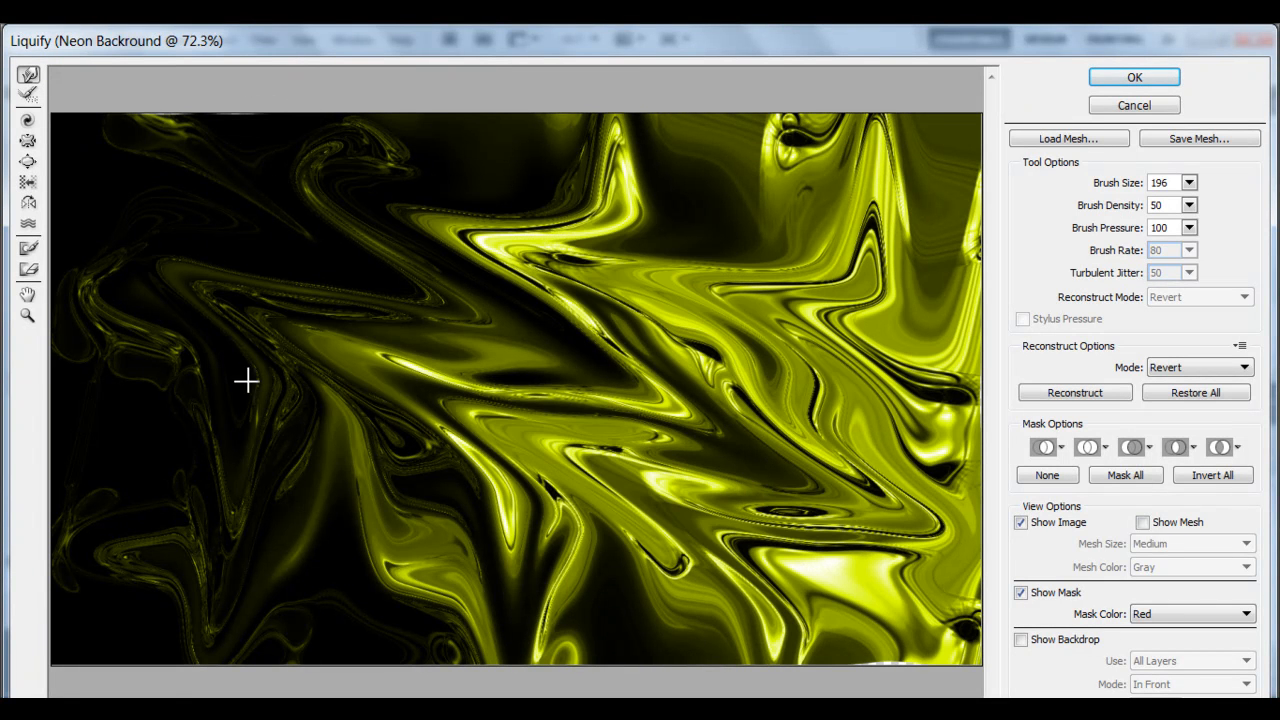
{"action": "mouse_move", "coordinate": [149, 406]}
{"action": "left_mouse_down"}
{"action": "mouse_move", "coordinate": [466, 553]}
{"action": "mouse_move", "coordinate": [656, 595]}
{"action": "mouse_move", "coordinate": [697, 623]}
{"action": "mouse_move", "coordinate": [875, 640]}
{"action": "left_mouse_up"}
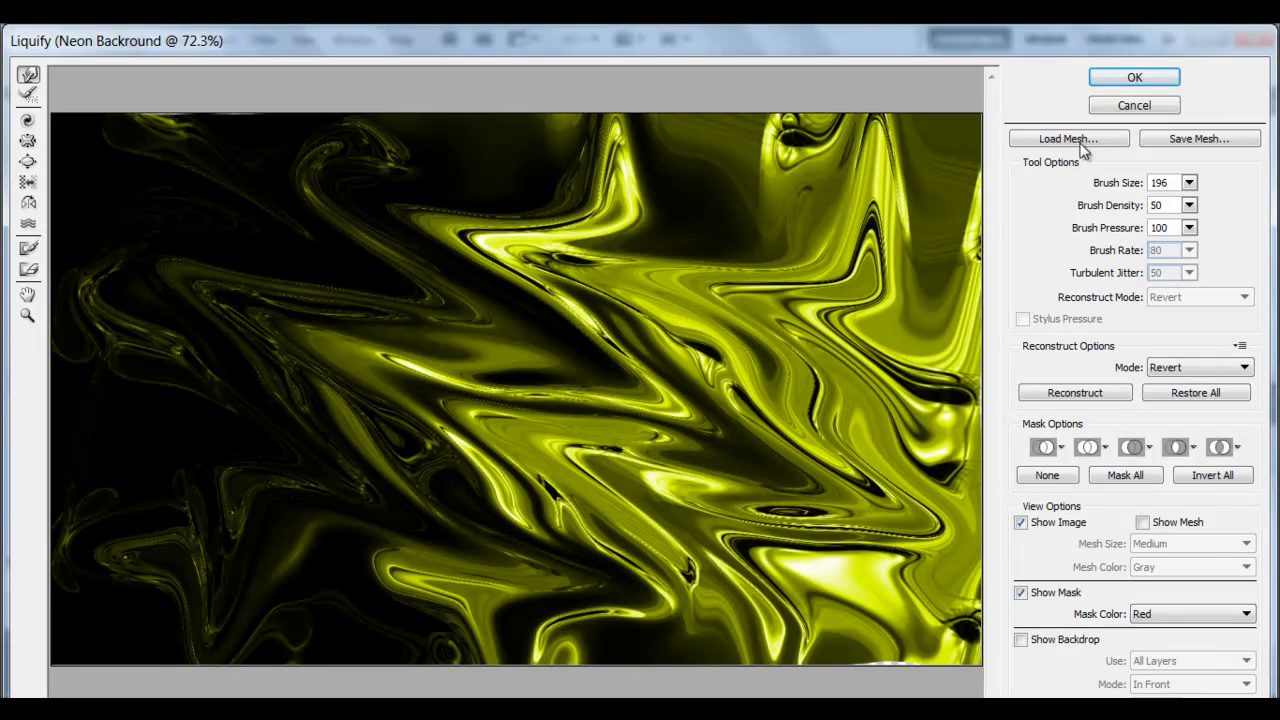
{"action": "left_click", "coordinate": [1128, 78]}
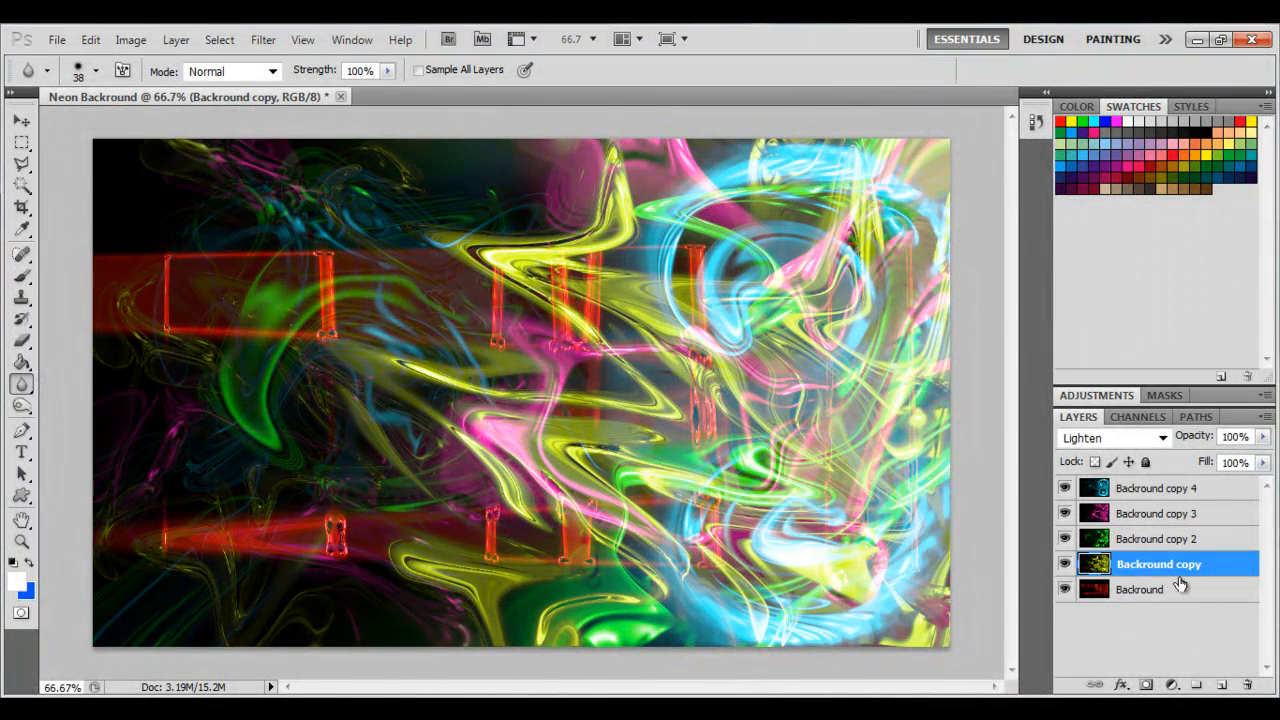
Select the top layer and save the image as a JPEG named Neon Backround in the PS10 folder.
{"action": "left_click", "coordinate": [1133, 592]}
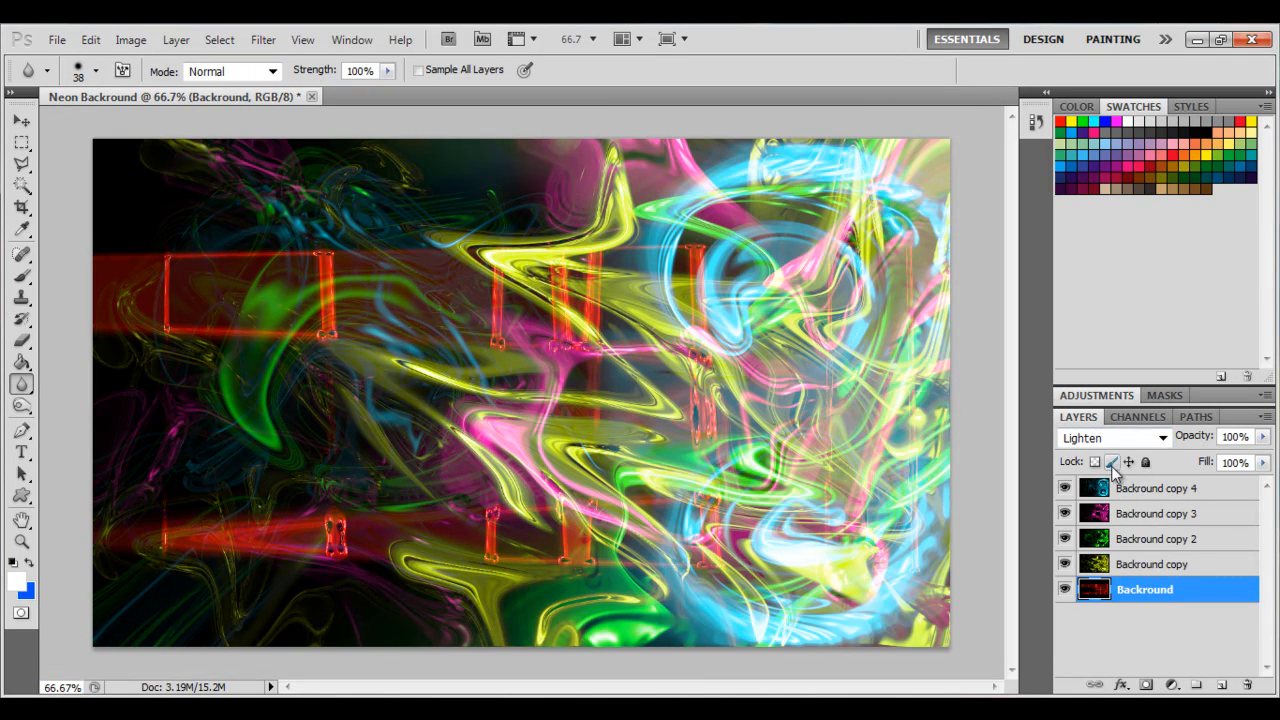
{"action": "left_click", "coordinate": [1136, 493]}
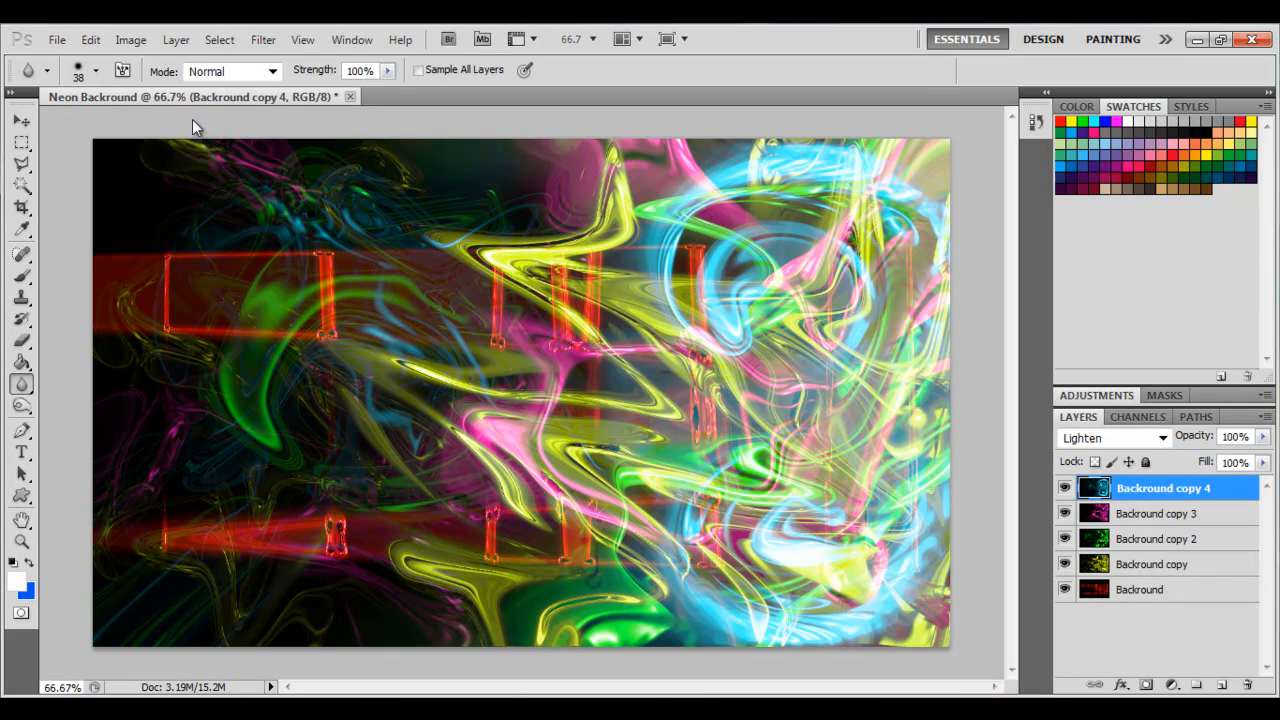
{"action": "left_click", "coordinate": [58, 39]}
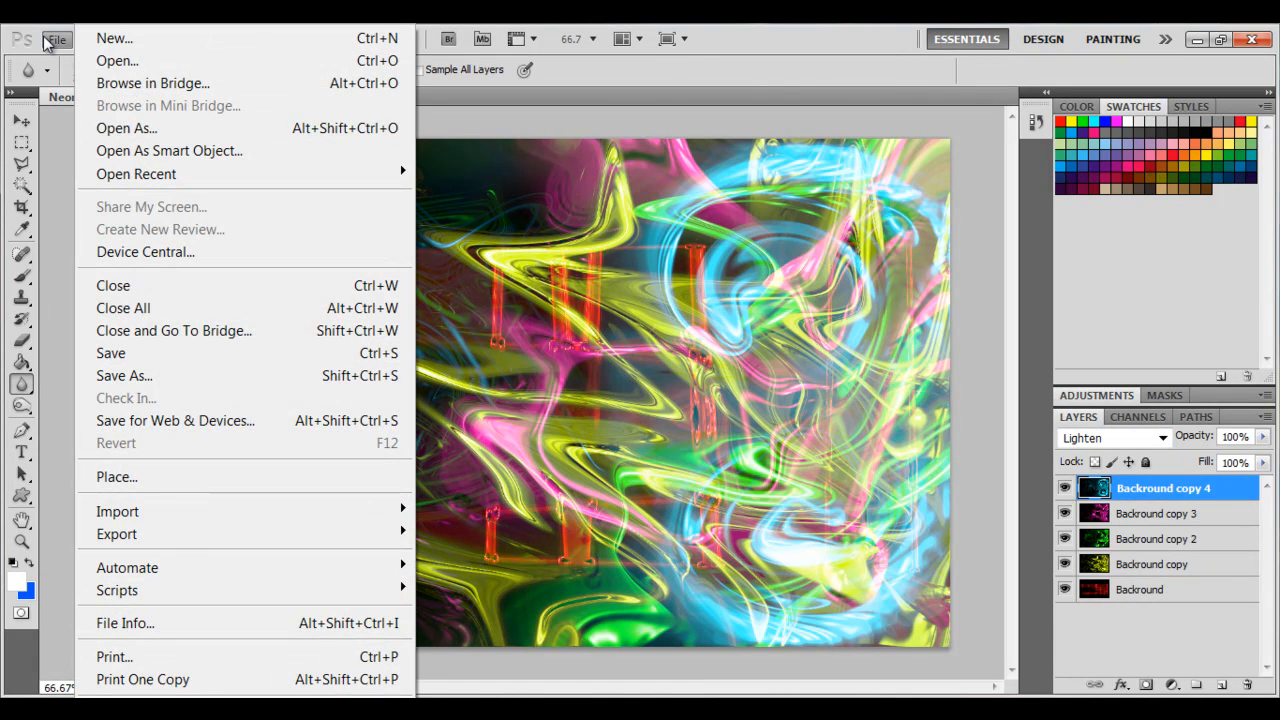
{"action": "left_click", "coordinate": [189, 368]}
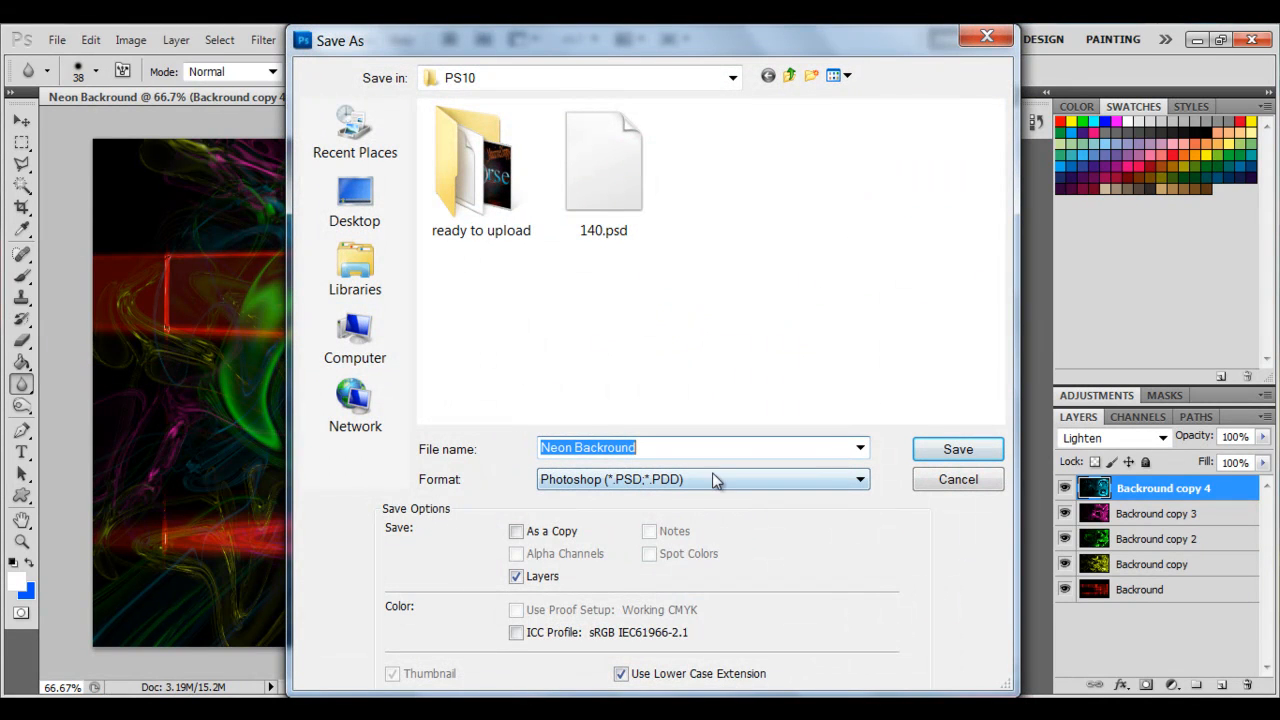
{"action": "left_click", "coordinate": [725, 485]}
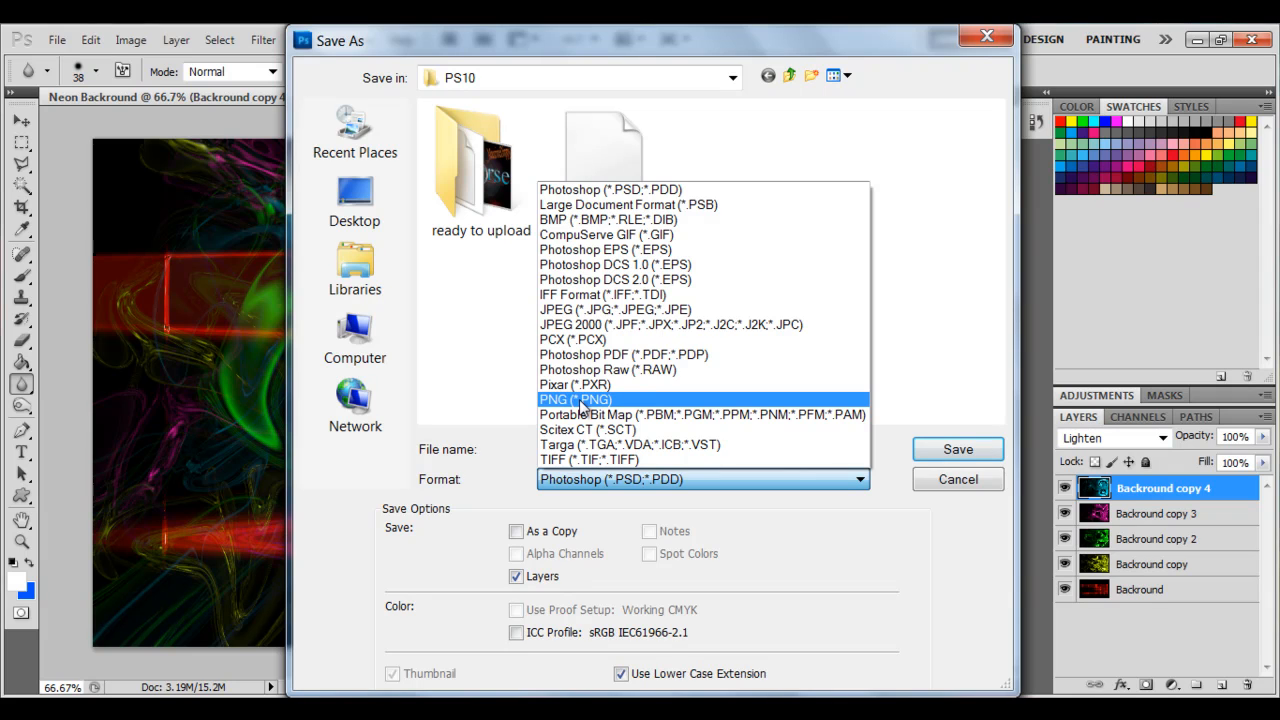
{"action": "left_click", "coordinate": [595, 318]}
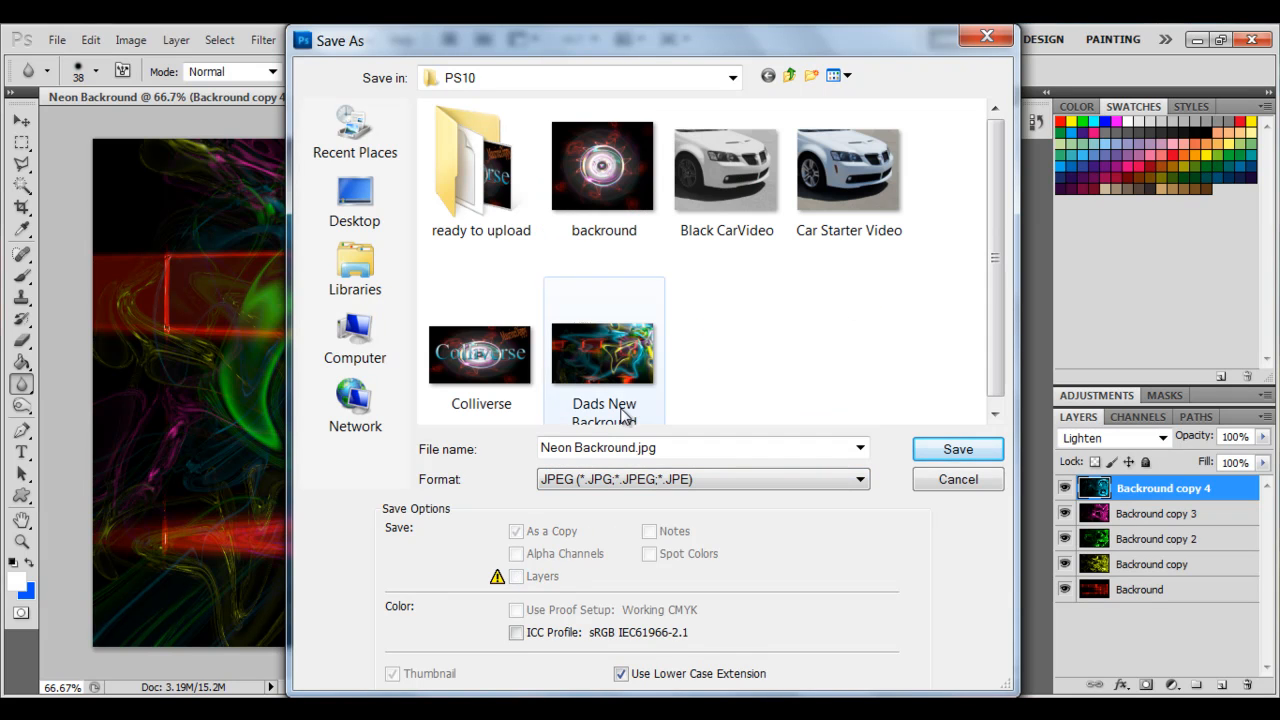
{"action": "left_click", "coordinate": [957, 450]}
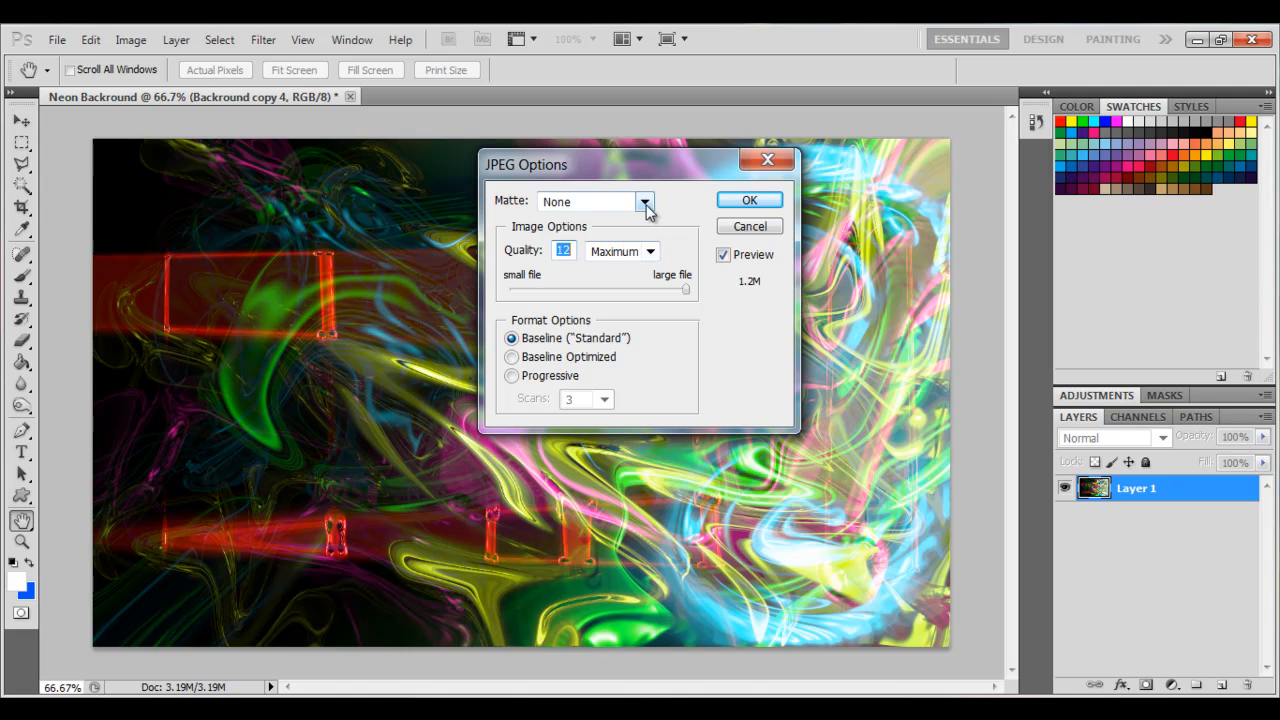
Confirm the JPEG options with Matte None, quality 12 Maximum and Baseline format.
{"action": "left_click", "coordinate": [645, 201]}
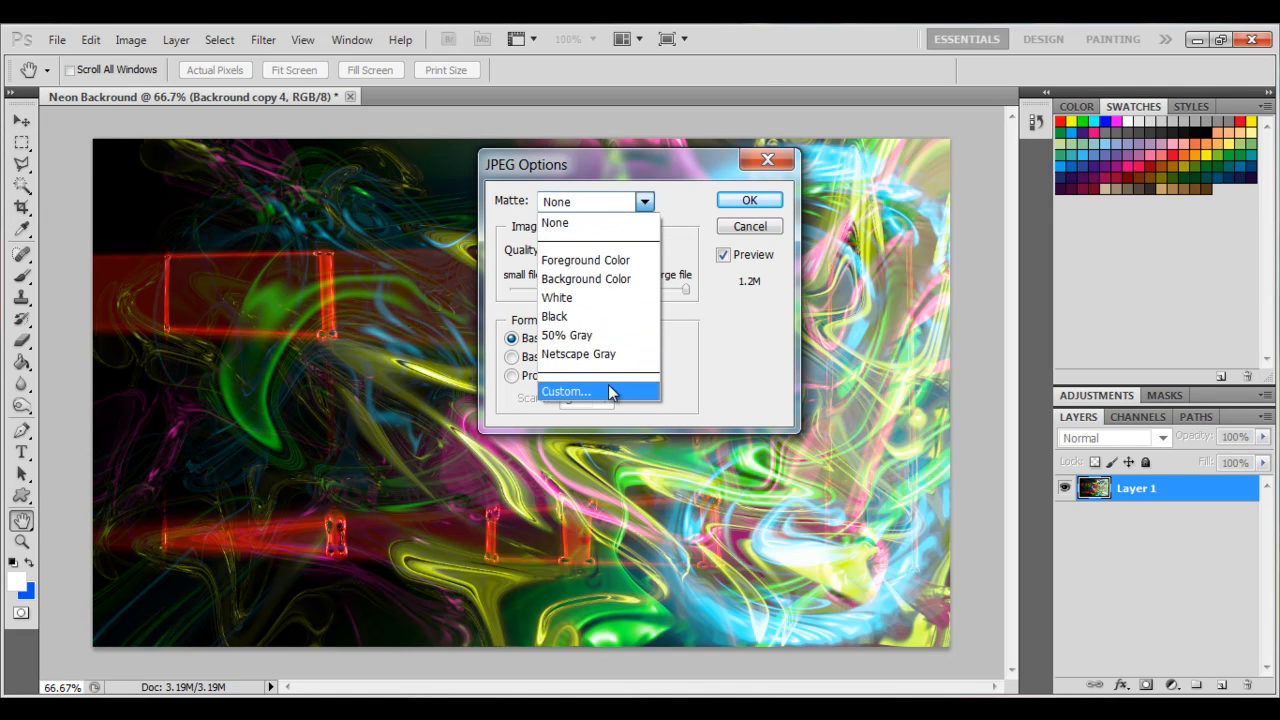
{"action": "left_click", "coordinate": [586, 223]}
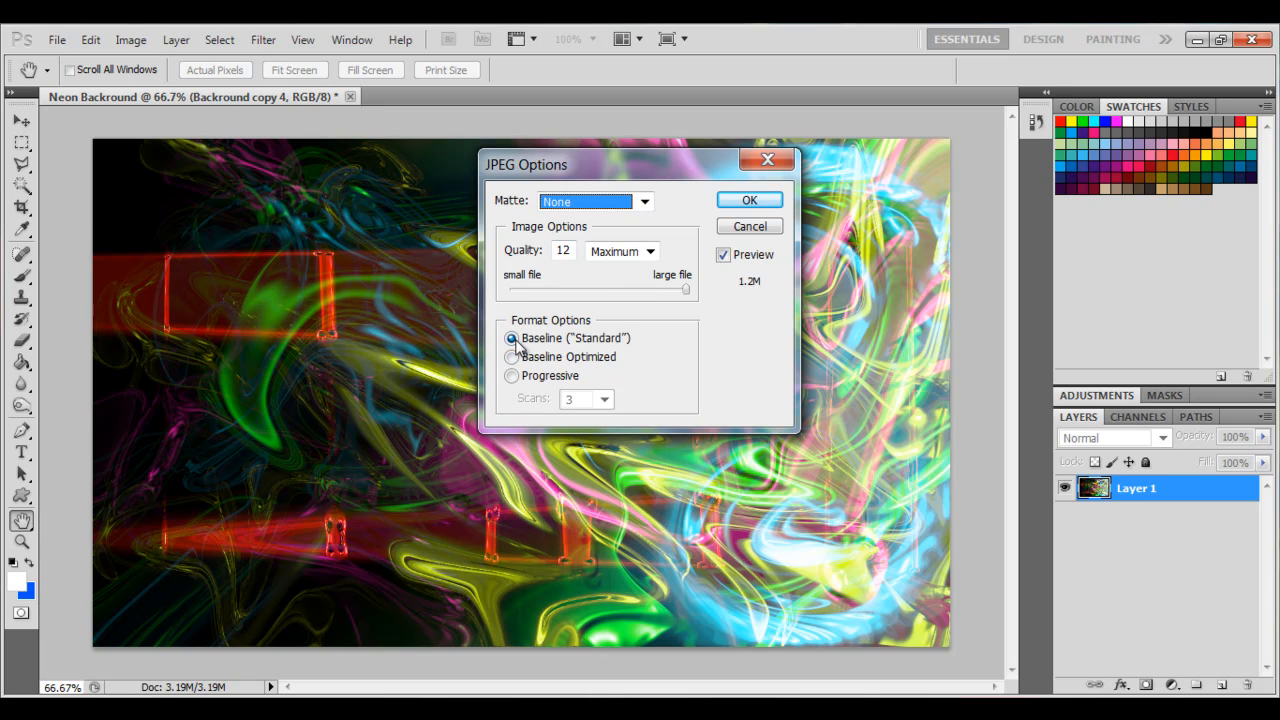
{"action": "mouse_move", "coordinate": [684, 188]}
{"action": "left_mouse_down"}
{"action": "mouse_move", "coordinate": [306, 400]}
{"action": "mouse_move", "coordinate": [289, 477]}
{"action": "mouse_move", "coordinate": [609, 286]}
{"action": "mouse_move", "coordinate": [677, 180]}
{"action": "left_mouse_up"}
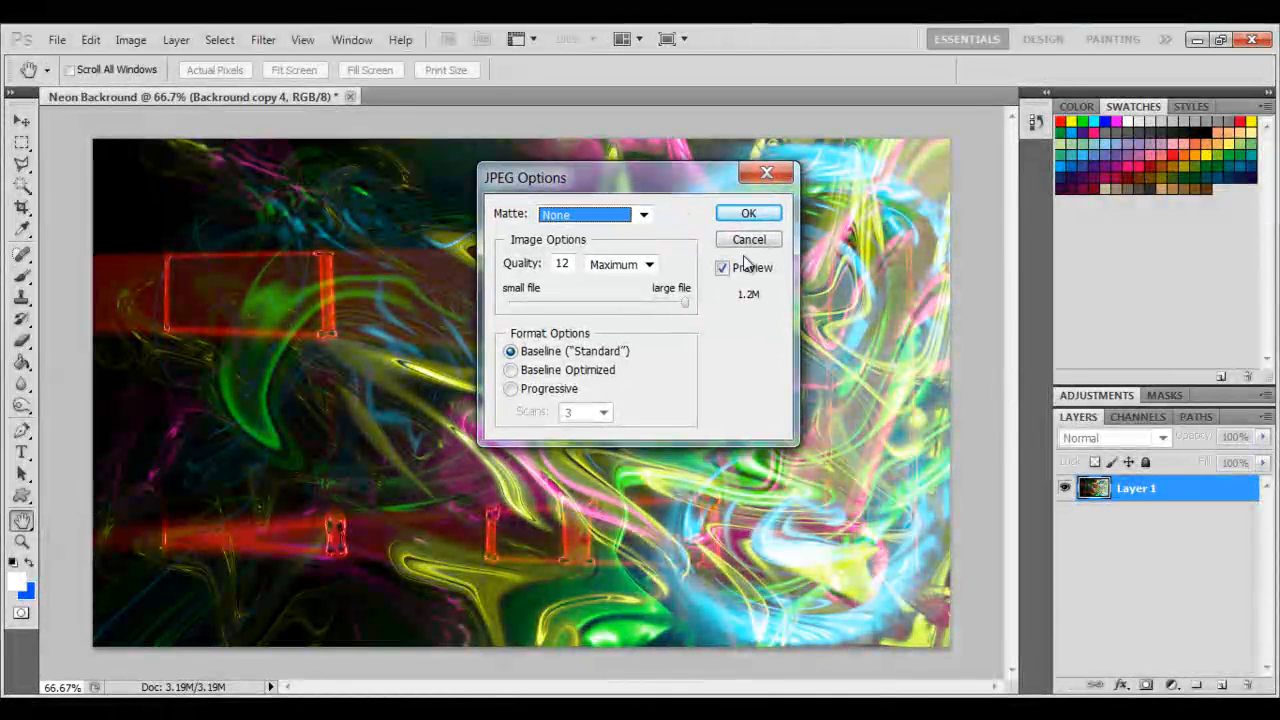
{"action": "left_click", "coordinate": [766, 213]}
{"action": "key", "text": "r"}
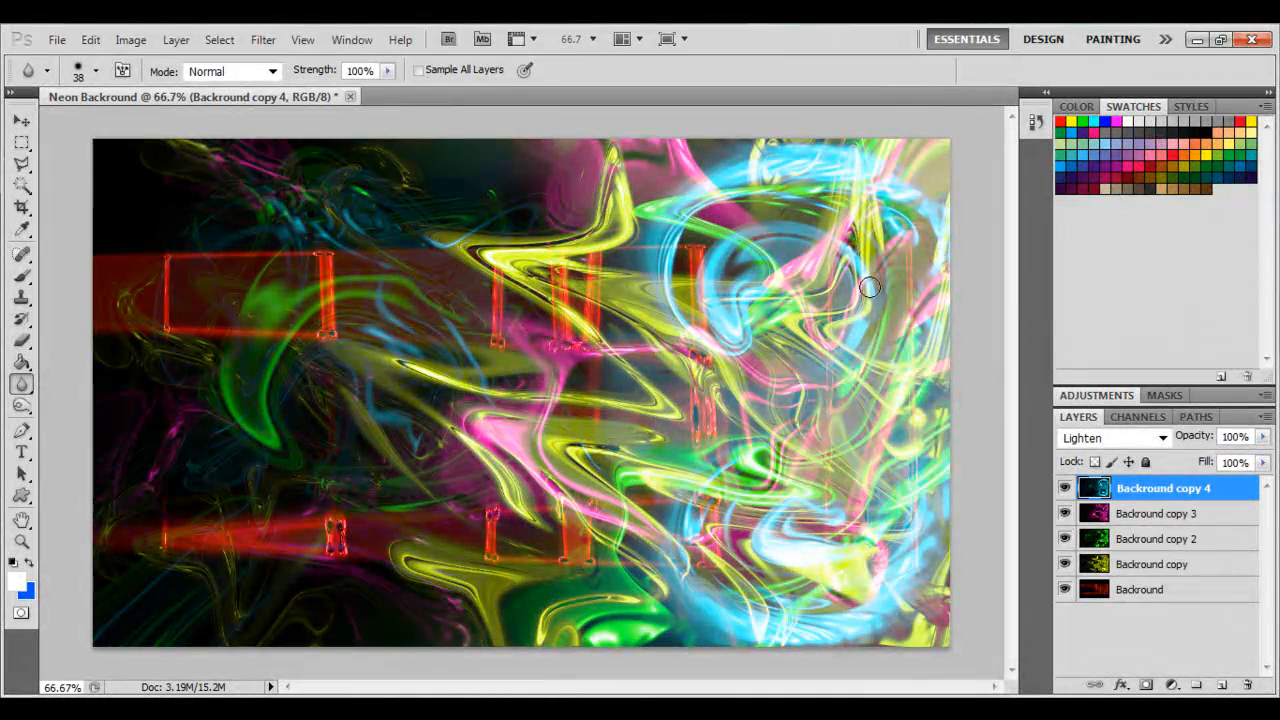
Quit Photoshop without saving changes to the Neon Backround document.
{"action": "left_click", "coordinate": [1251, 40]}
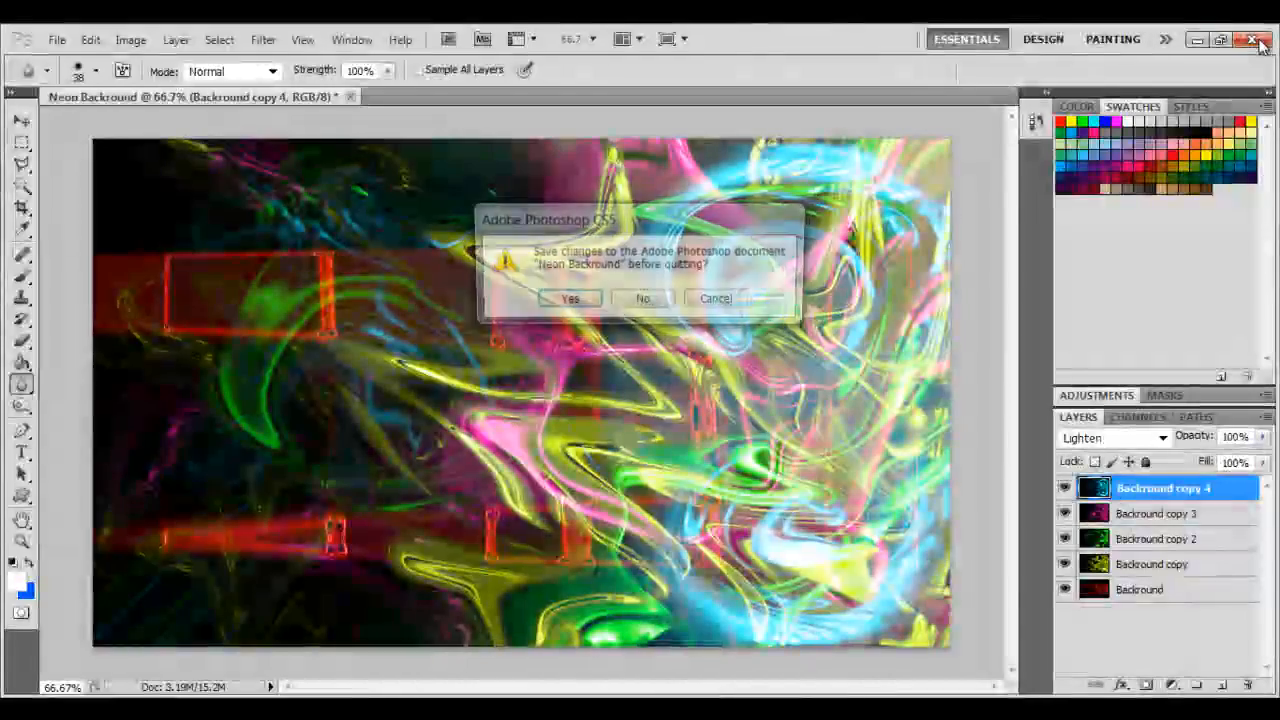
{"action": "left_click", "coordinate": [643, 299]}
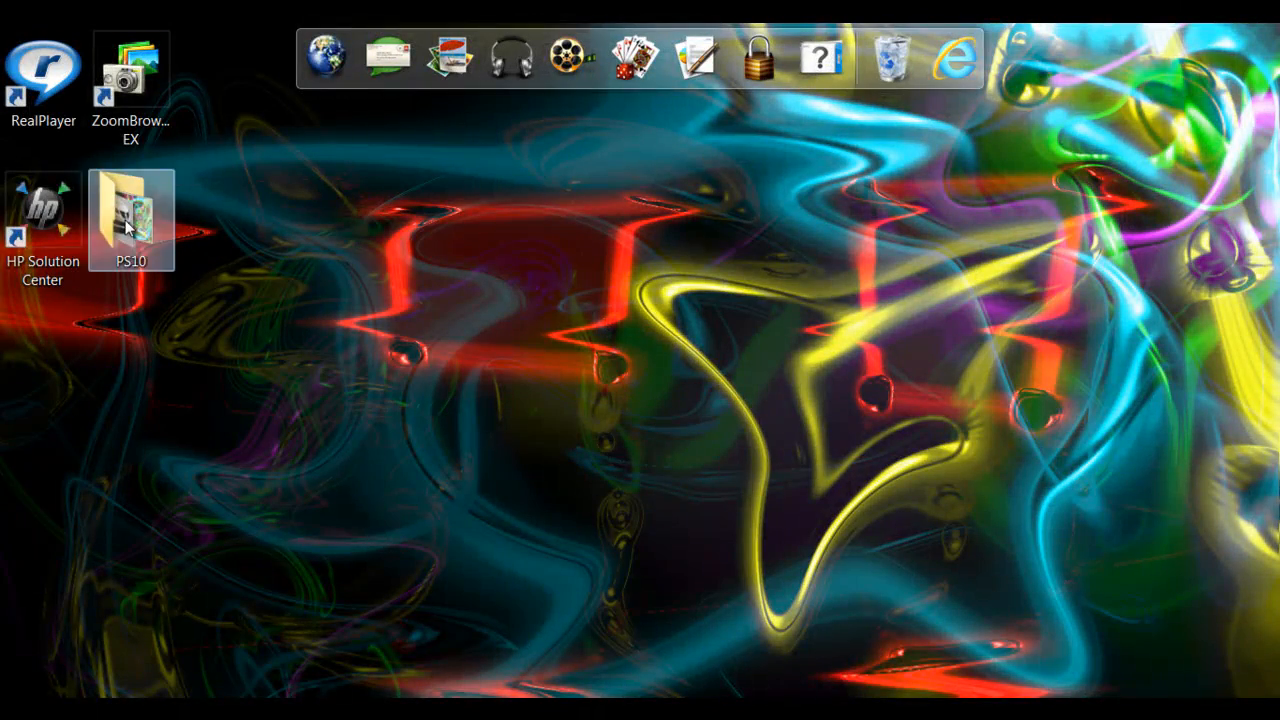
Open the PS10 folder, set the Neon Backround image as the desktop background, and close the folder.
{"action": "double_click", "coordinate": [128, 226]}
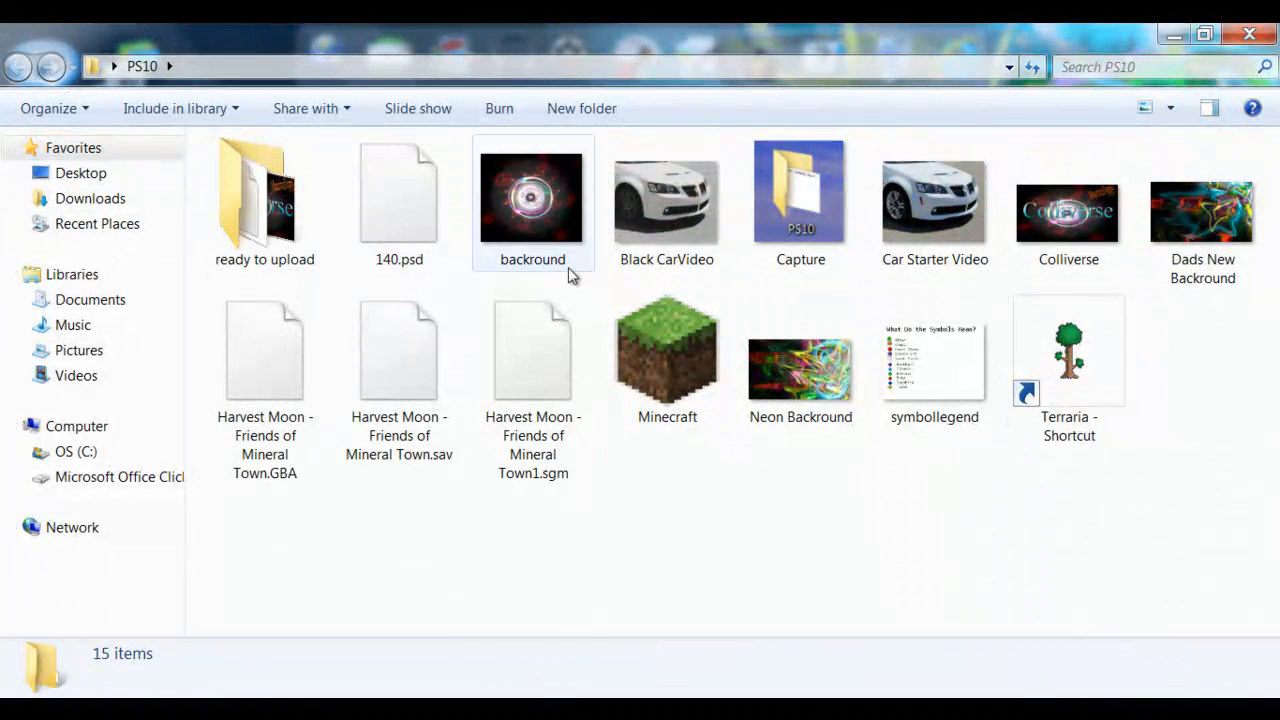
{"action": "left_click", "coordinate": [808, 378]}
{"action": "right_click", "coordinate": [808, 378]}
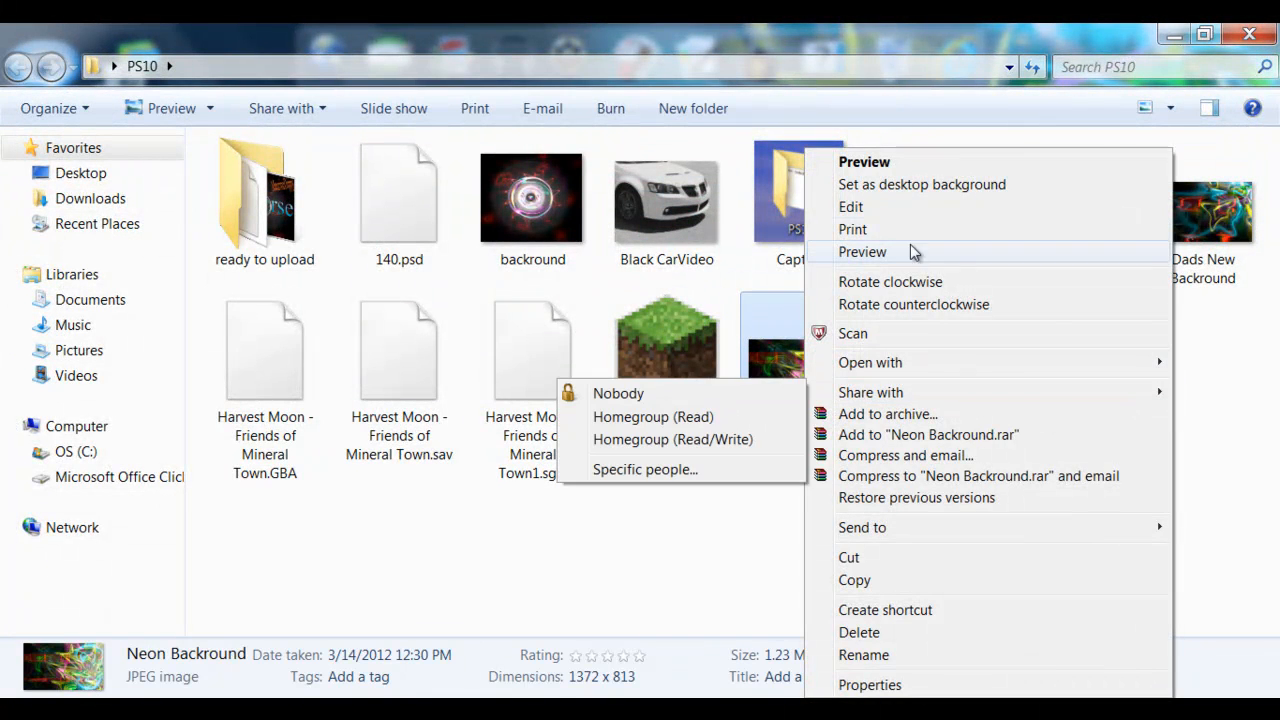
{"action": "left_click", "coordinate": [935, 185]}
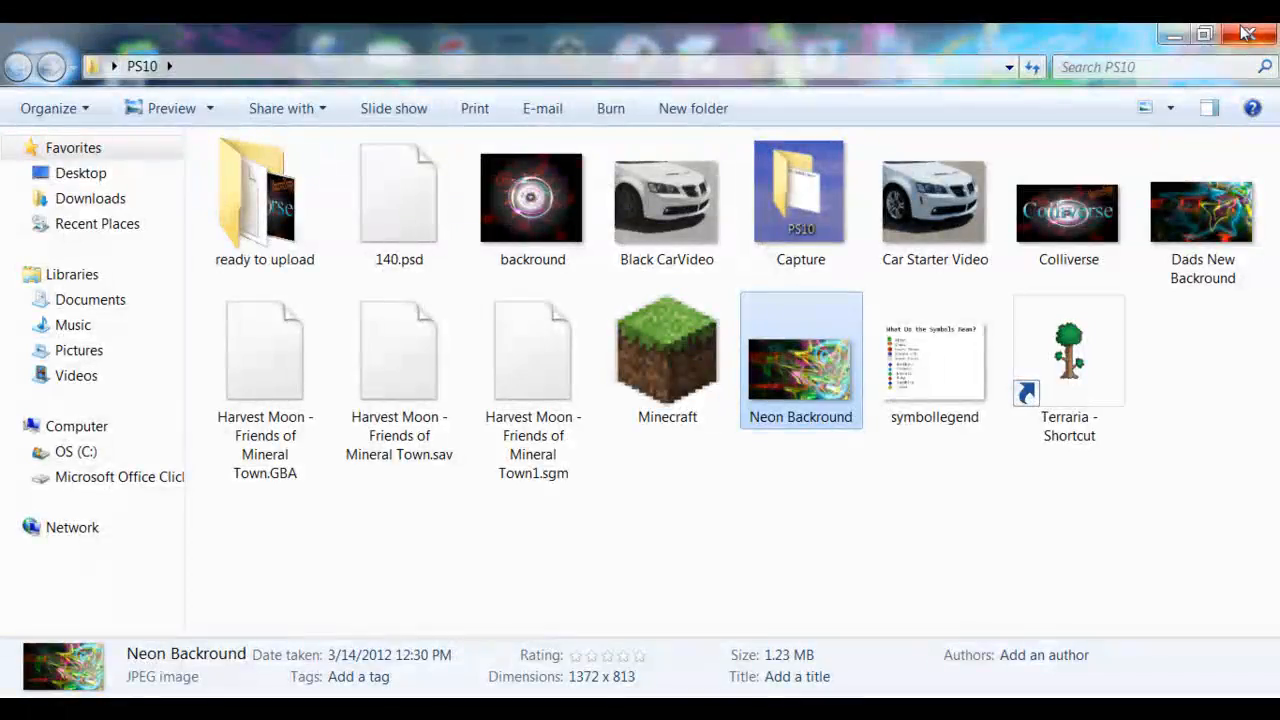
{"action": "left_click", "coordinate": [1246, 33]}
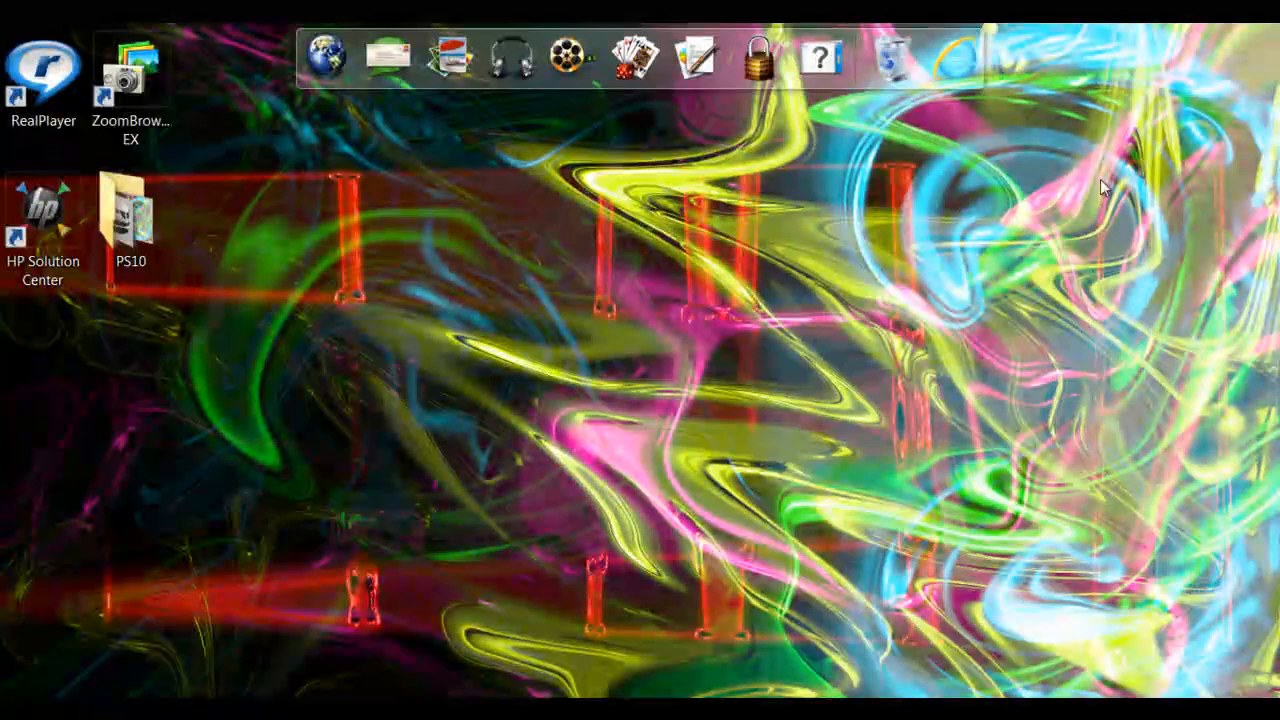
Reopen the PS10 folder and set the Dads New Backround image as the desktop background.
{"action": "double_click", "coordinate": [161, 240]}
{"action": "right_click", "coordinate": [832, 360]}
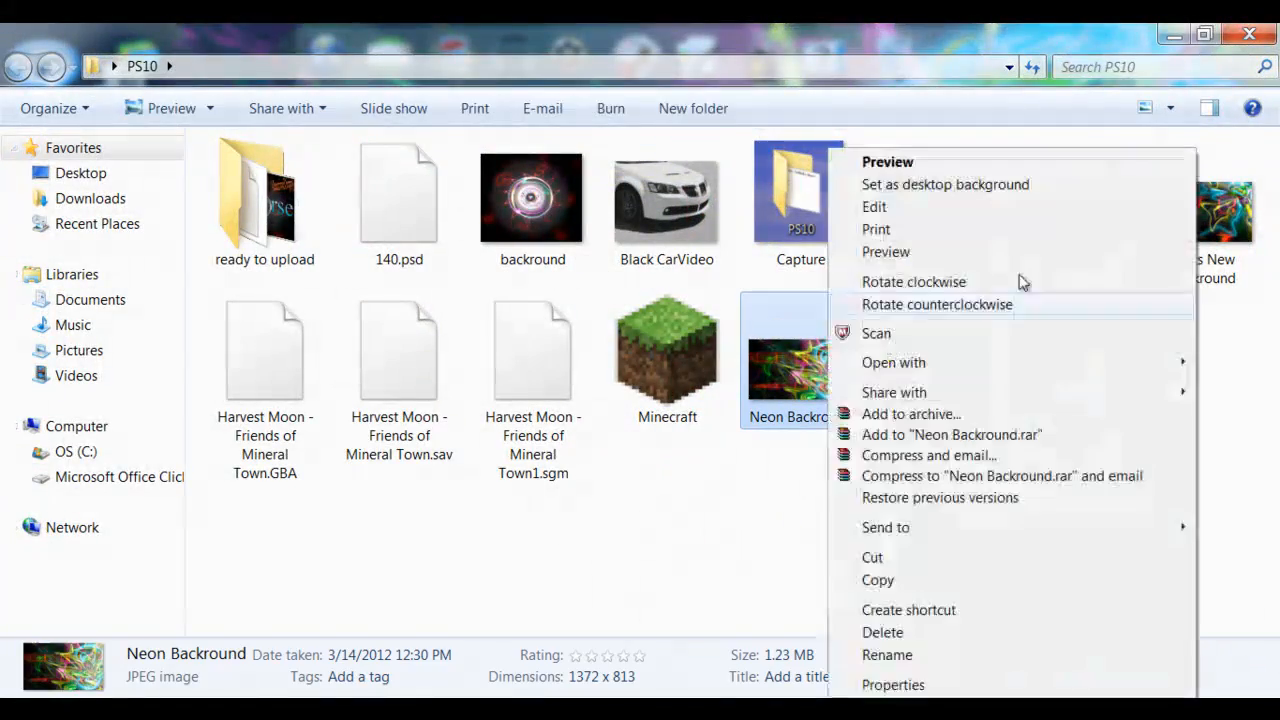
{"action": "right_click", "coordinate": [1229, 237]}
{"action": "left_click", "coordinate": [995, 188]}
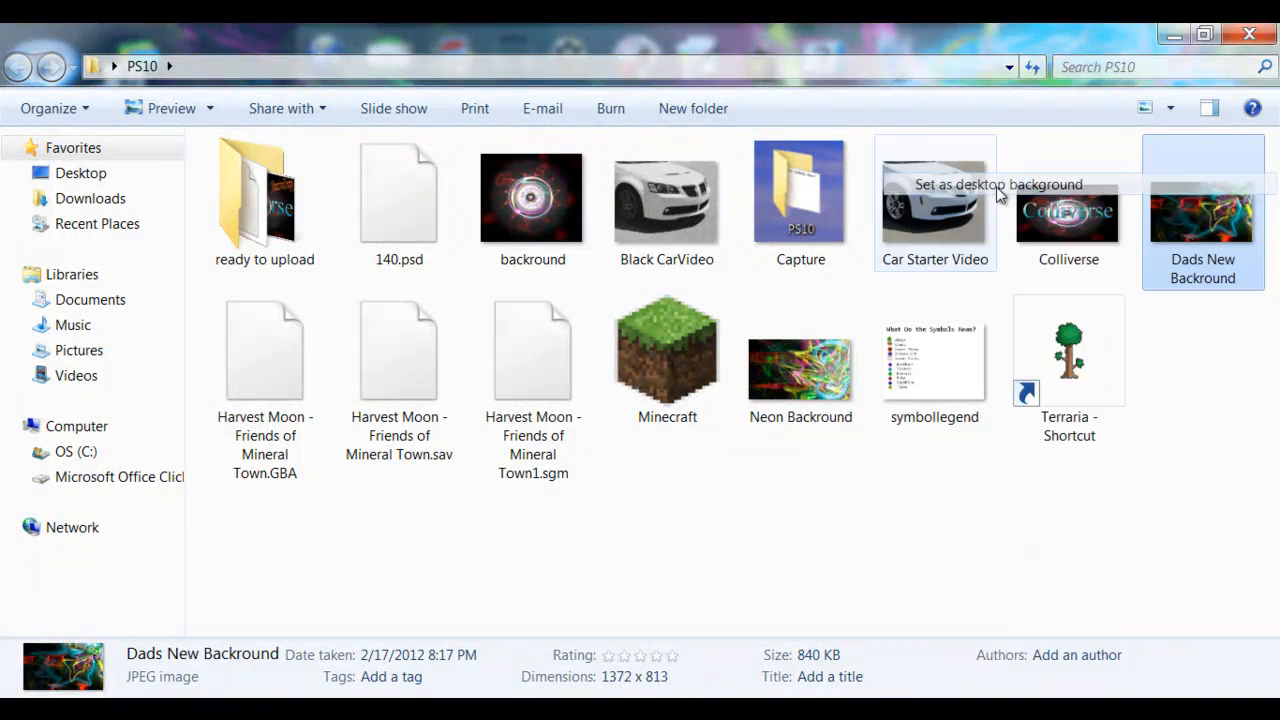